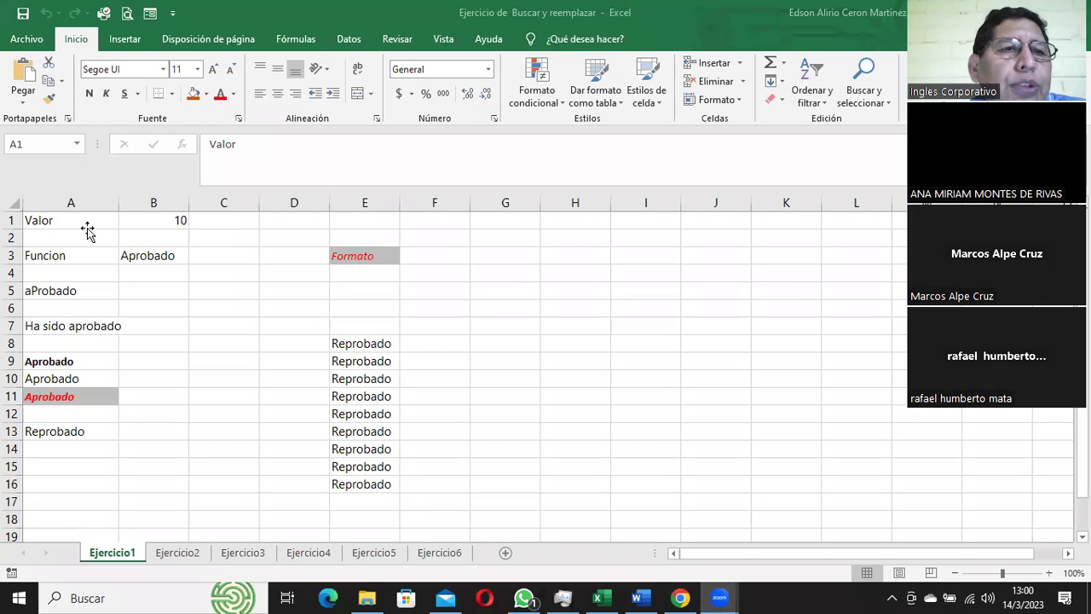
Step: Select cells A1, H8 and B4, briefly opening and closing the Windows search panel
click(86, 225)
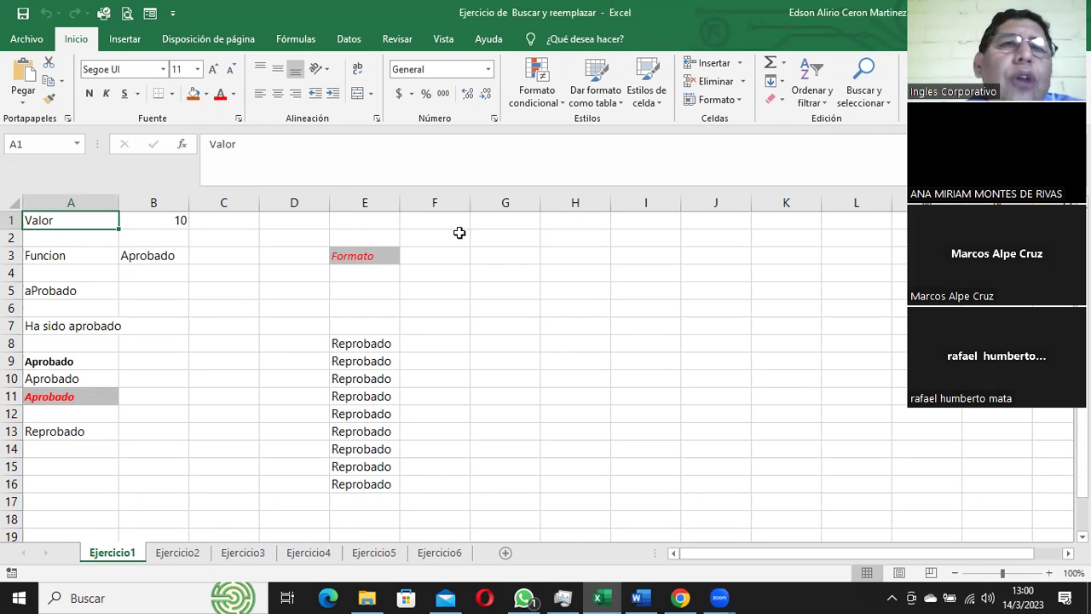
click(609, 348)
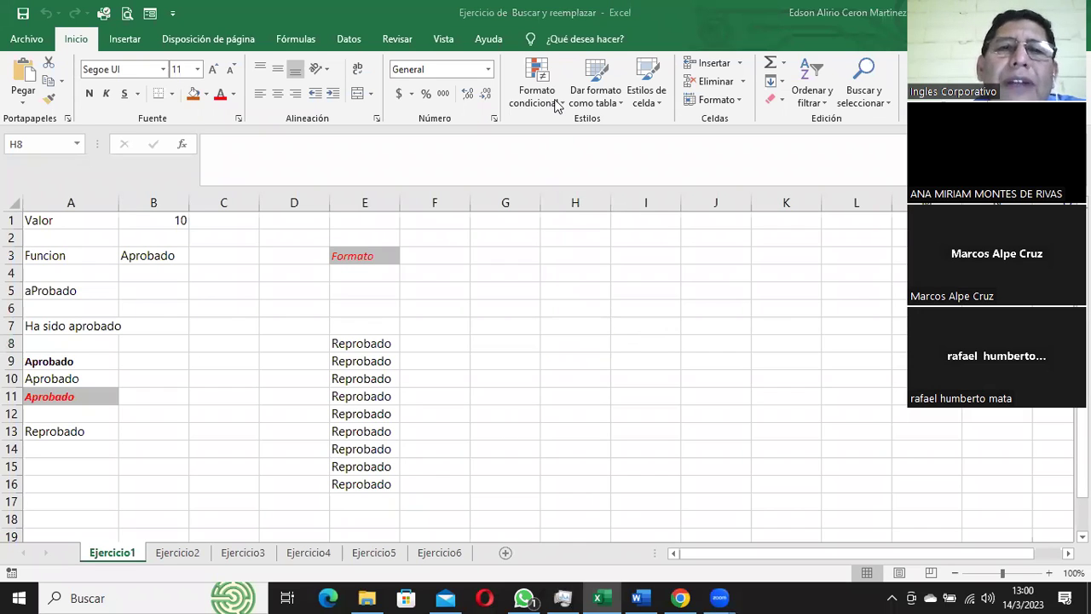
click(105, 597)
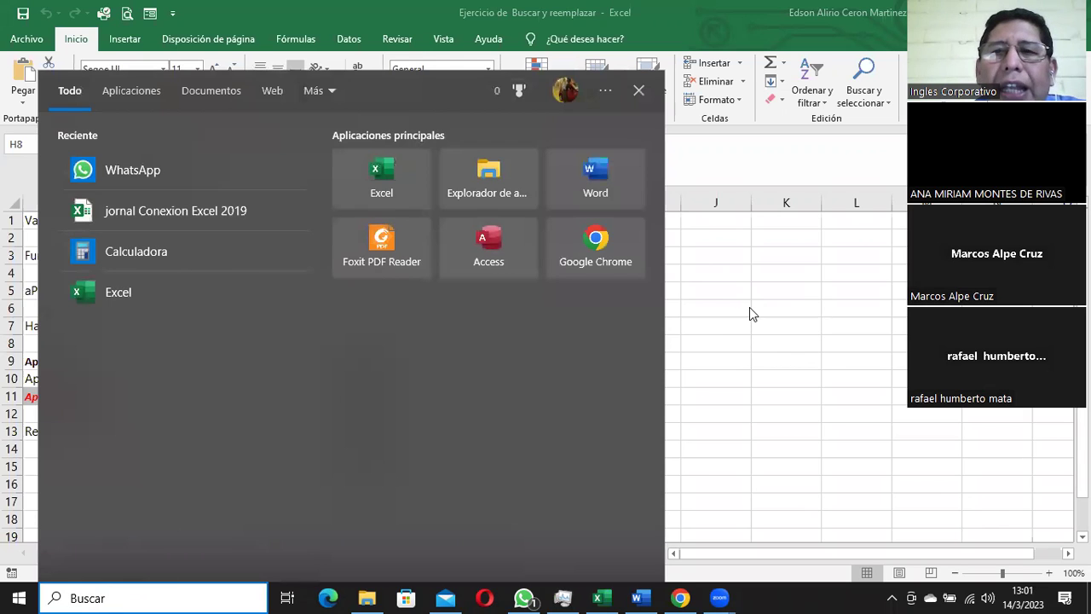
click(746, 305)
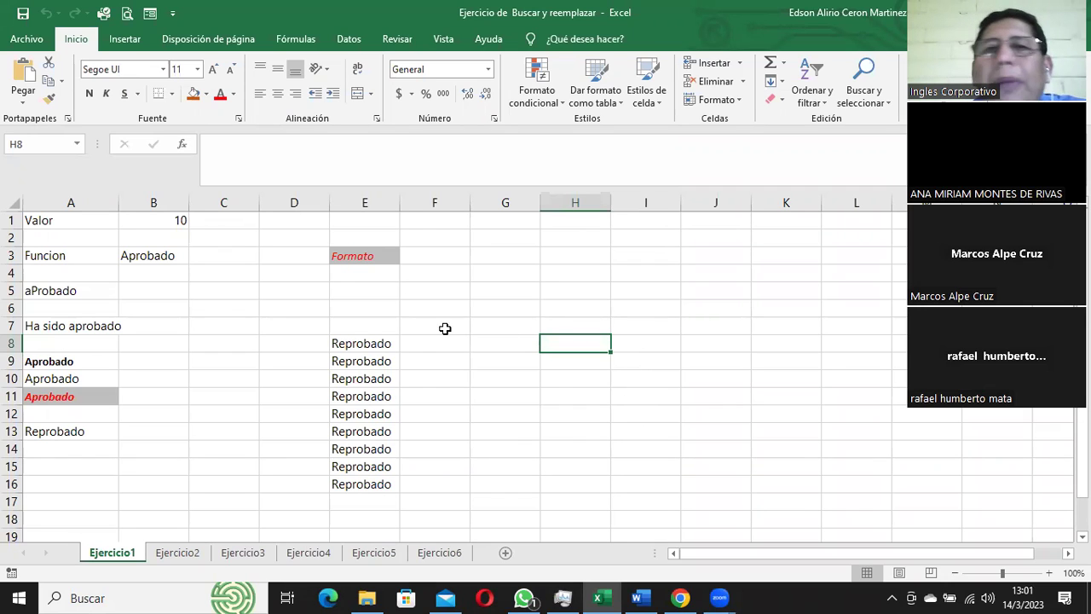
click(187, 271)
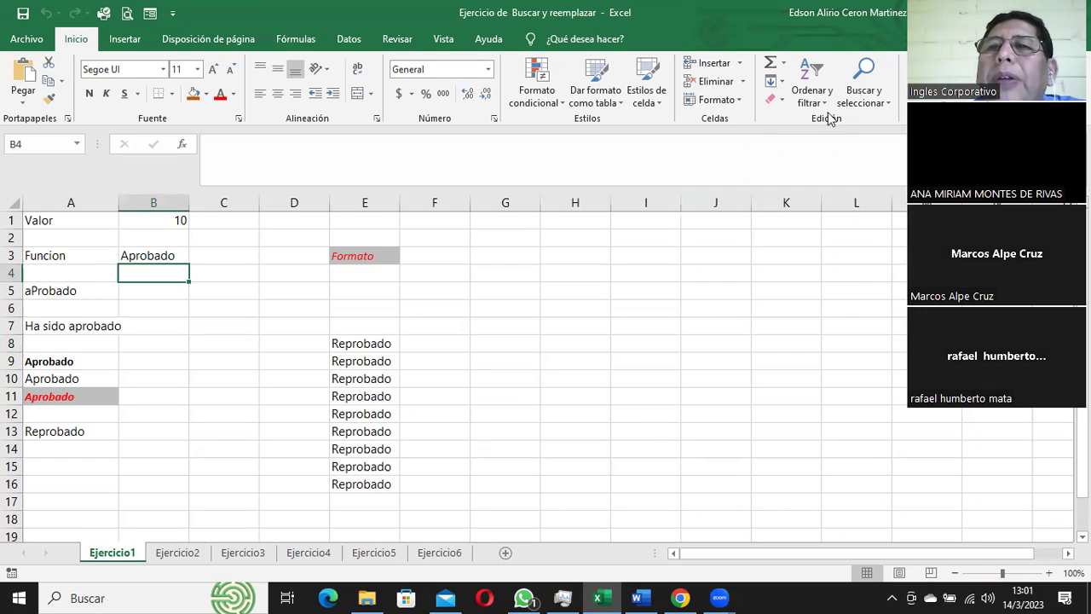
Step: Open Find and Replace from Buscar y seleccionar, hide extra options, clear the old search text, close it
click(889, 109)
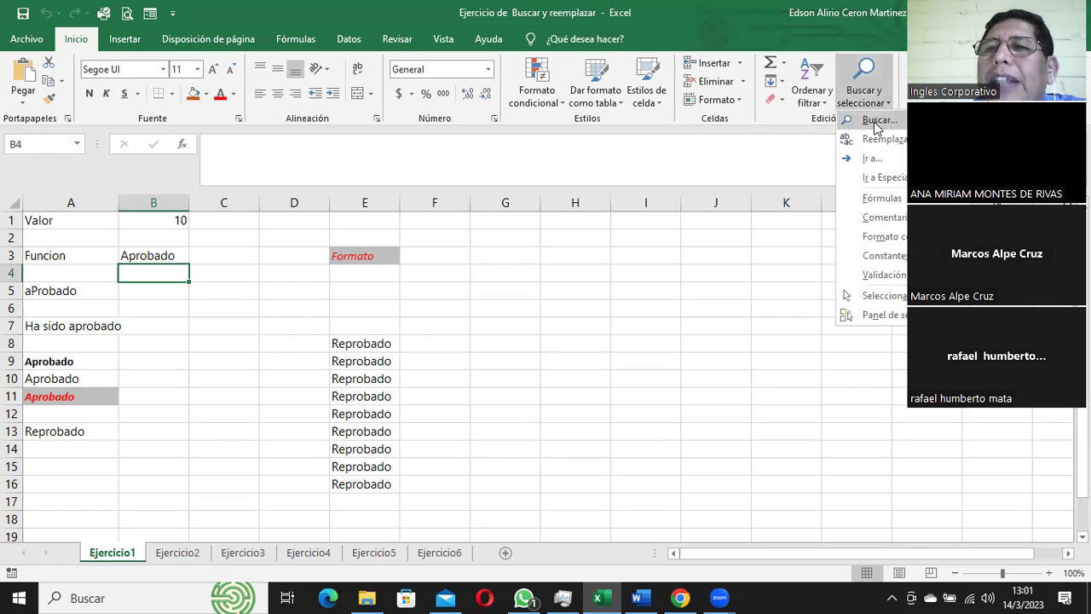
click(876, 121)
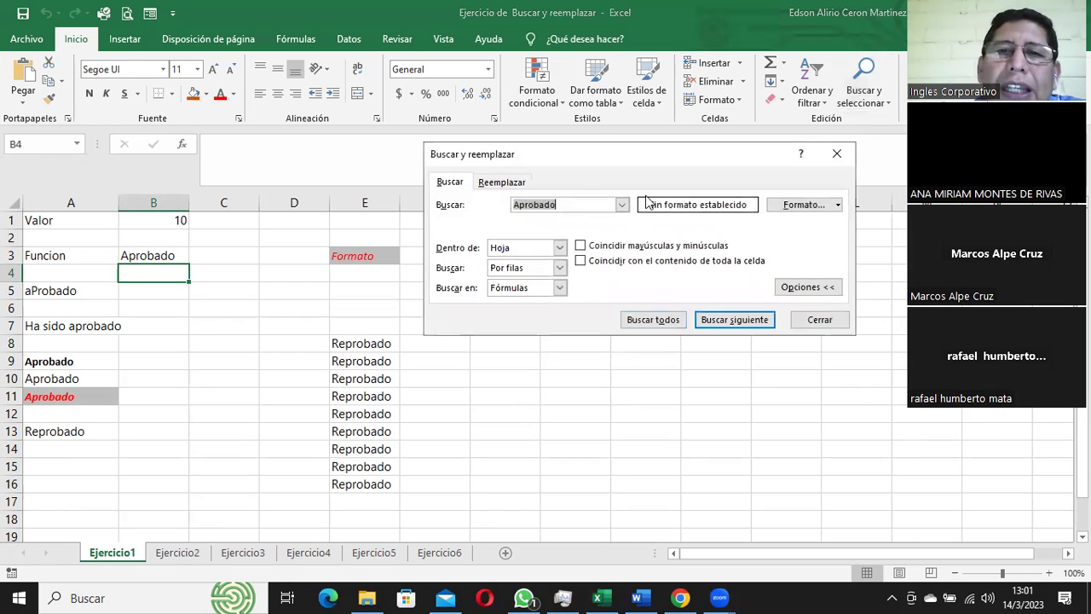
click(800, 288)
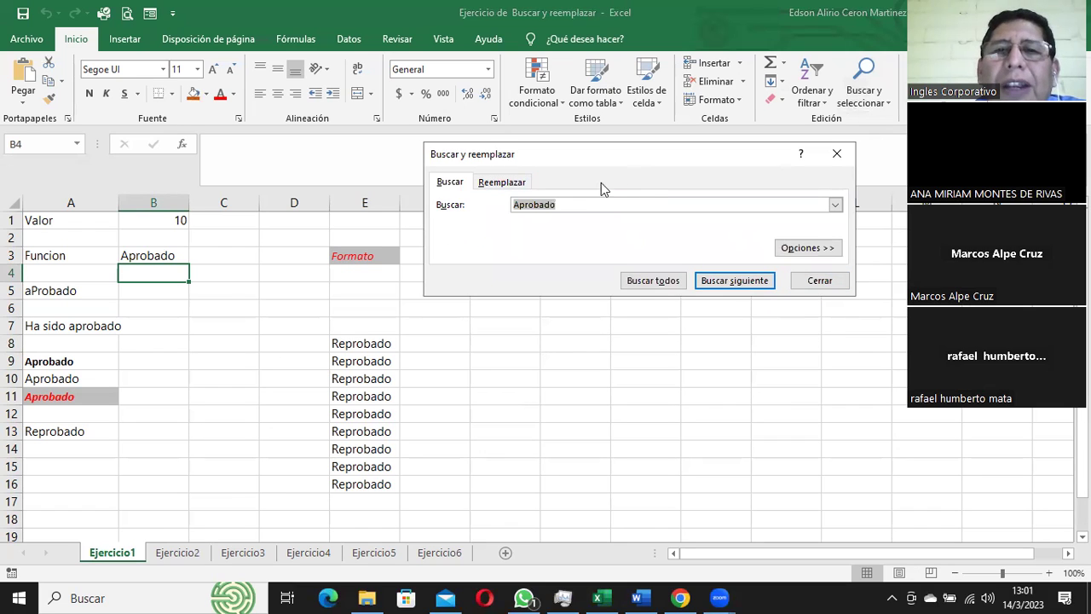
click(609, 206)
key(BackSpace)
key(BackSpace)
key(BackSpace)
key(BackSpace)
key(BackSpace)
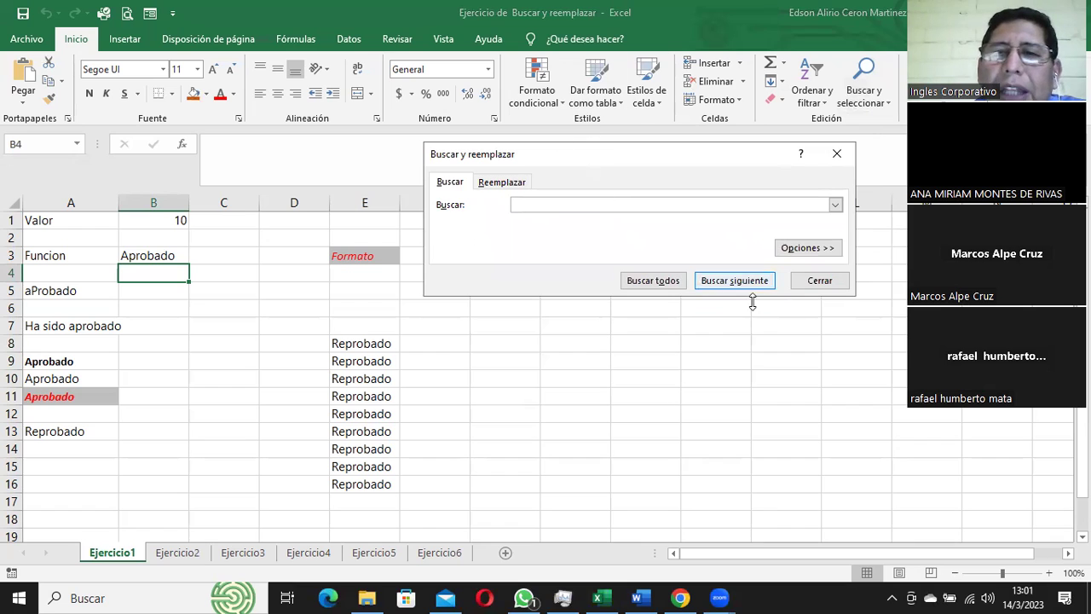
click(825, 283)
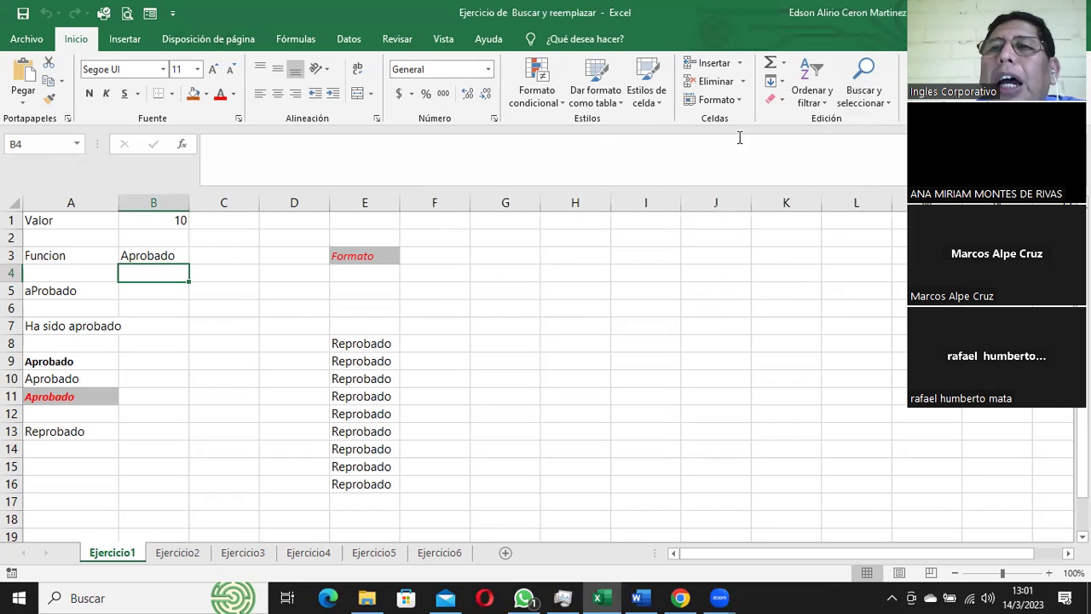
Step: Select cell A1 and open Buscar y reemplazar with Ctrl+B
click(887, 107)
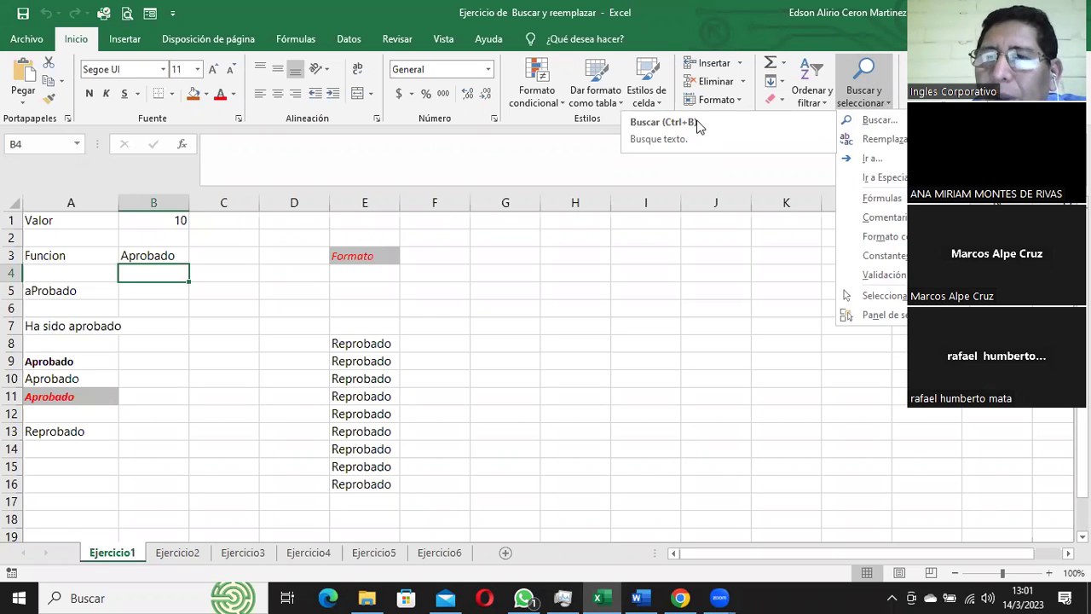
click(695, 260)
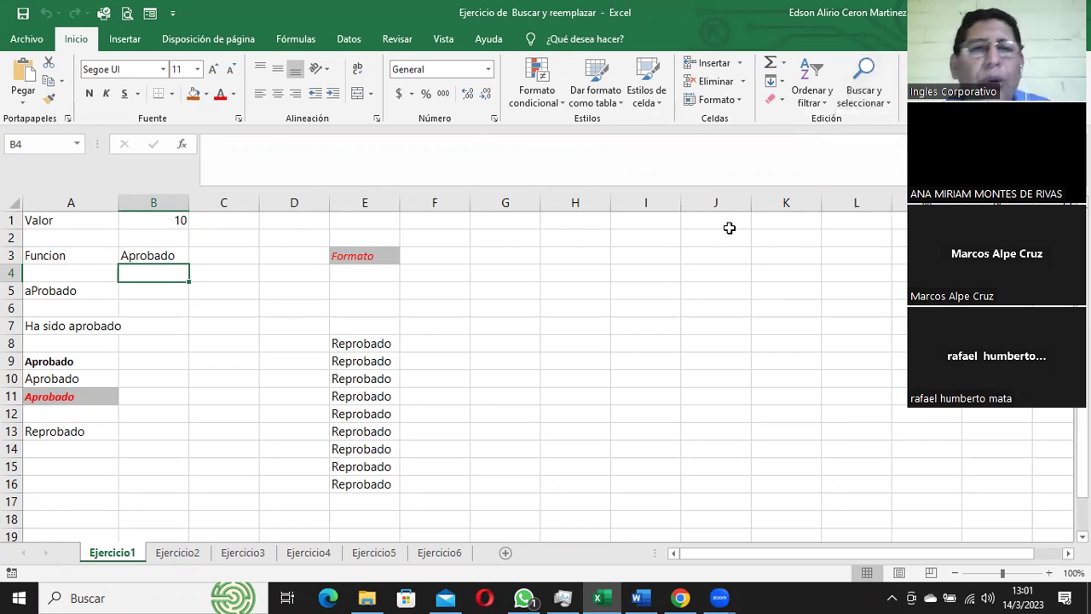
click(52, 221)
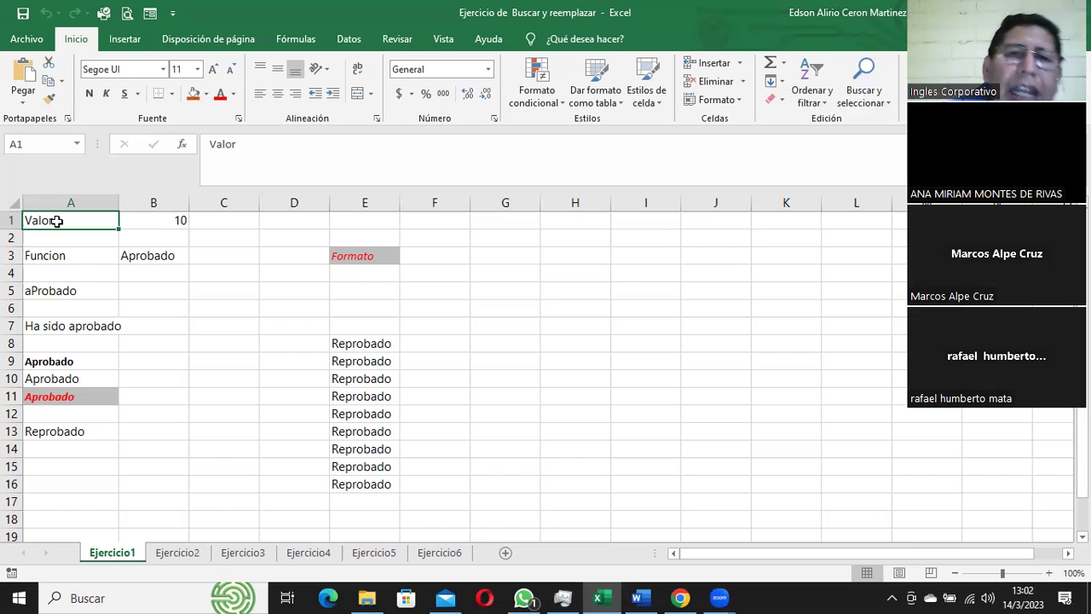
key(ctrl+b)
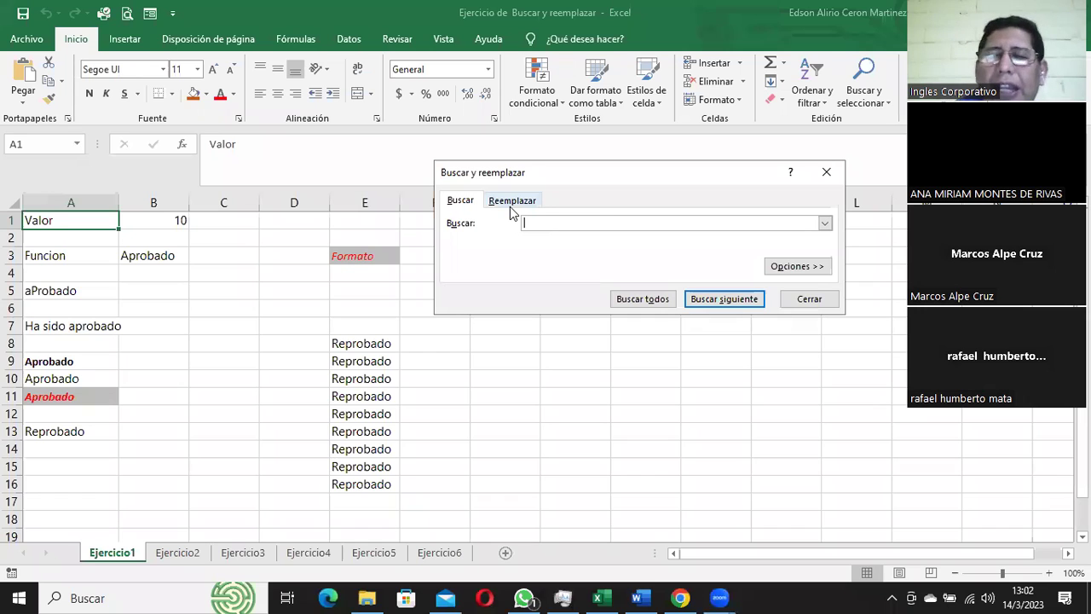
Step: Close Buscar y reemplazar, reopen it via Buscar y seleccionar > Buscar, and close it again
click(806, 298)
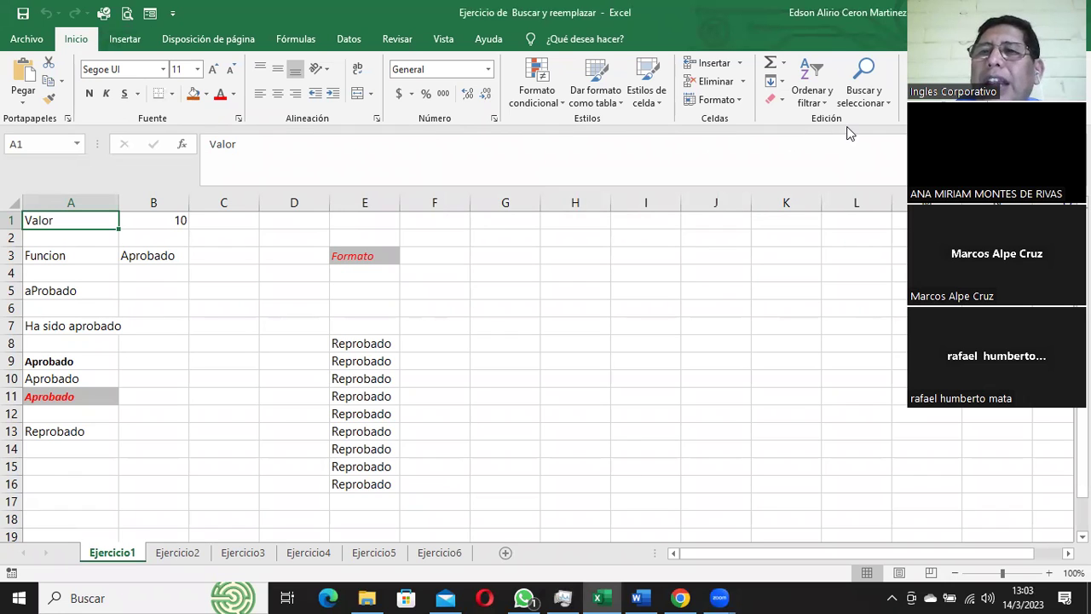
click(889, 105)
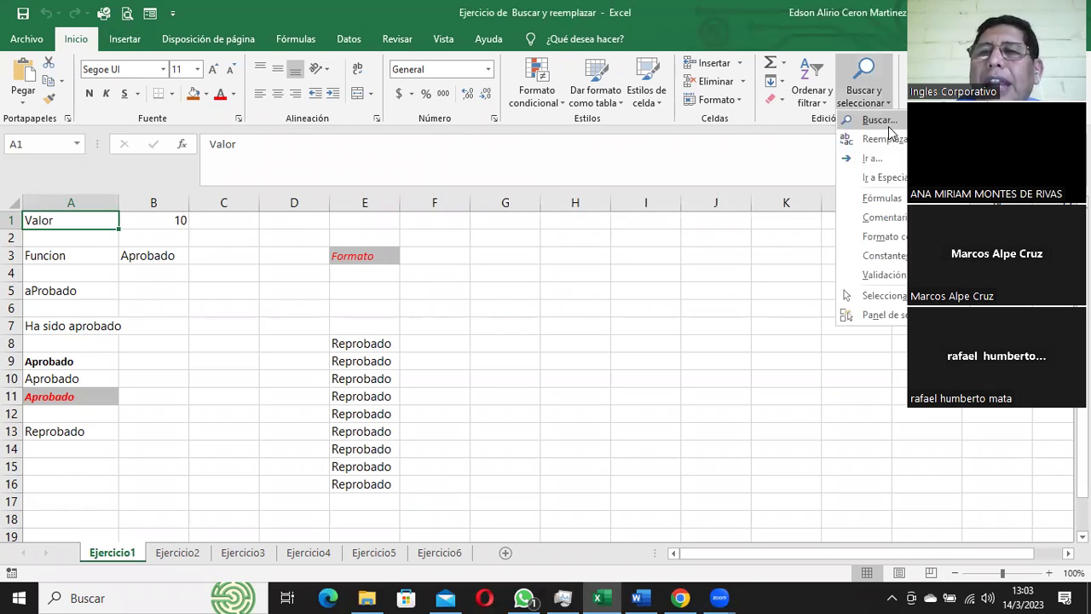
click(886, 123)
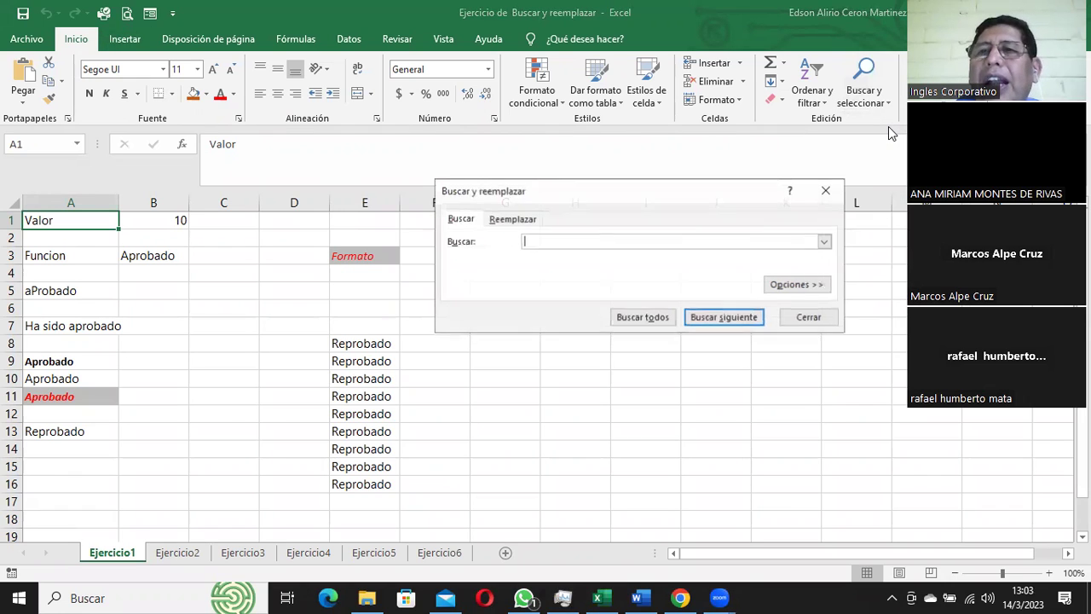
click(820, 318)
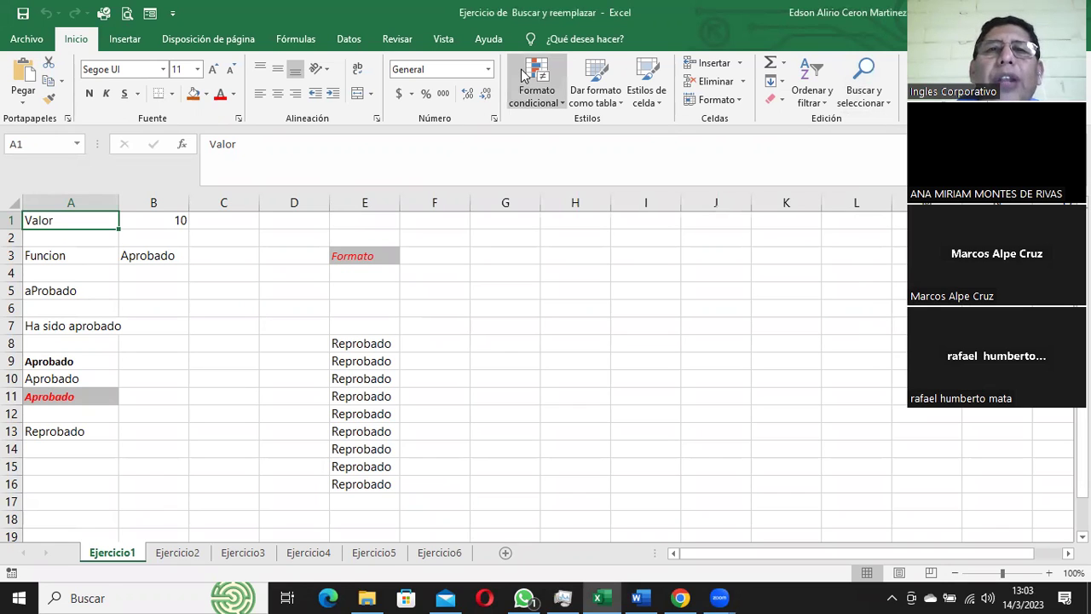
click(523, 75)
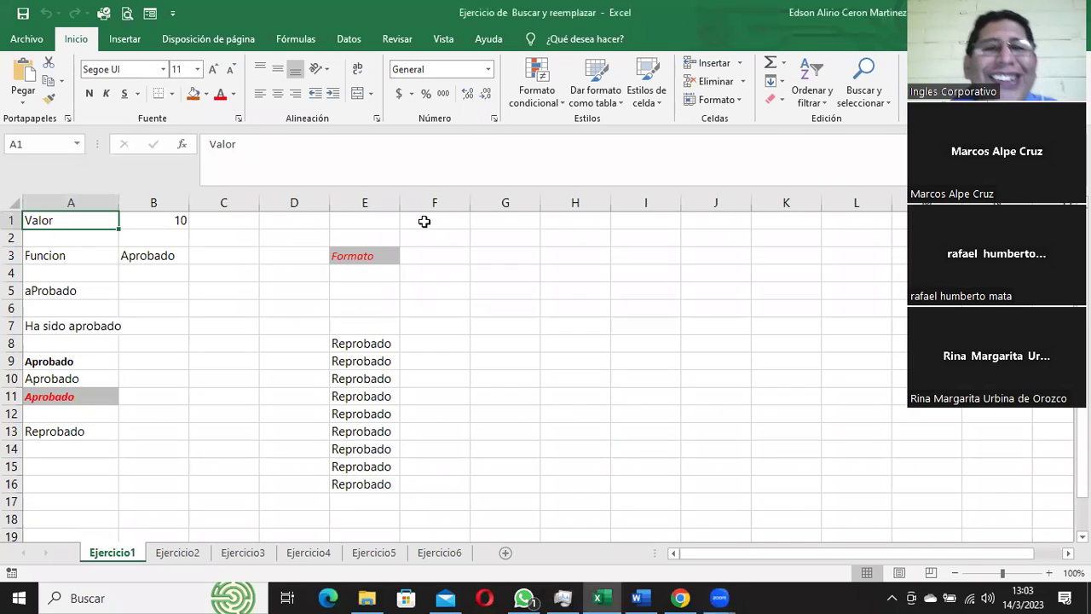
click(370, 231)
click(305, 237)
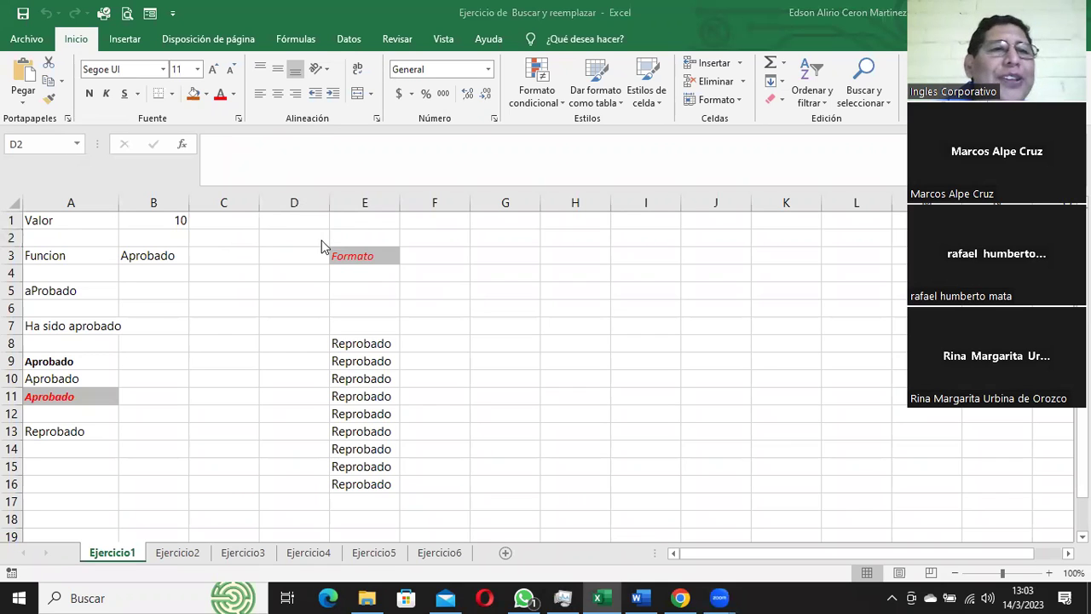
click(85, 220)
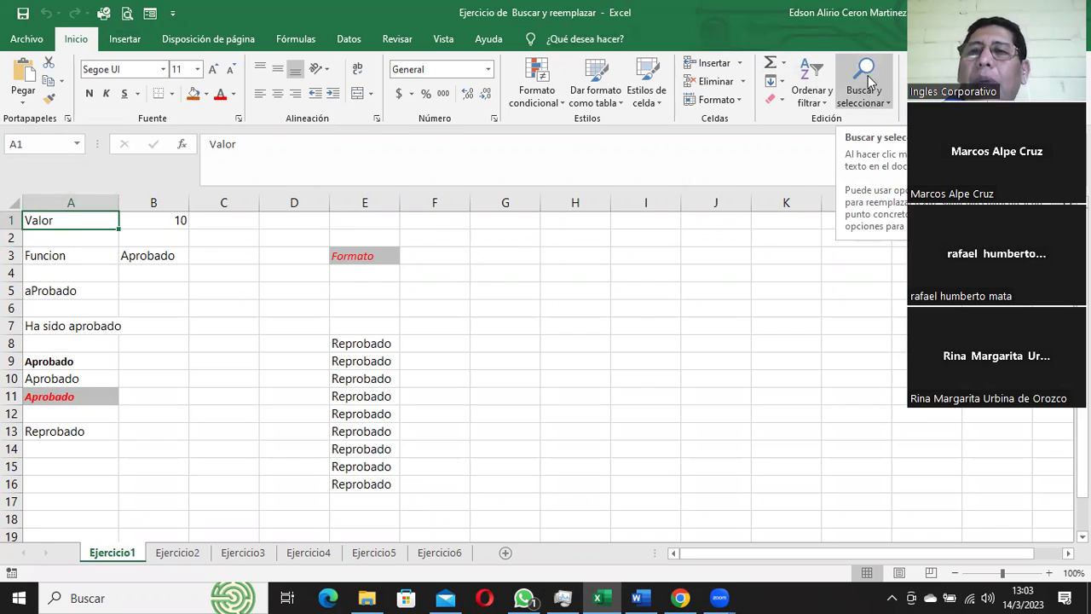
click(890, 108)
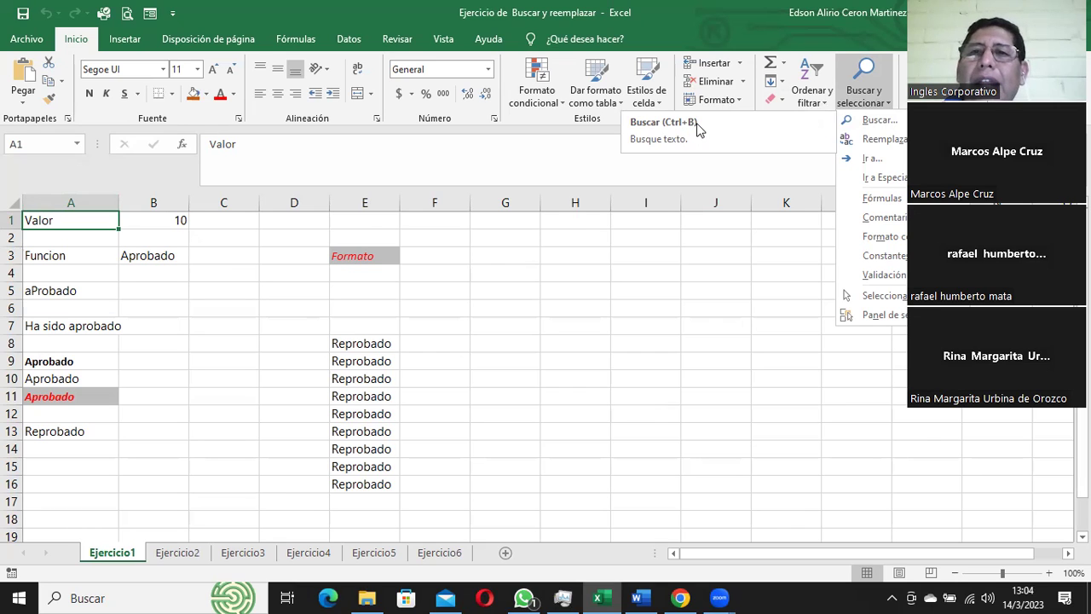
Step: Reopen the Find dialog with Ctrl+B, move it up, and search for 'Aprobado' on the Buscar tab
click(663, 238)
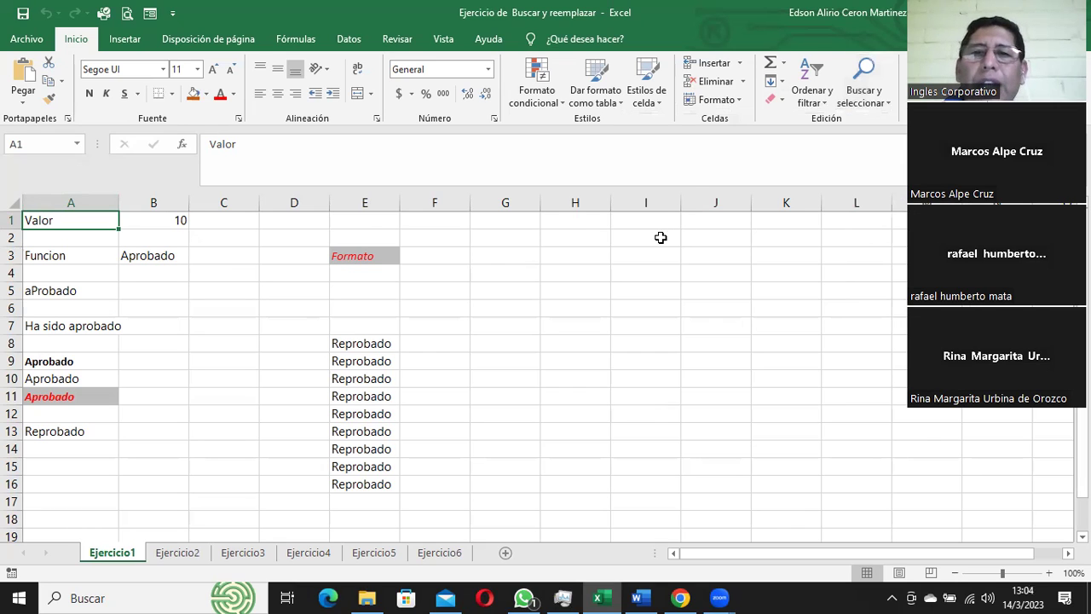
key(ctrl+b)
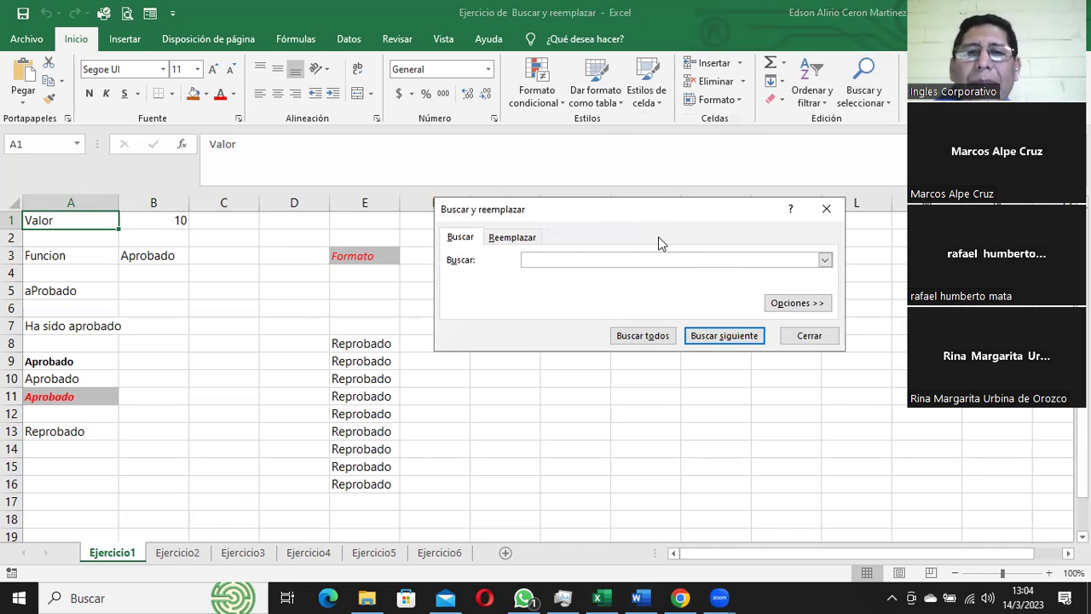
drag(540, 216, 542, 189)
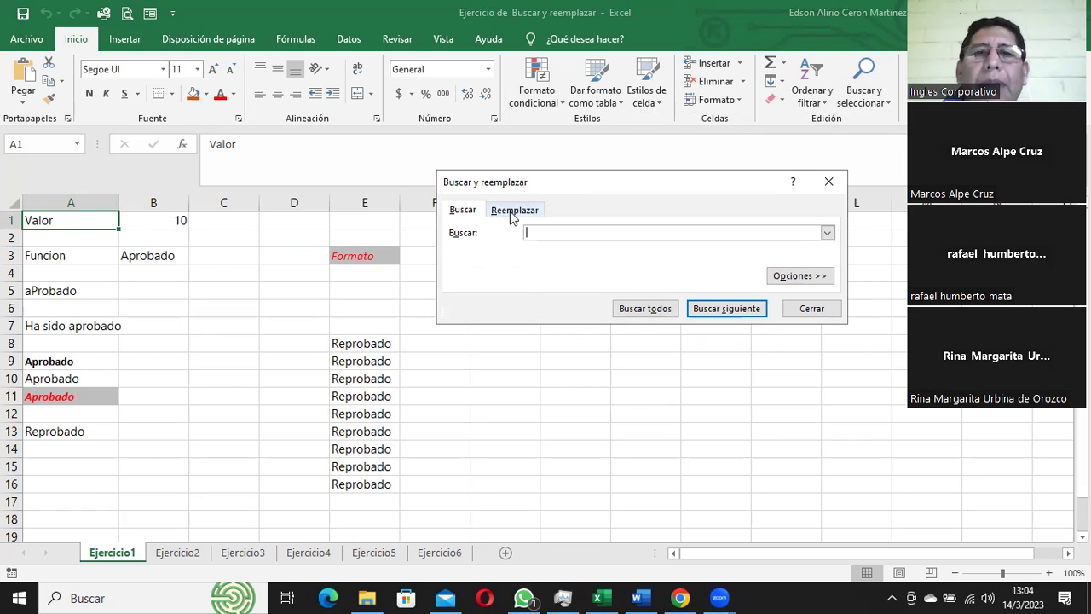
click(511, 212)
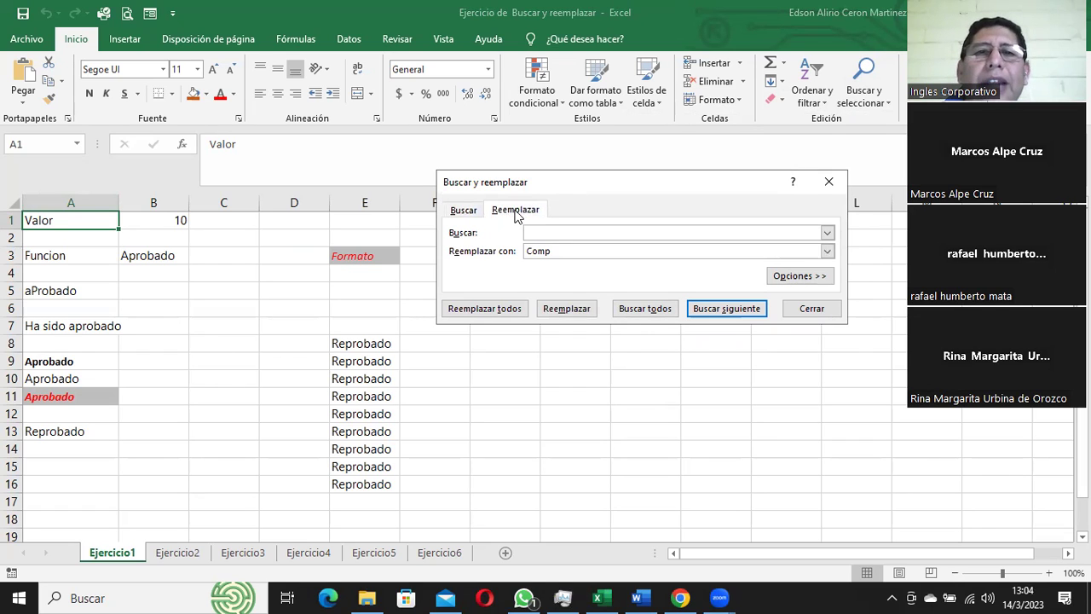
click(463, 210)
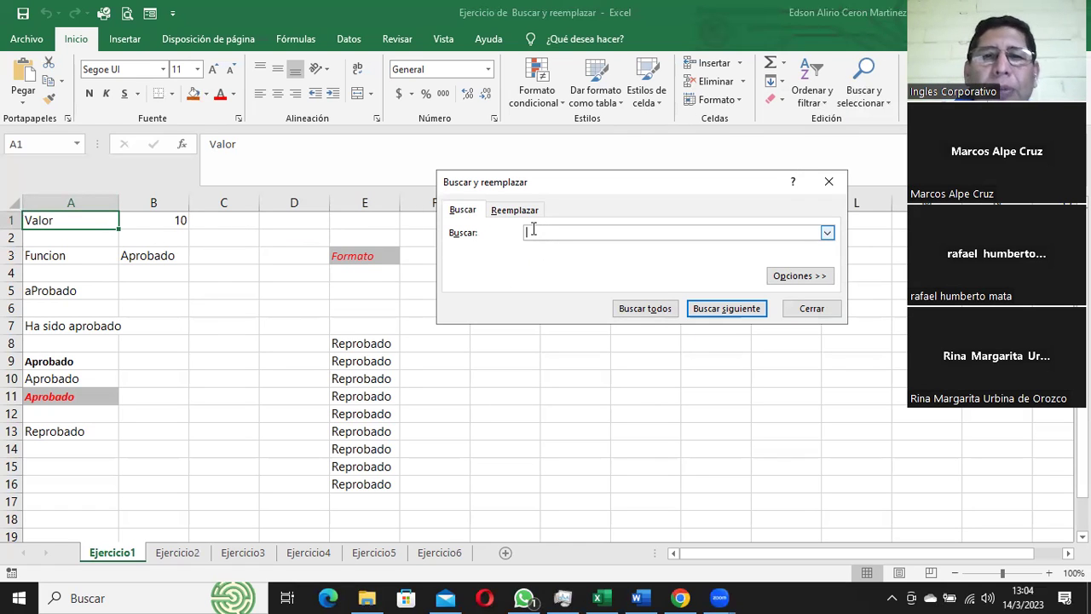
text(Aprobado)
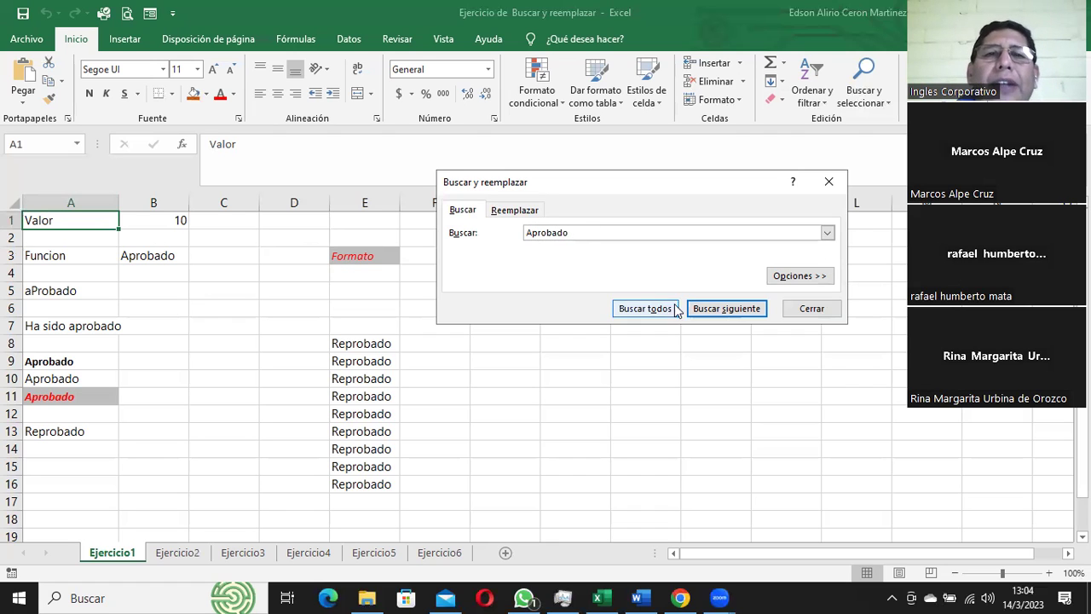
Step: Step through each Aprobado match (B3, A5, A7 … A11) until it wraps to B3, then close
click(729, 314)
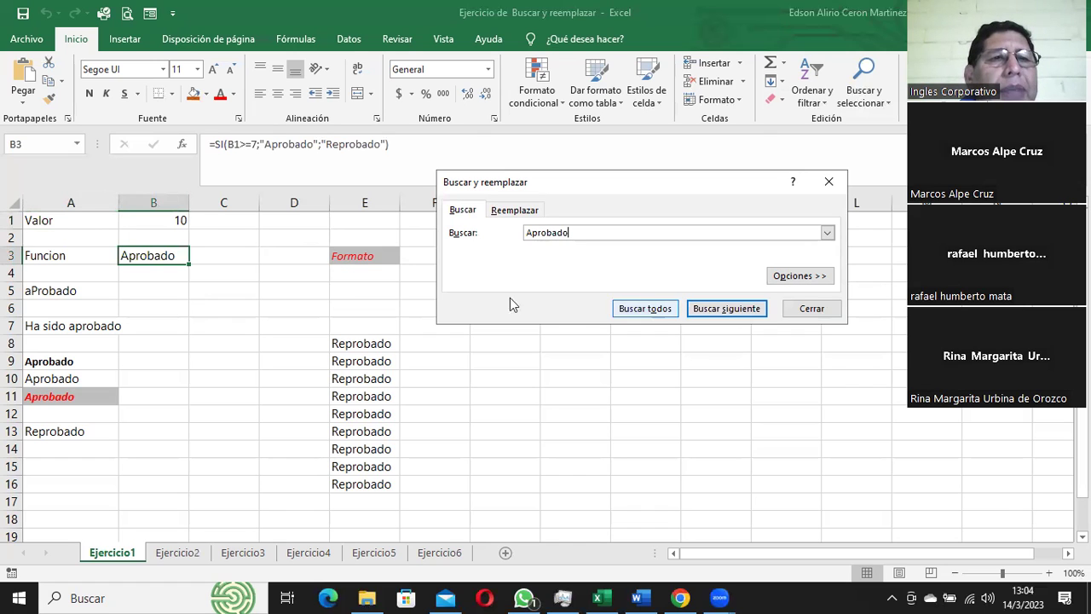
click(726, 308)
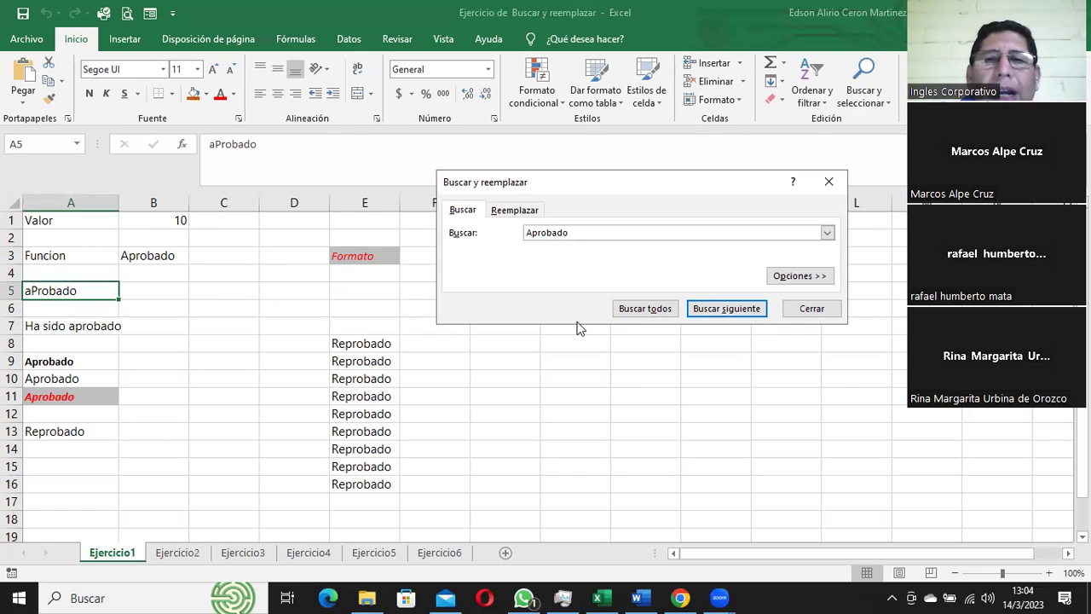
click(726, 309)
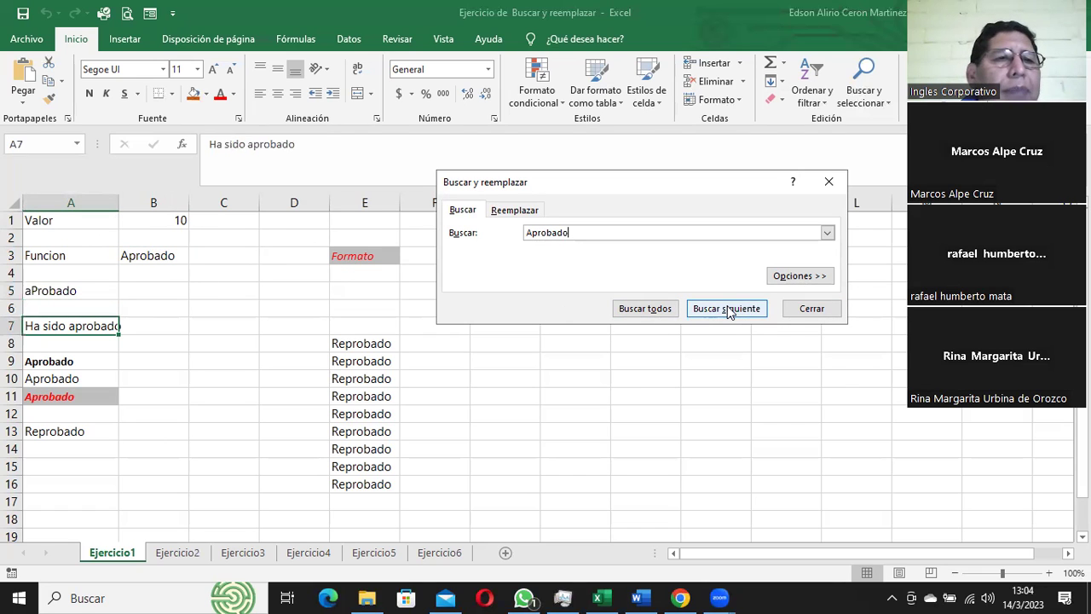
click(726, 309)
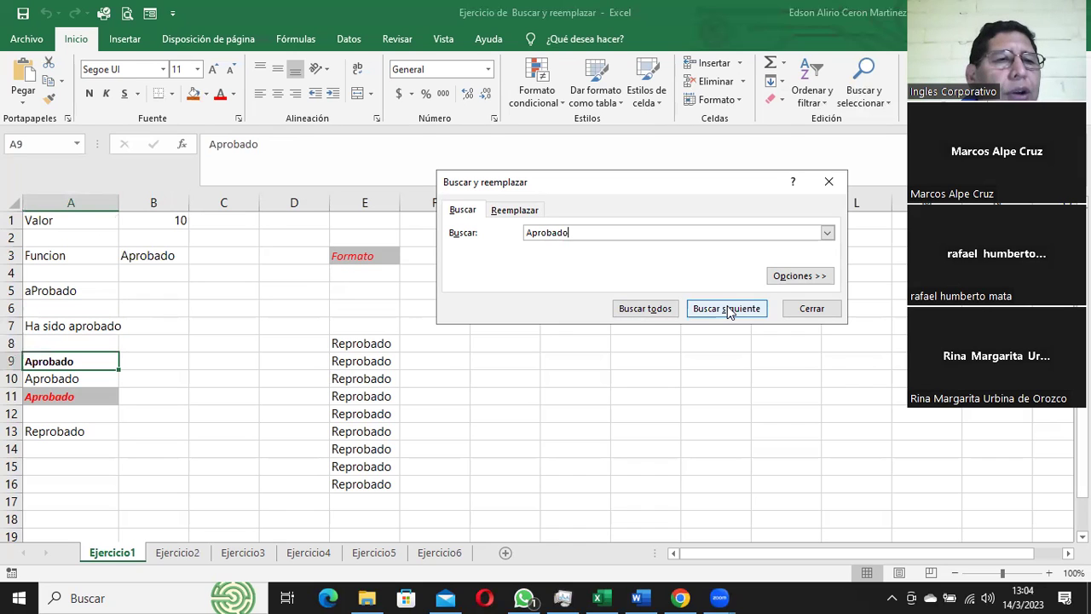
click(726, 309)
click(727, 309)
click(726, 309)
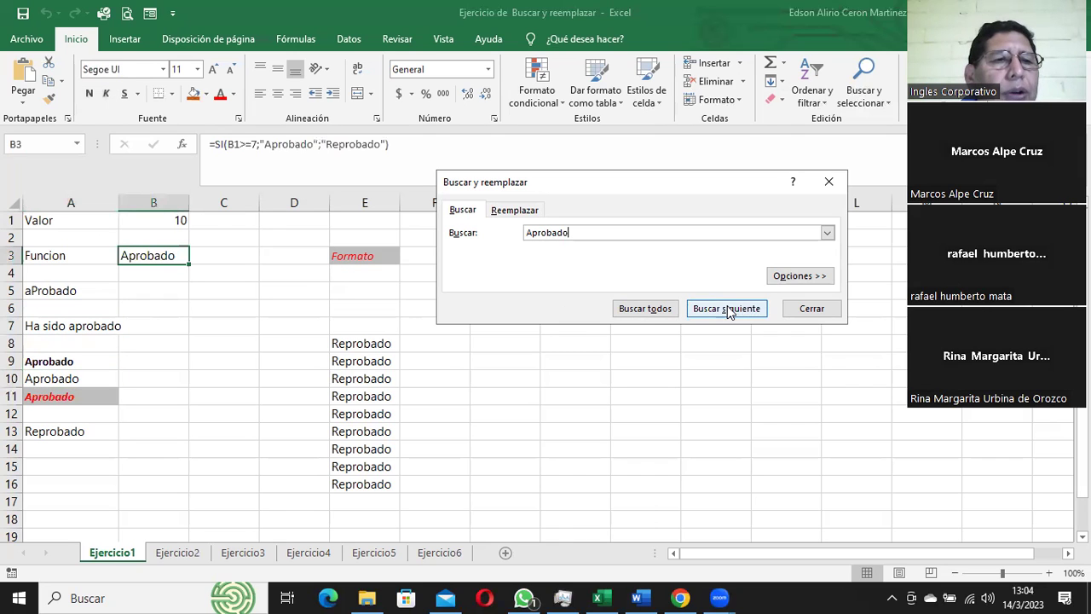
click(811, 307)
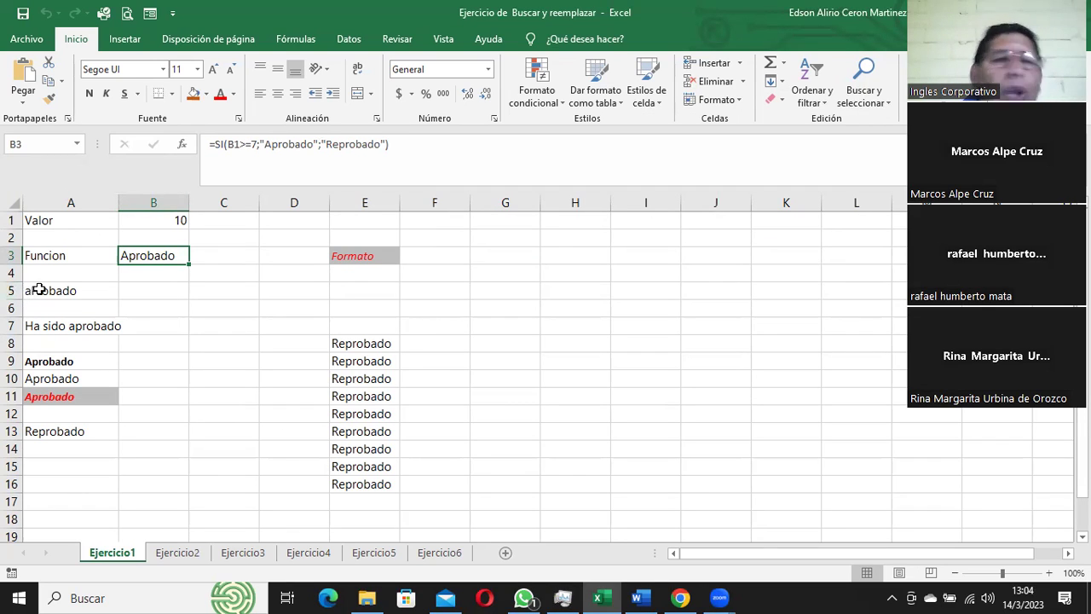
click(51, 325)
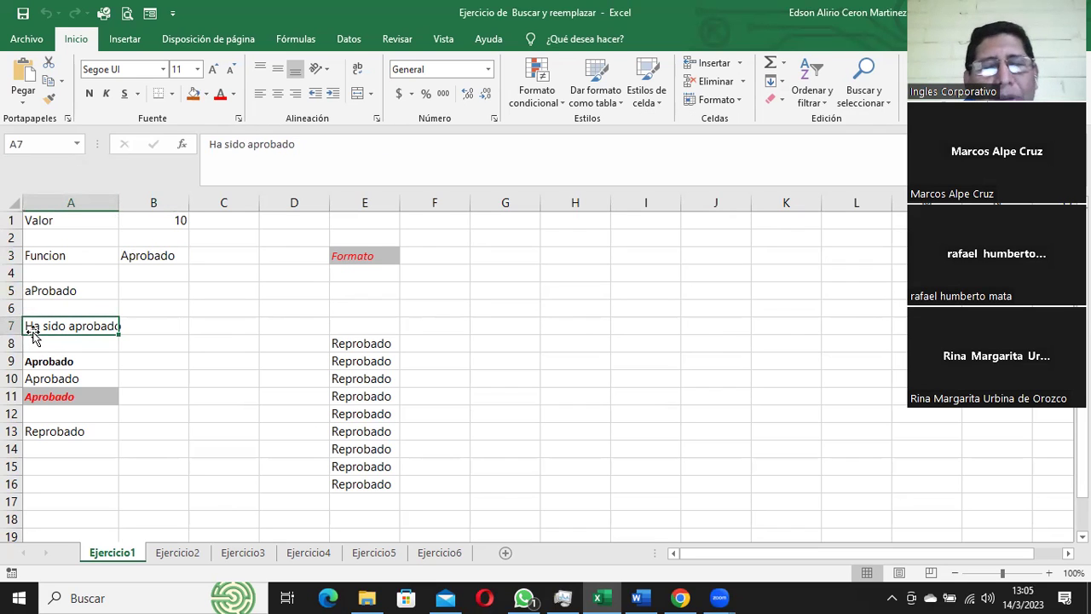
click(64, 361)
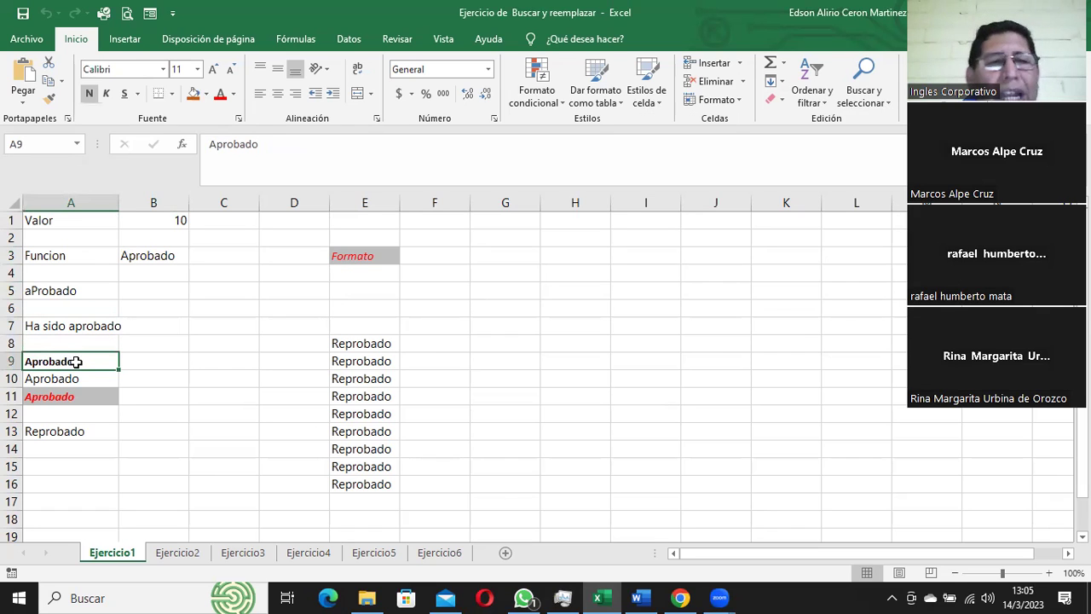
click(83, 379)
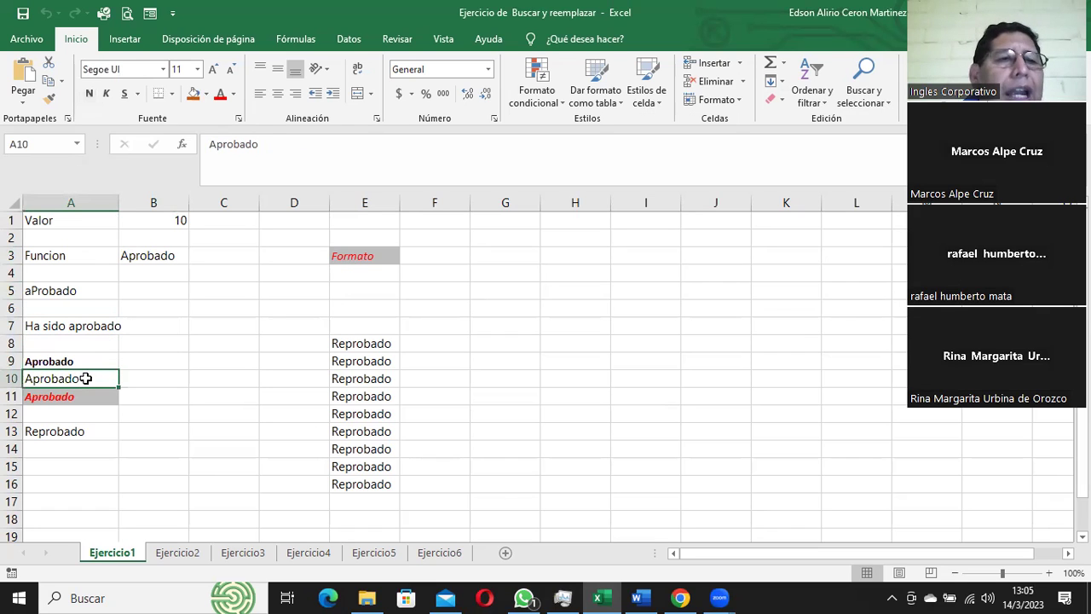
click(81, 395)
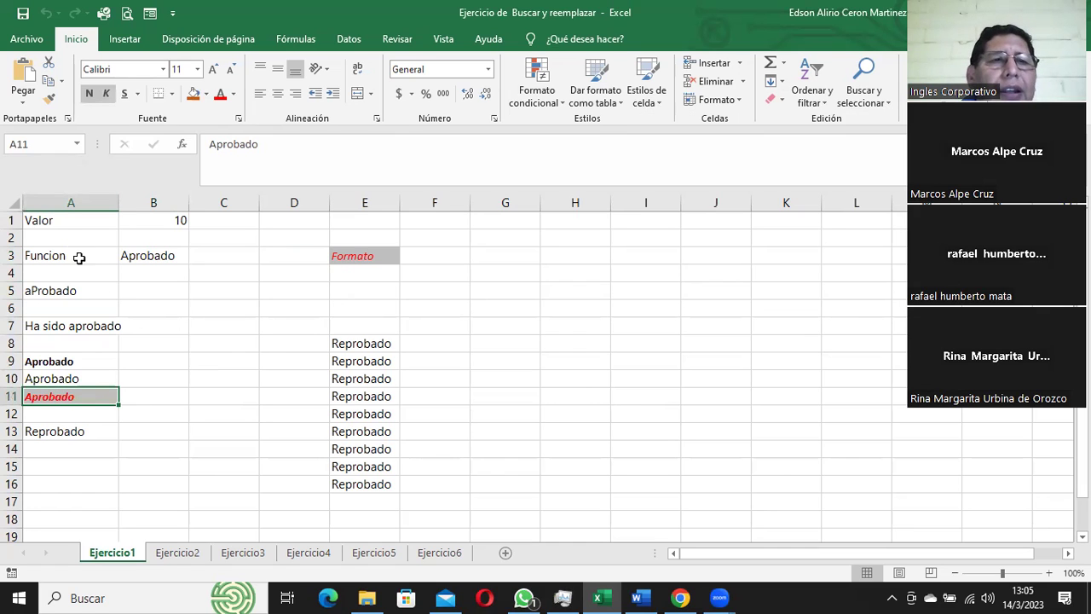
drag(66, 211, 190, 392)
click(212, 359)
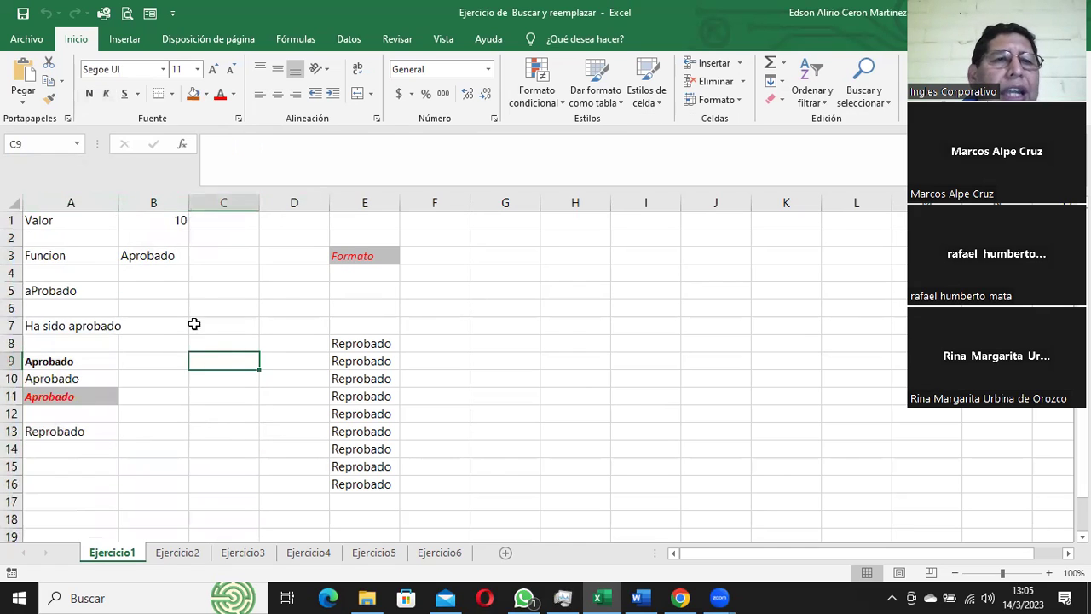
drag(73, 225, 179, 242)
drag(214, 438, 217, 448)
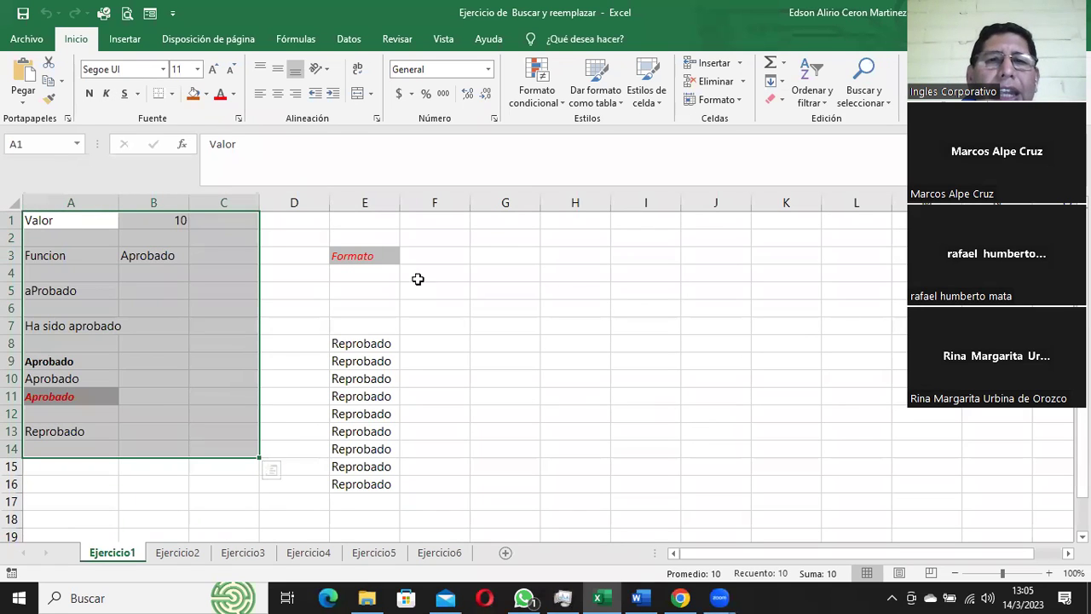
click(505, 245)
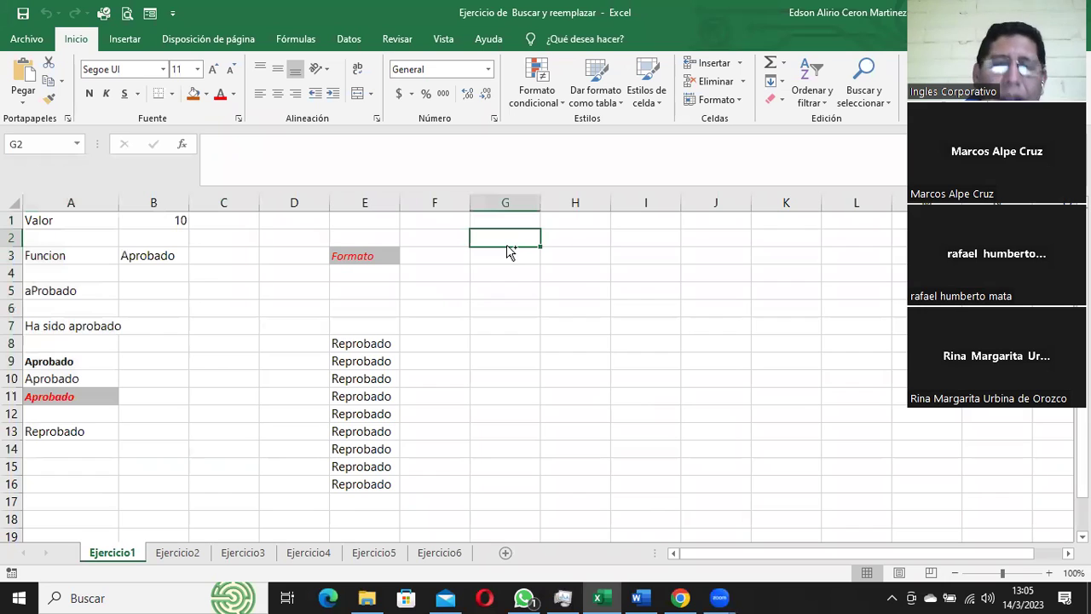
Step: Reopen the Aprobado search and step through the matches from B3 down to A9
key(ctrl+b)
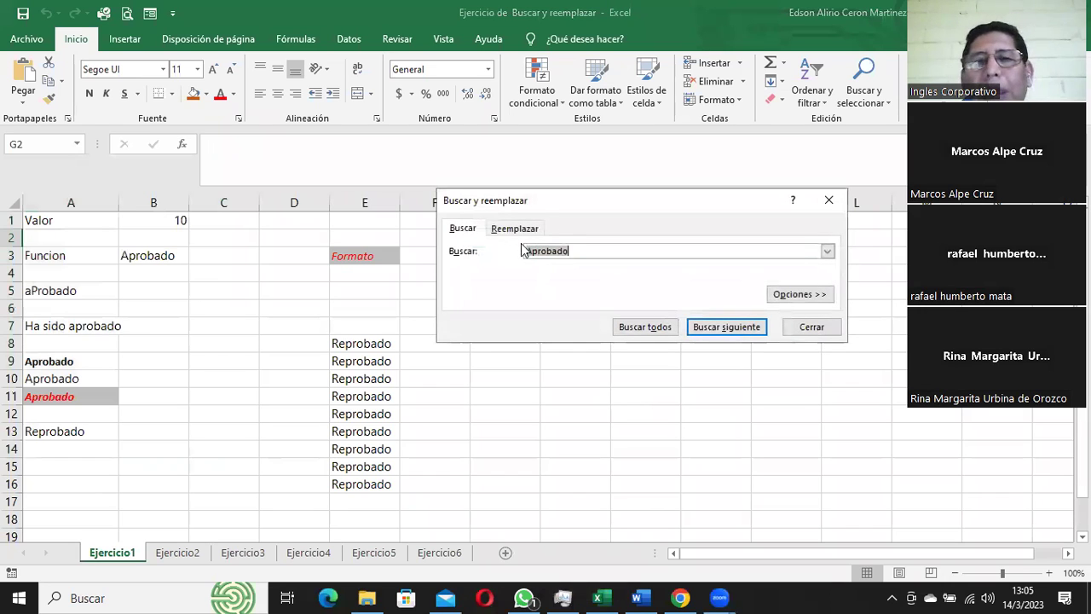
click(739, 330)
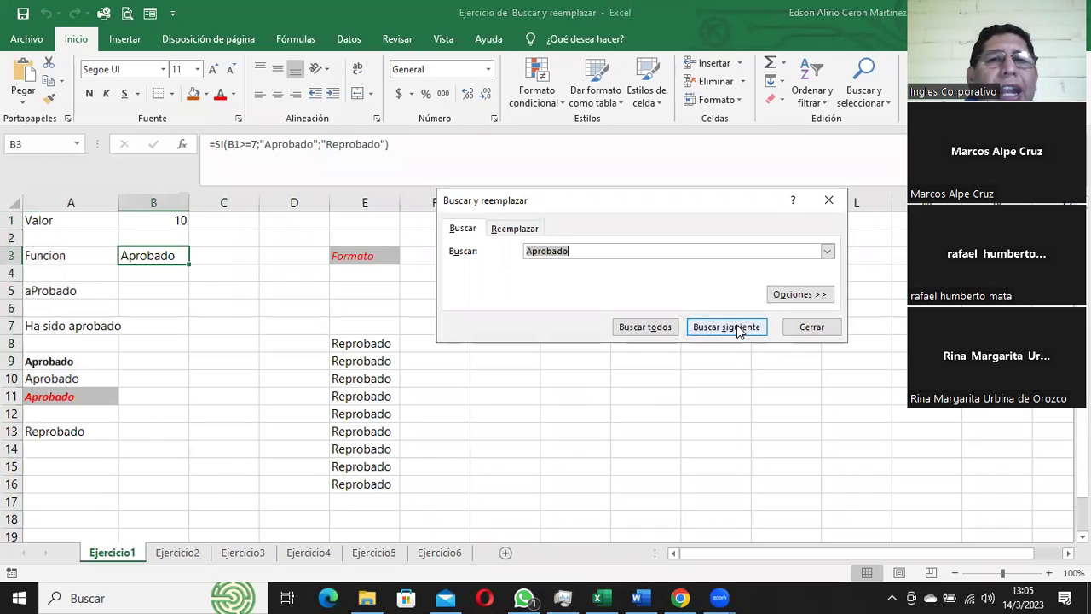
click(738, 330)
click(739, 330)
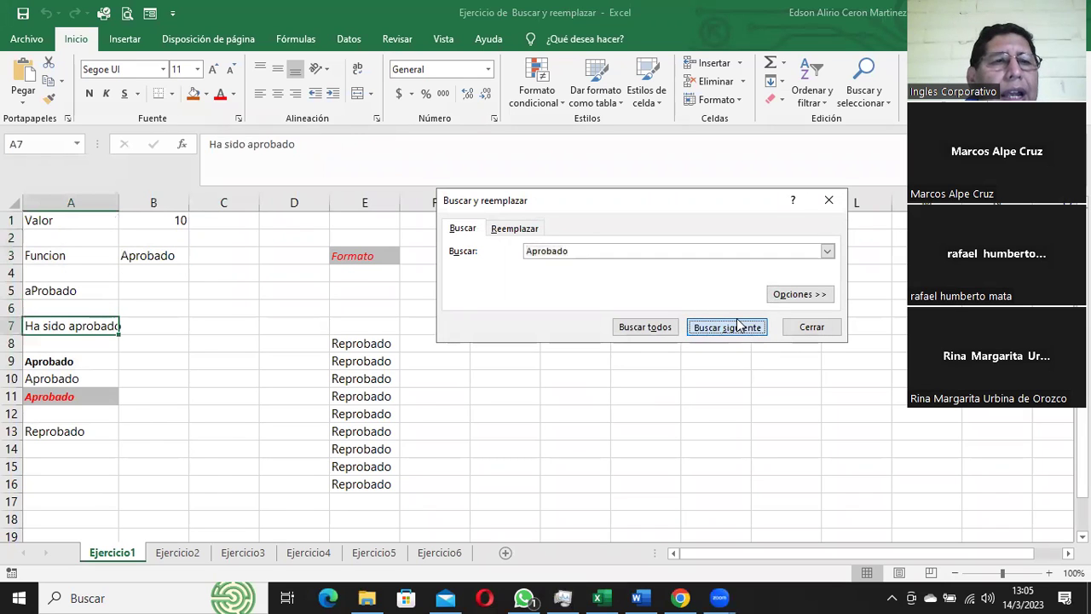
click(738, 324)
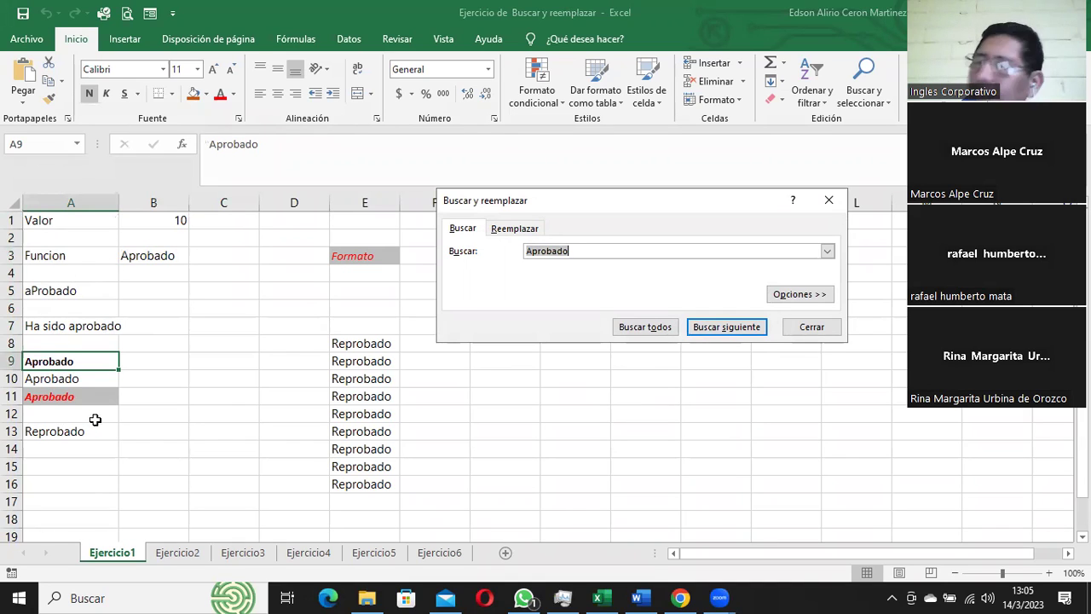
Step: Restart from cell A1 and step through matches B3, A5, A7, A9 and A10
click(60, 220)
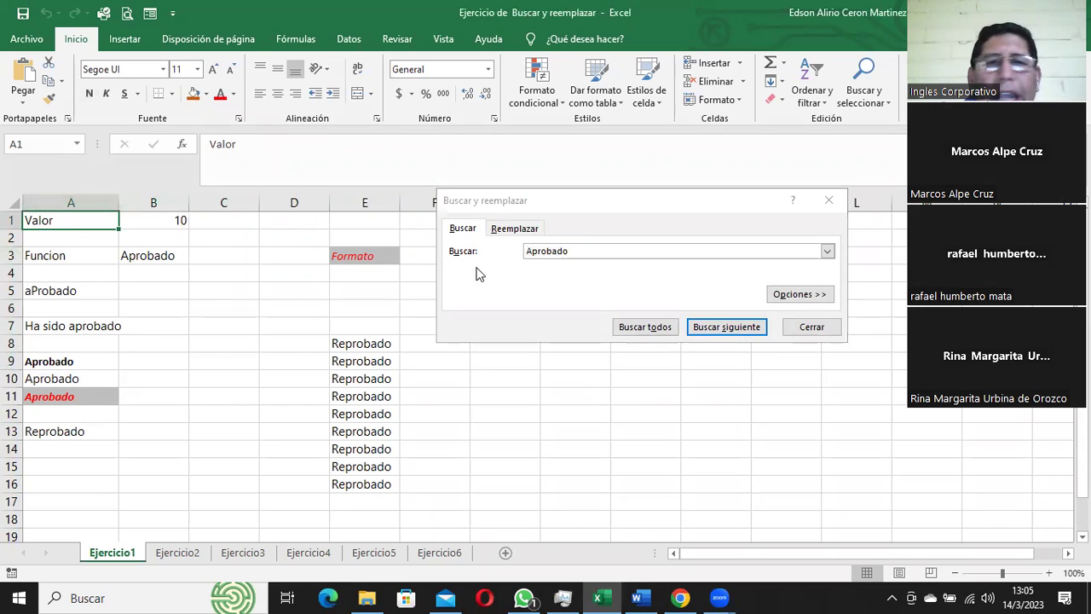
click(727, 327)
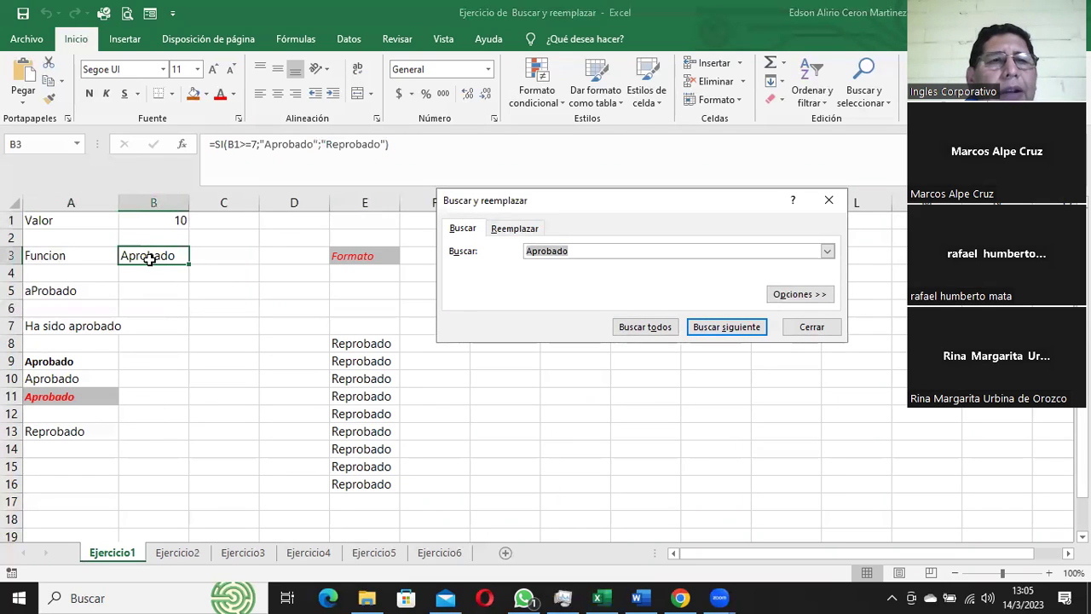
click(727, 327)
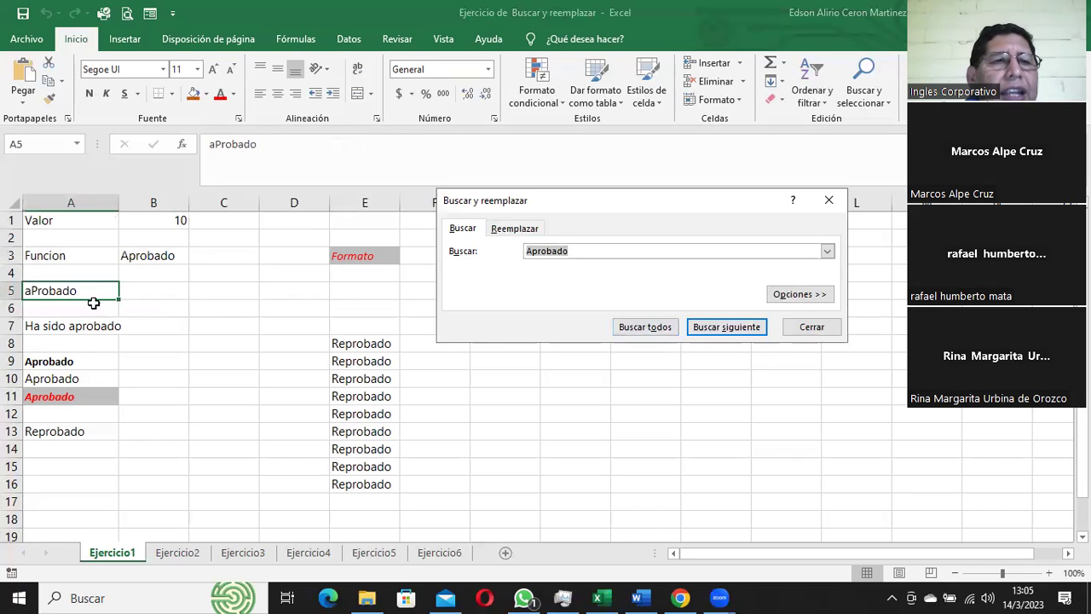
click(741, 328)
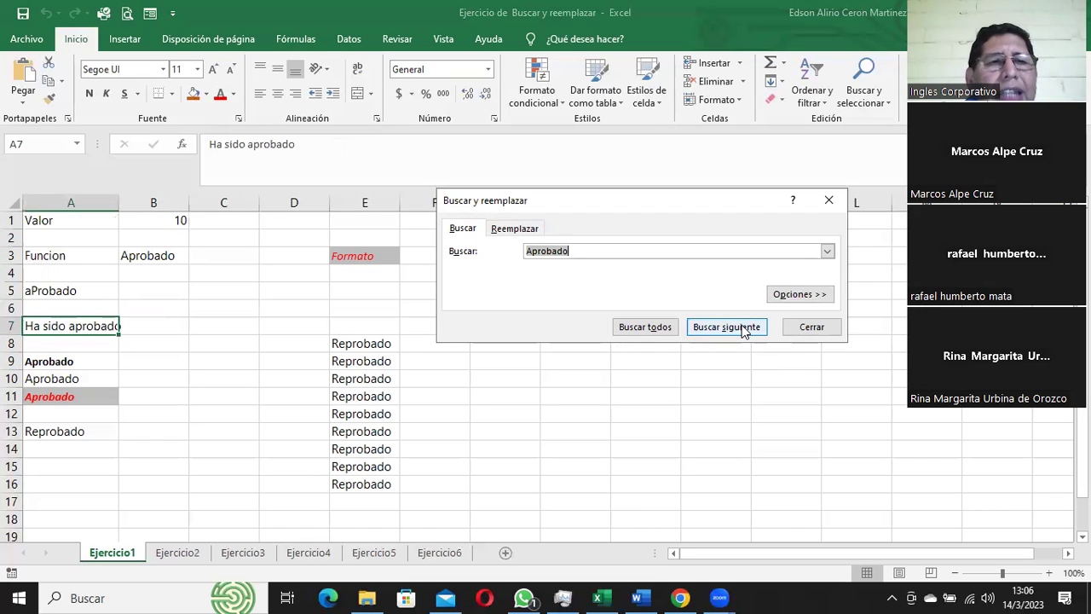
click(743, 330)
click(743, 330)
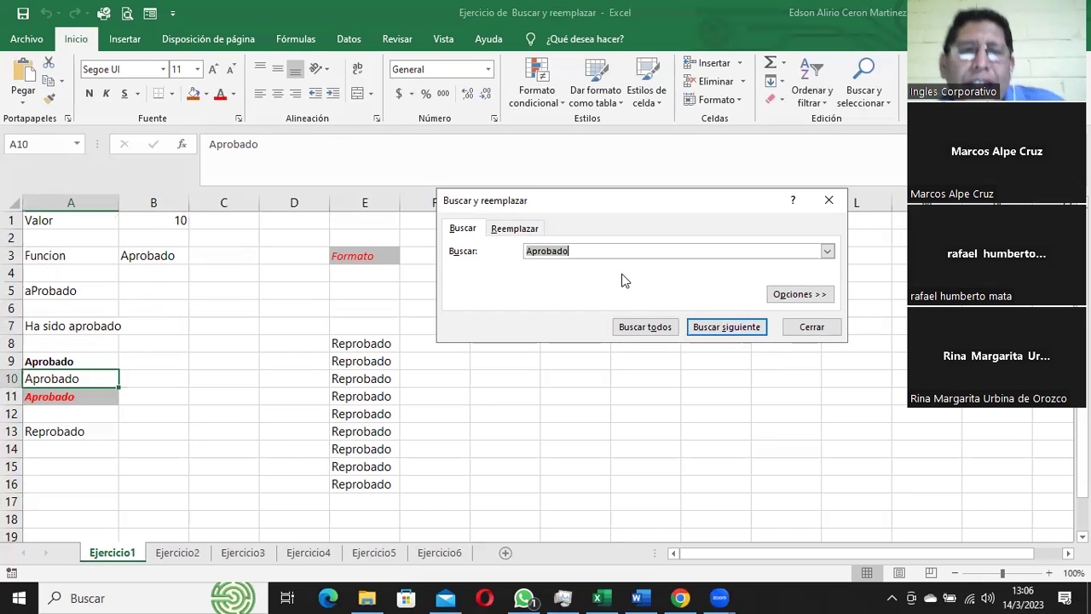
Step: Reveal the extra search options, keeping the Dentro de scope on Hoja
click(798, 301)
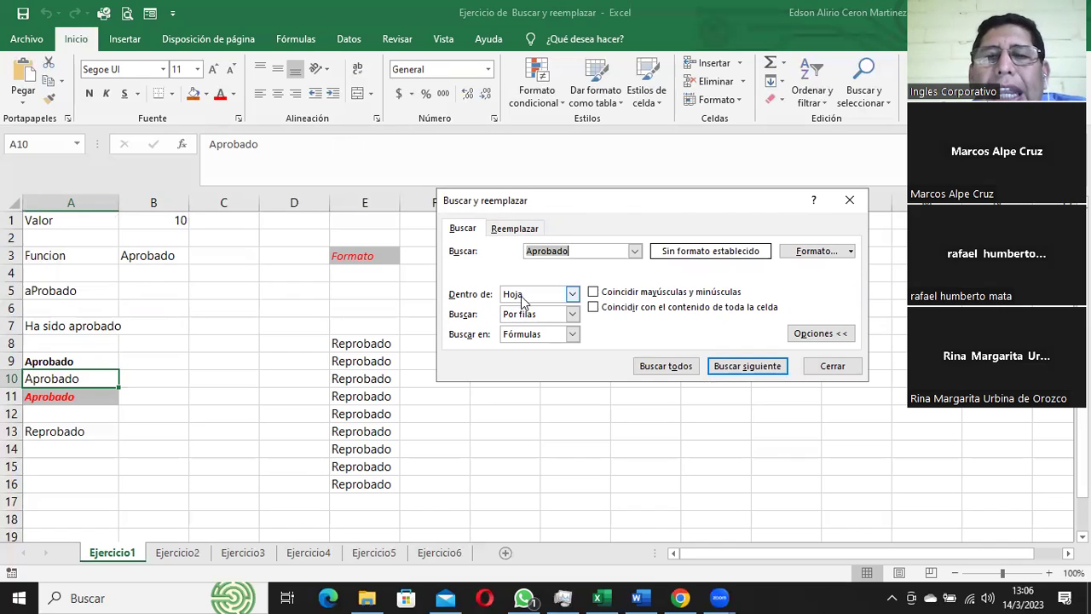
click(574, 296)
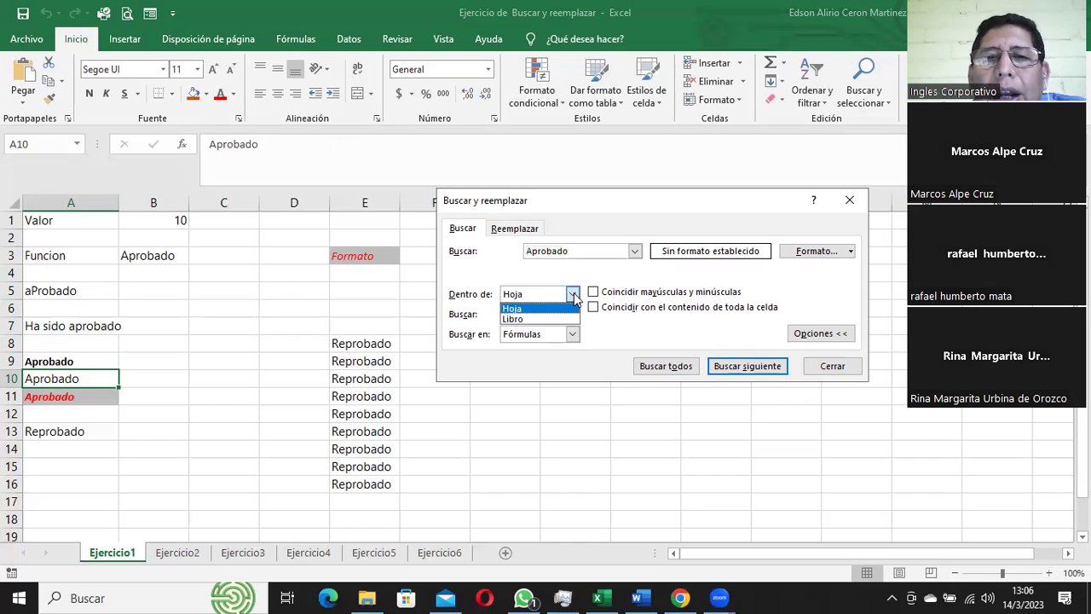
click(515, 308)
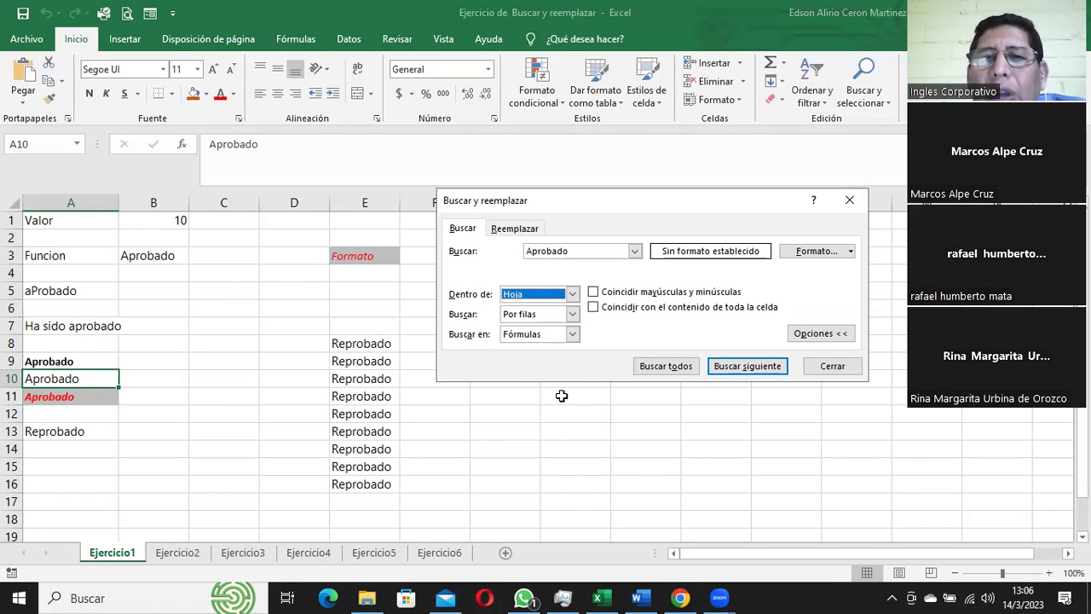
click(571, 250)
Step: Switch the search scope to Libro, then set it back to Hoja with the arrow keys
click(573, 293)
click(539, 320)
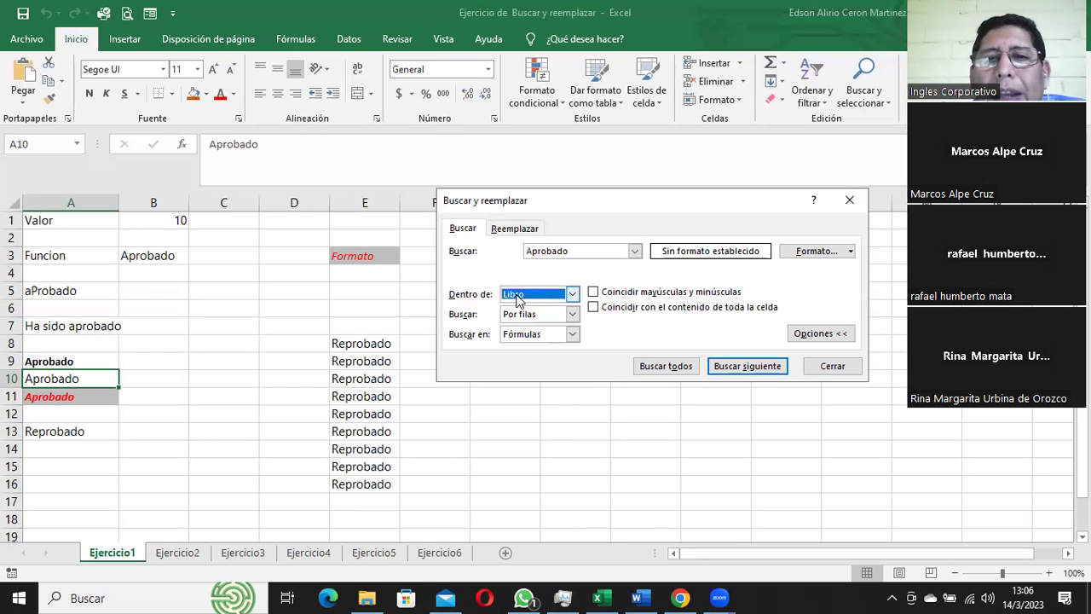
key(alt+Down)
key(Up)
key(Return)
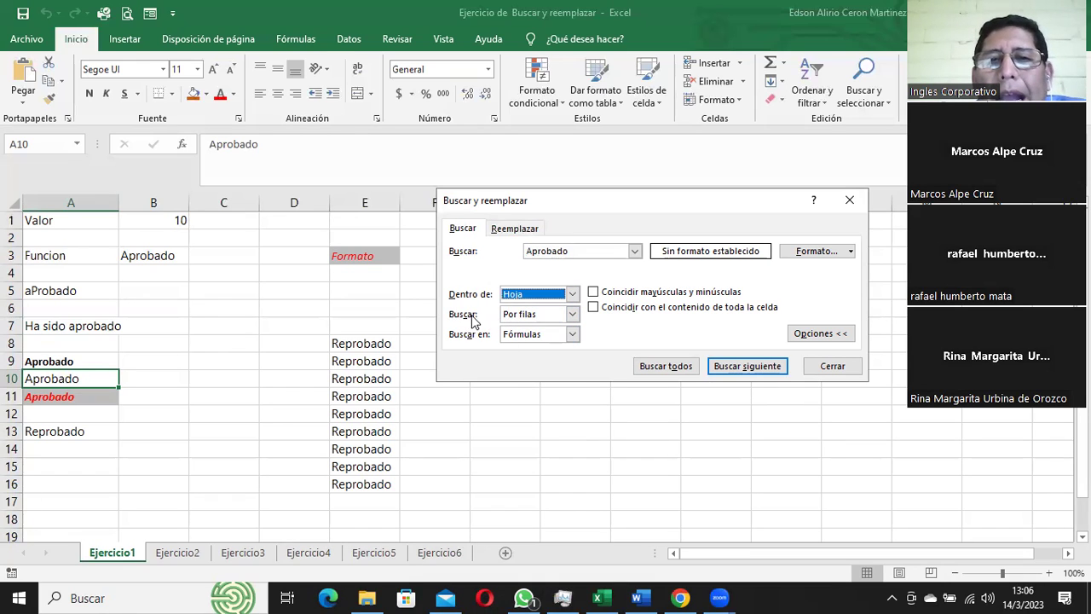
Step: Select rows 1–3 to illustrate Por filas, return to A1, and enlarge the Find window's results pane
click(68, 220)
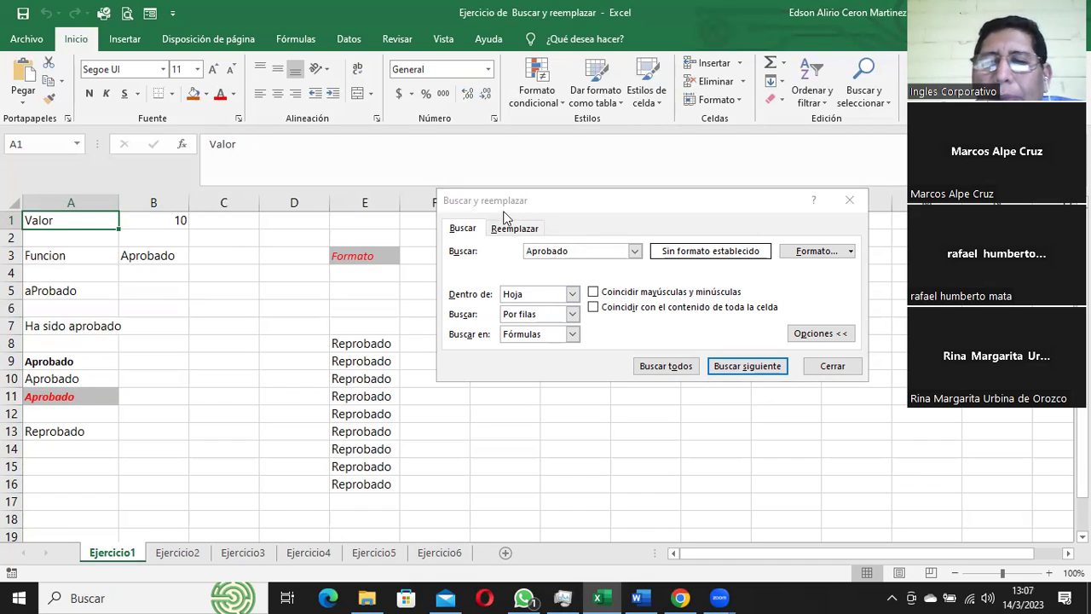
click(12, 220)
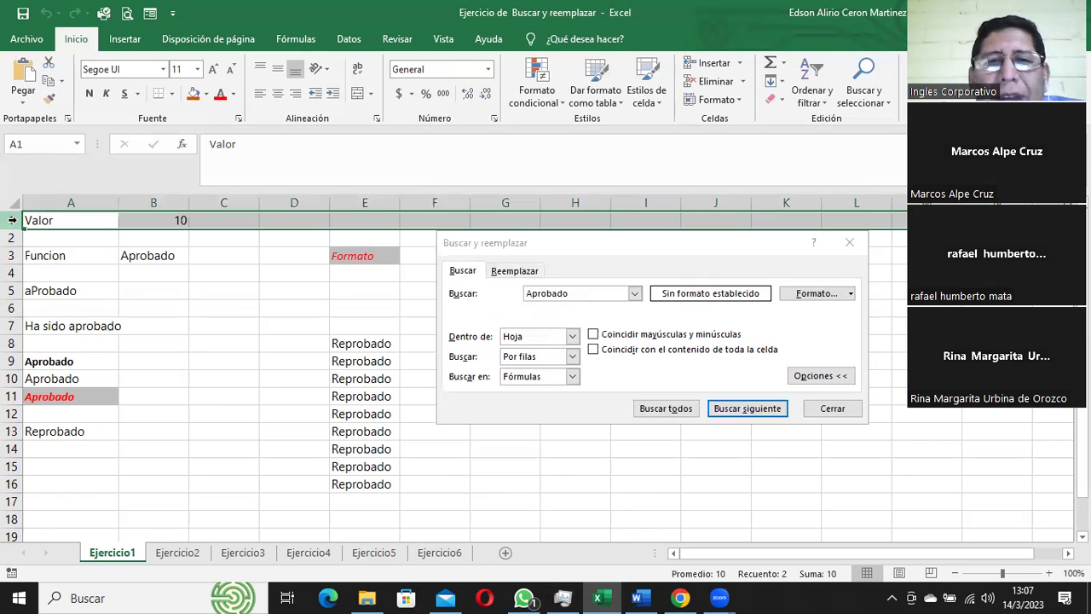
click(12, 239)
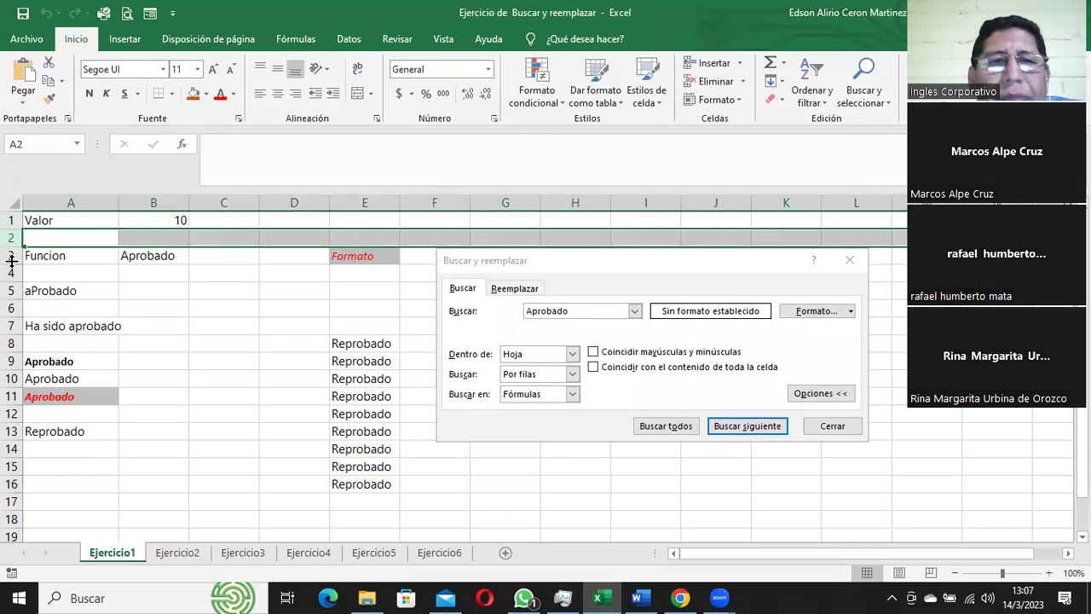
click(12, 256)
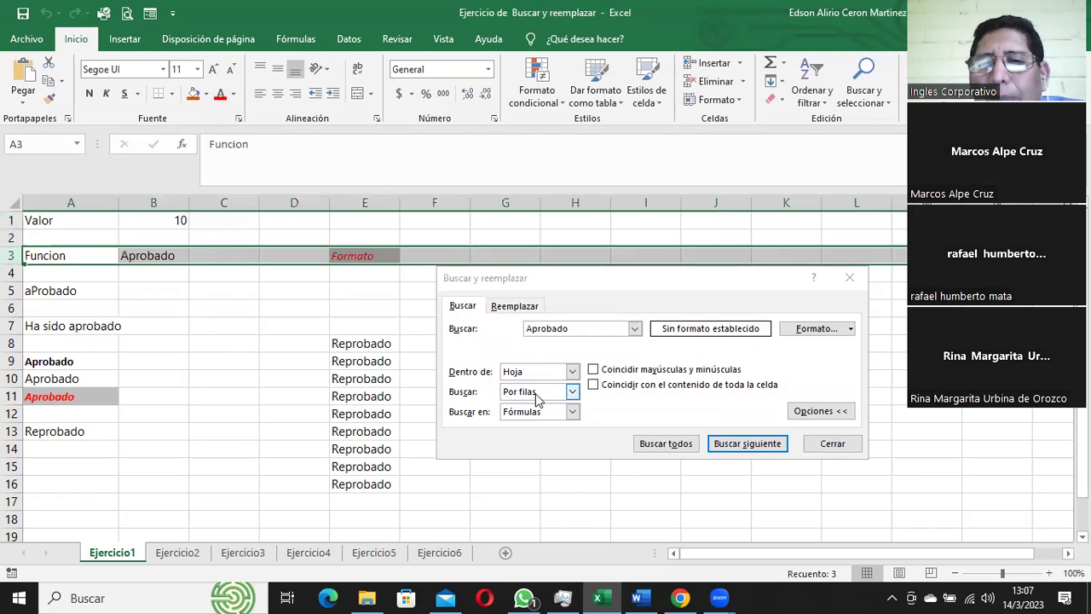
click(149, 275)
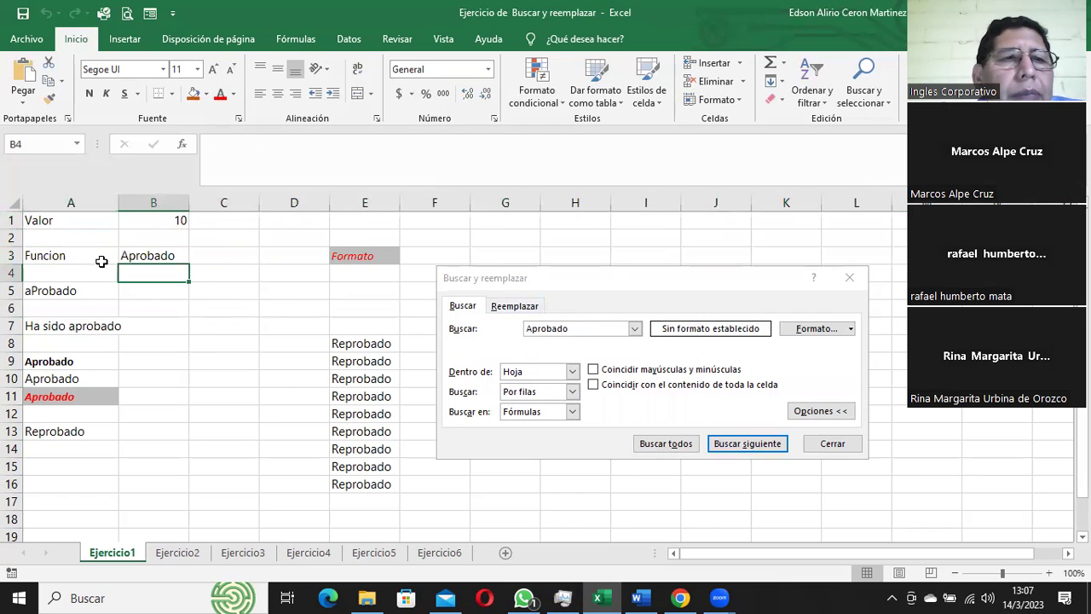
click(54, 220)
drag(556, 271, 570, 129)
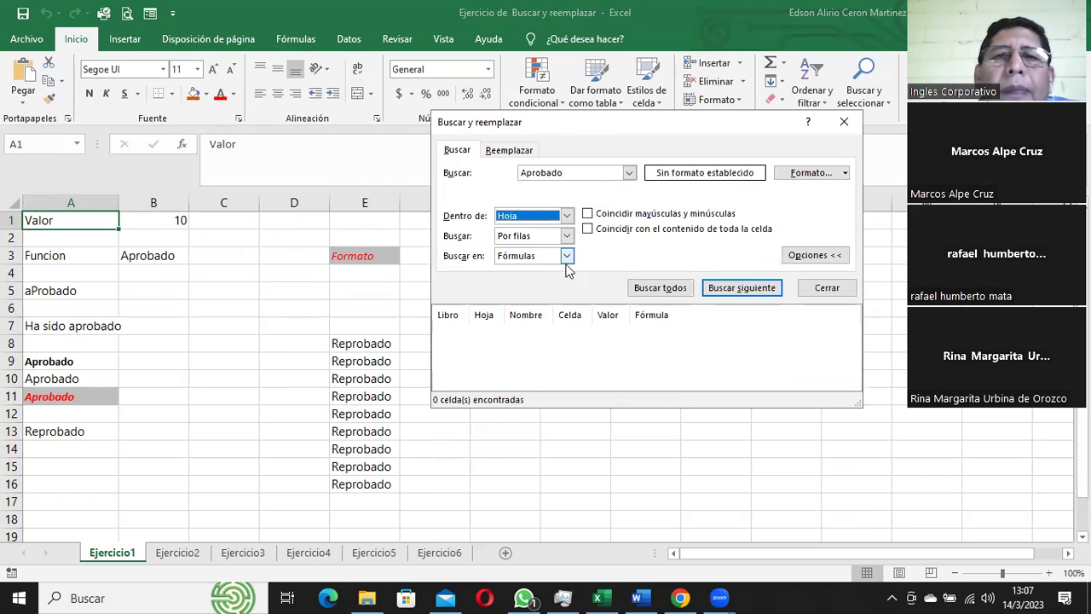
Step: Step through the sheet's Aprobado matches with Buscar siguiente until the search wraps around
click(741, 288)
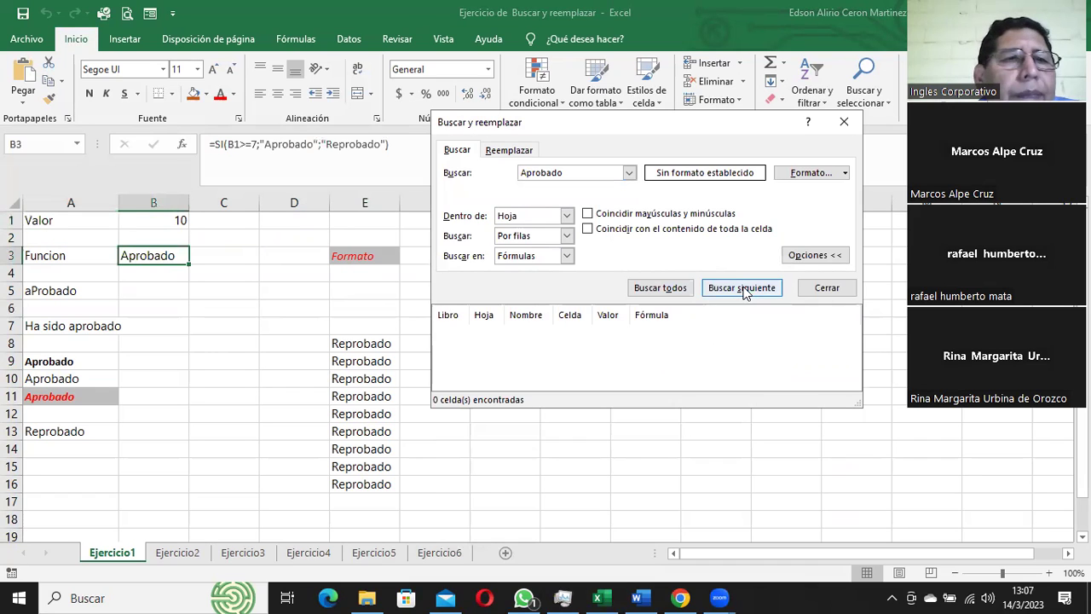
click(743, 288)
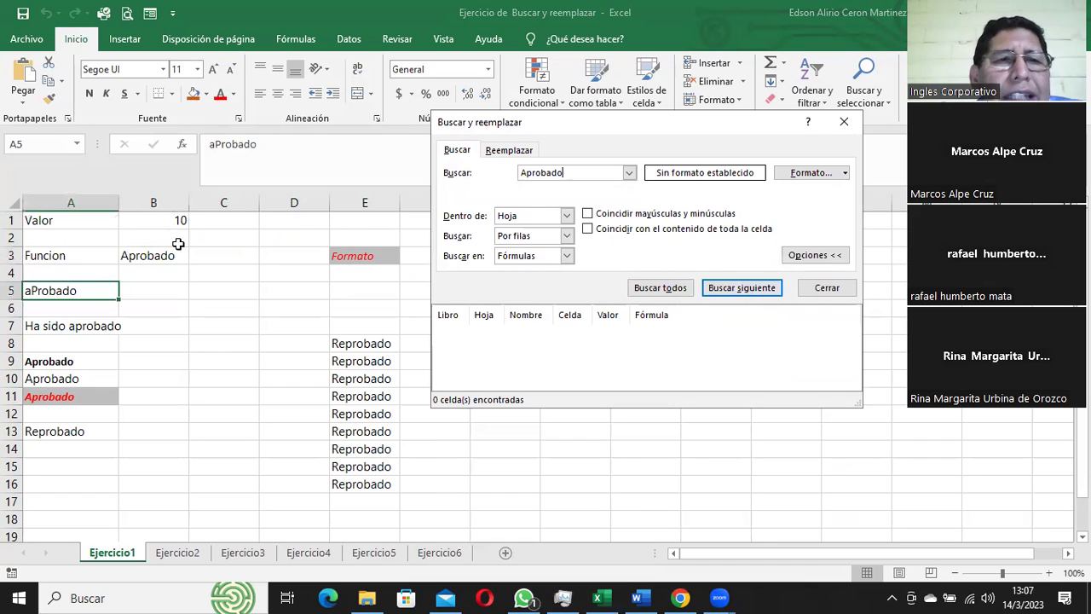
click(741, 290)
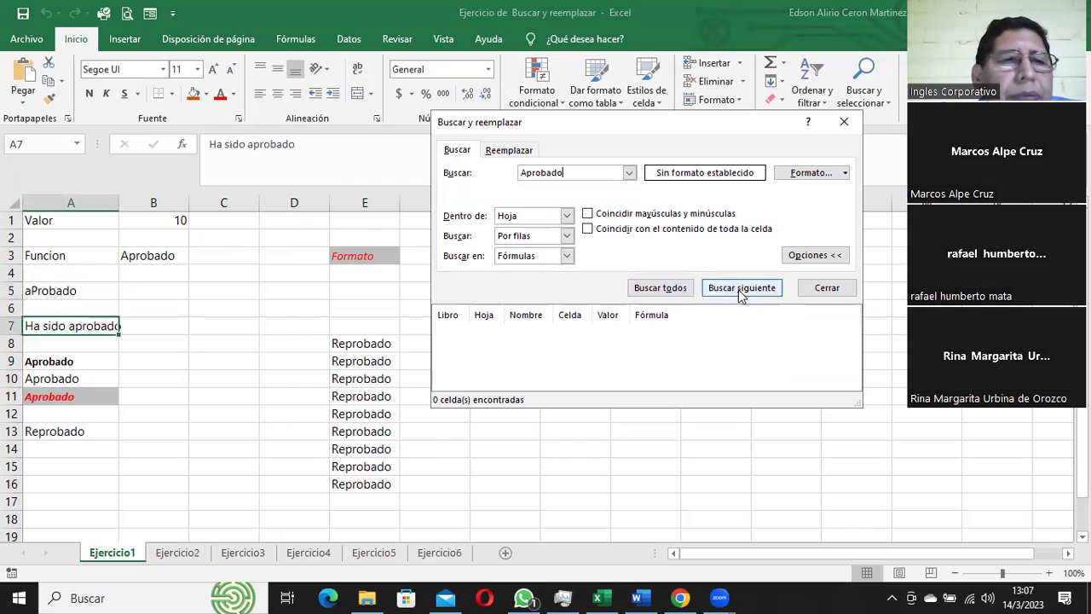
click(741, 289)
click(741, 289)
click(741, 289)
click(740, 288)
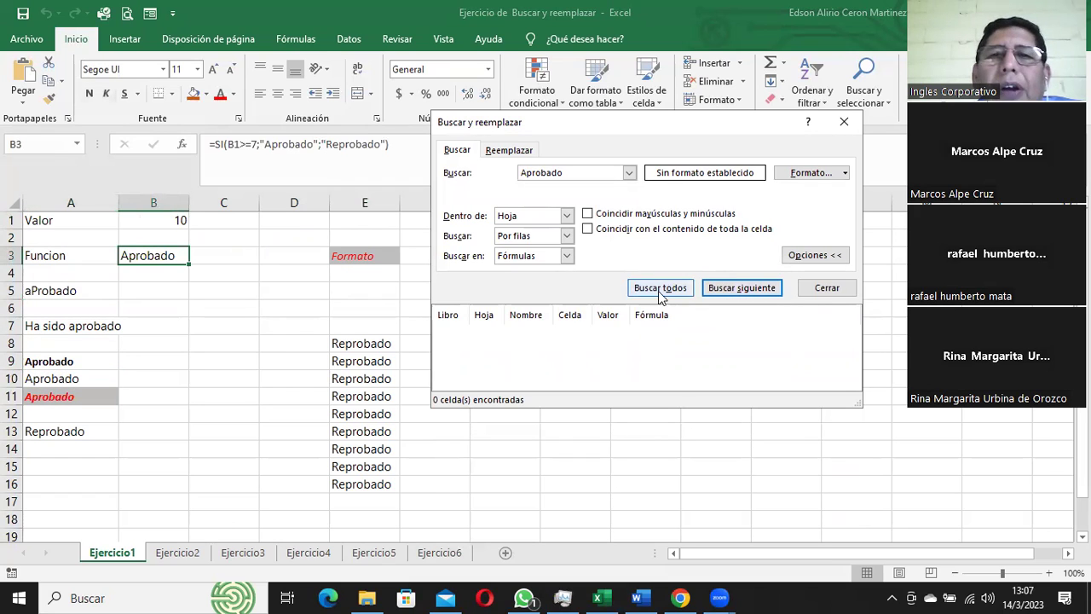
Step: Widen the search scope to Libro and list all 7 Aprobado cells with Buscar todos
click(566, 216)
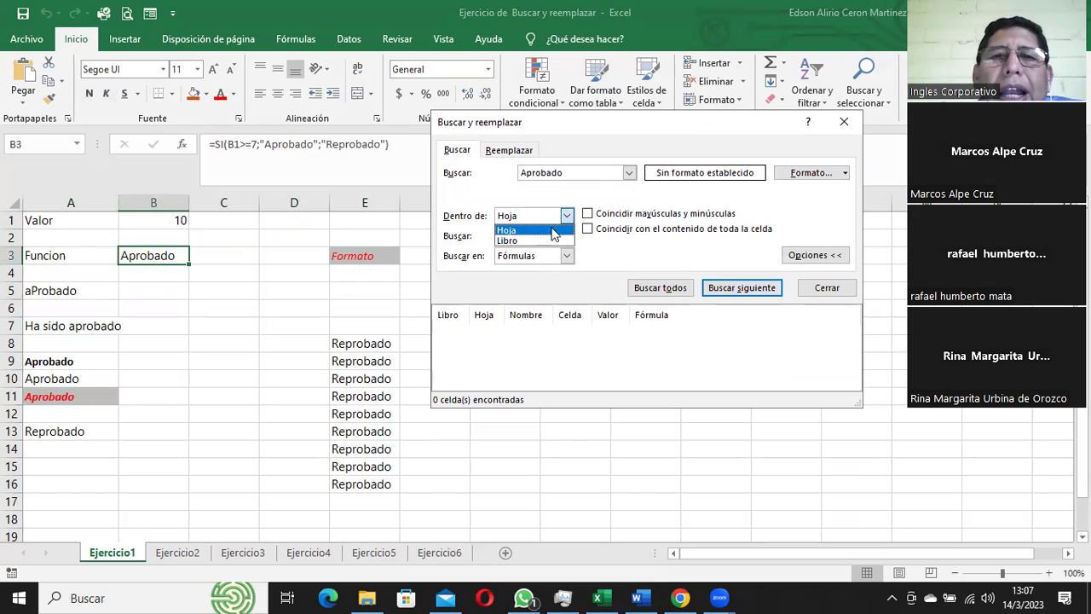
click(538, 242)
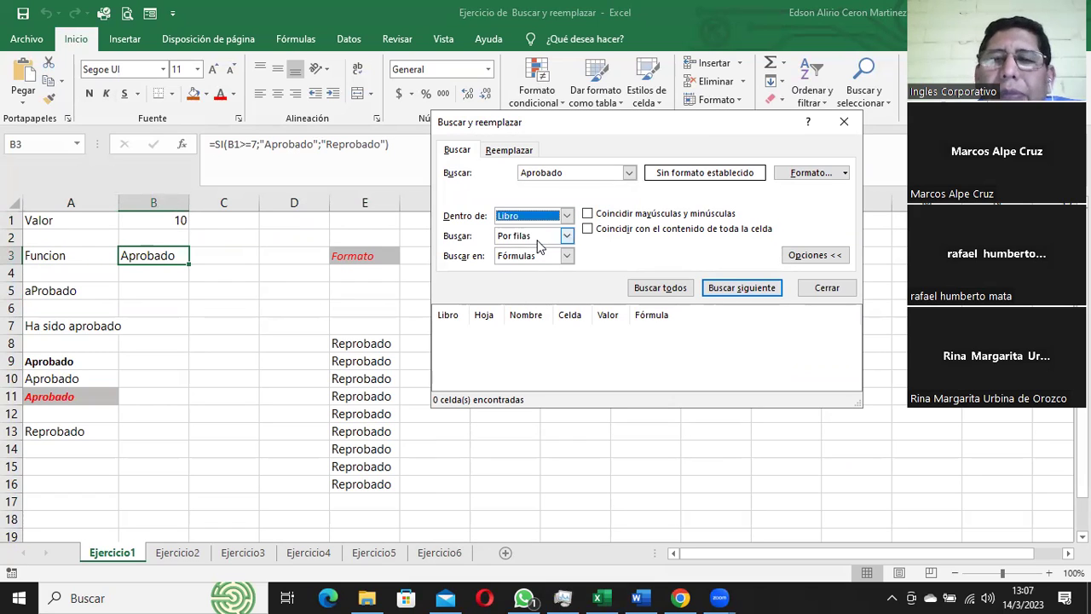
click(734, 291)
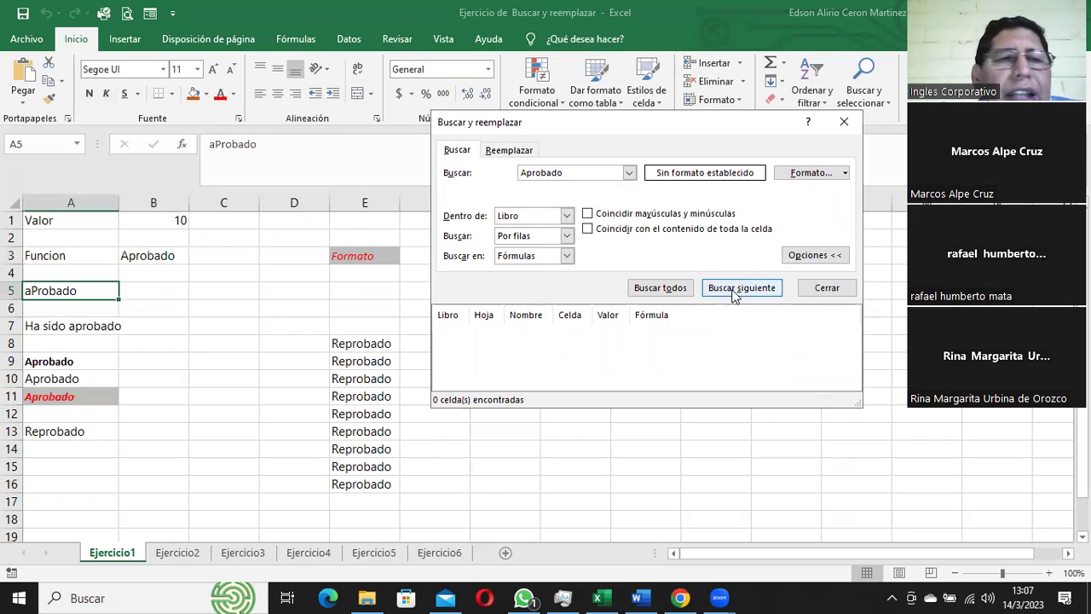
click(672, 291)
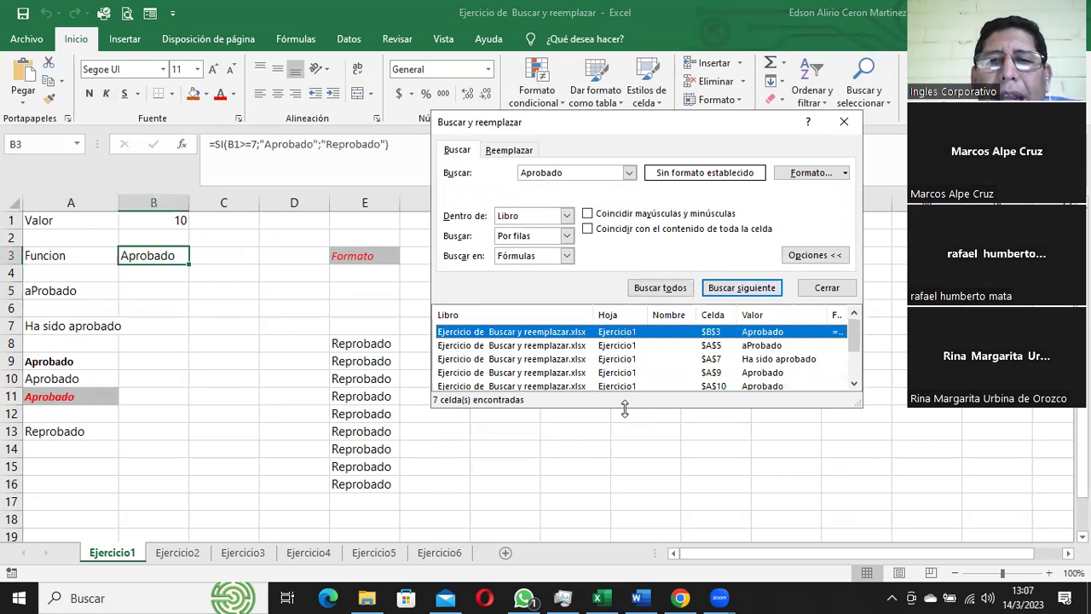
Step: Enlarge and widen the results list, pick the B3 result, and step through the matches to A11
drag(625, 409, 635, 510)
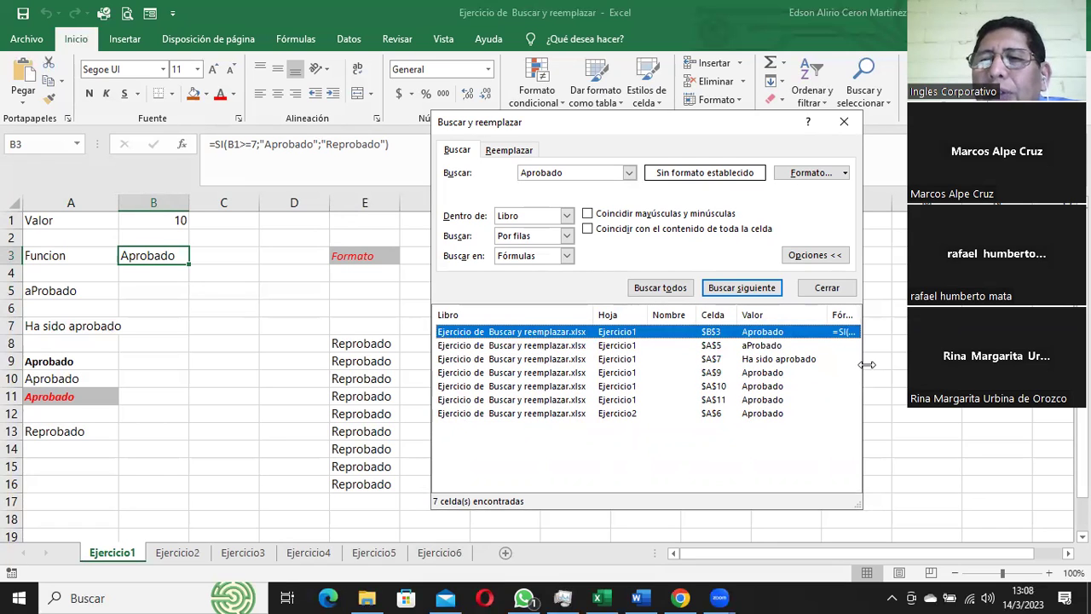
drag(866, 365, 993, 364)
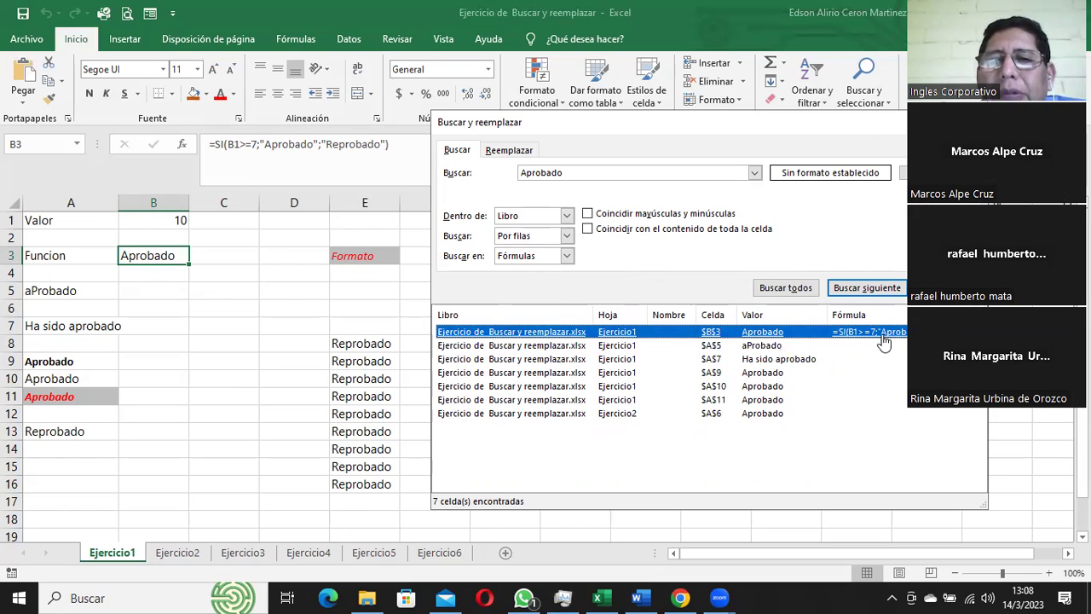
click(577, 332)
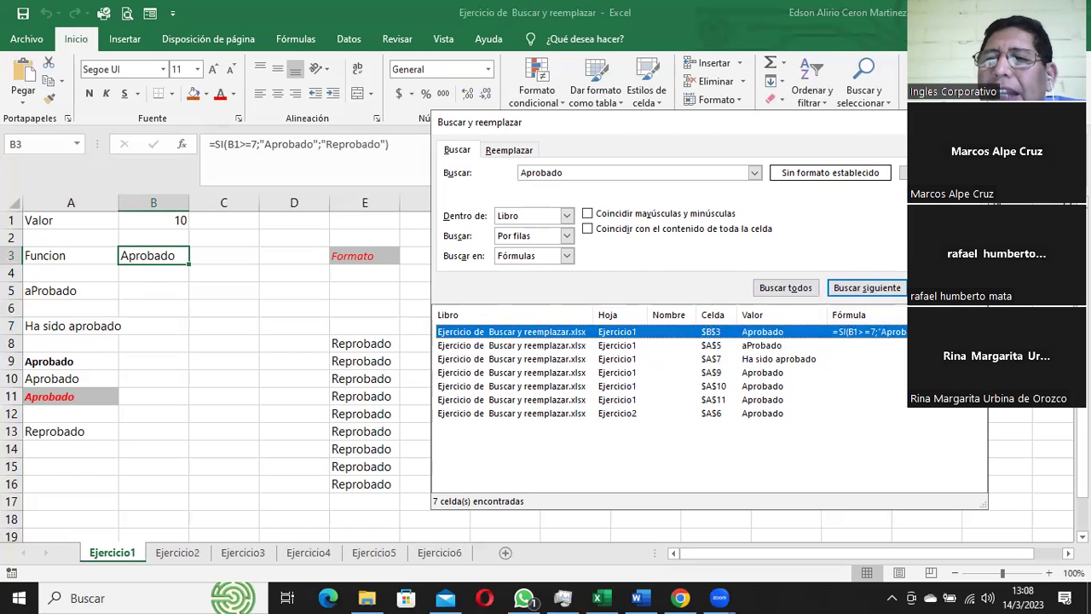
click(741, 288)
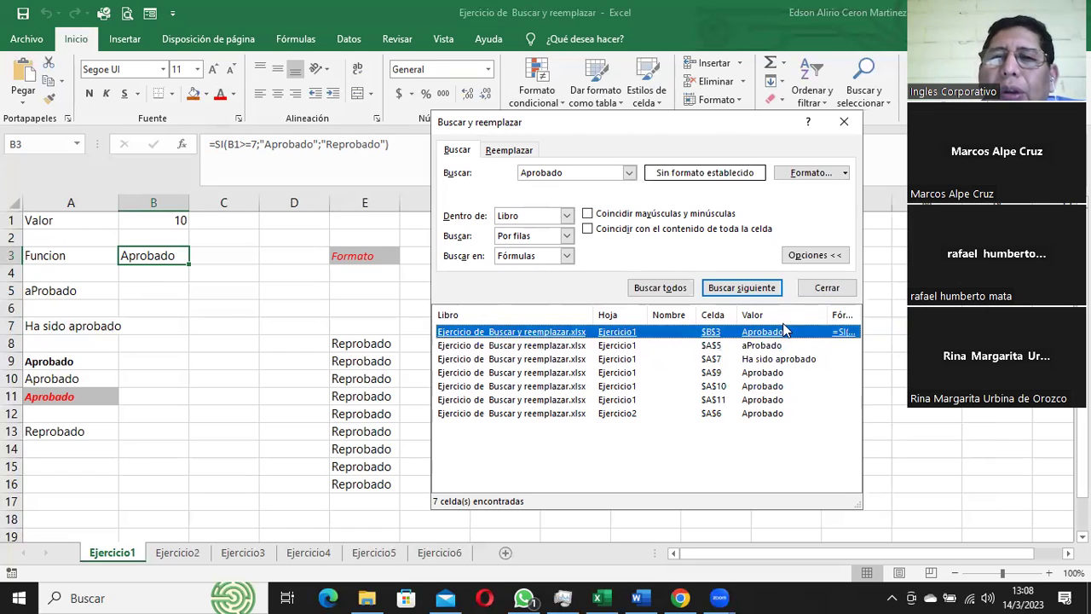
click(741, 288)
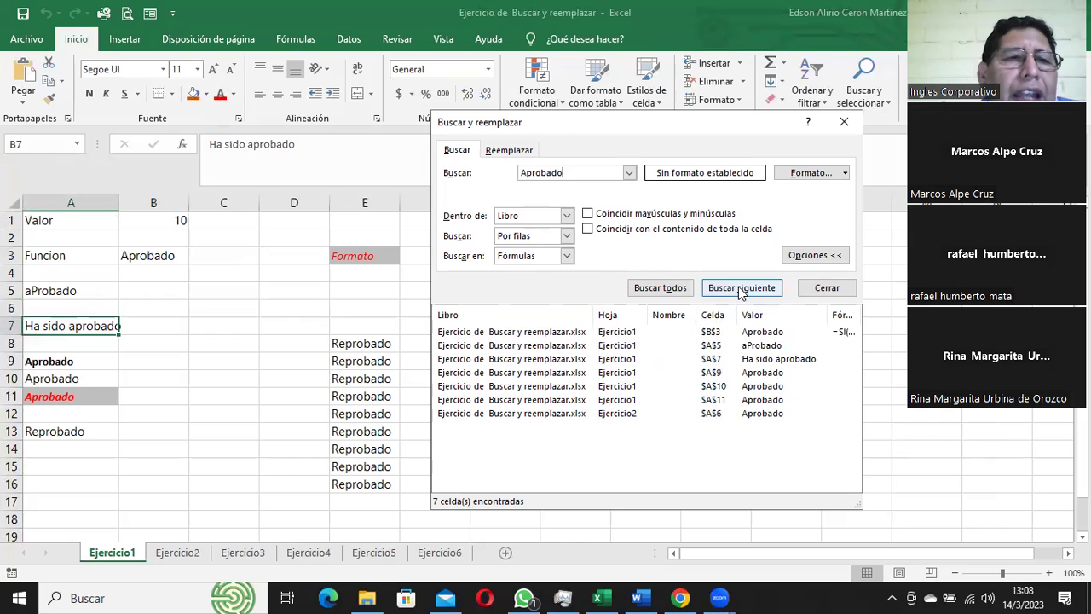
click(741, 289)
click(741, 288)
click(740, 288)
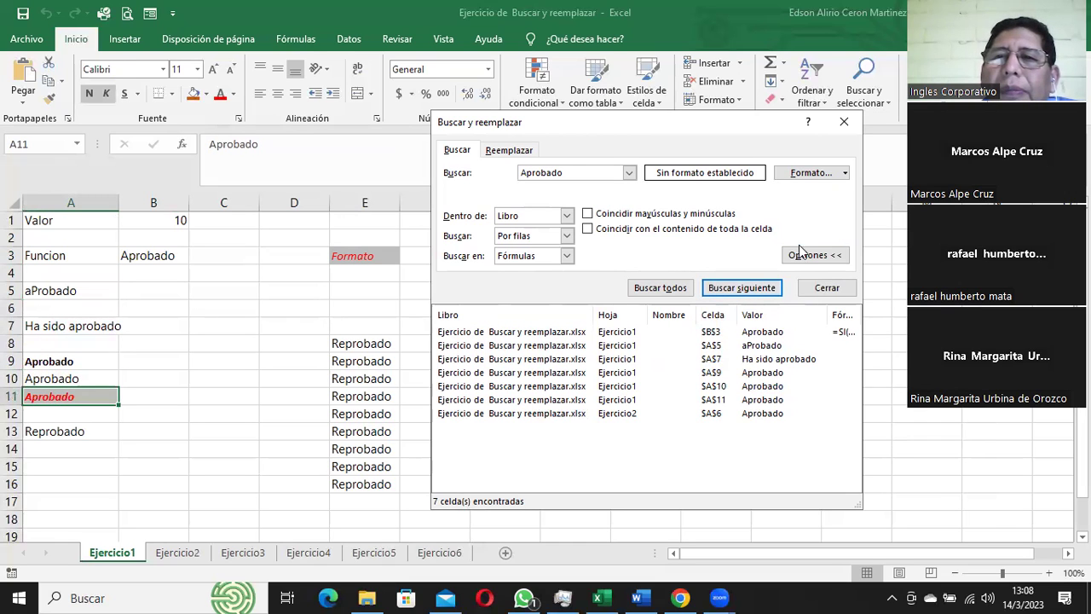
Step: Reopen the find window, list all 7 Aprobado matches, and set the scope back to Hoja
click(825, 288)
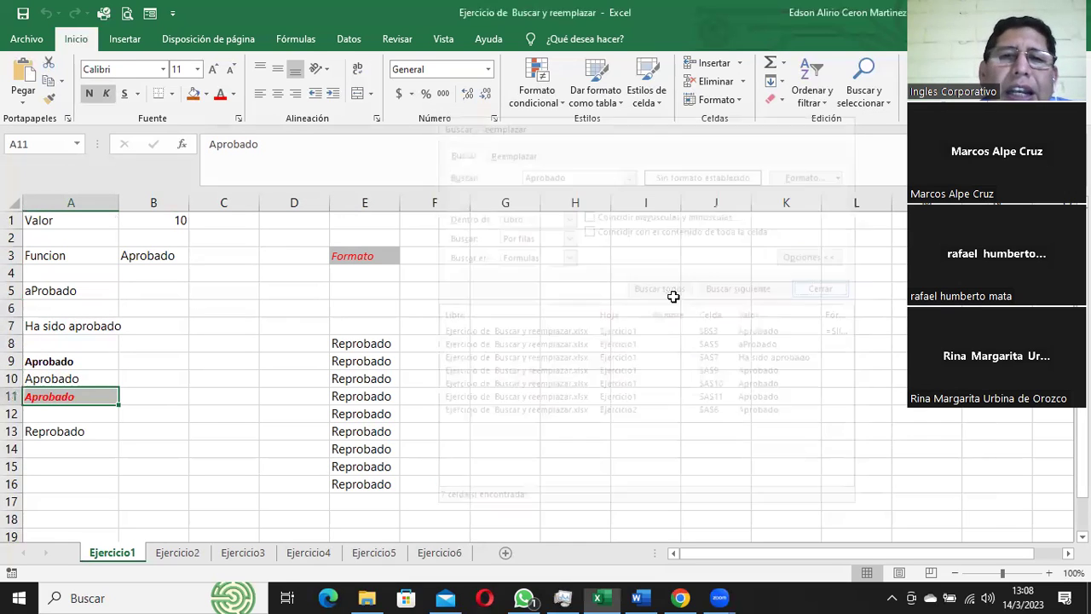
key(ctrl+b)
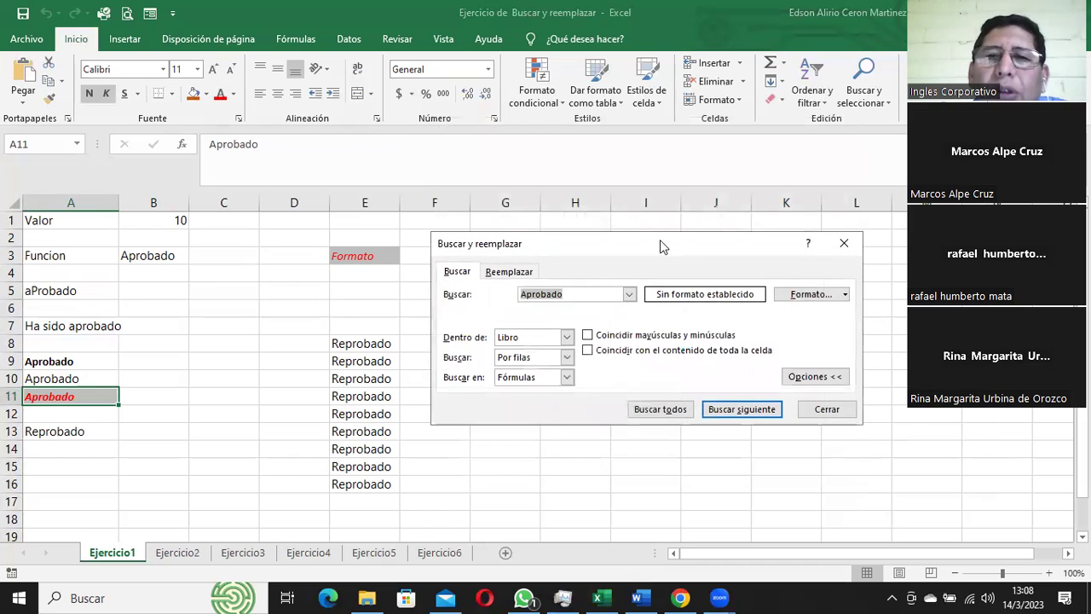
drag(650, 244, 643, 136)
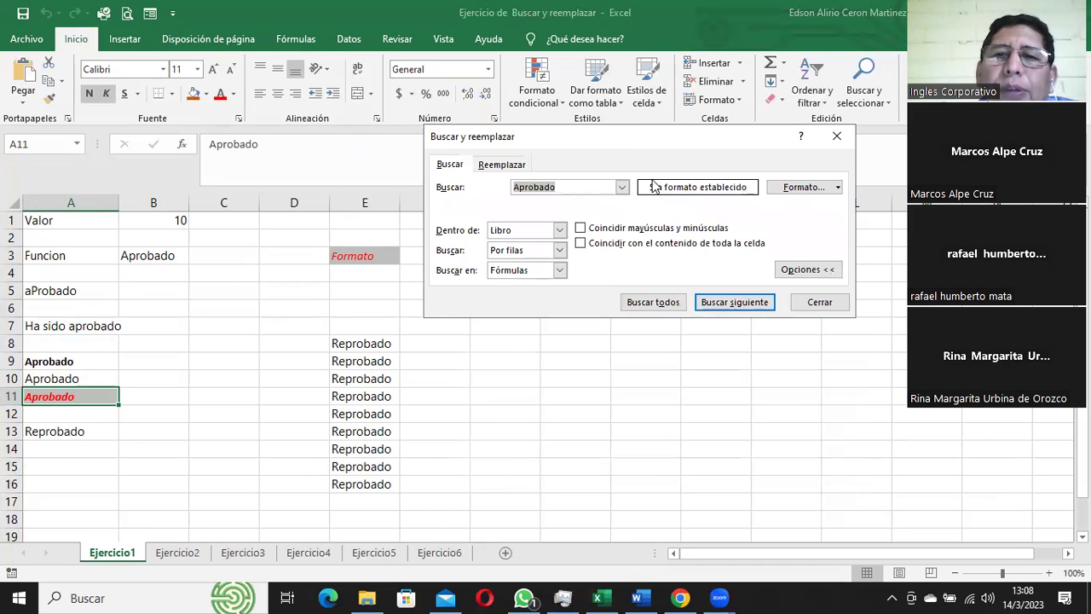
click(654, 302)
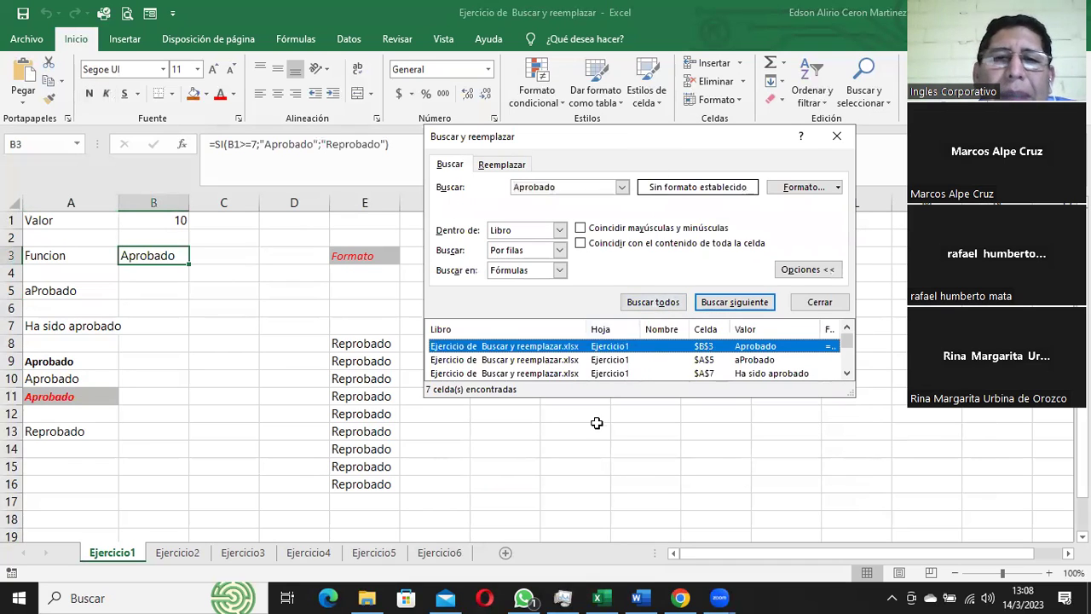
drag(583, 397, 537, 427)
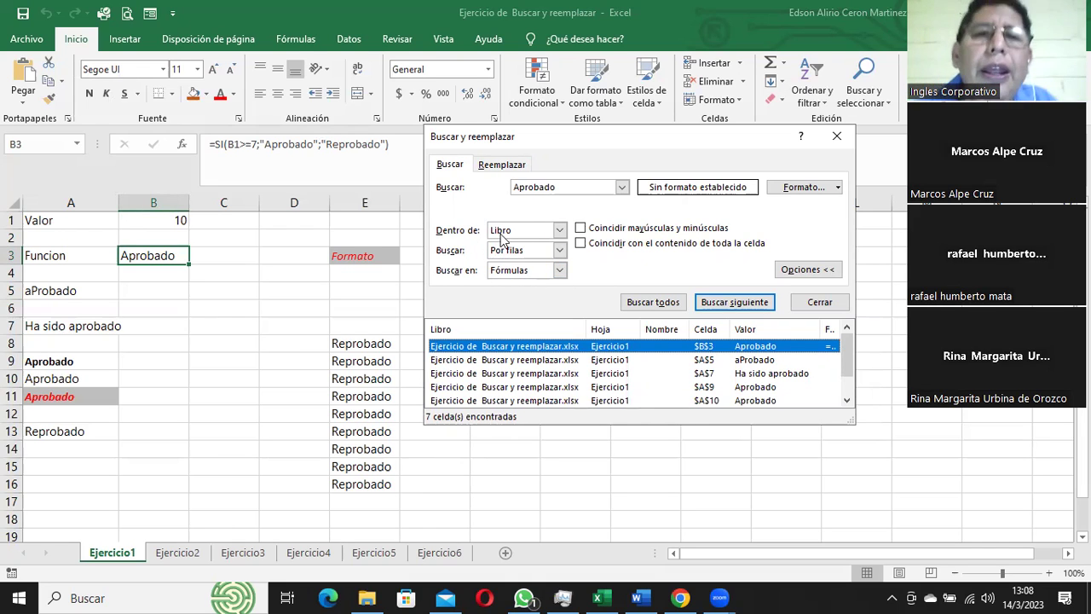
click(559, 230)
click(526, 241)
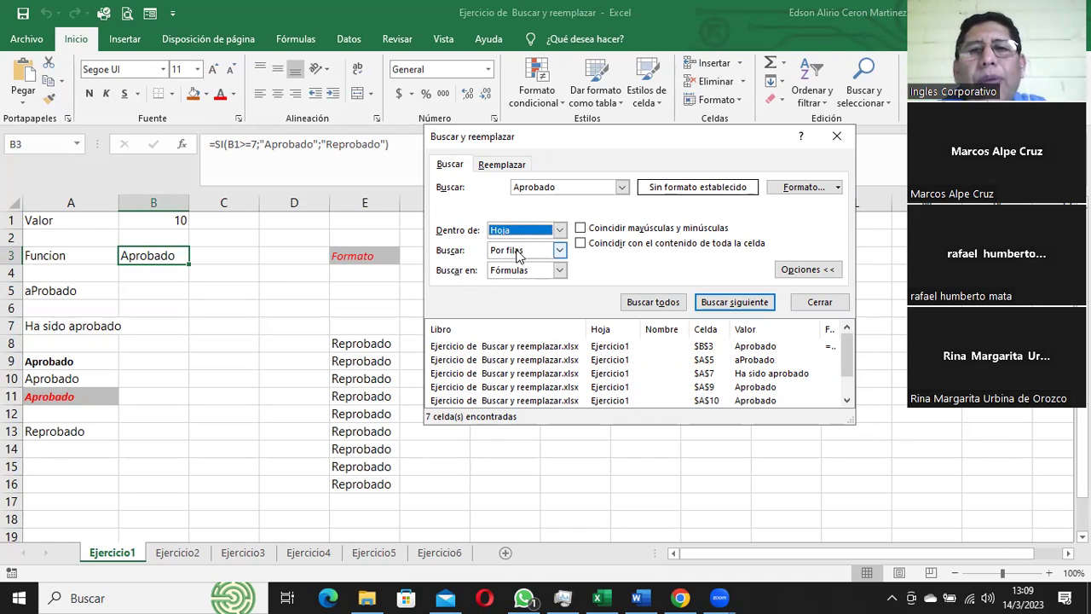
click(520, 253)
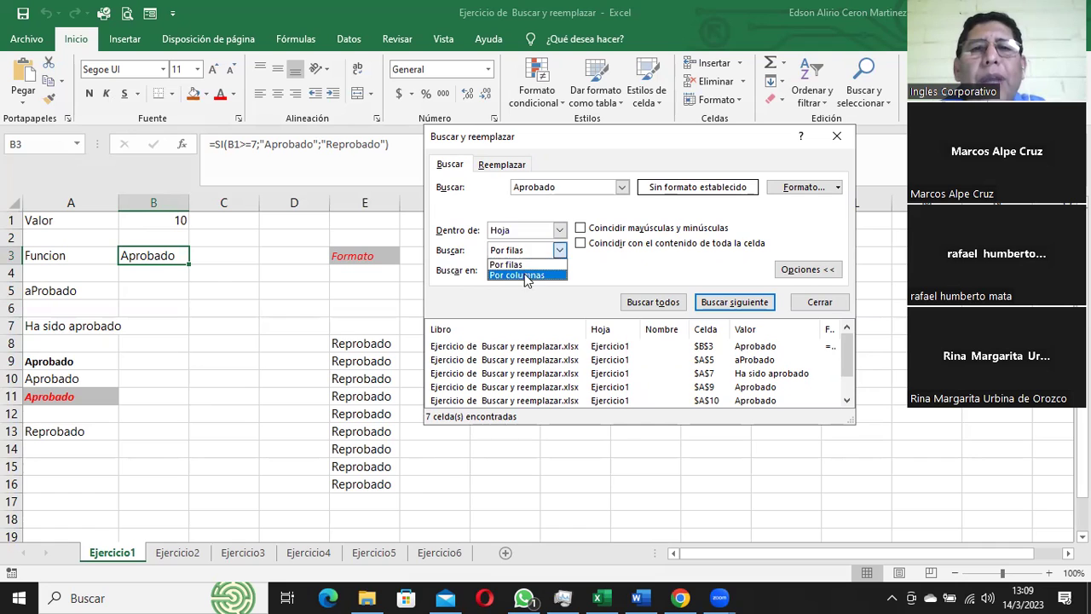
Step: Search Por columnas from A1 in a reopened dialog, finding aProbado in A5 first
click(525, 276)
click(44, 220)
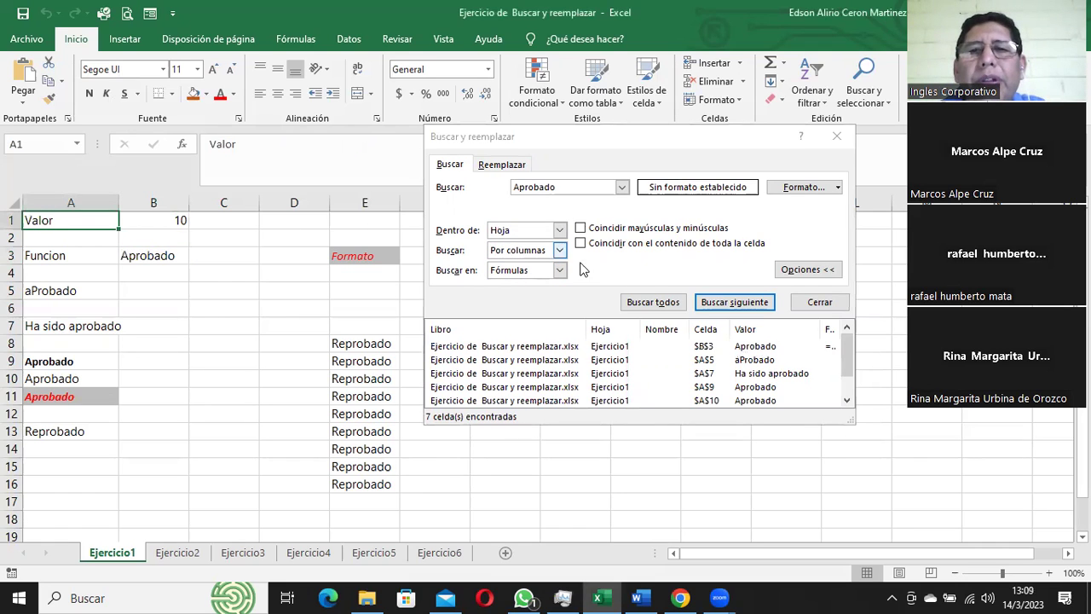
click(815, 305)
click(814, 306)
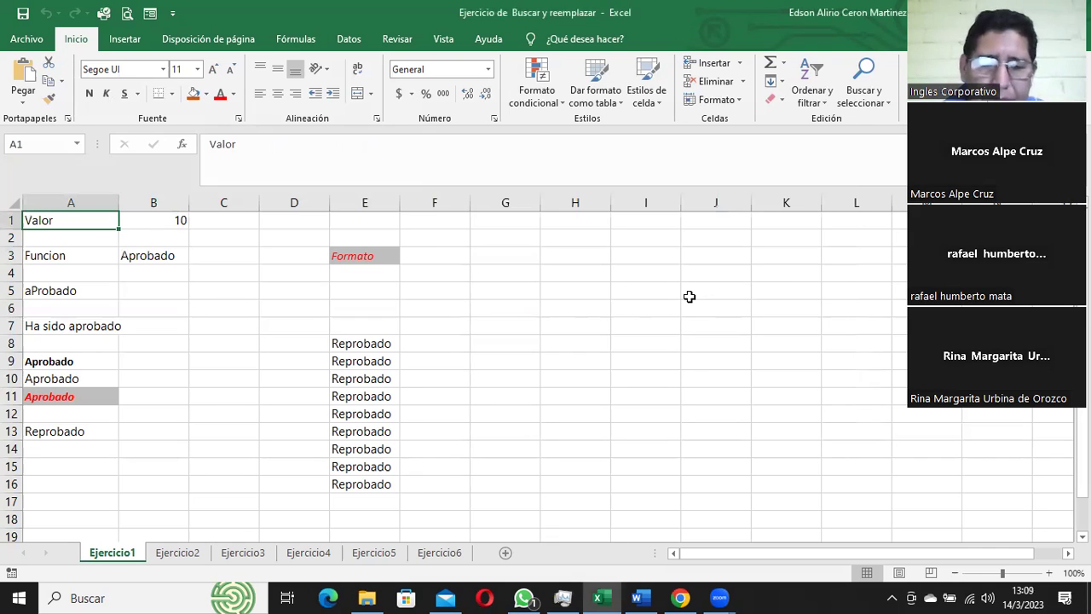
key(ctrl+b)
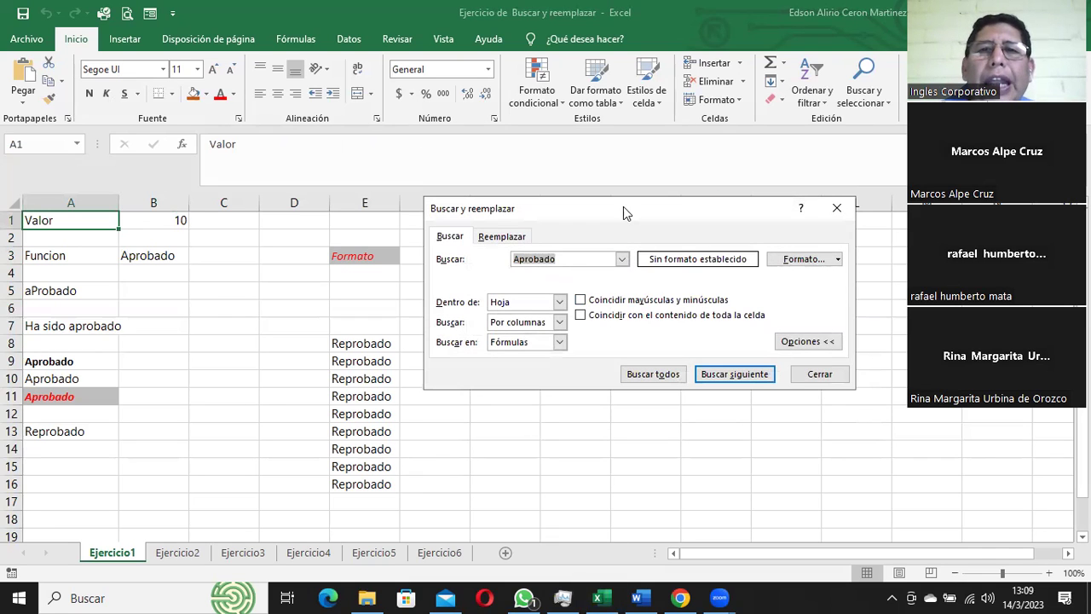
drag(624, 208, 624, 134)
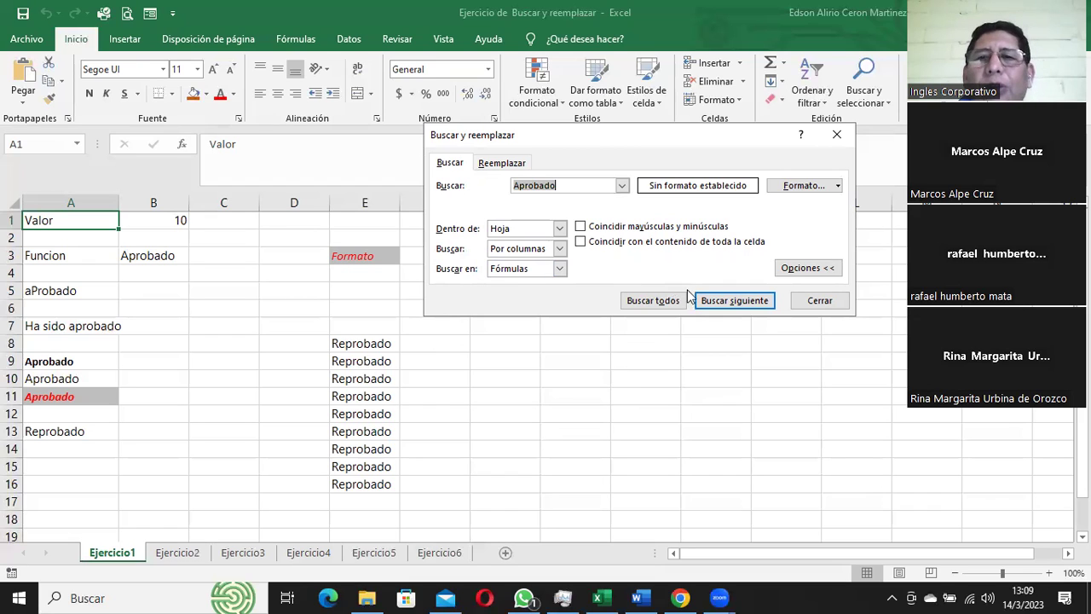
click(731, 305)
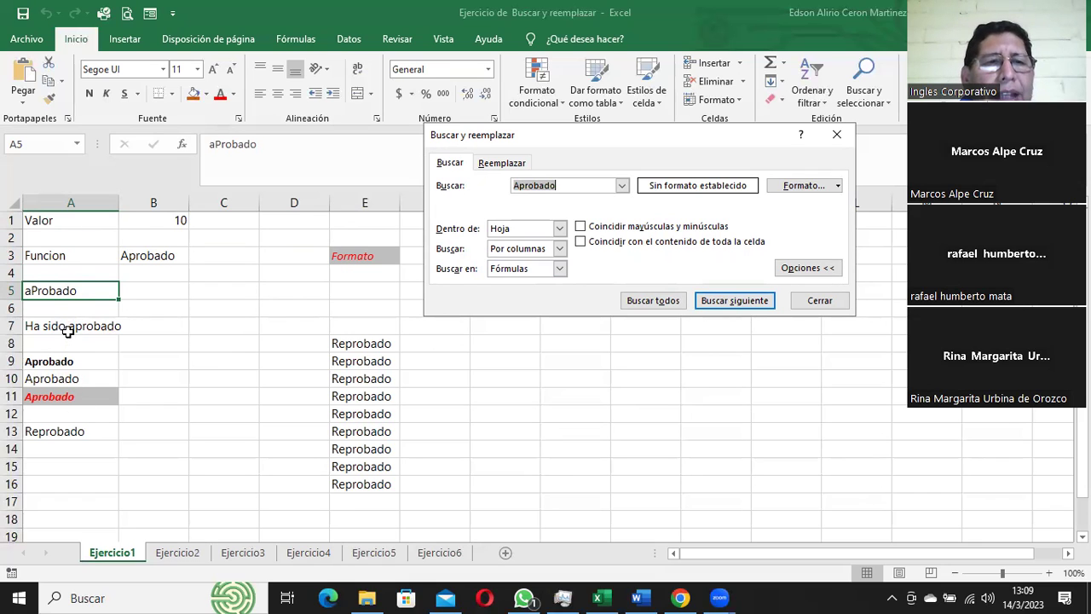
Step: Step through five more Aprobado matches with Find Next
click(751, 301)
click(750, 301)
click(750, 301)
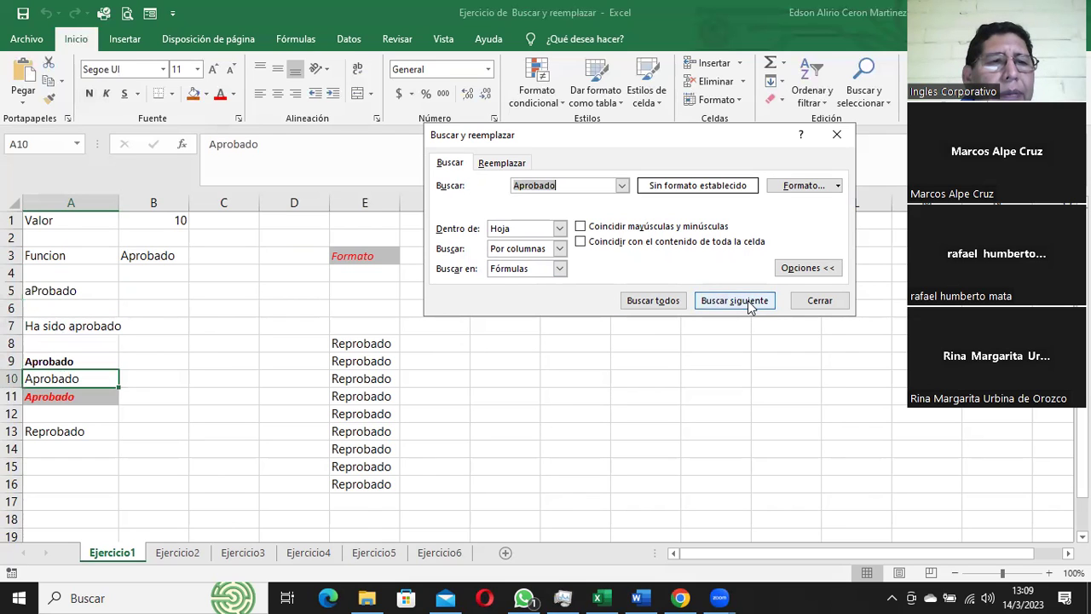
click(750, 301)
click(750, 301)
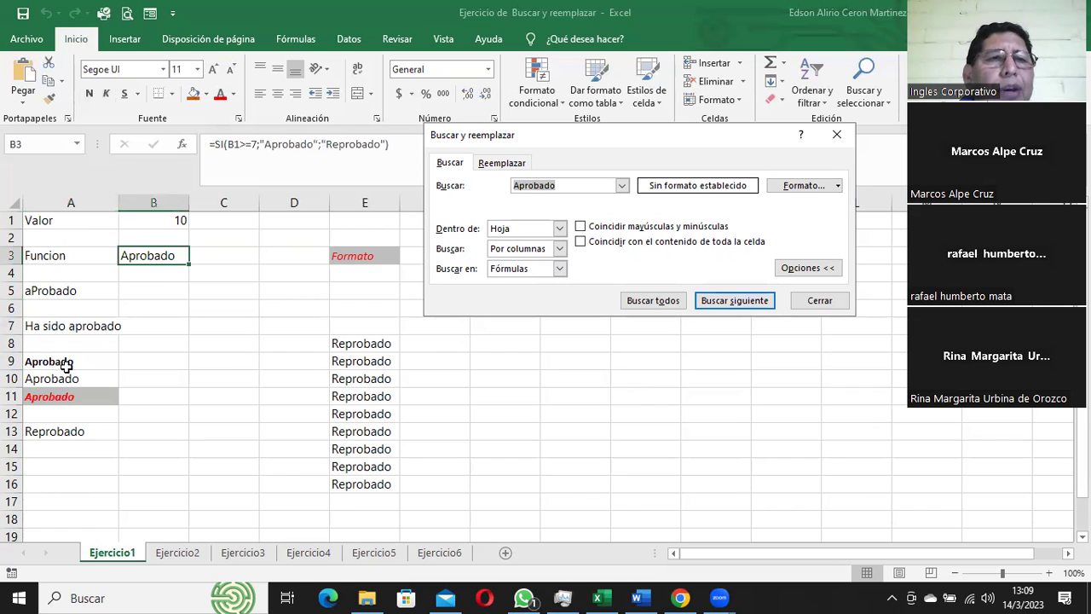
Step: Select A1:A15 and then A1:E1 to illustrate searching by columns versus rows
drag(64, 224, 68, 518)
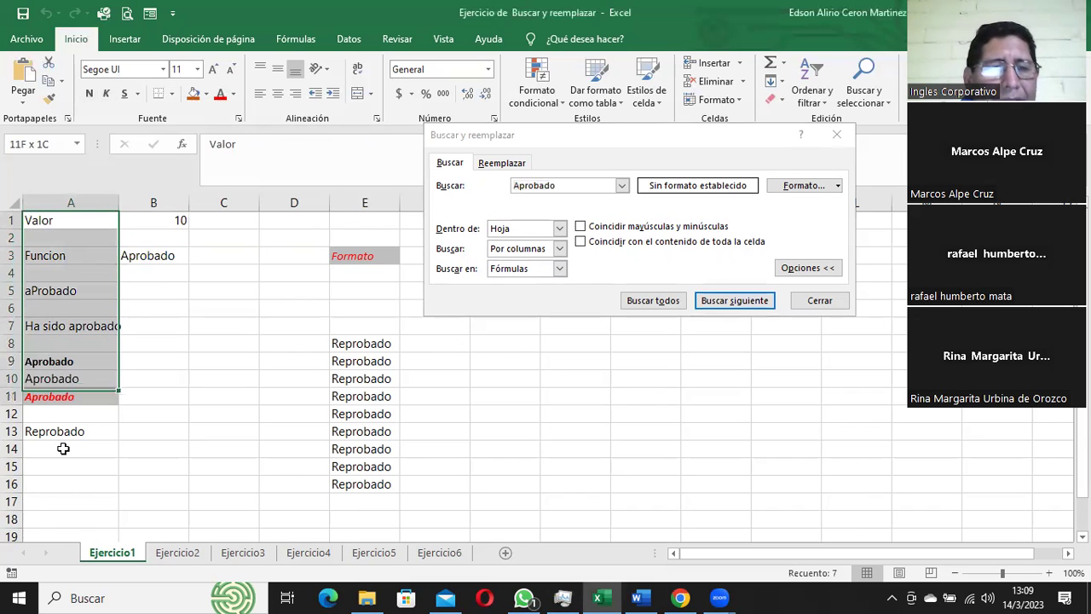
click(170, 340)
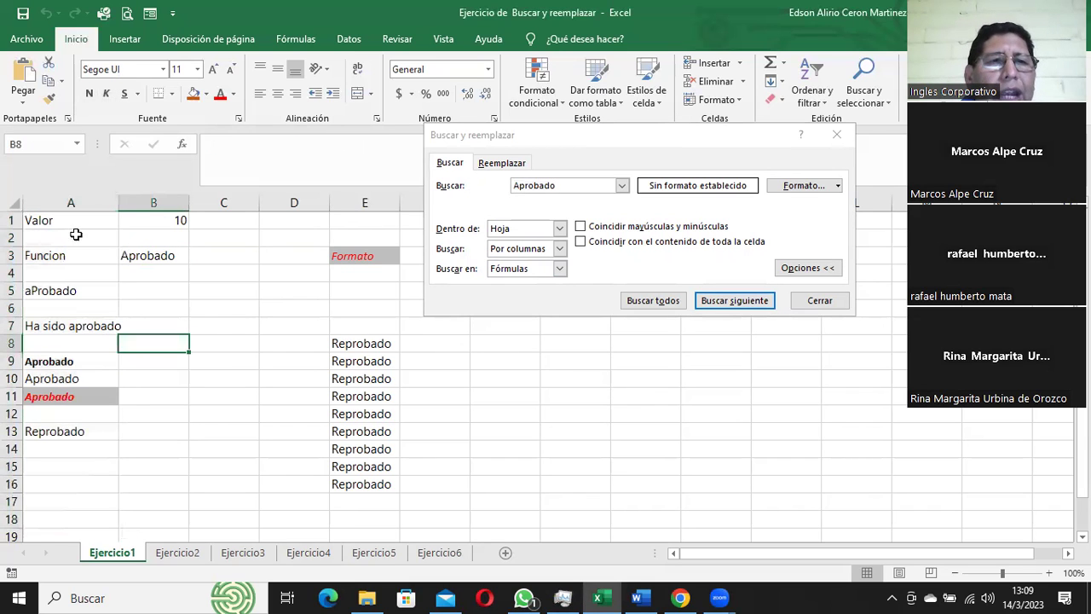
drag(75, 221, 382, 227)
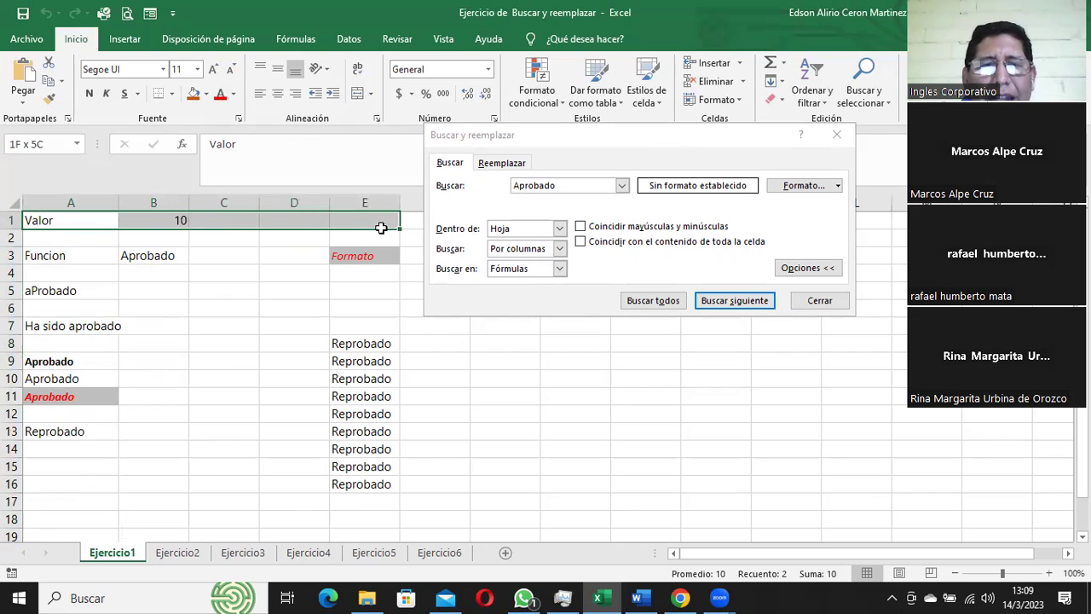
click(81, 309)
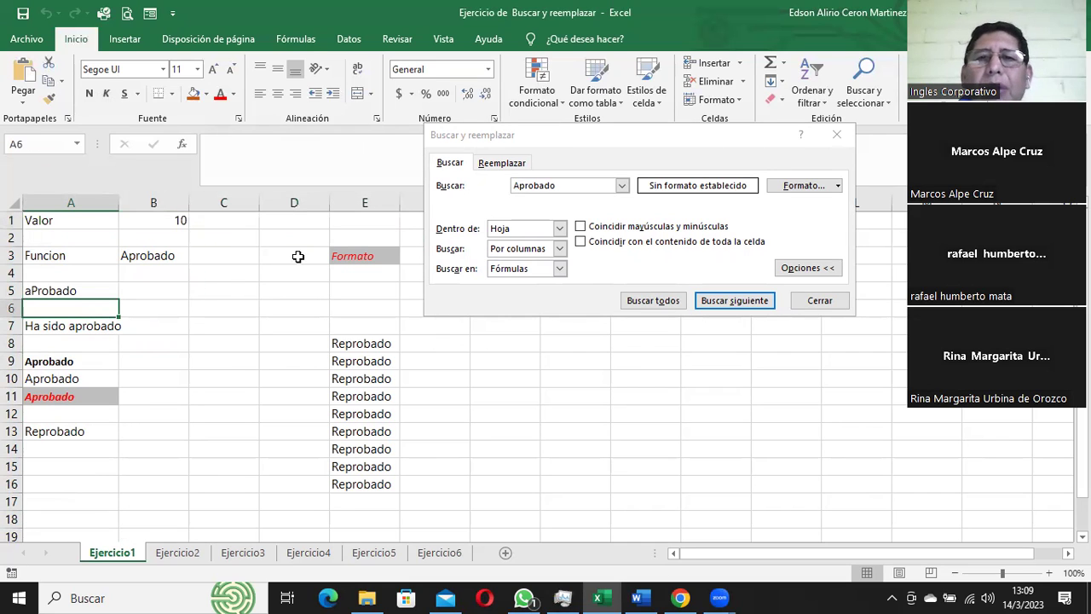
drag(70, 218, 80, 467)
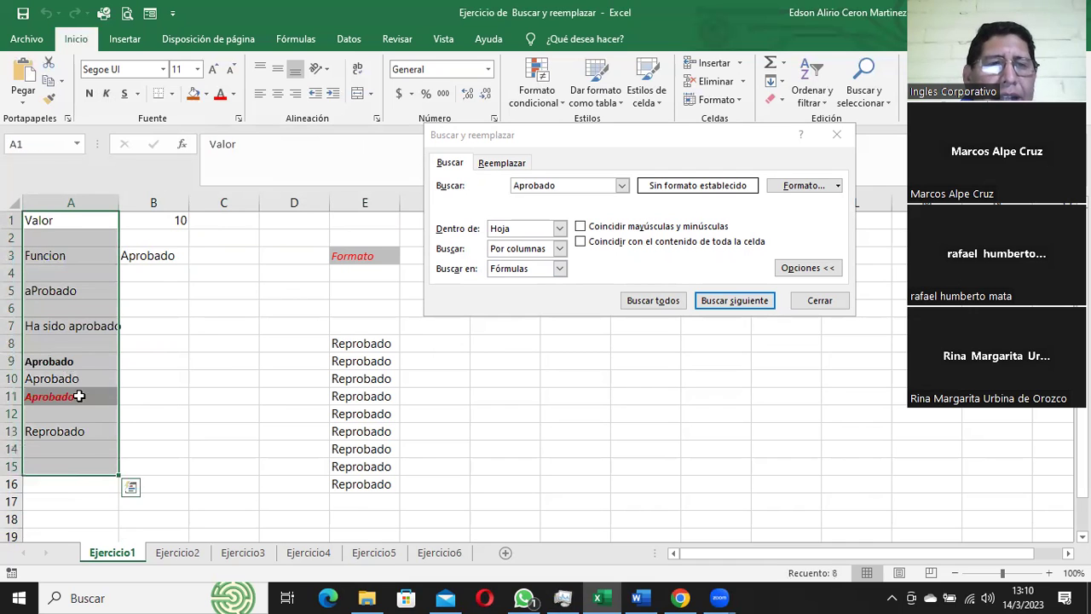
drag(42, 220, 401, 227)
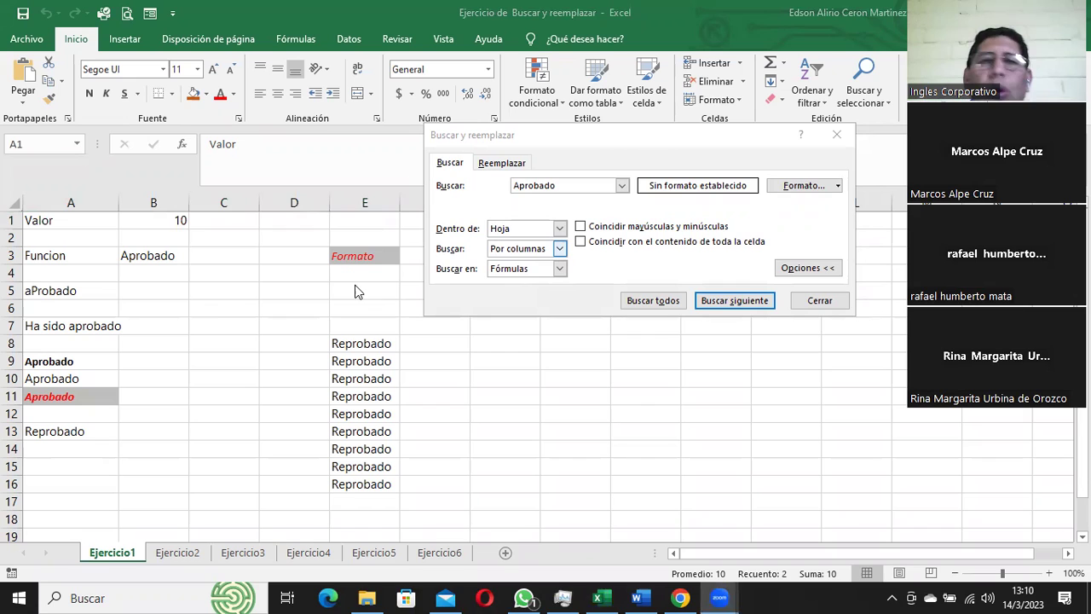
click(62, 223)
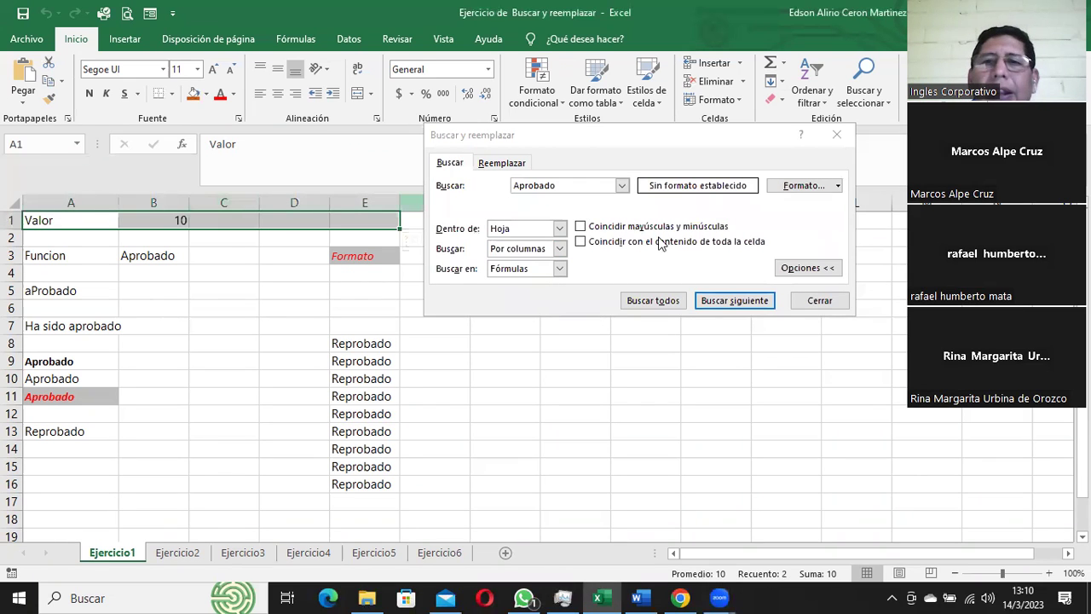
Step: Close the Find dialog and draw a vertical line down column B from Shapes
click(818, 303)
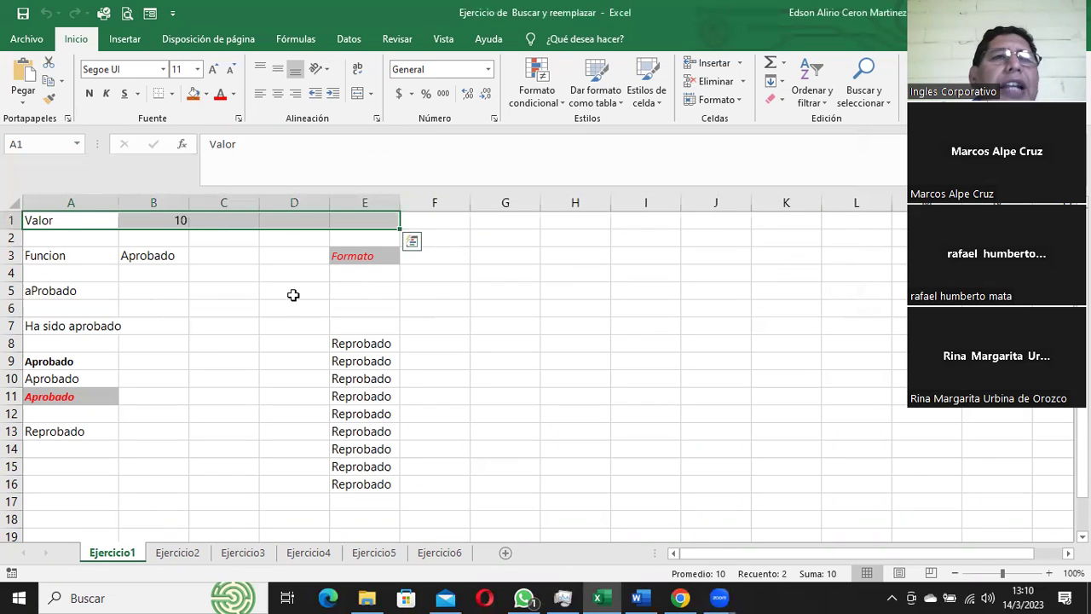
click(223, 290)
click(68, 224)
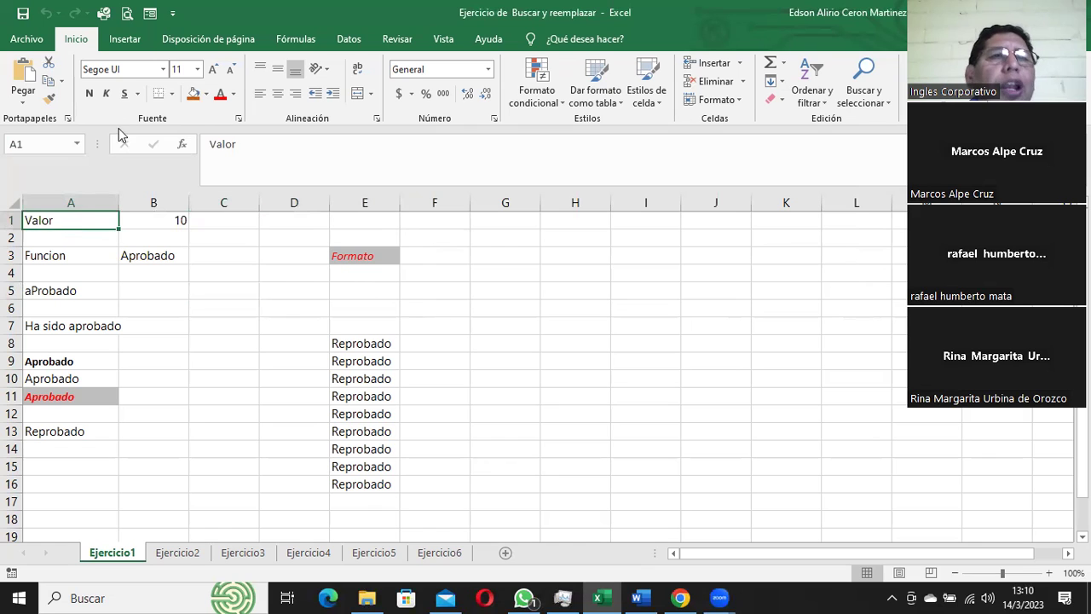
click(134, 45)
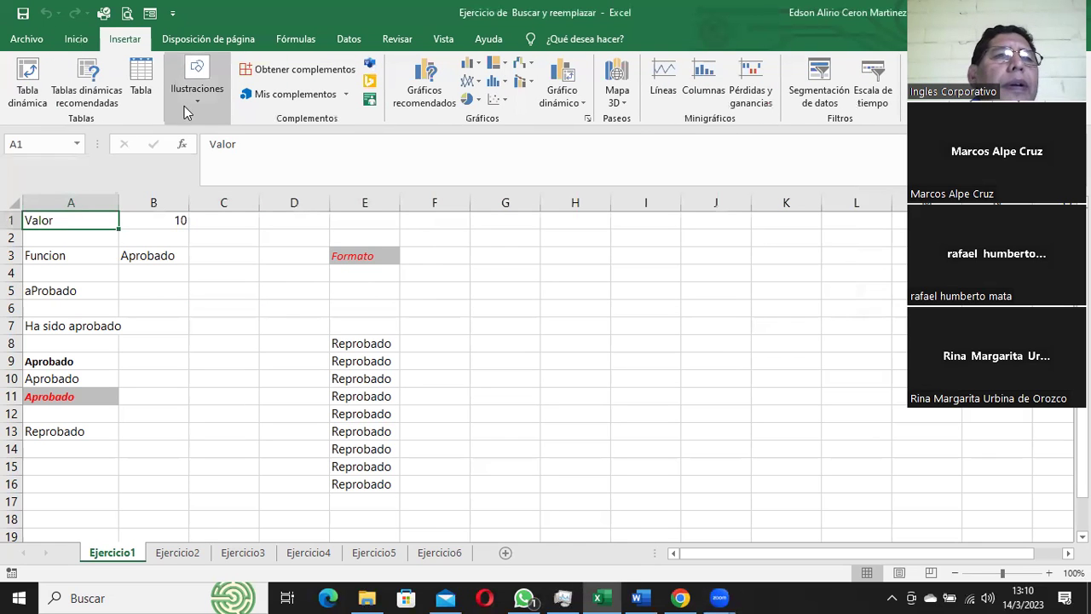
click(195, 112)
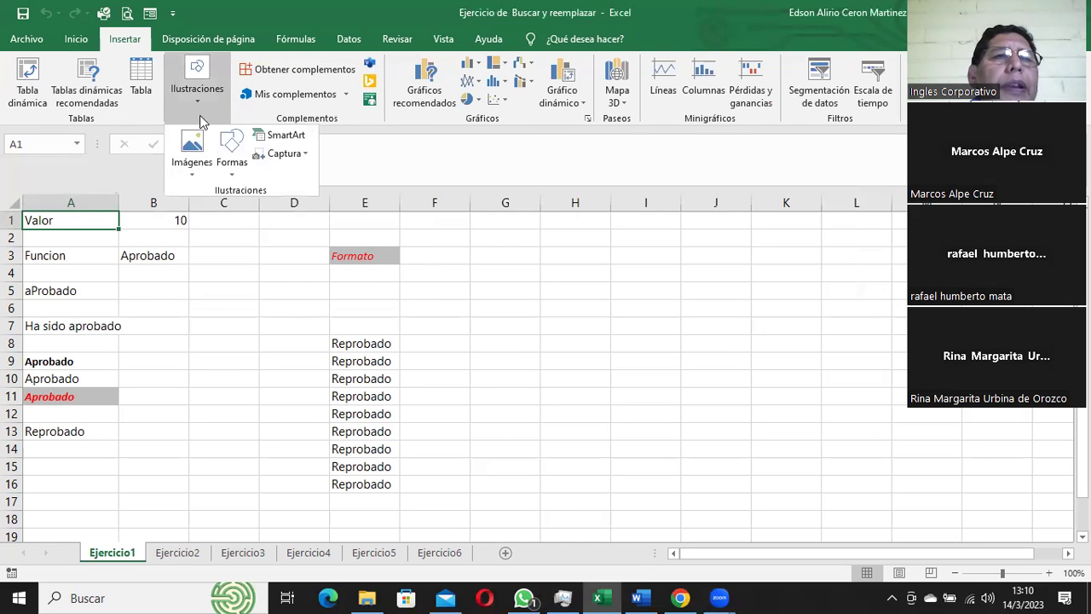
click(232, 162)
click(254, 209)
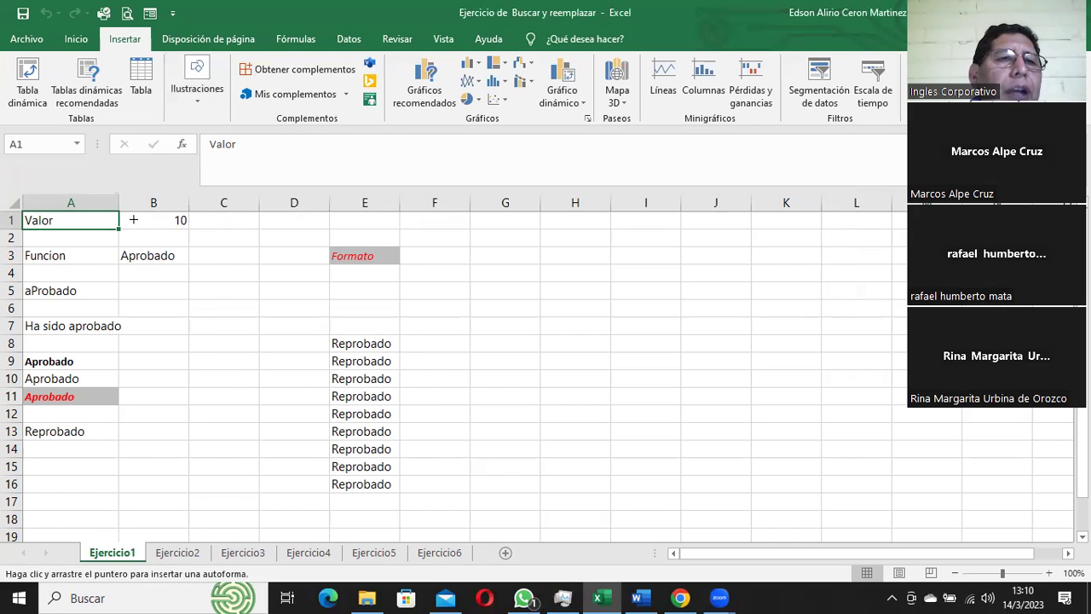
drag(140, 272, 132, 465)
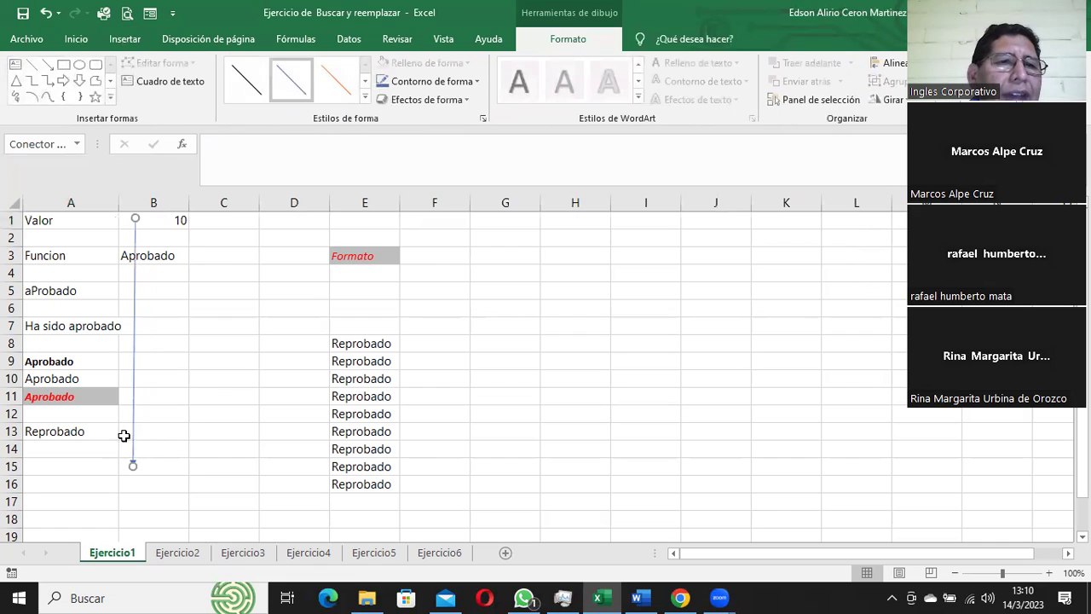
click(201, 394)
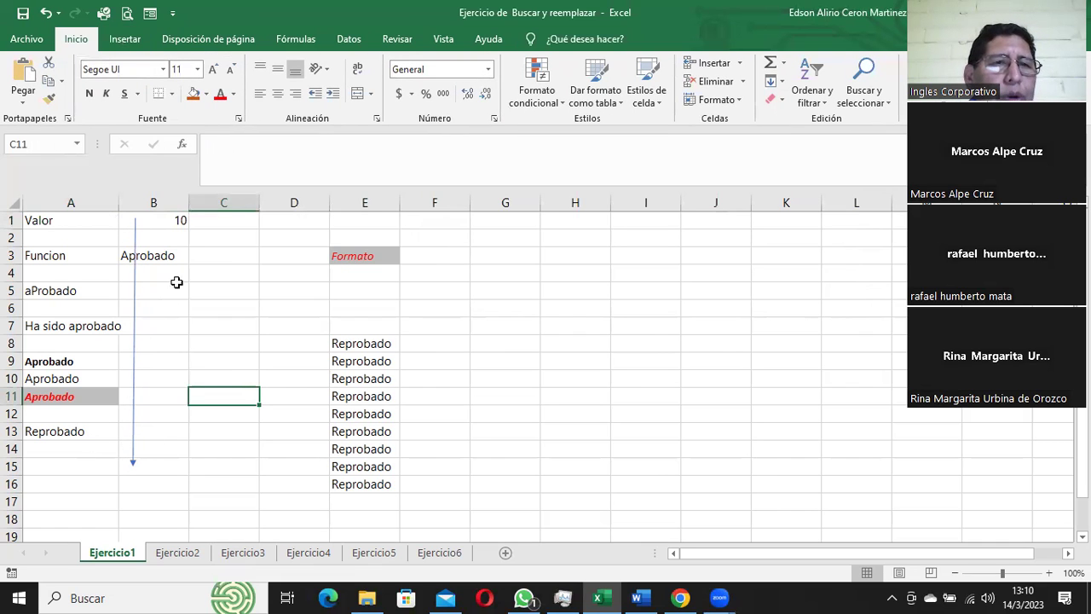
Step: Draw a horizontal arrow across row 1 from the Shapes gallery
click(125, 39)
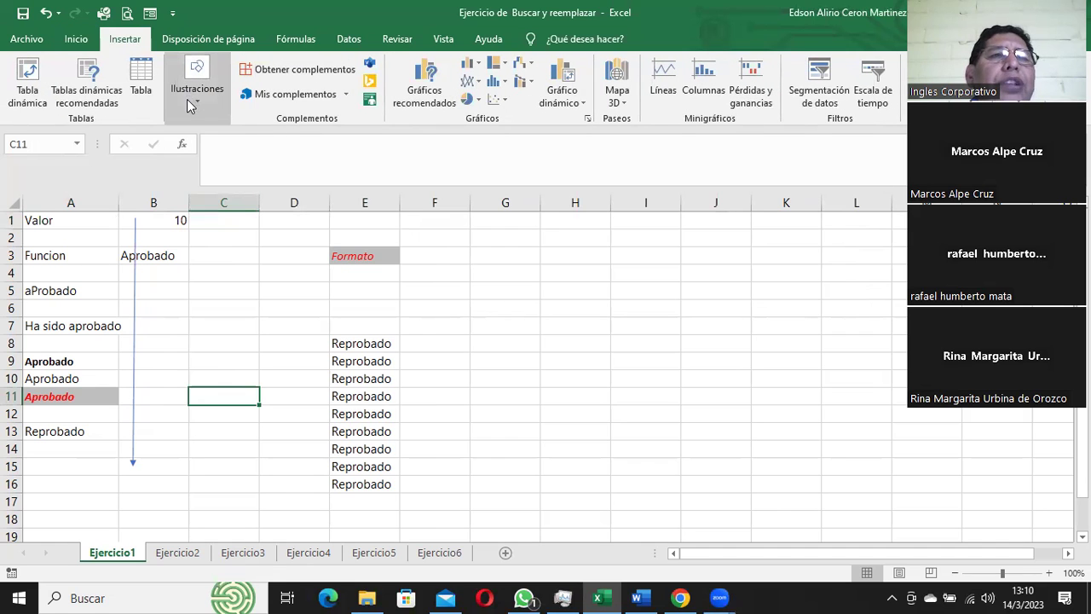
click(193, 99)
click(239, 186)
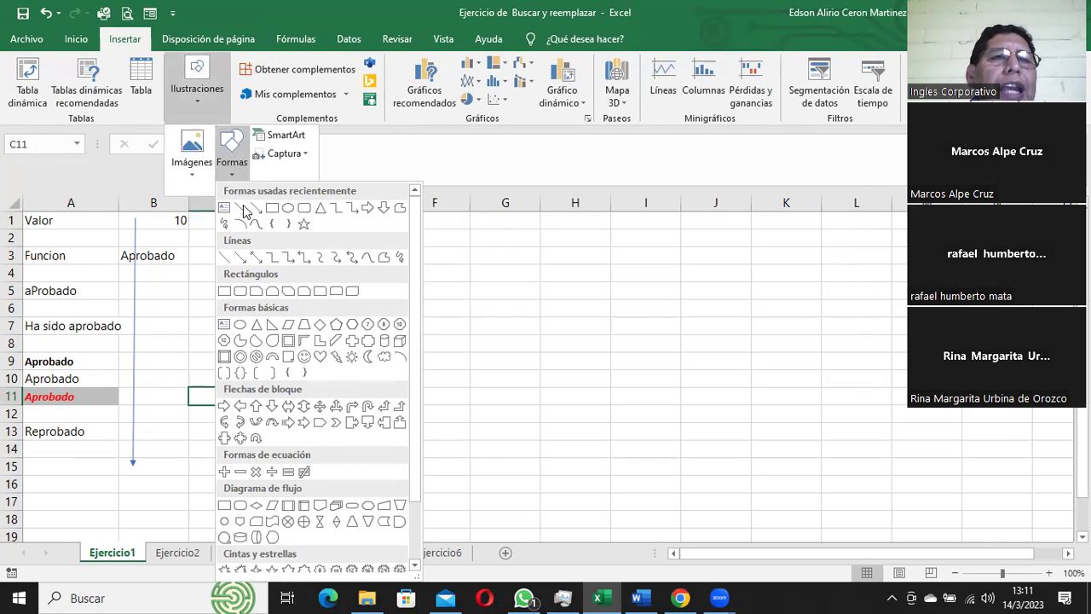
click(249, 210)
drag(75, 222, 426, 222)
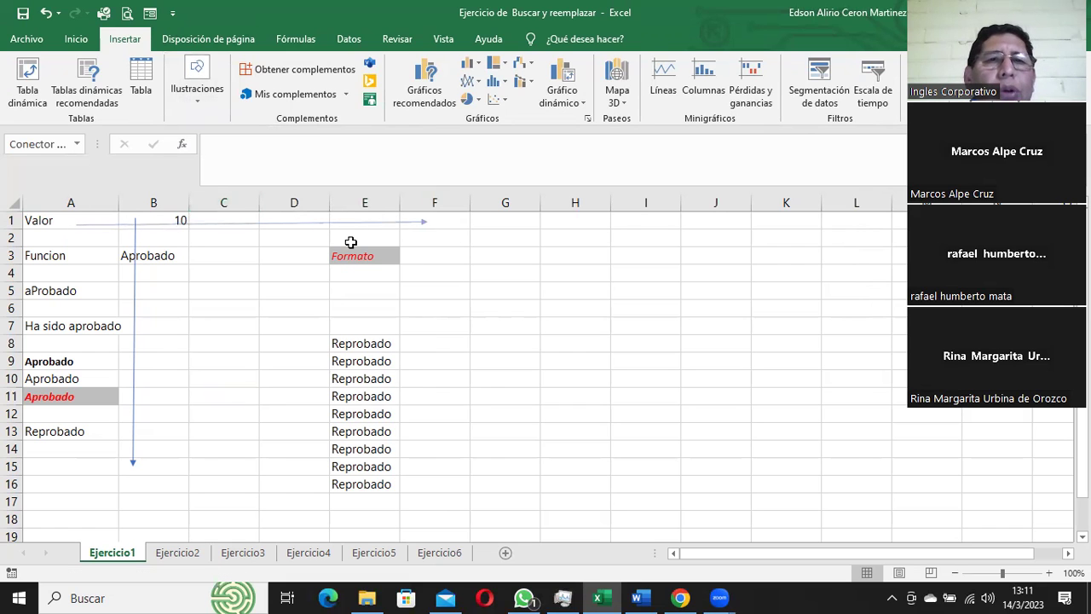
drag(92, 239, 431, 234)
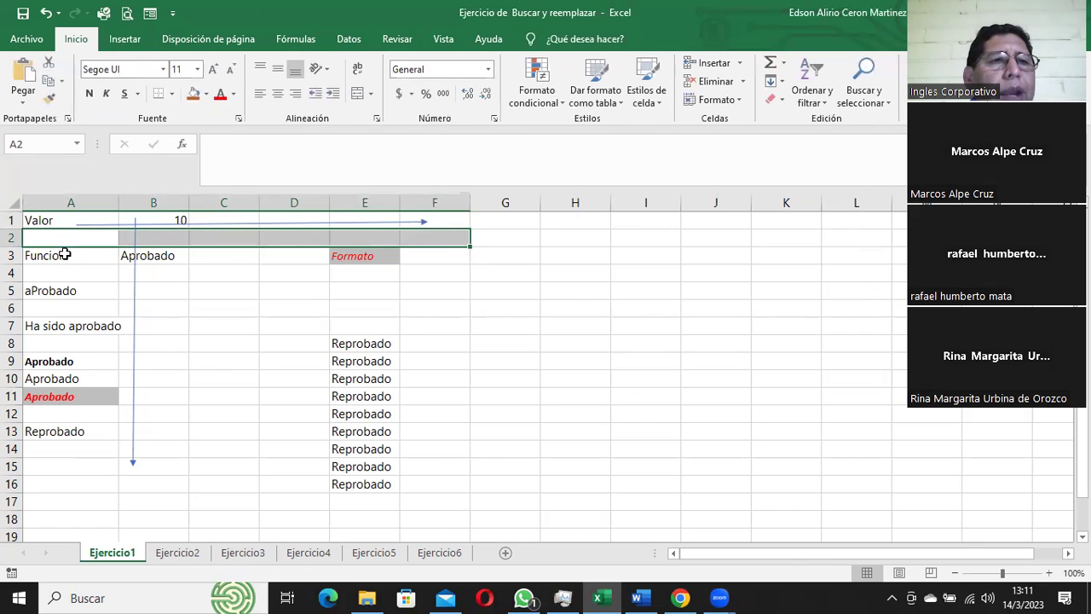
drag(60, 253, 412, 252)
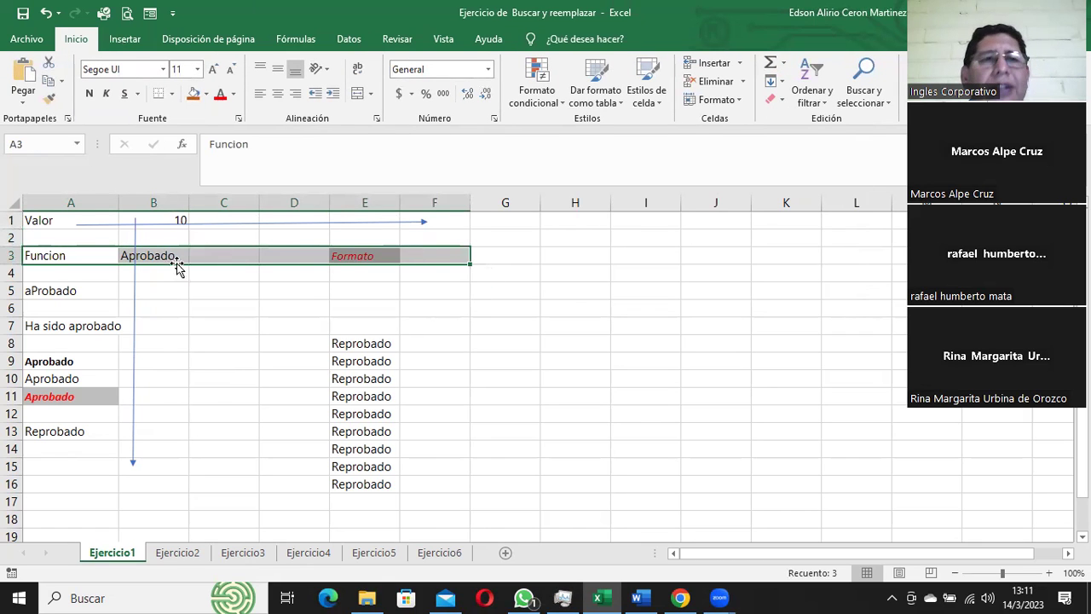
Step: Move the arrows over columns F to K and rows 4–18, then reopen Find with Ctrl+B
click(134, 285)
drag(133, 286, 134, 310)
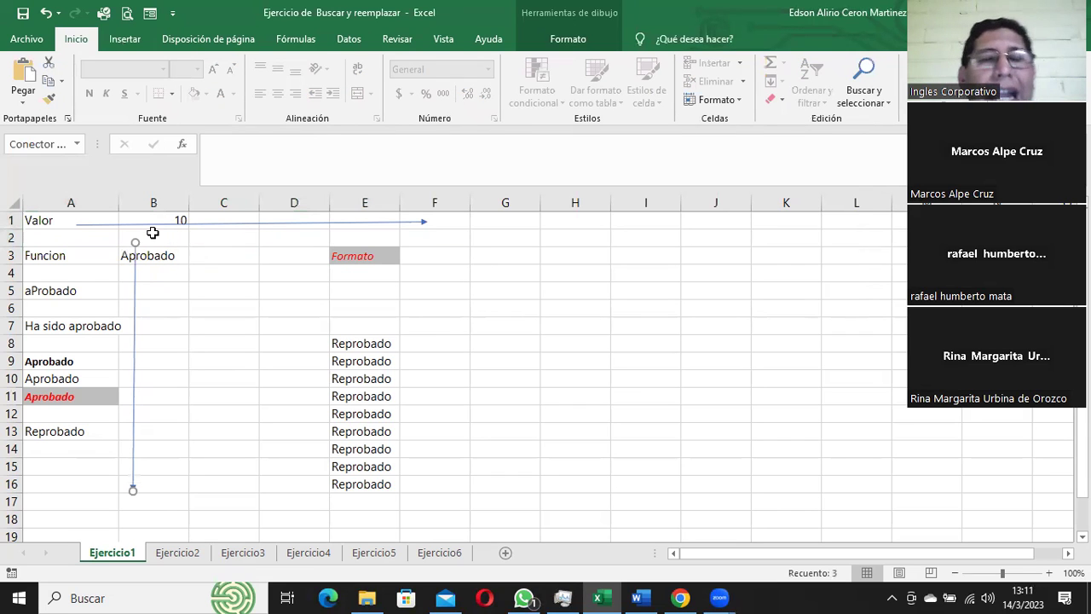
drag(145, 224, 492, 228)
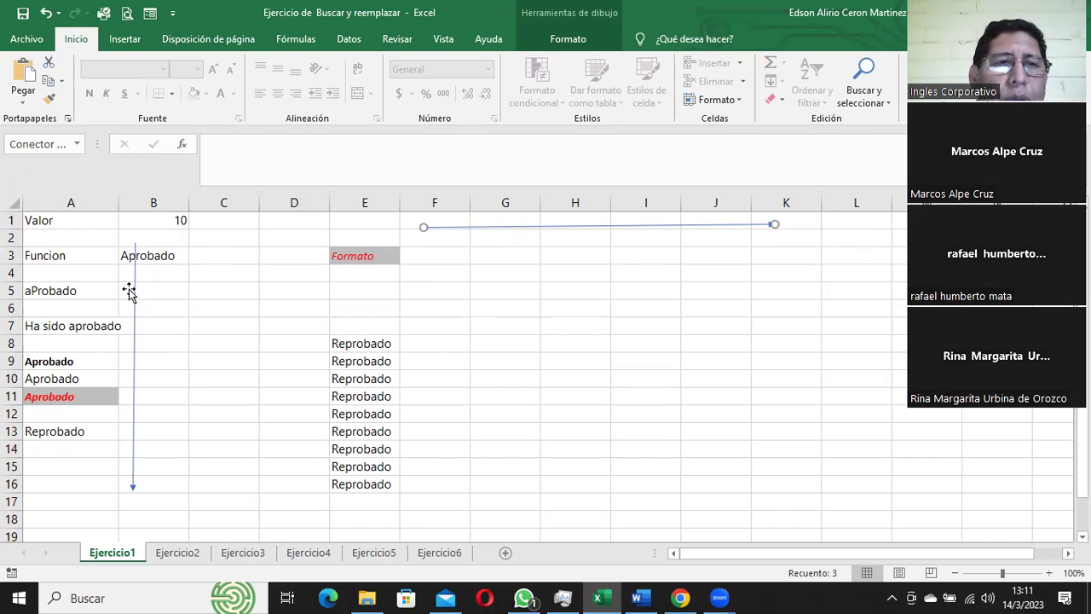
drag(135, 294, 143, 330)
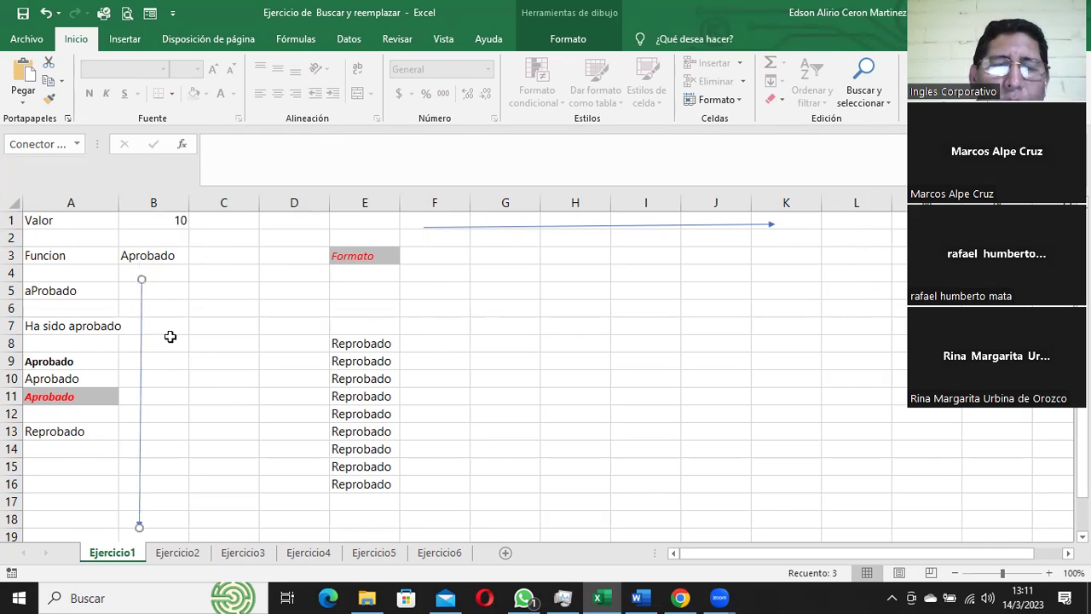
click(552, 309)
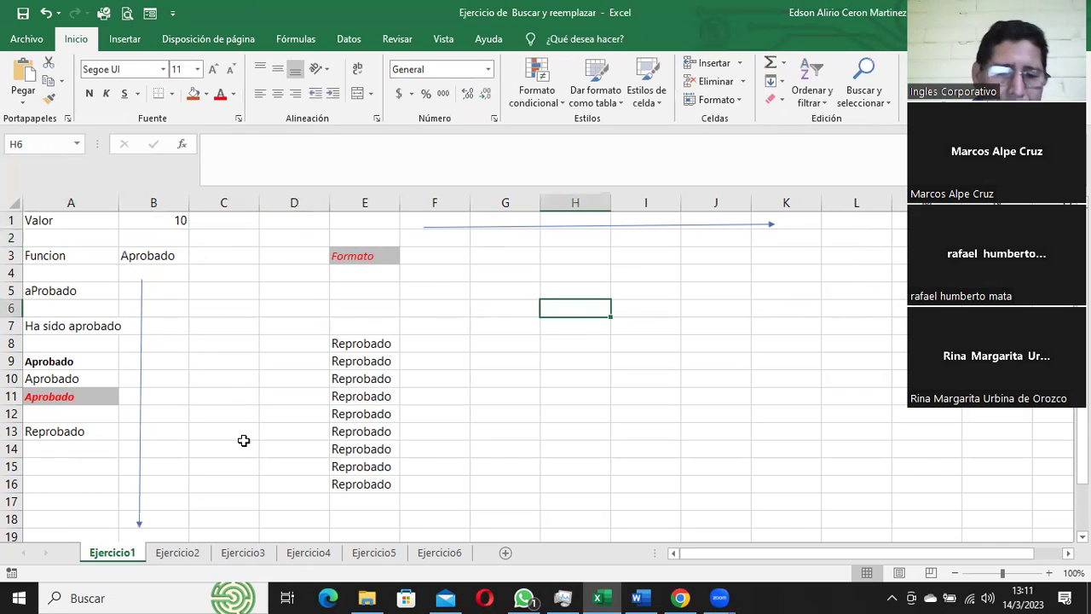
key(ctrl+b)
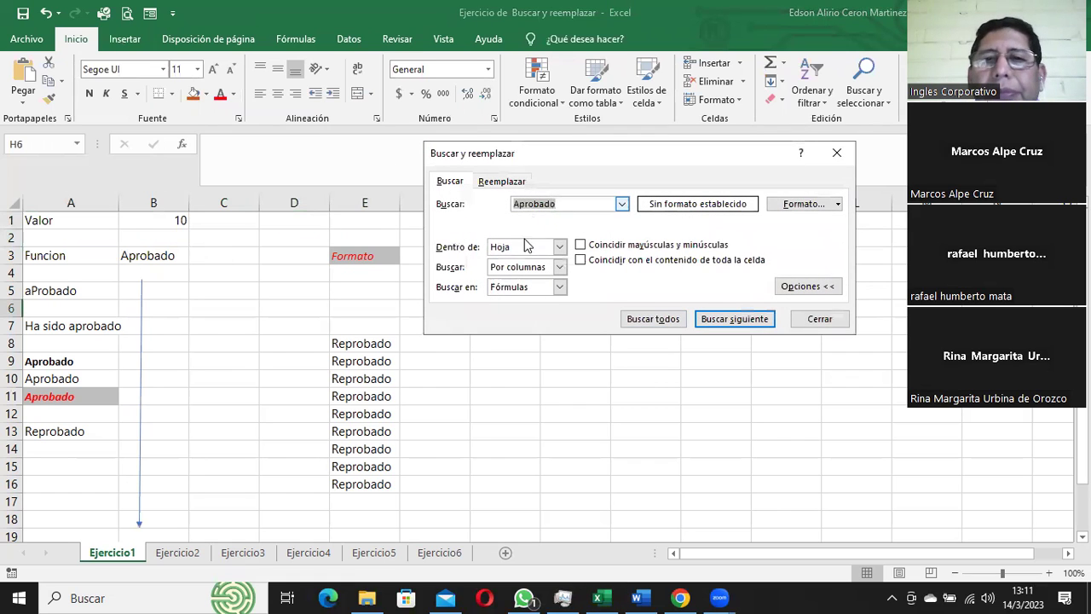
Step: Set the search order to By rows and step through three Aprobado matches
click(561, 268)
click(512, 281)
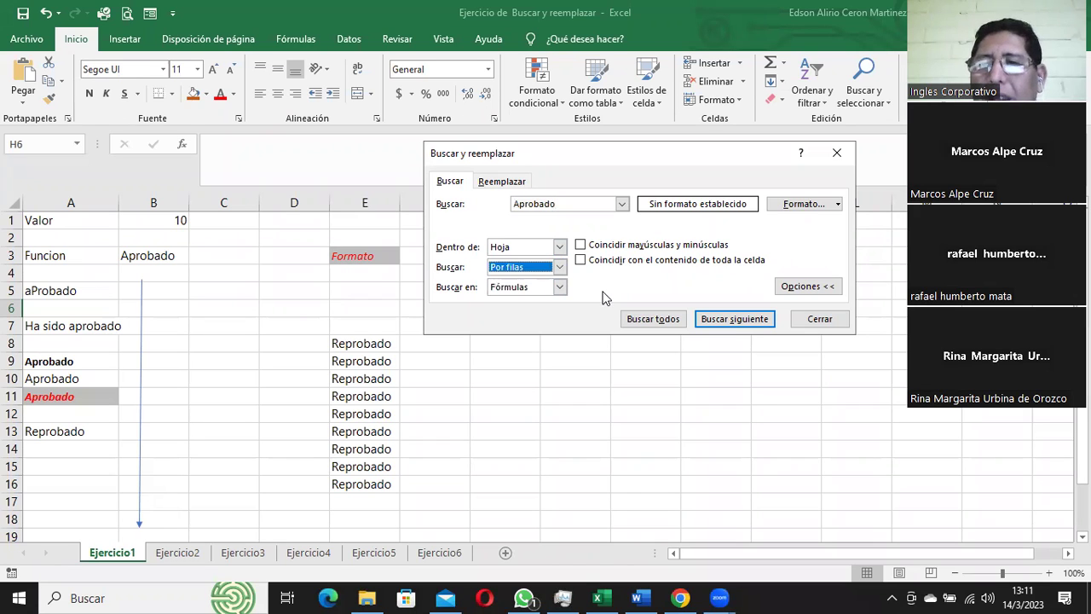
click(808, 287)
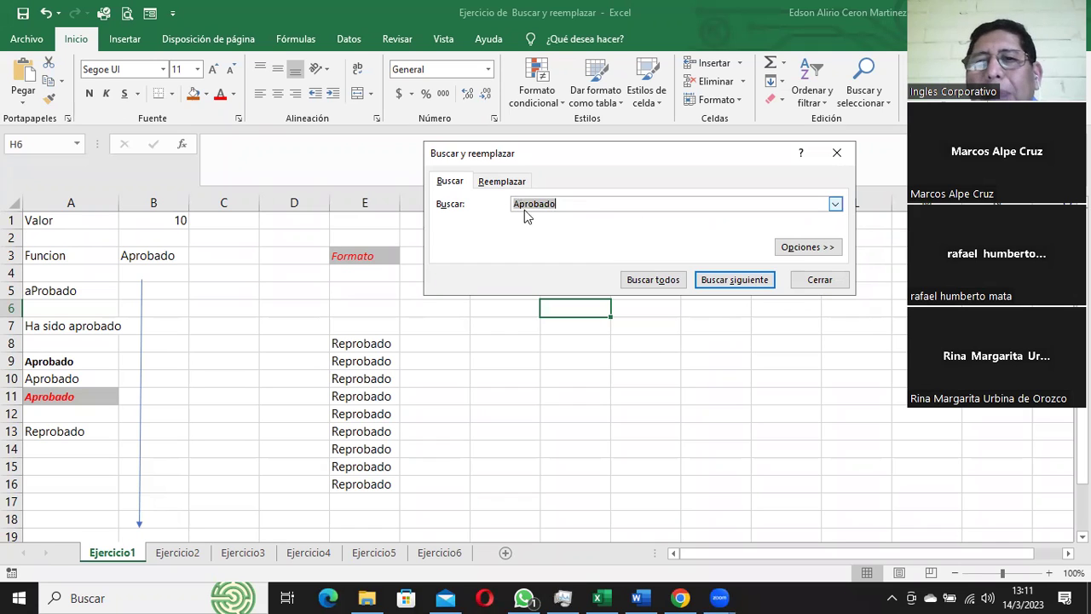
click(567, 205)
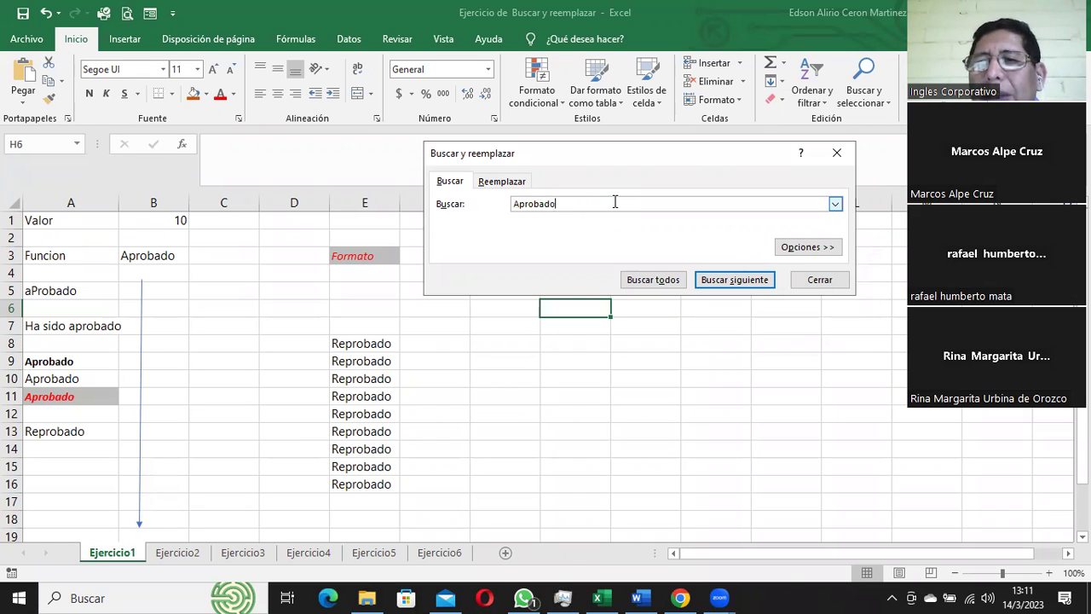
click(735, 279)
click(735, 280)
click(735, 280)
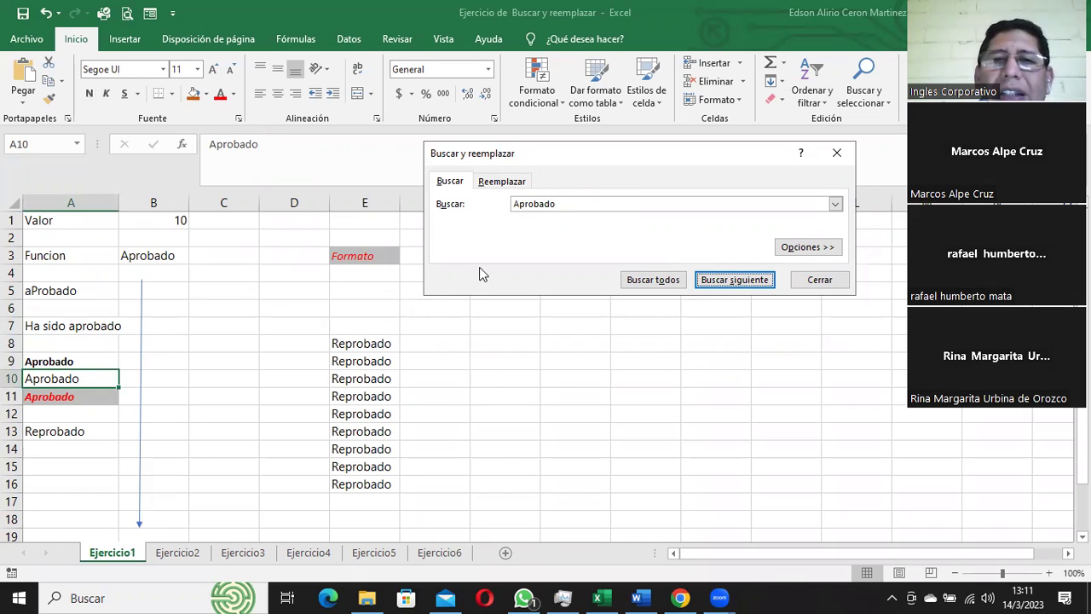
Step: Toggle the extra options, close the dialog, and inspect cells B3, B6 and A1
click(807, 246)
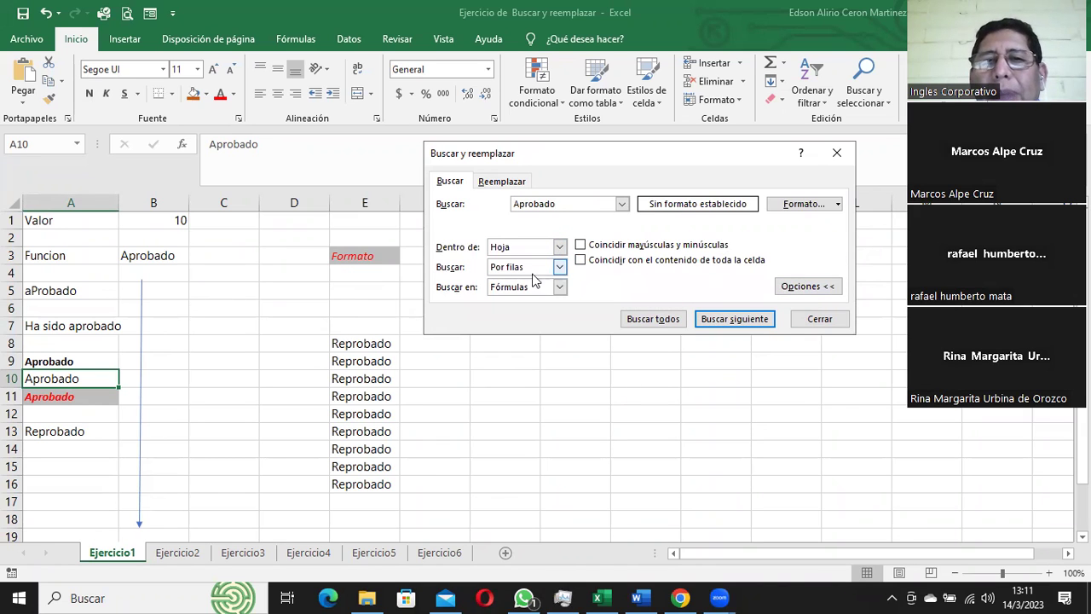
click(805, 286)
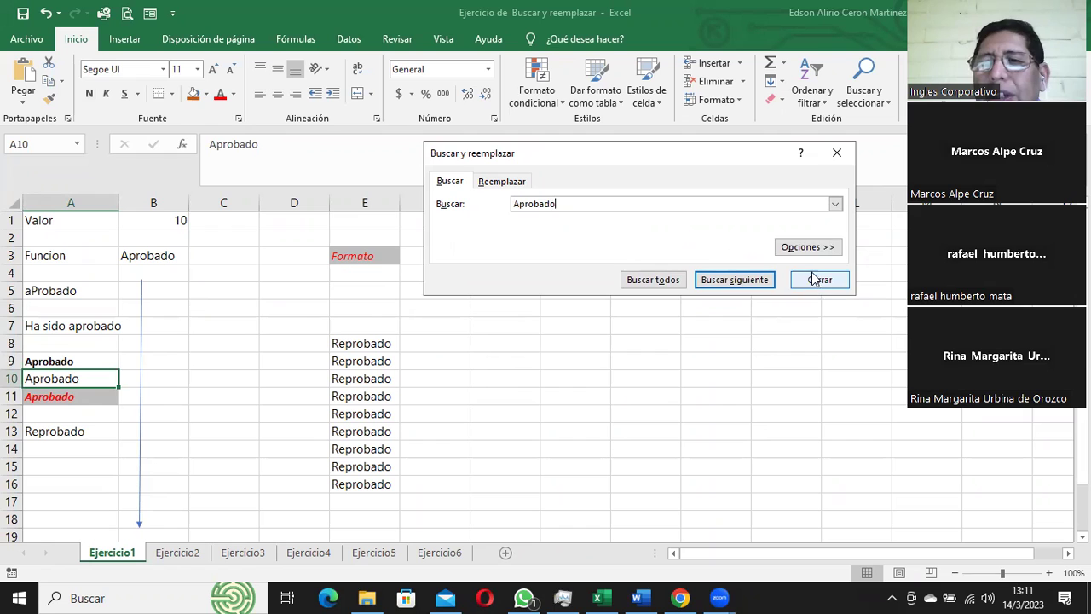
click(808, 247)
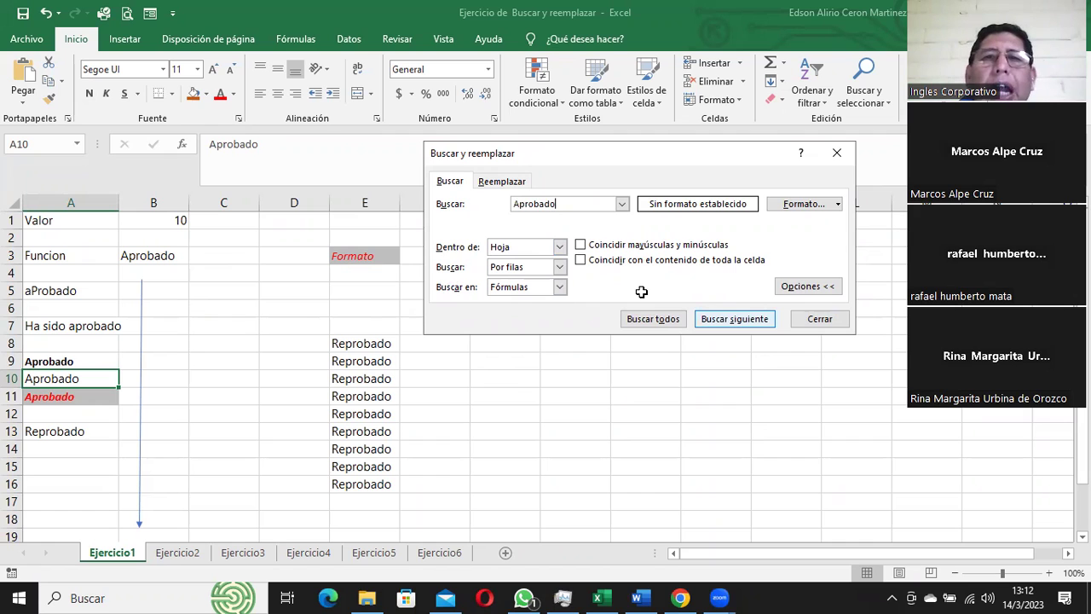
key(Escape)
click(158, 253)
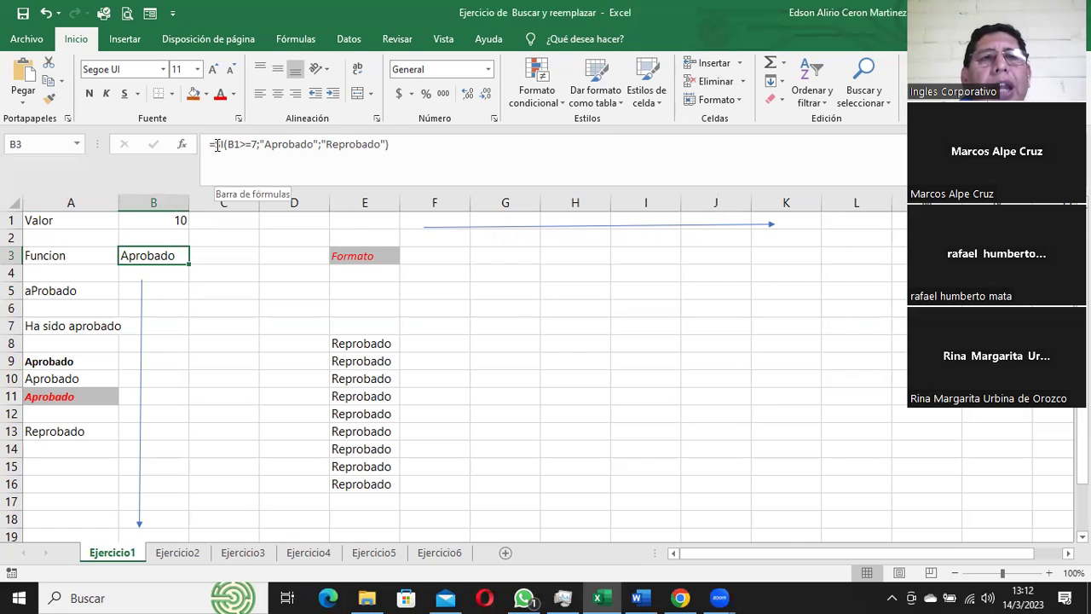
click(167, 310)
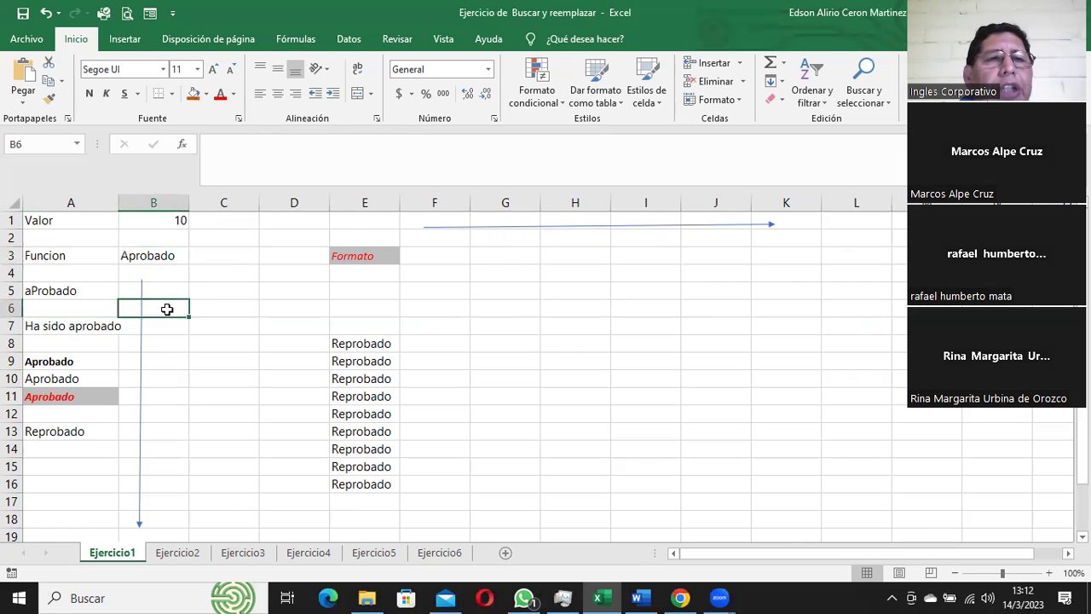
click(85, 223)
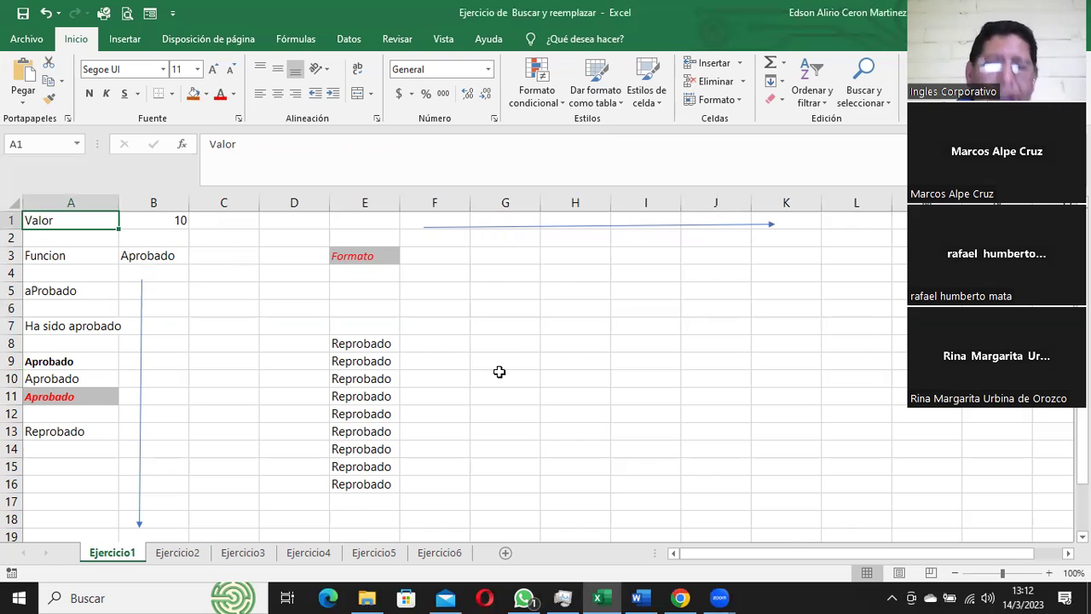
Step: Reopen Find, switch Look in to Values, and find the first Aprobado
key(ctrl+b)
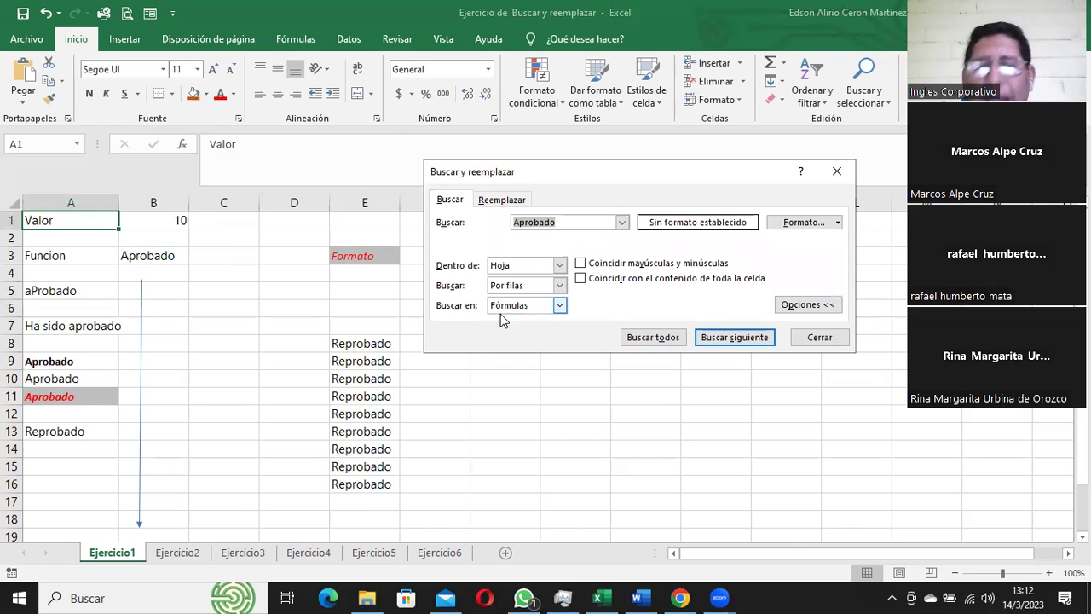
click(508, 308)
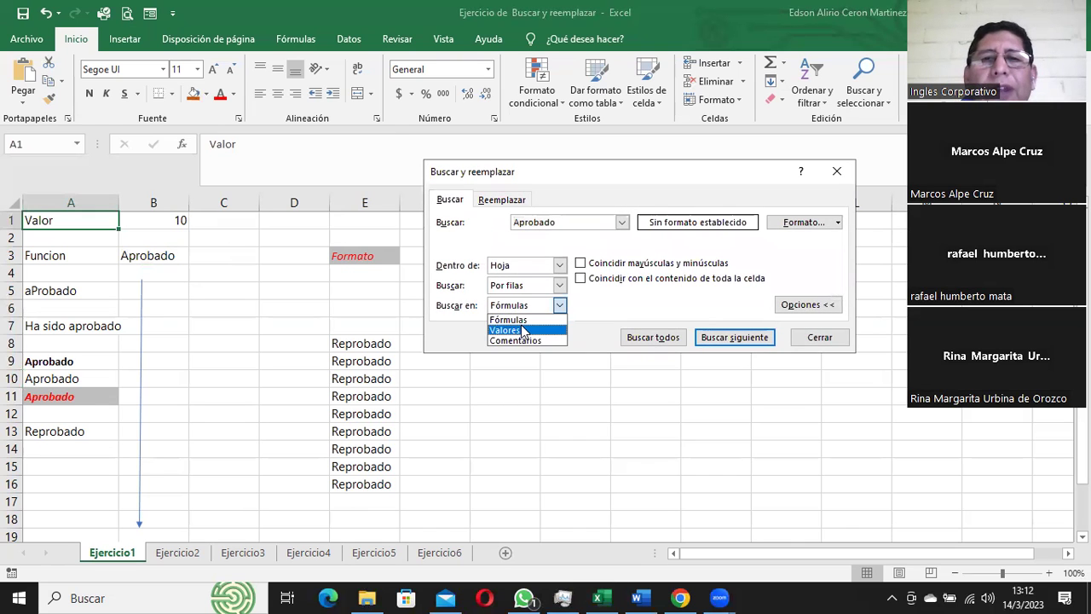
click(523, 331)
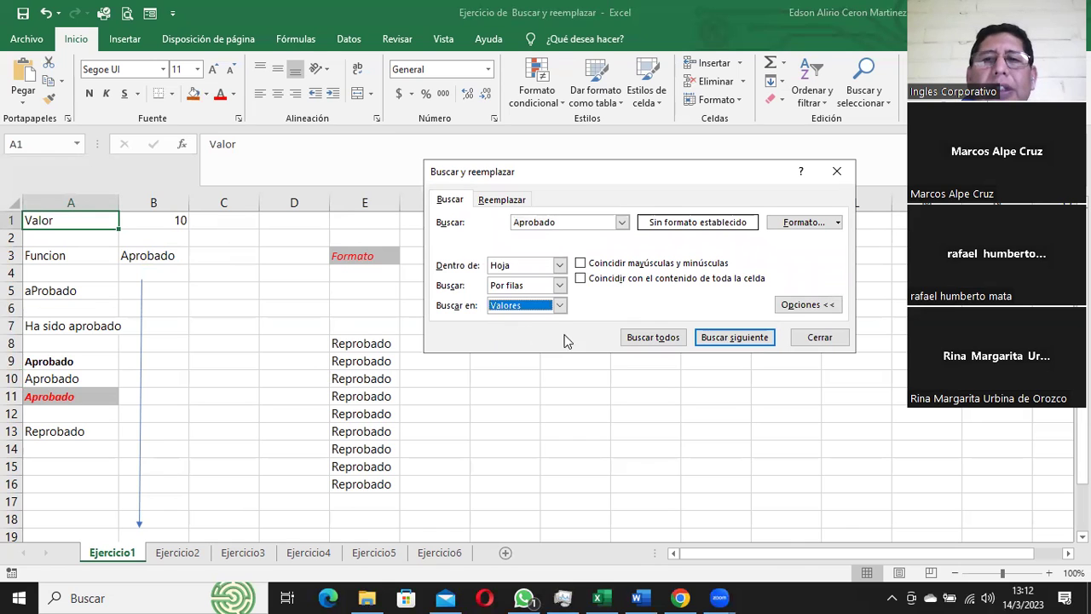
click(754, 341)
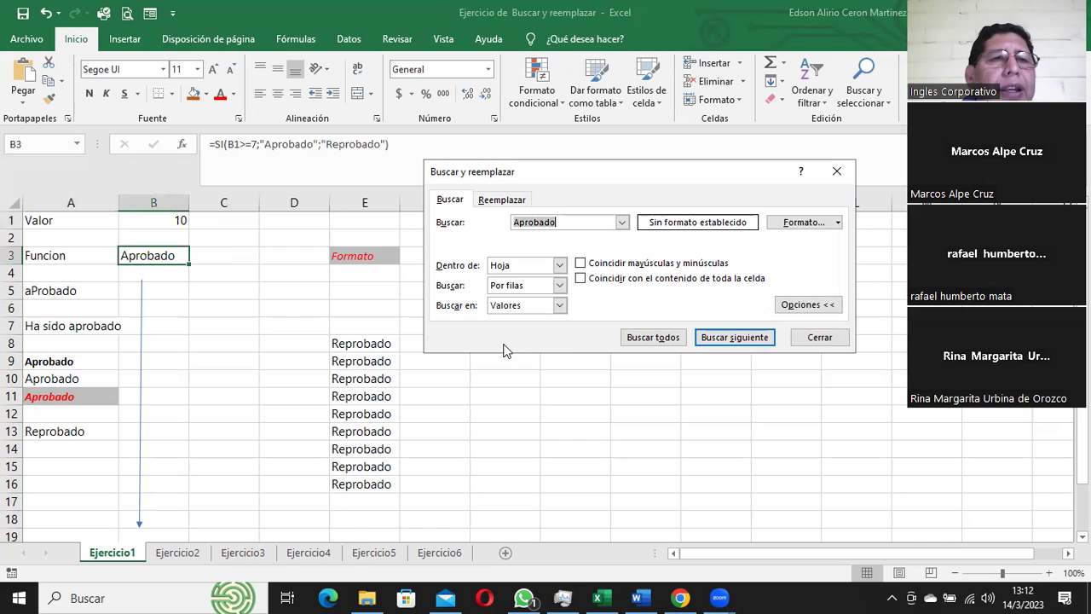
Step: Cycle through the value matches B3, A5, A7, A9, A10 and A11
click(738, 341)
click(738, 341)
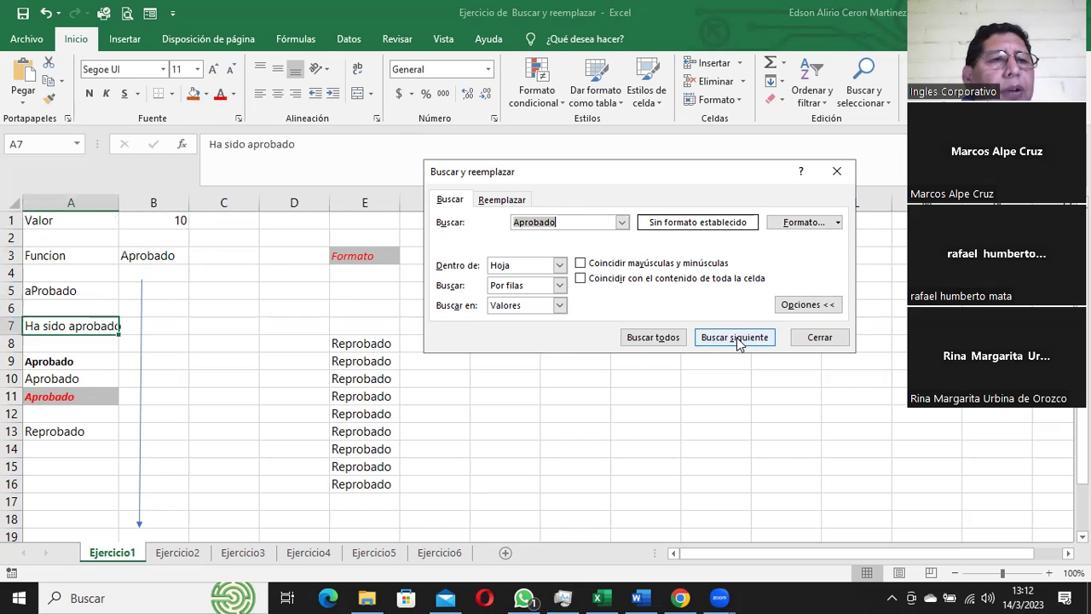
click(739, 341)
click(738, 341)
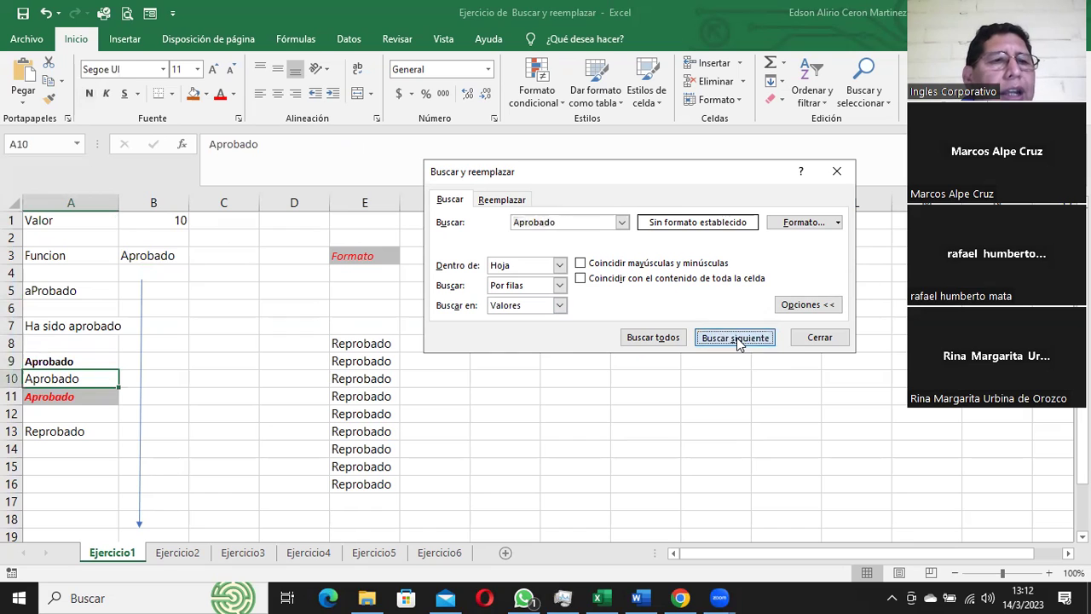
click(738, 341)
click(738, 339)
click(738, 338)
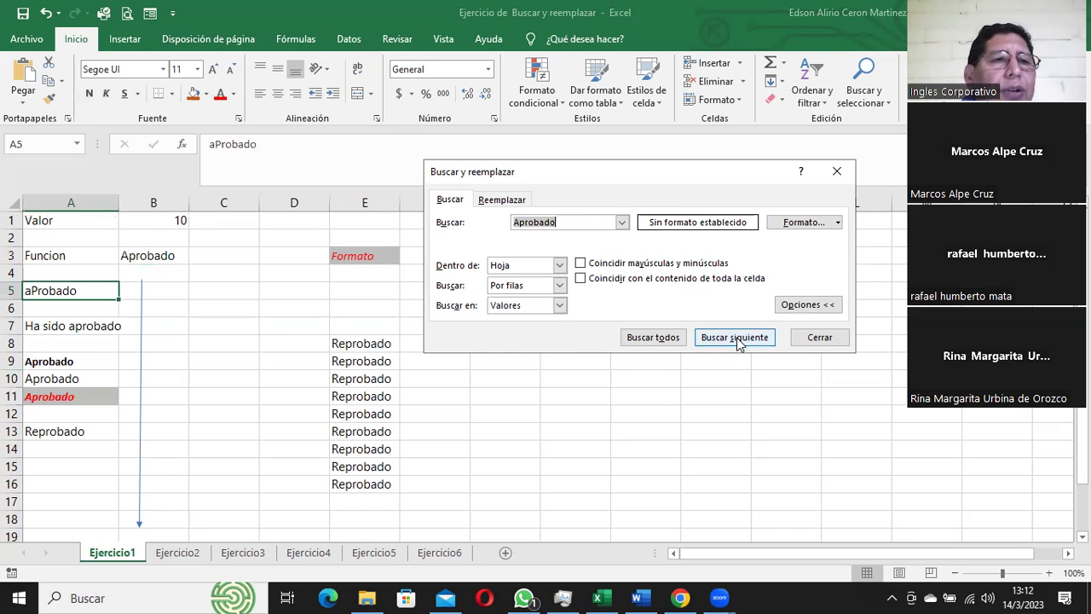
click(738, 339)
click(739, 338)
click(738, 338)
click(739, 339)
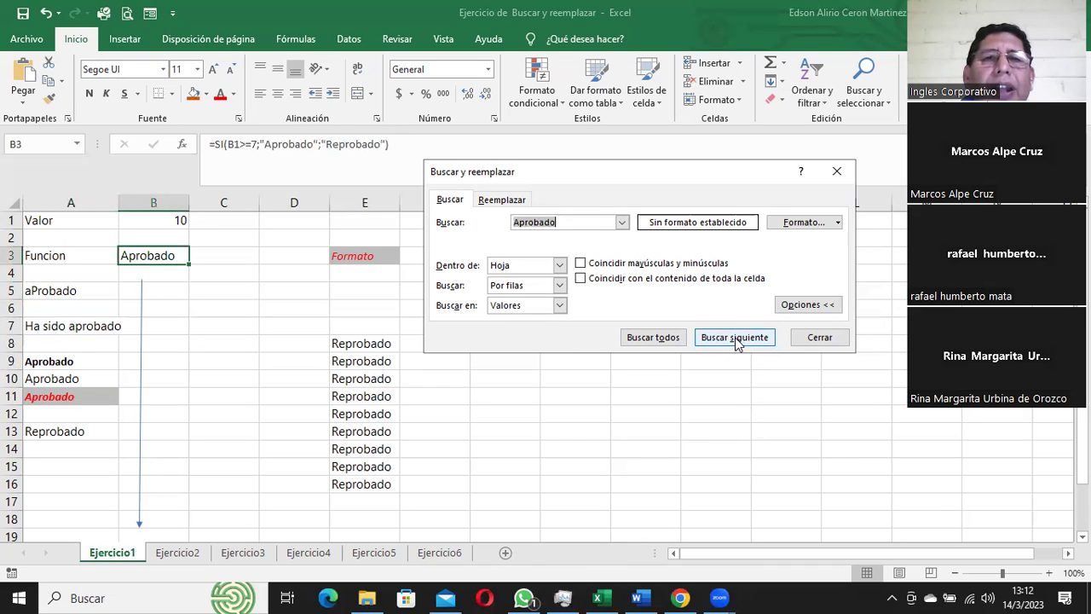
click(502, 310)
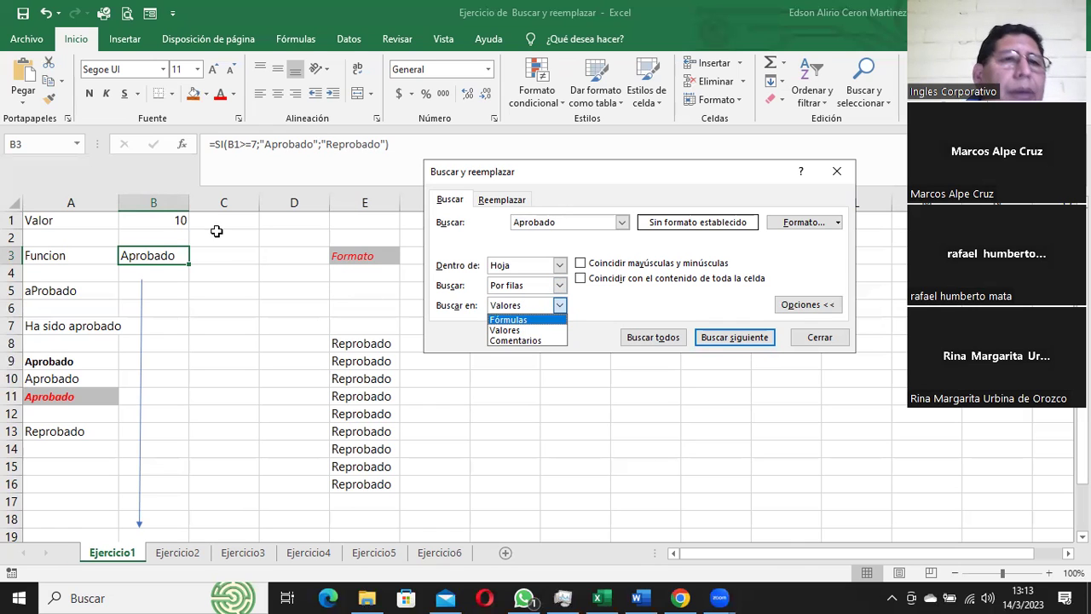
Step: Change B1 to 5 so B3 shows Reprobado, then search again from A1
click(184, 219)
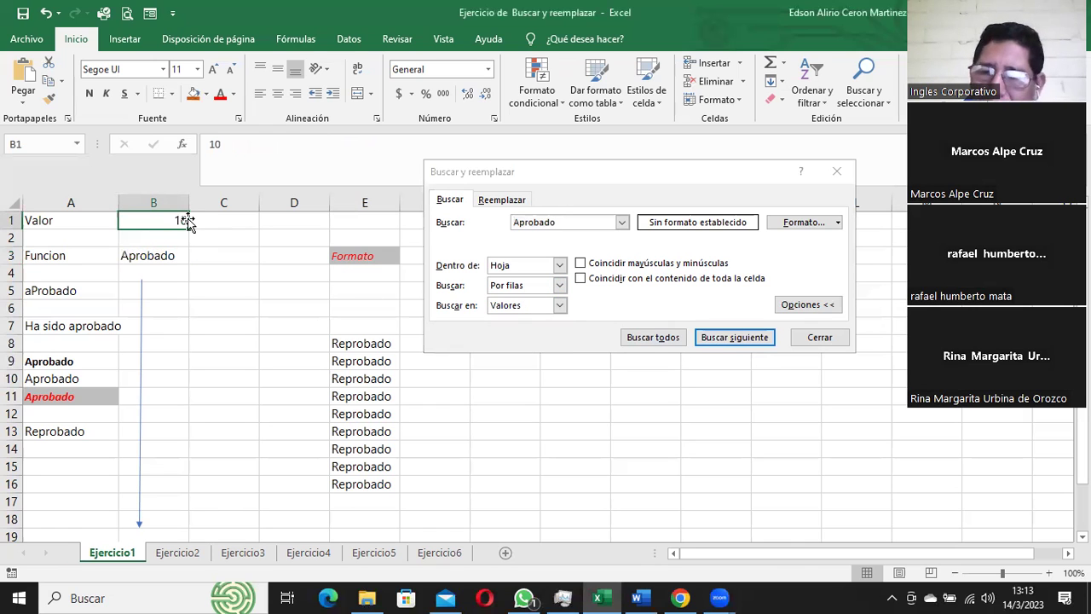
text(5)
key(Return)
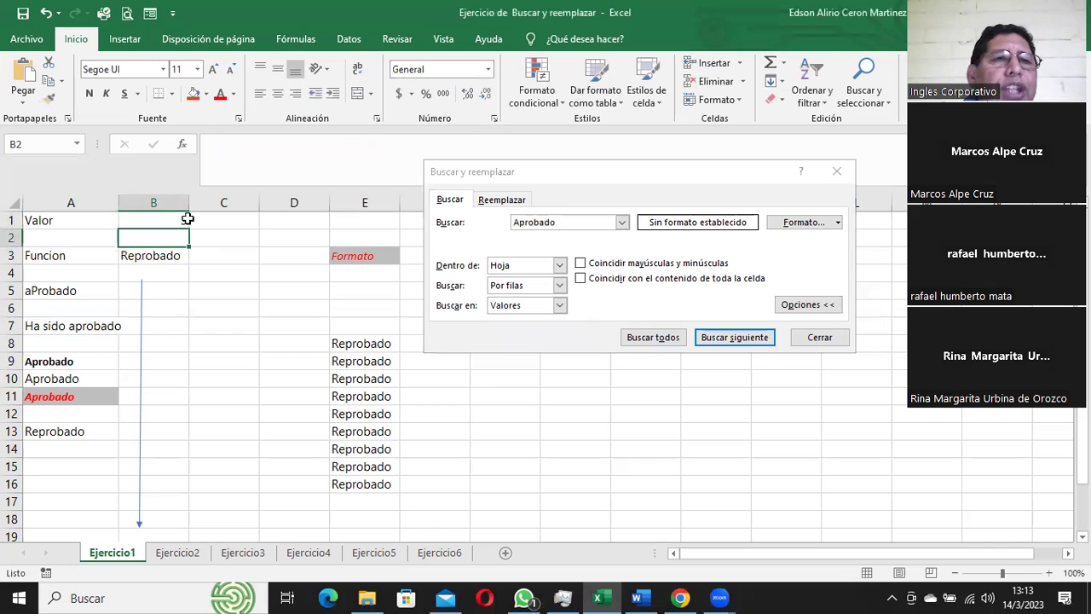
click(44, 220)
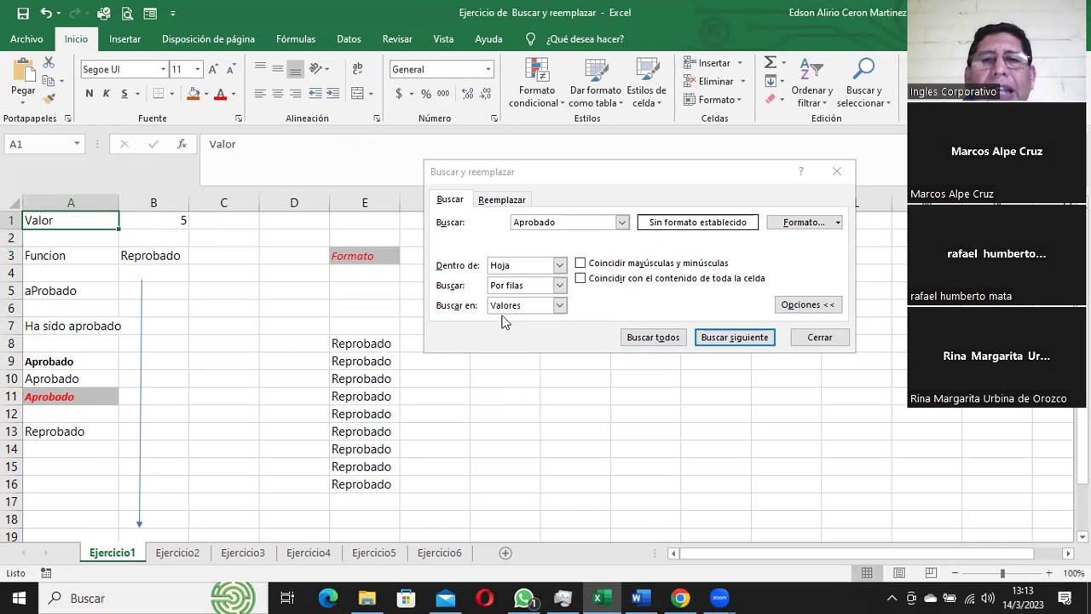
click(750, 338)
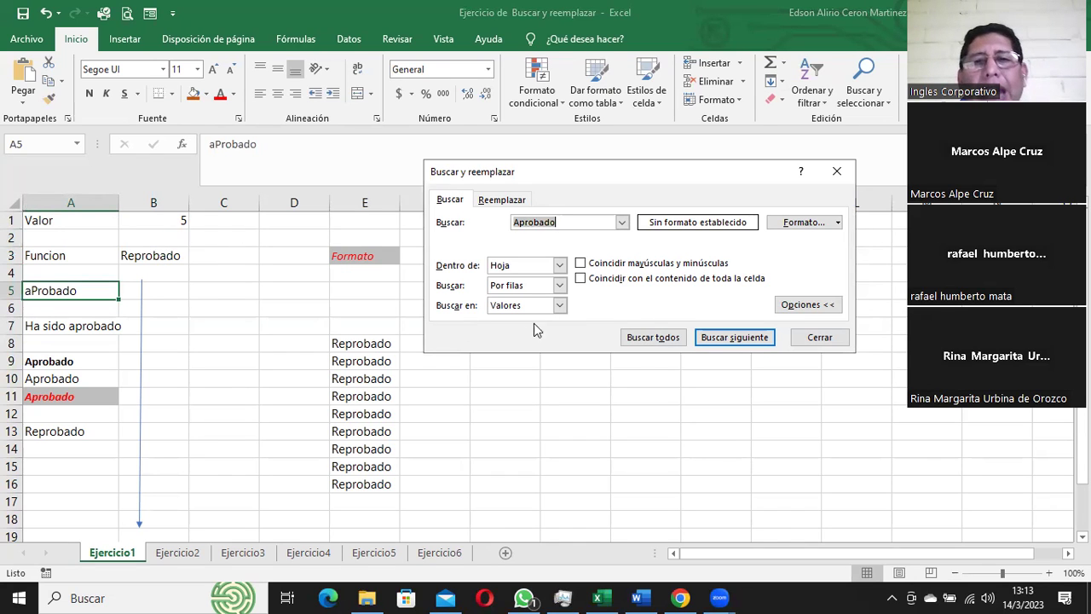
click(560, 307)
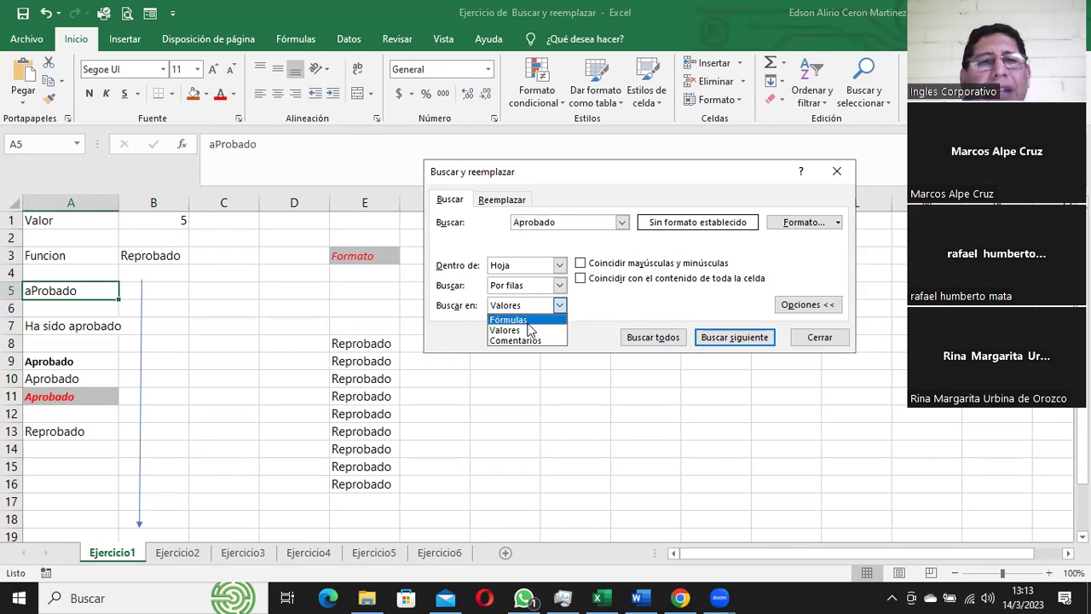
click(527, 330)
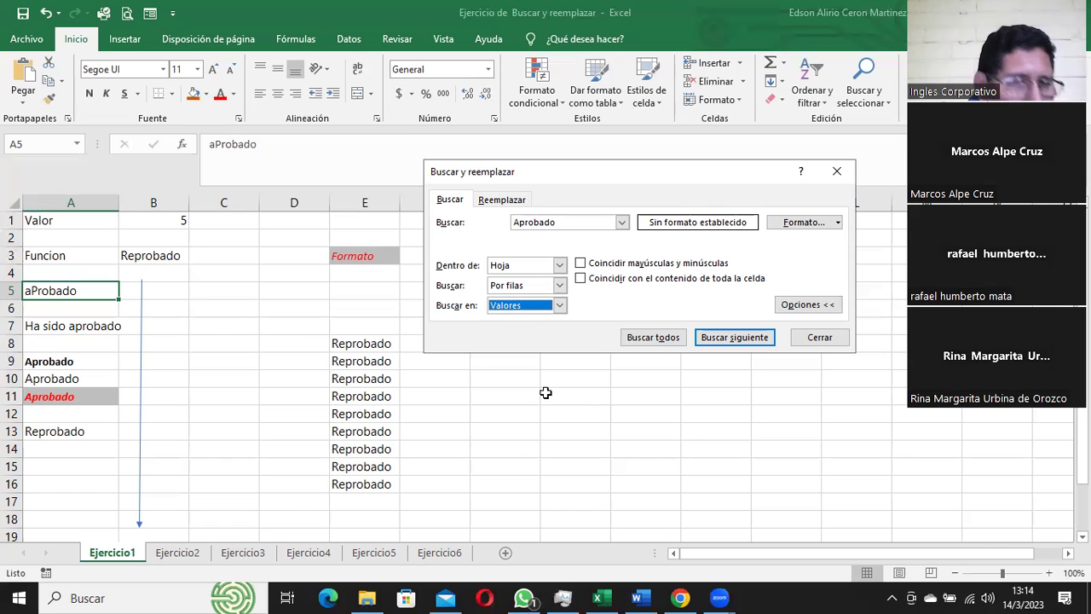
click(820, 338)
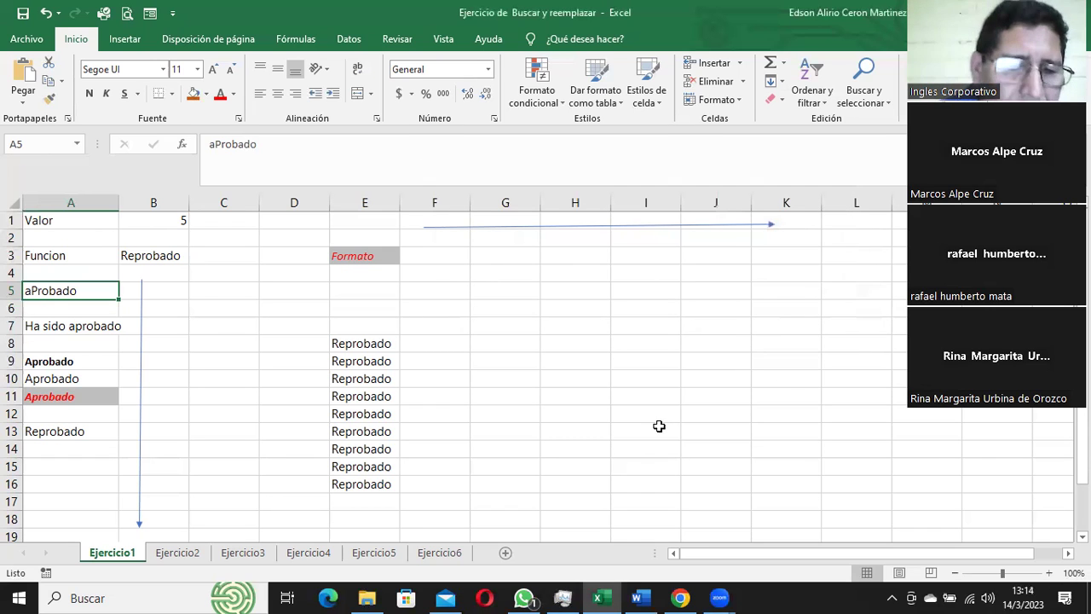
key(ctrl+b)
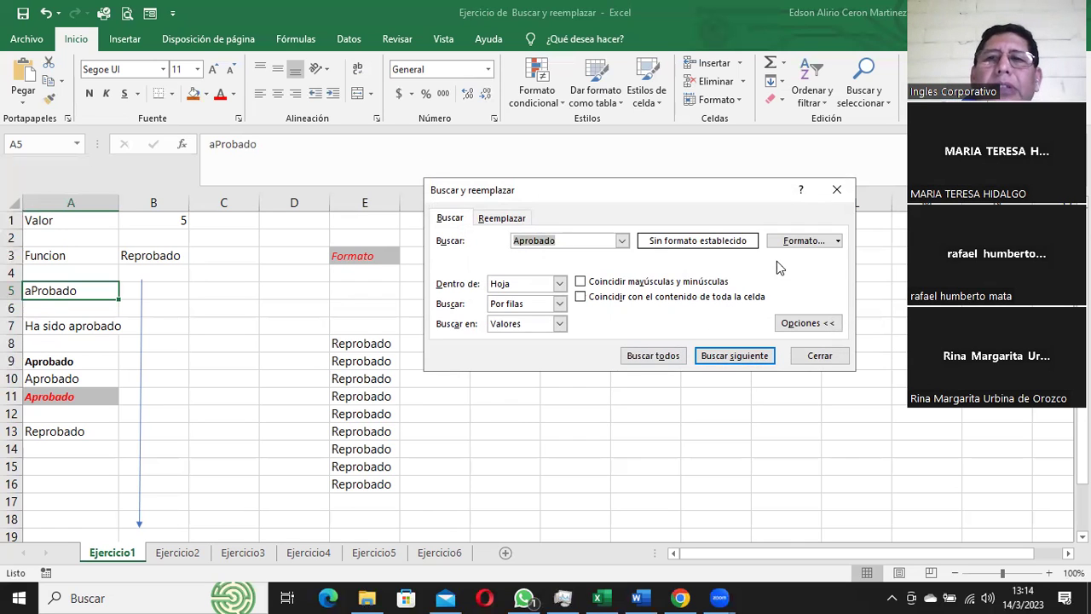
Step: Close Find, open and close the Replace tab with Ctrl+L, then reopen Find with Ctrl+B
click(837, 189)
click(600, 325)
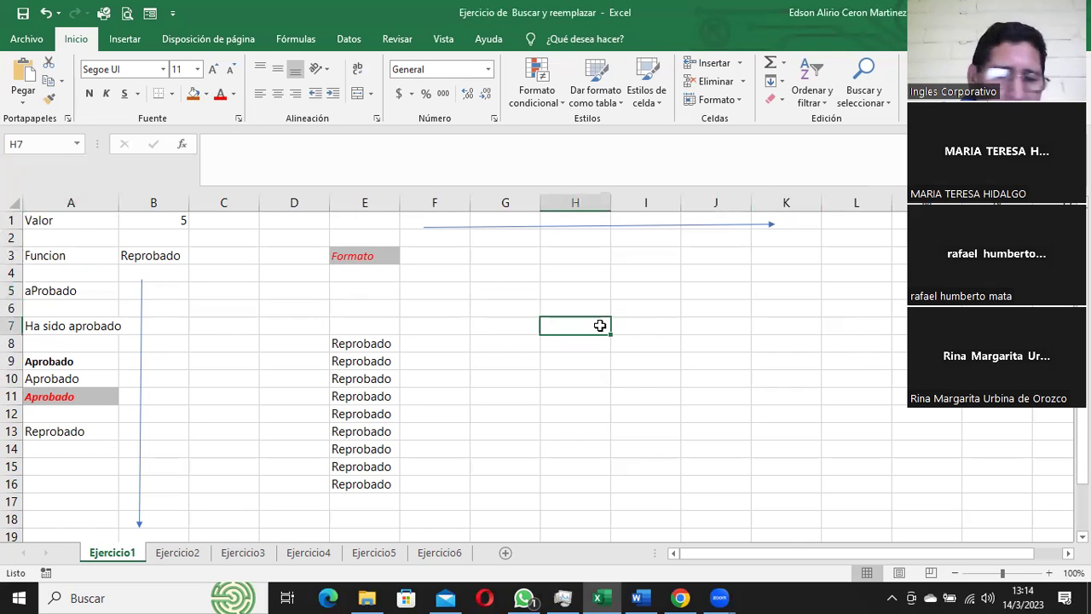
key(ctrl+l)
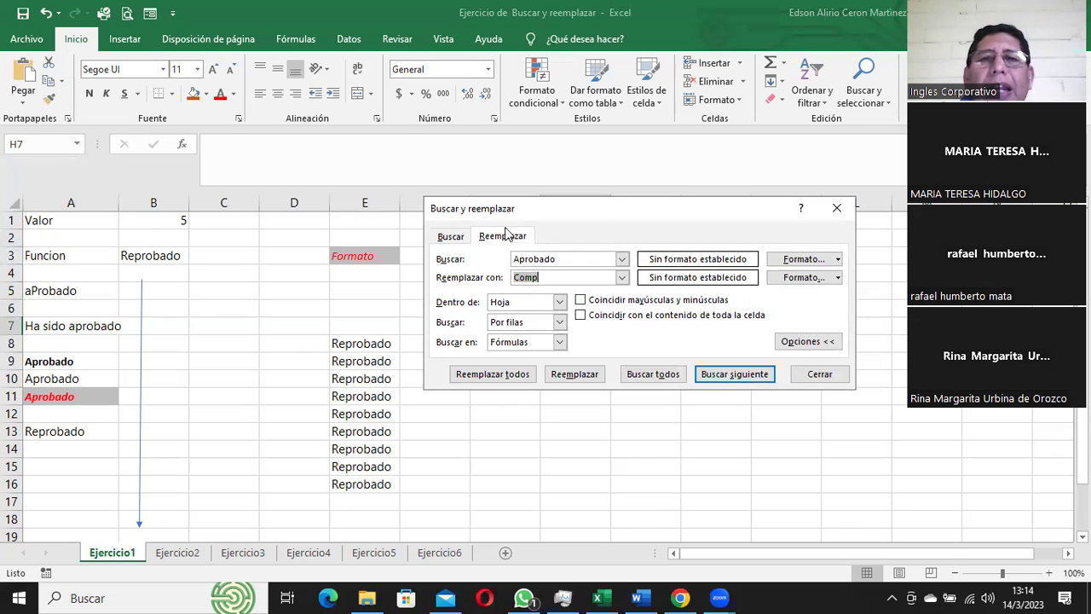
click(820, 373)
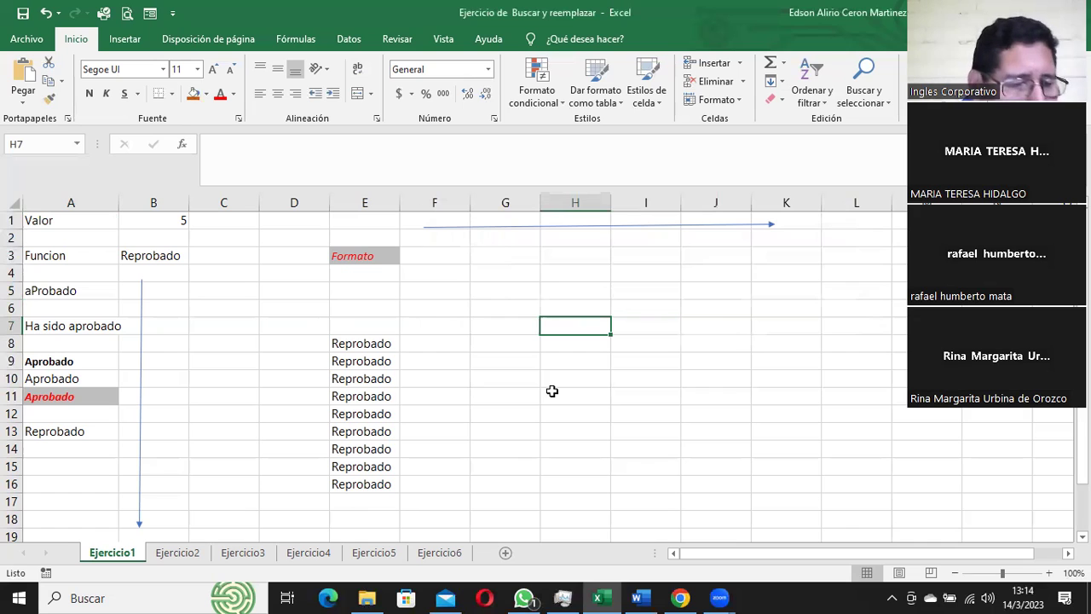
key(ctrl+b)
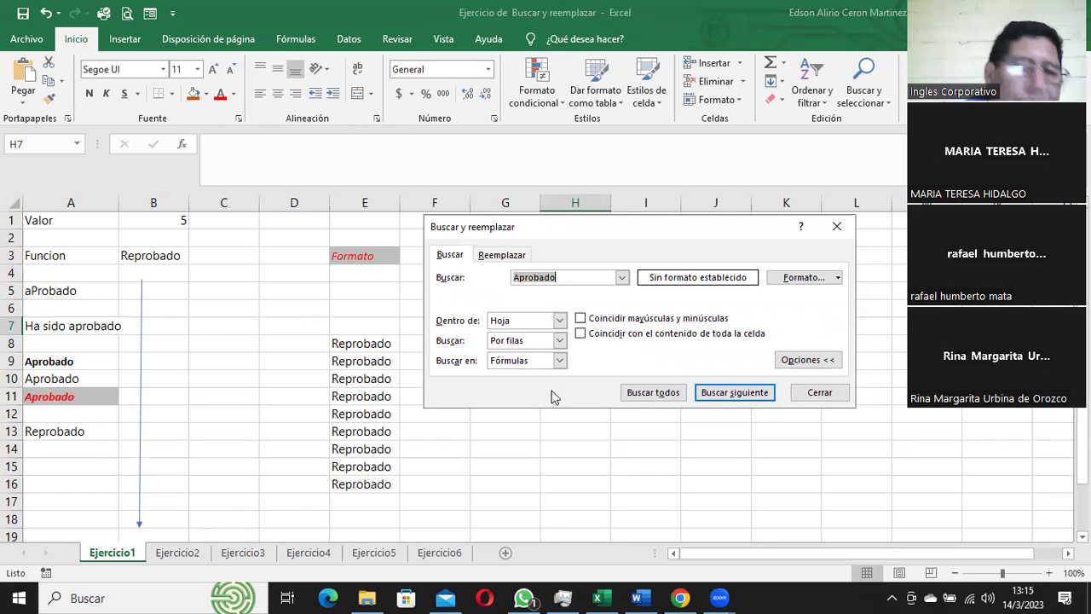
Step: Close the dialog, inspect B1 (value 5) and B3's formula, then reopen Find with Ctrl+B
click(821, 392)
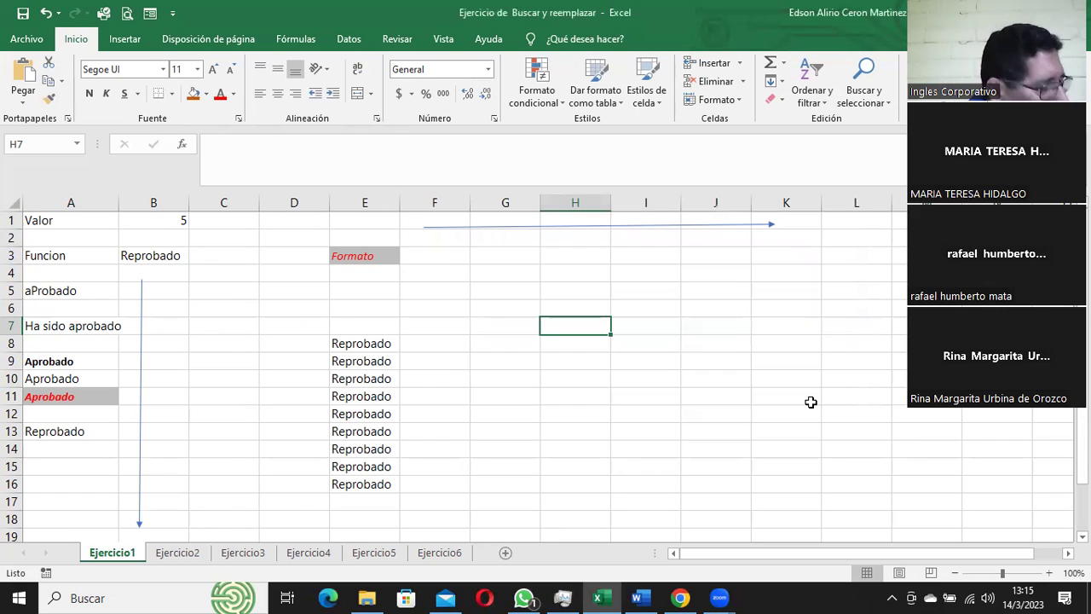
click(163, 220)
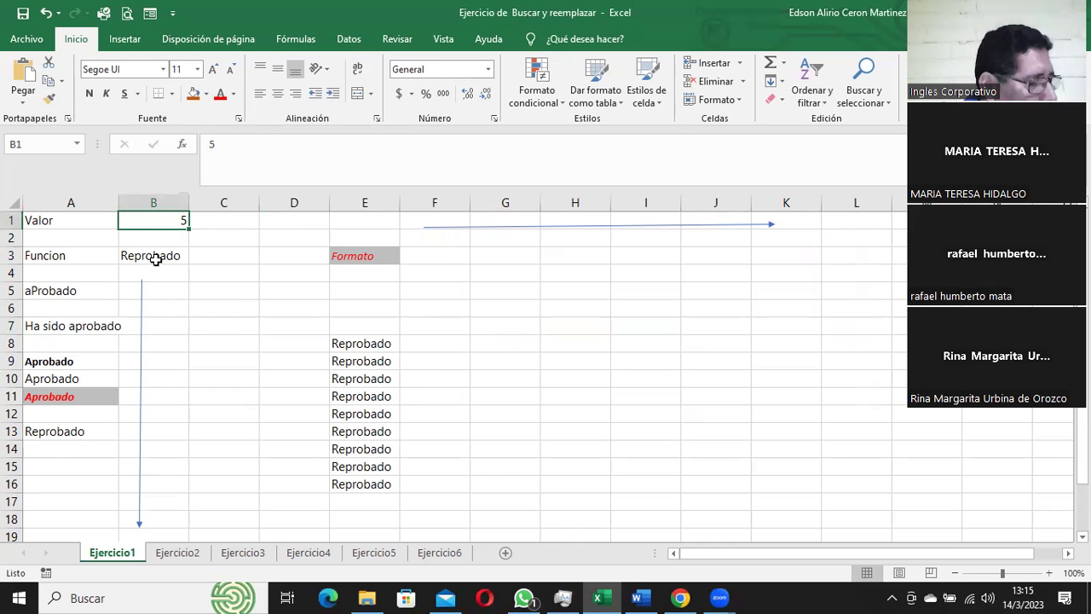
click(156, 261)
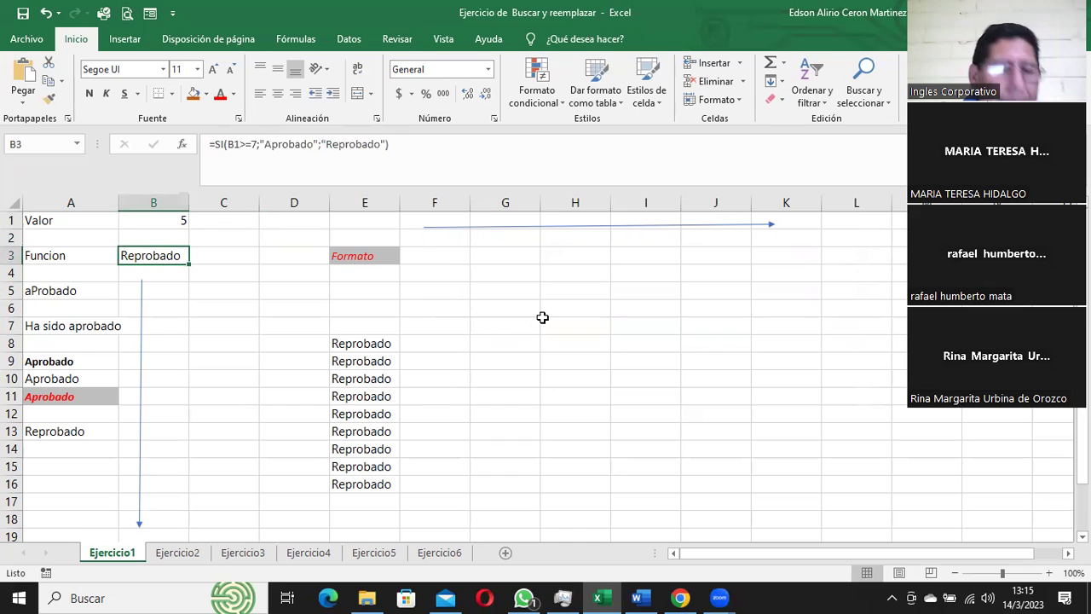
key(ctrl+b)
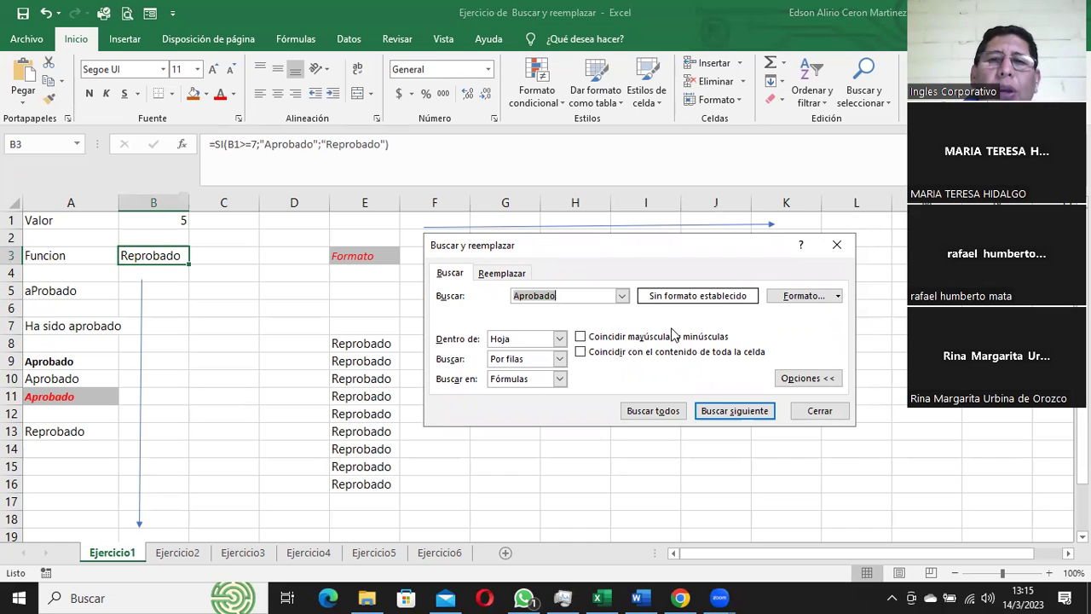
Step: Turn on Match case and step through the exact-case Aprobado matches from A1
click(581, 338)
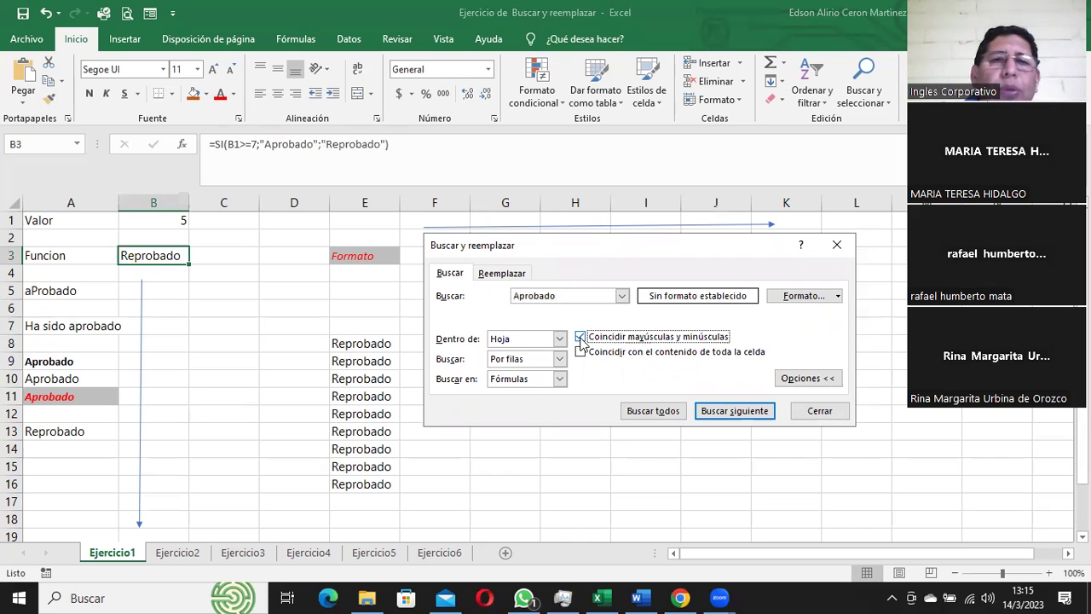
click(58, 219)
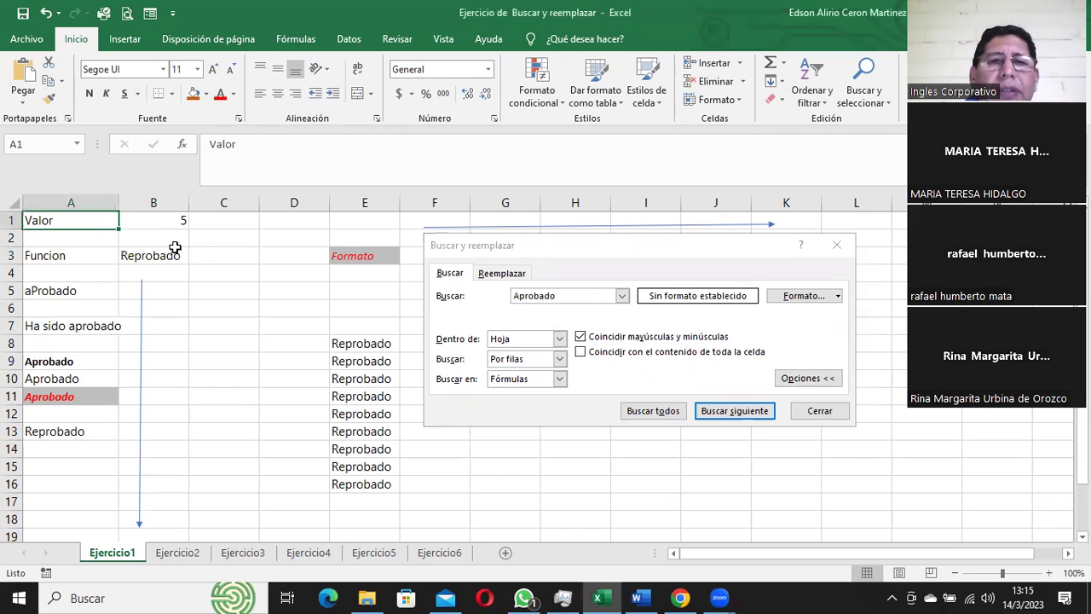
click(749, 414)
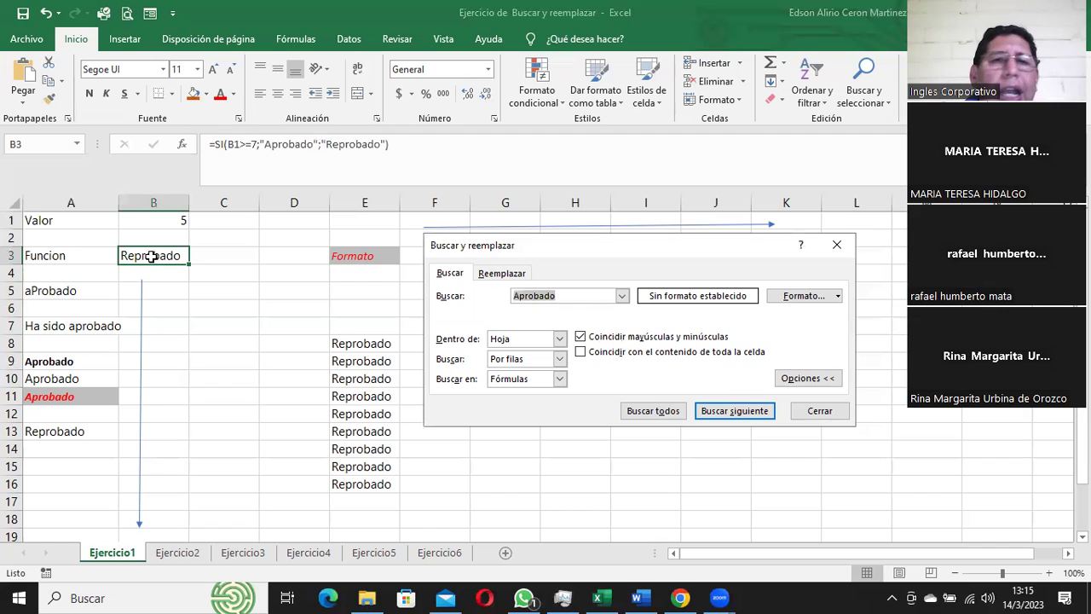
click(730, 413)
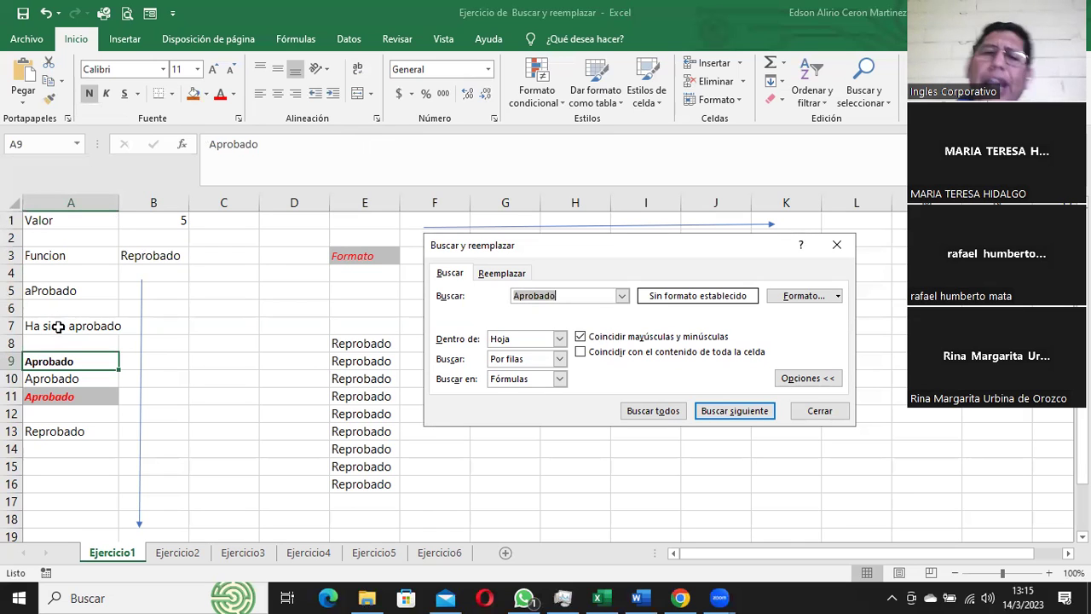
click(740, 415)
click(740, 415)
click(740, 415)
click(740, 415)
click(740, 415)
click(740, 414)
click(740, 415)
click(740, 414)
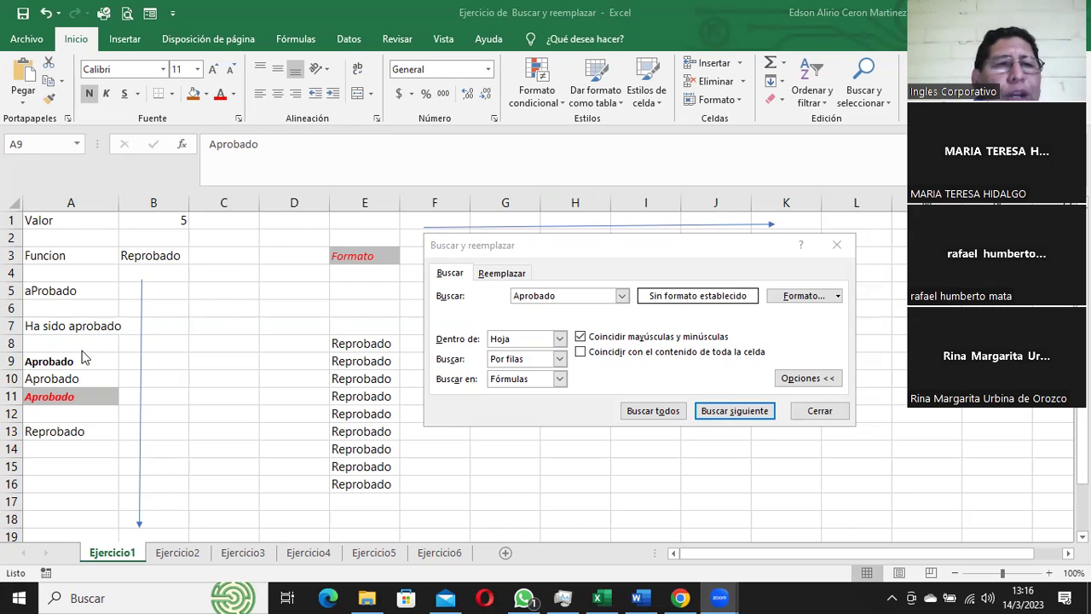
Step: Compare cells A5 (aProbado) and A7 (Ha sido aprobado) with the formula in B3
click(67, 329)
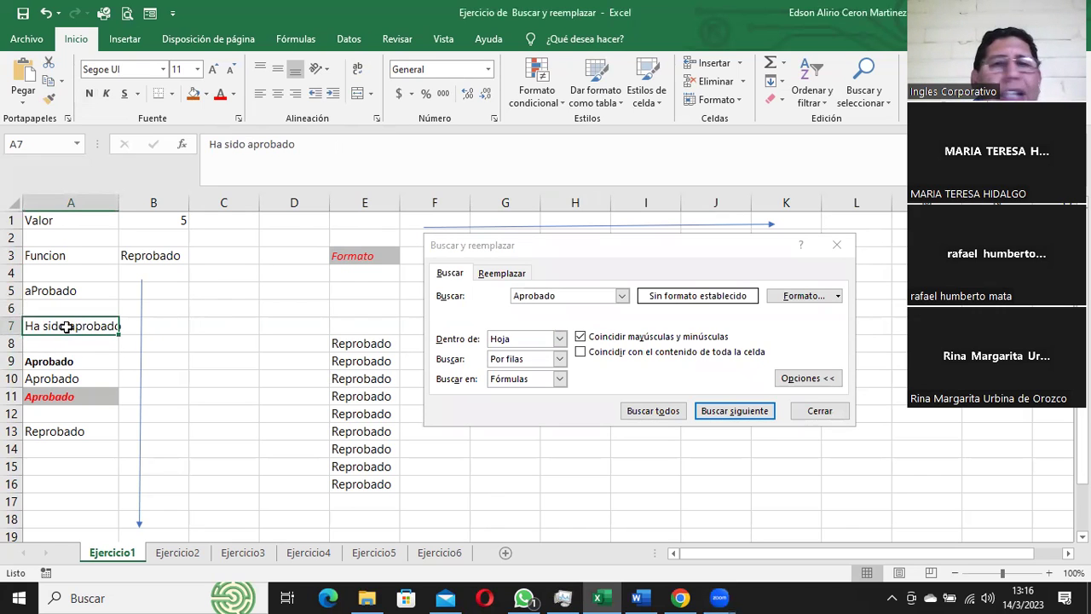
click(147, 257)
click(63, 291)
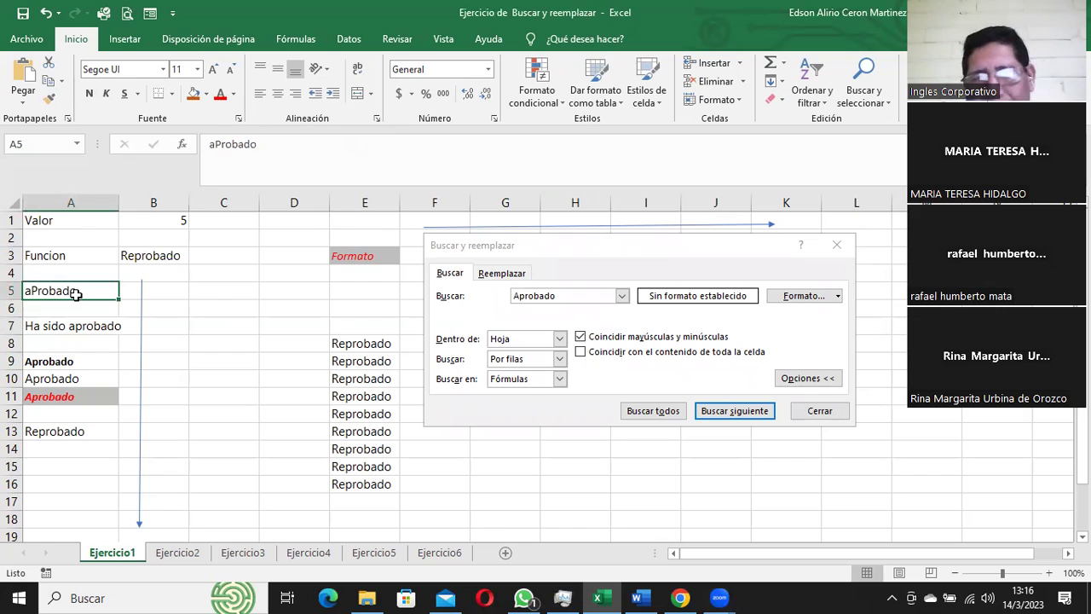
click(90, 325)
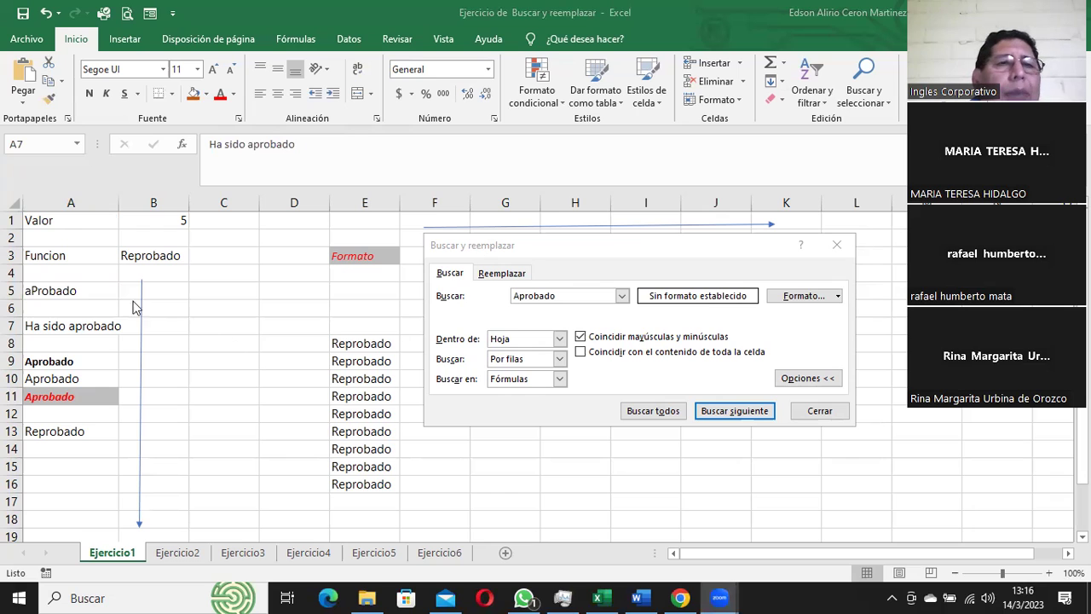
click(51, 291)
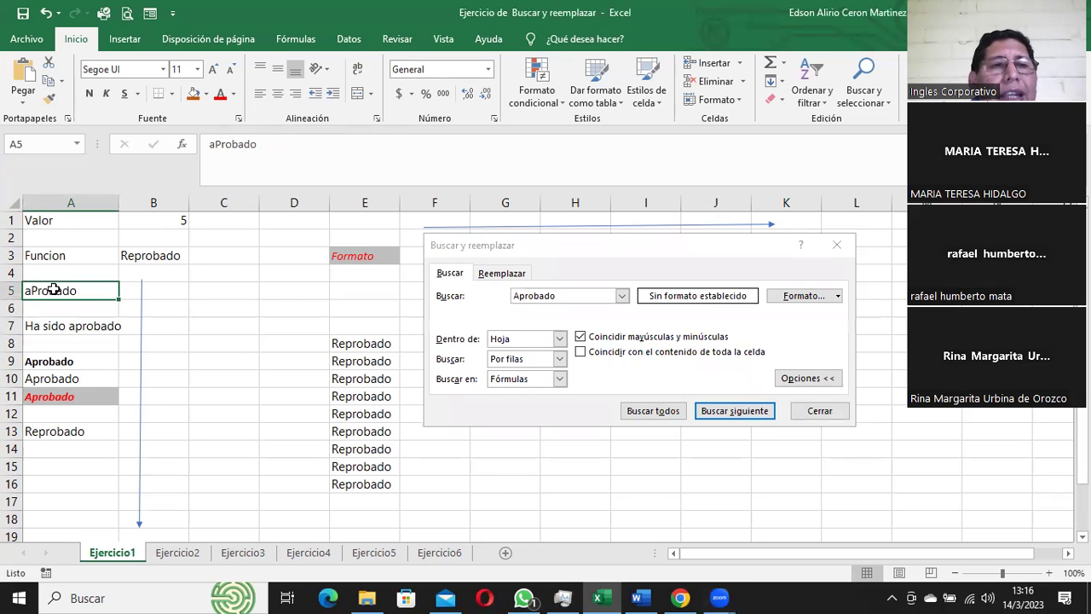
click(73, 323)
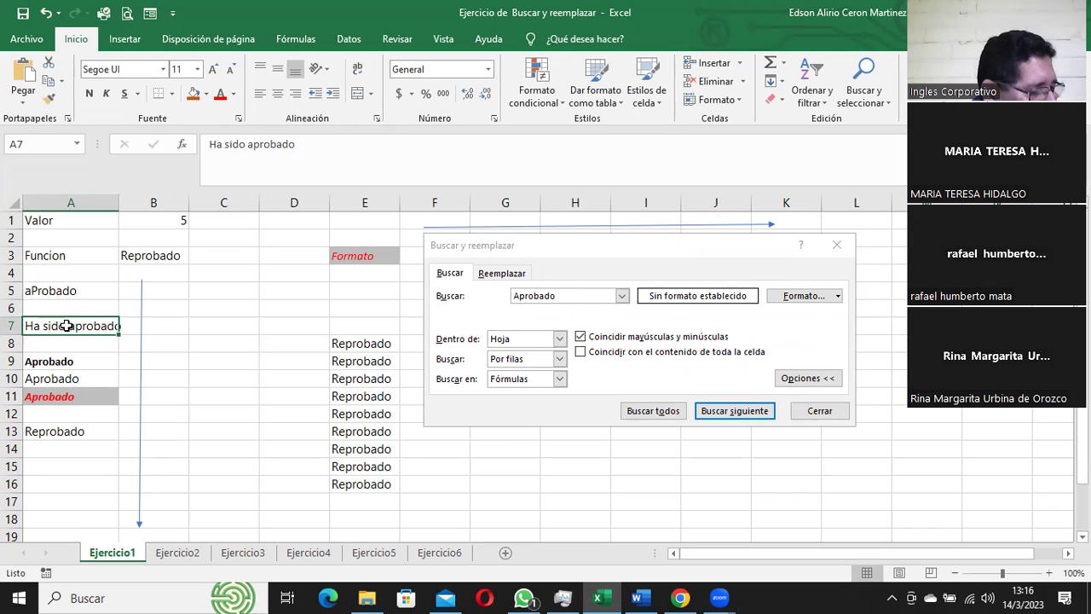
Step: Turn off Match case, require whole-cell matches, and cycle matches from A1 starting at A5
click(581, 337)
click(580, 354)
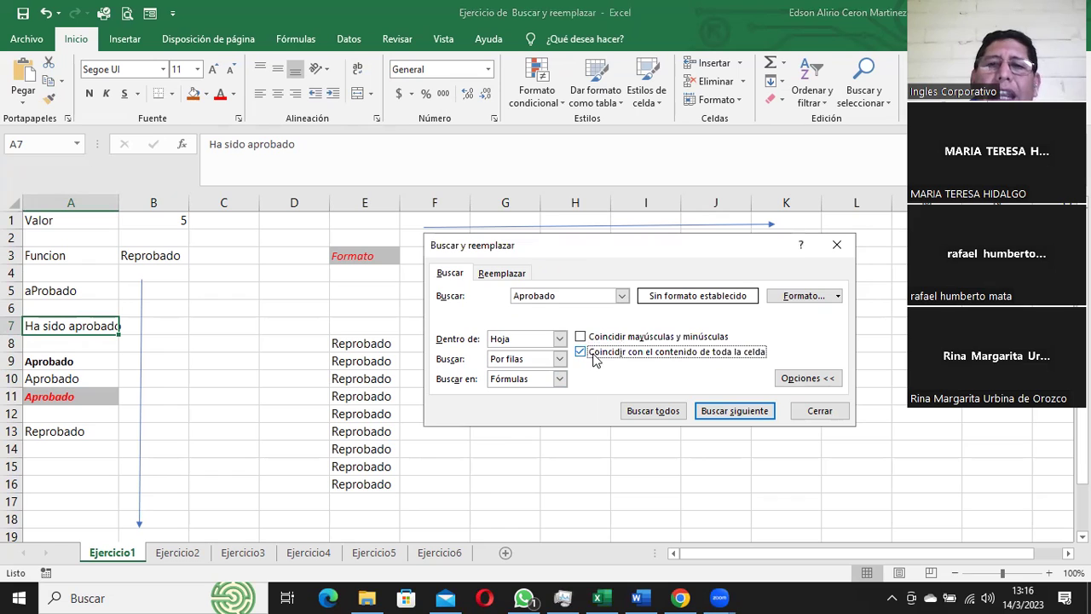
click(60, 222)
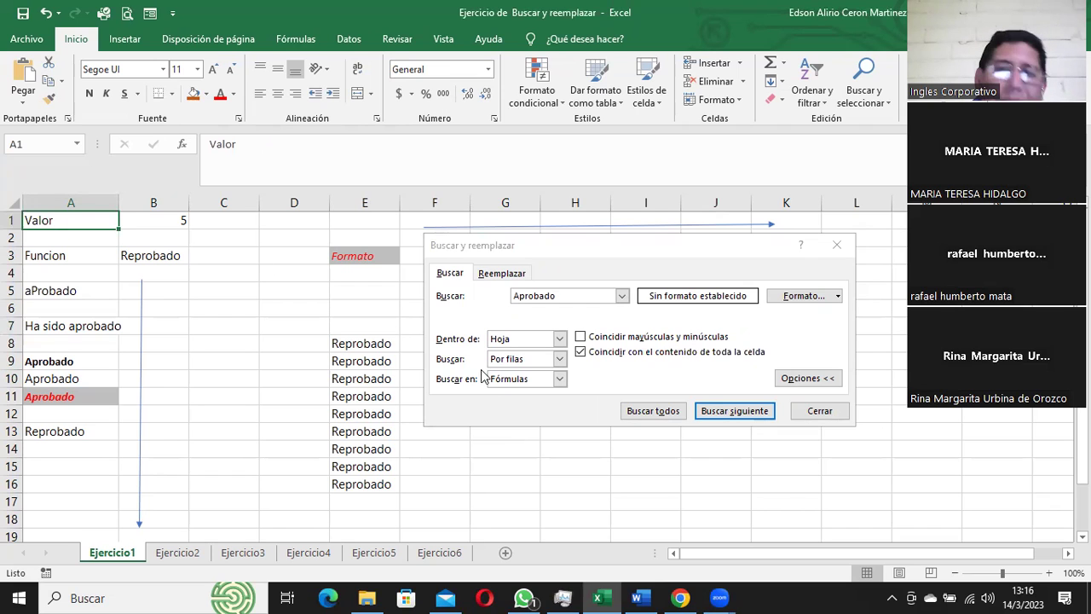
click(728, 413)
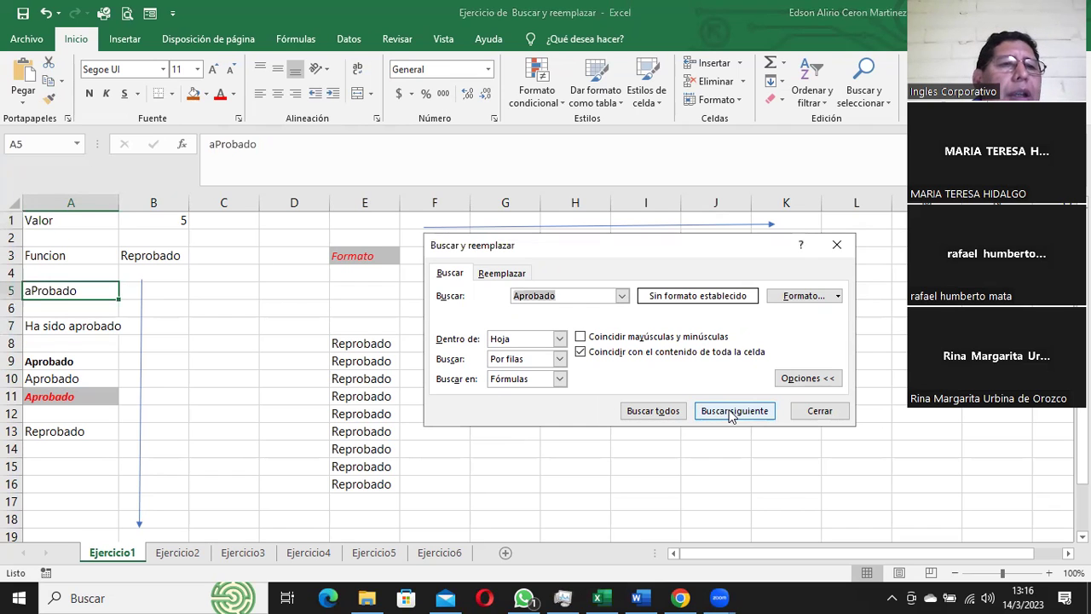
click(729, 414)
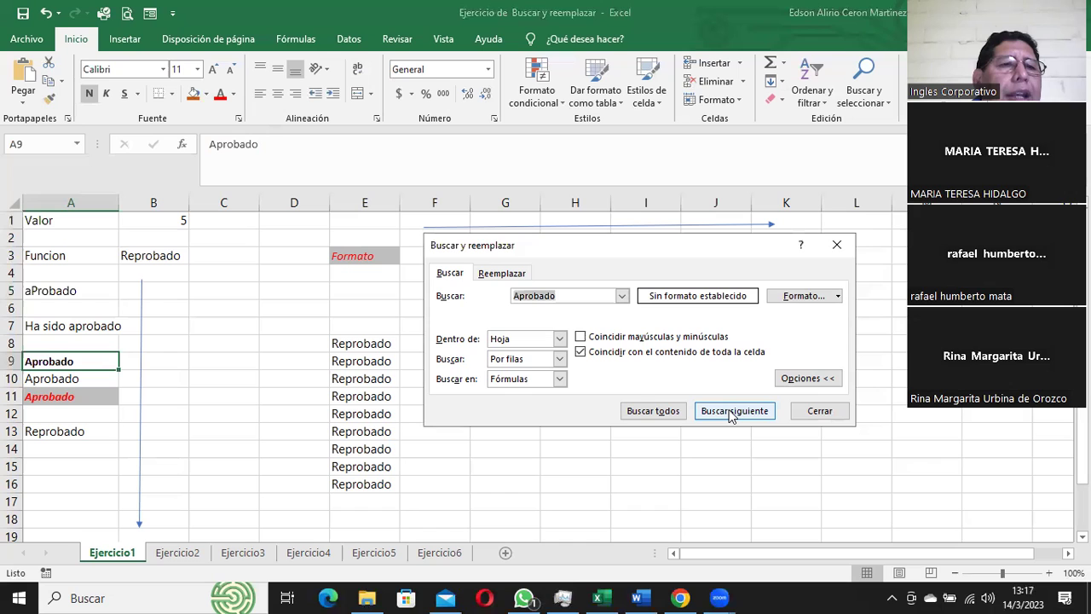
click(729, 414)
click(729, 414)
click(729, 413)
click(729, 414)
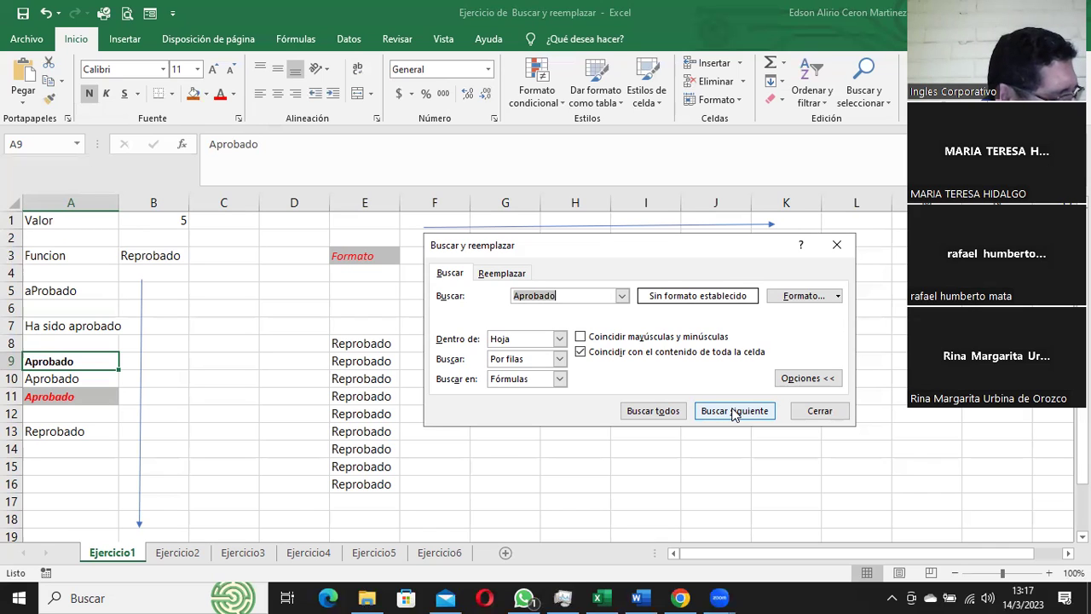
click(733, 411)
click(733, 411)
click(733, 411)
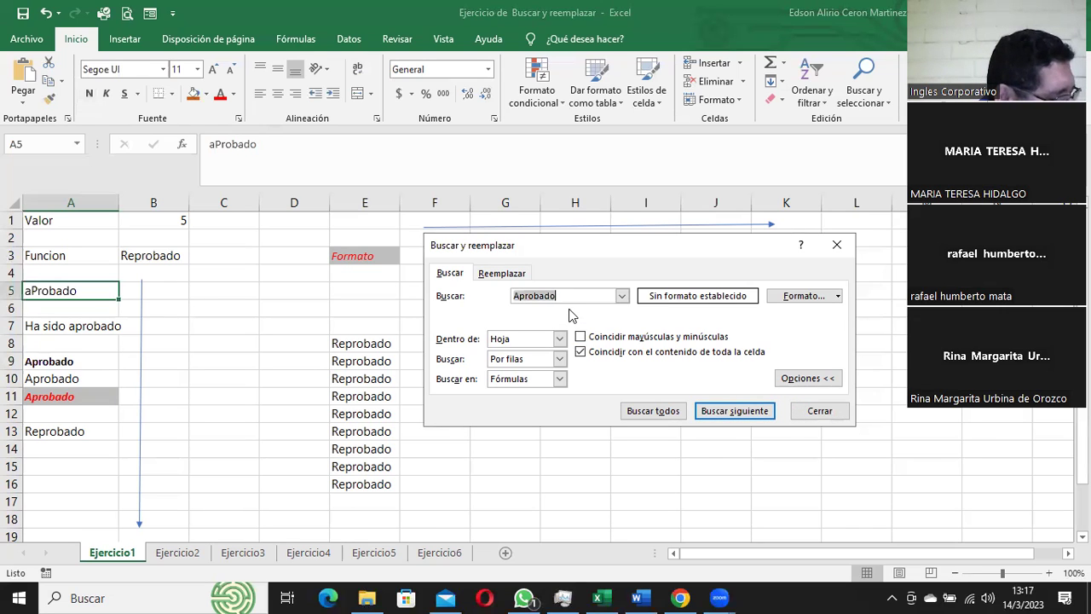
Step: Clear whole-cell matching and cycle through all matches, including A7, then return to A1
click(582, 352)
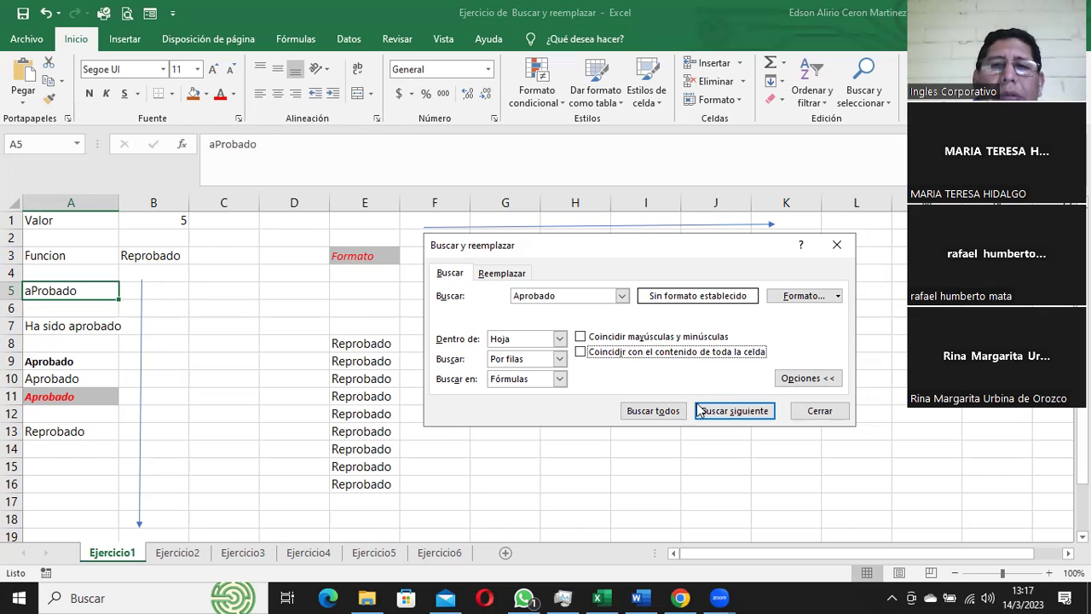
click(729, 411)
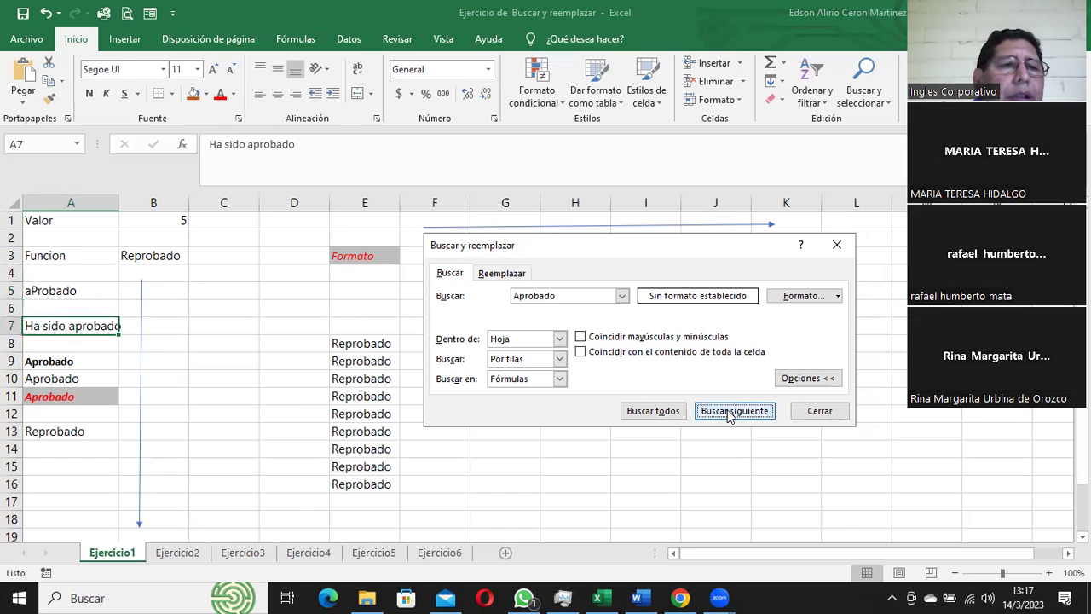
click(729, 412)
click(729, 412)
click(729, 412)
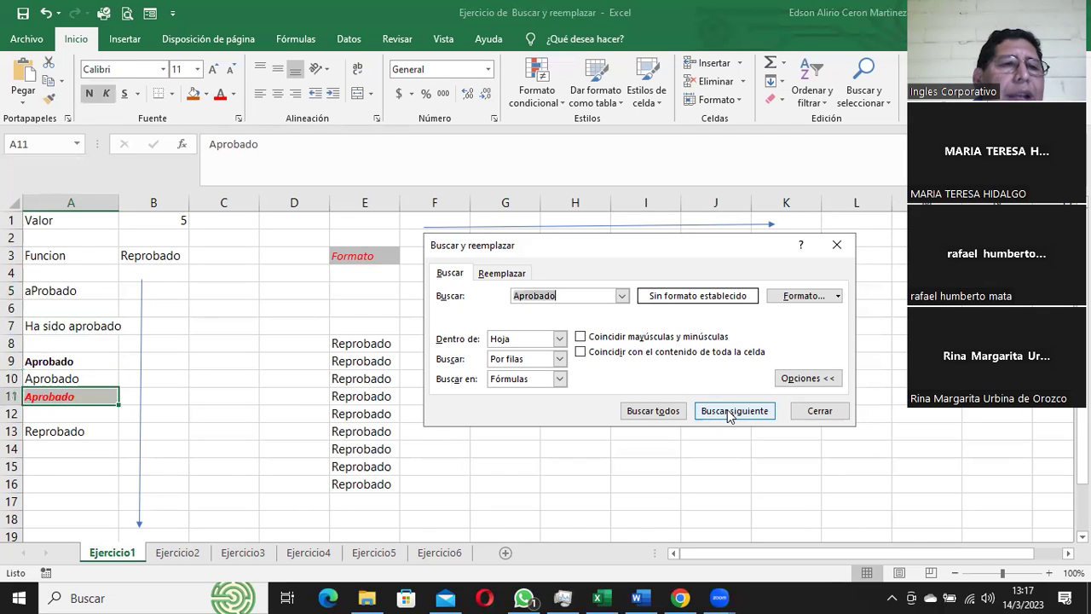
click(729, 412)
click(729, 412)
click(729, 412)
click(729, 412)
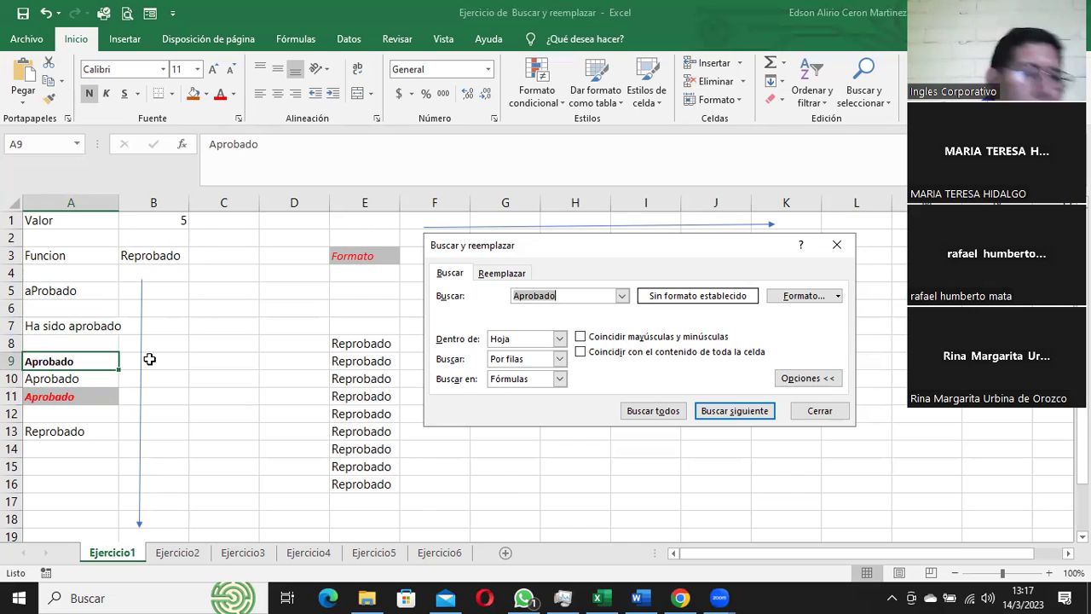
click(62, 222)
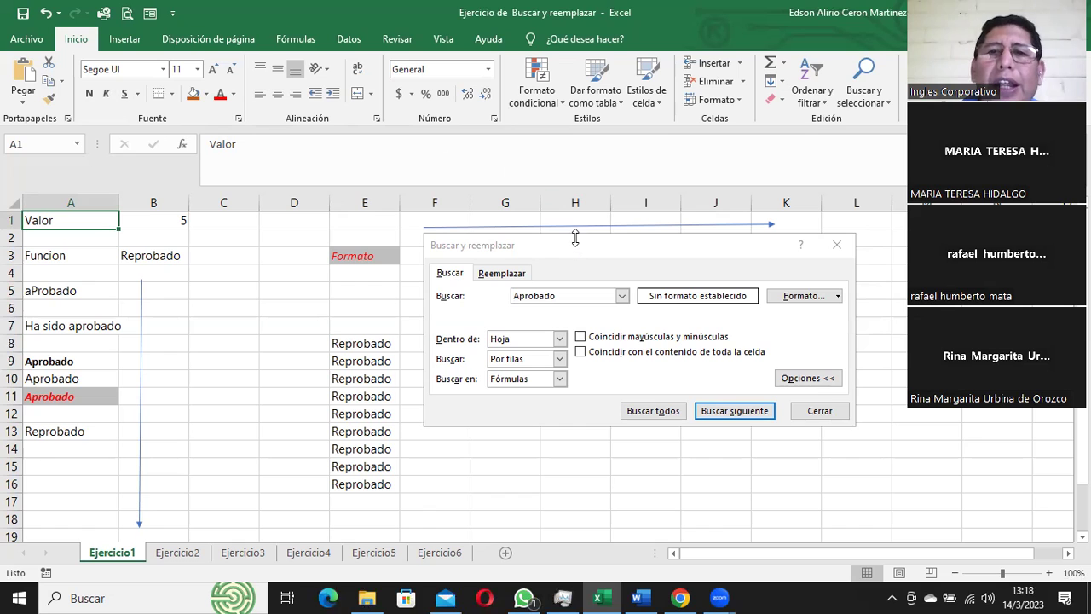
click(836, 245)
click(708, 226)
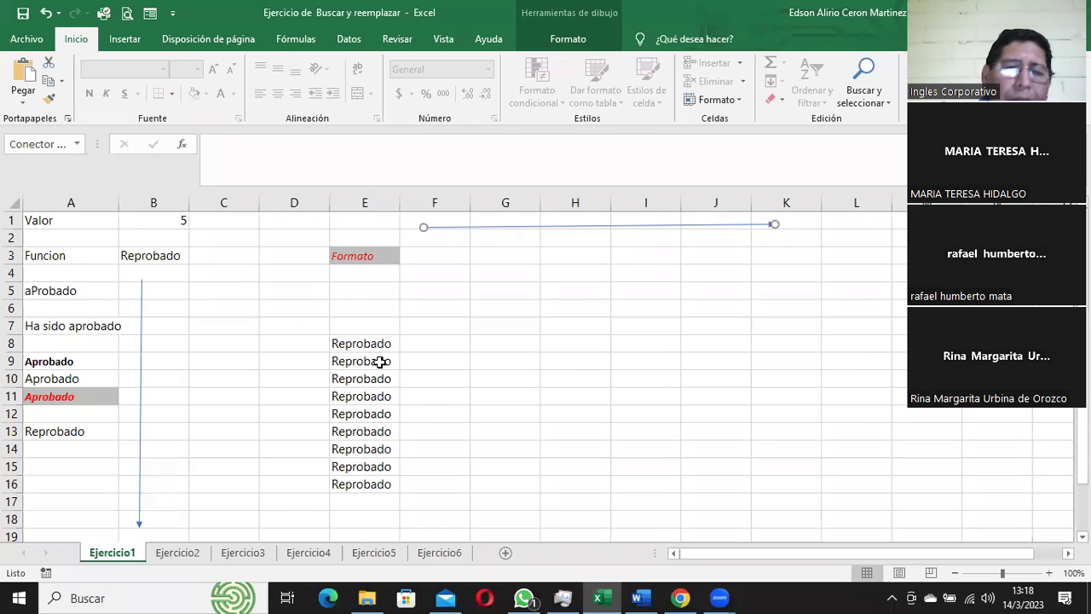
drag(88, 220, 799, 216)
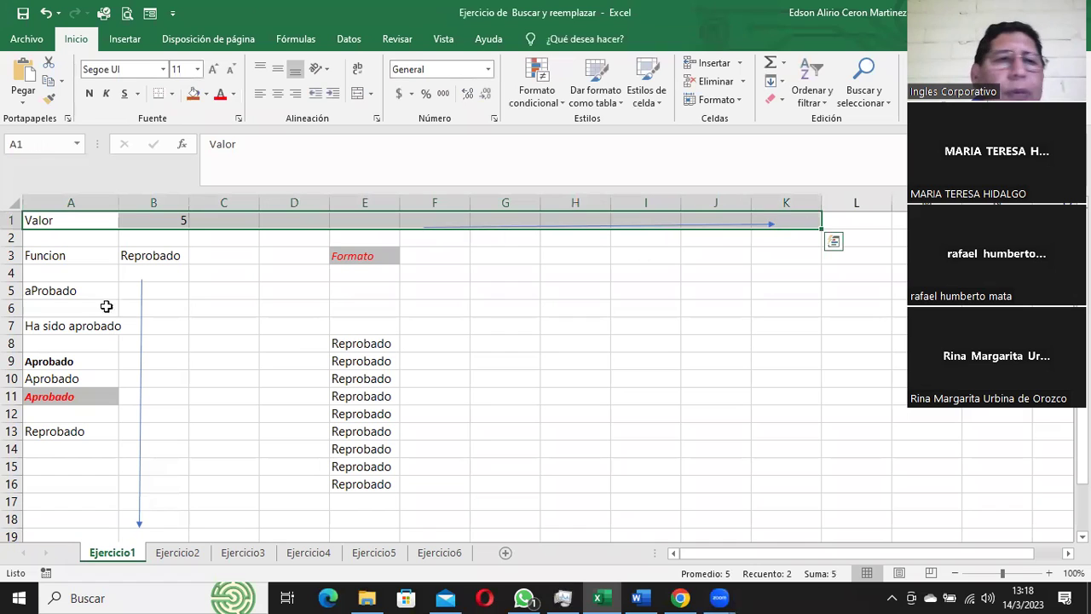
click(63, 217)
drag(63, 217, 85, 512)
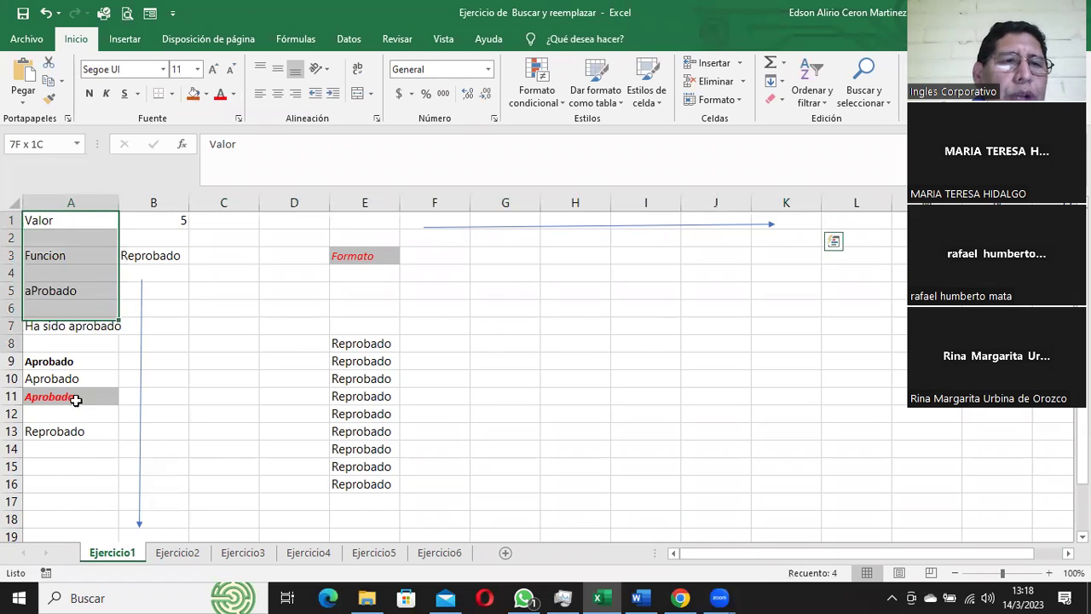
click(491, 337)
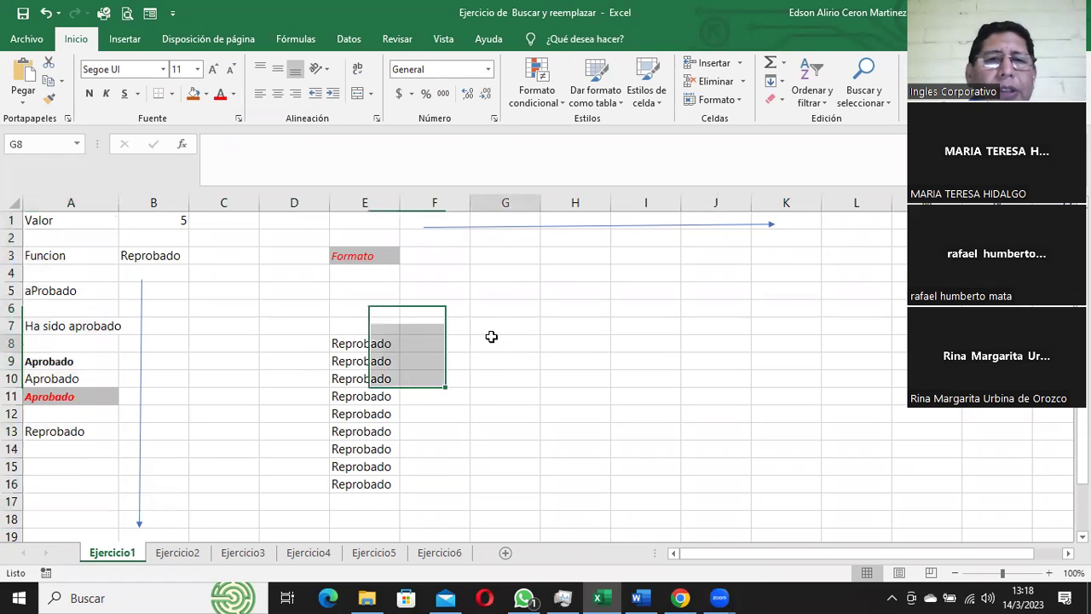
click(503, 255)
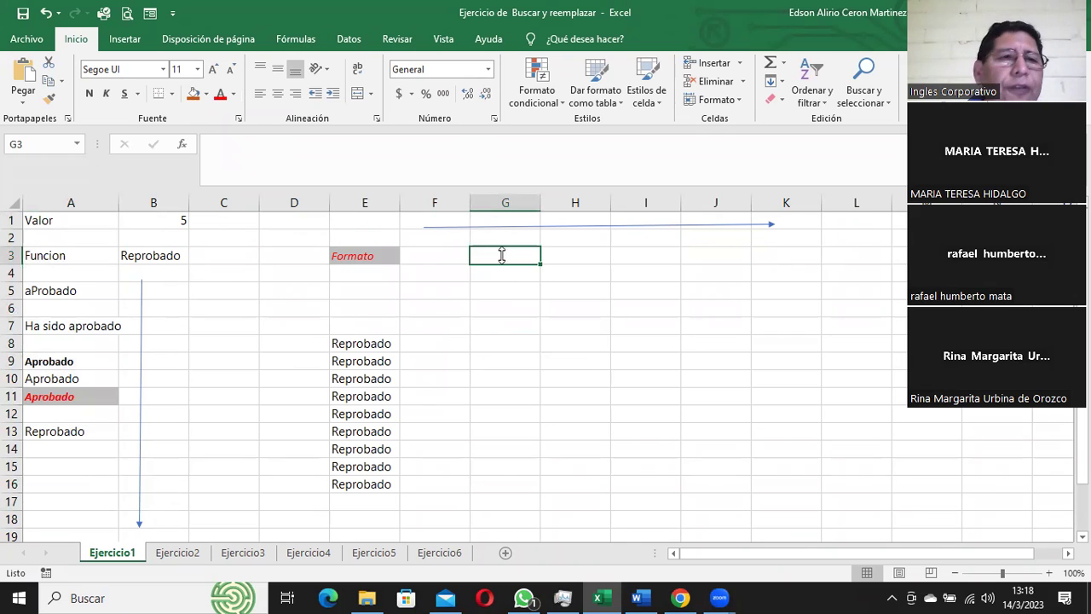
key(ctrl+b)
drag(583, 264, 560, 214)
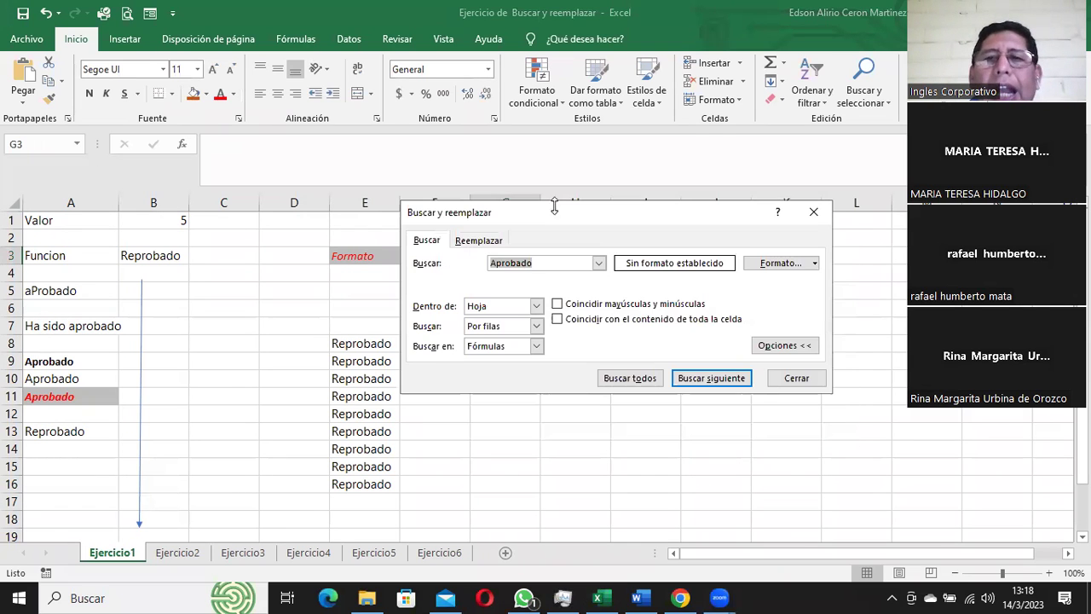
Step: Add Negrita (bold) as the required font format for the Aprobado search
click(815, 264)
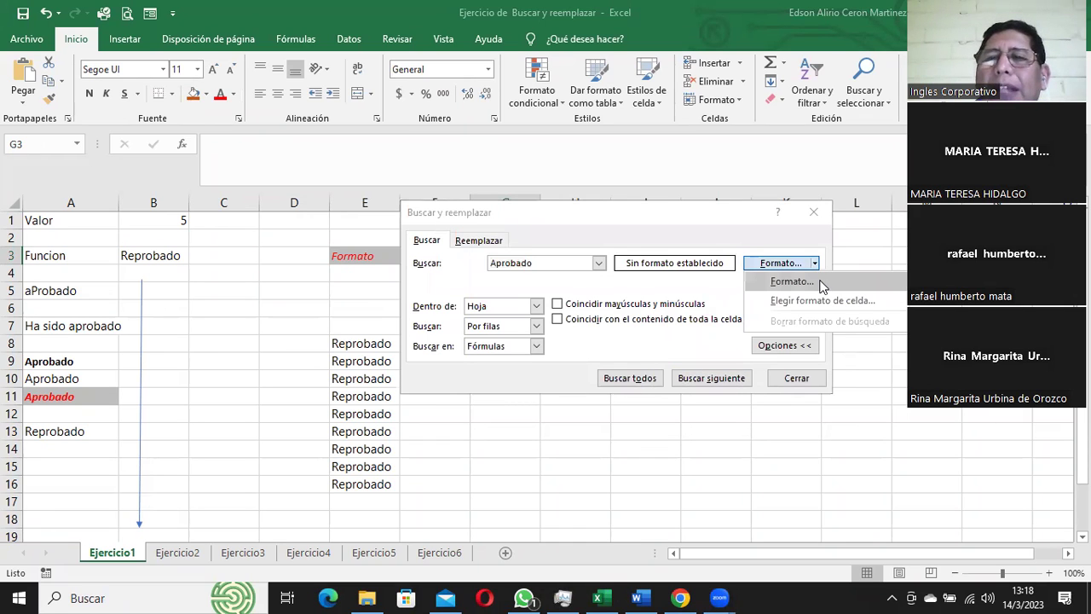
click(816, 285)
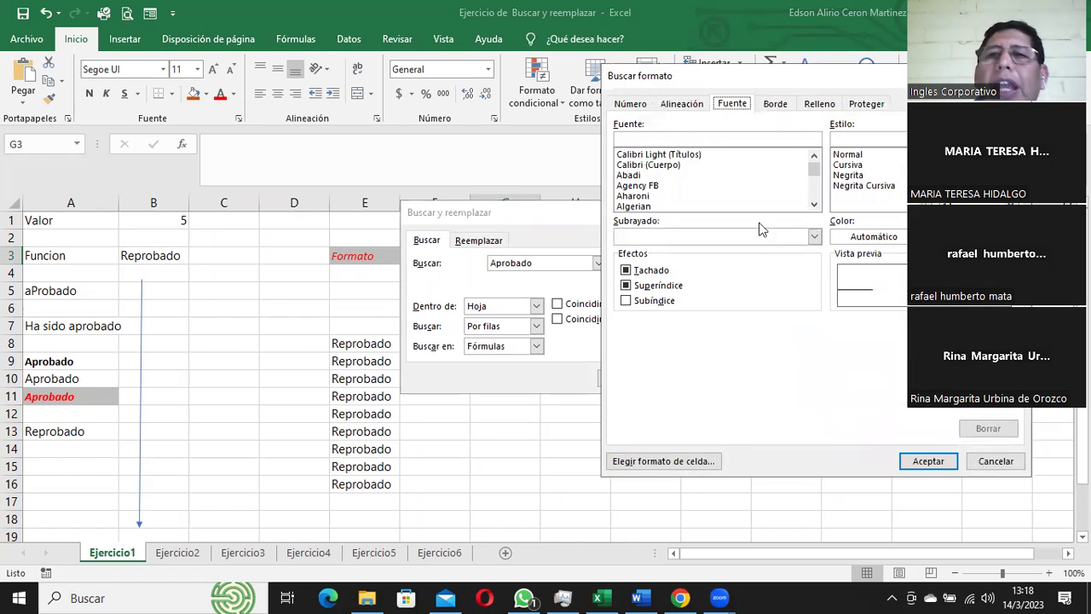
drag(793, 72, 582, 95)
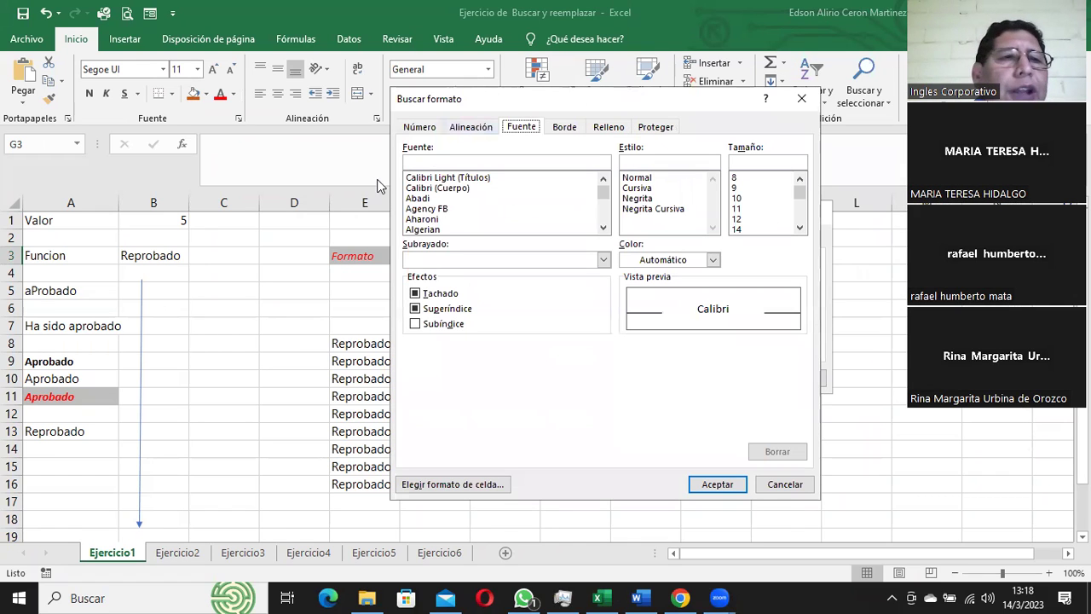
click(641, 199)
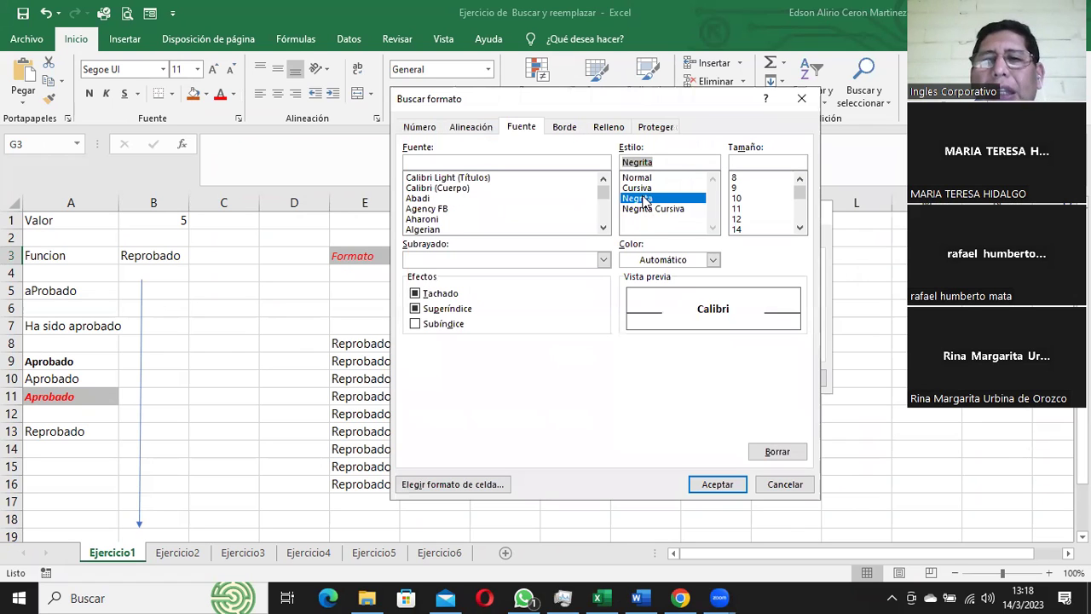
click(718, 484)
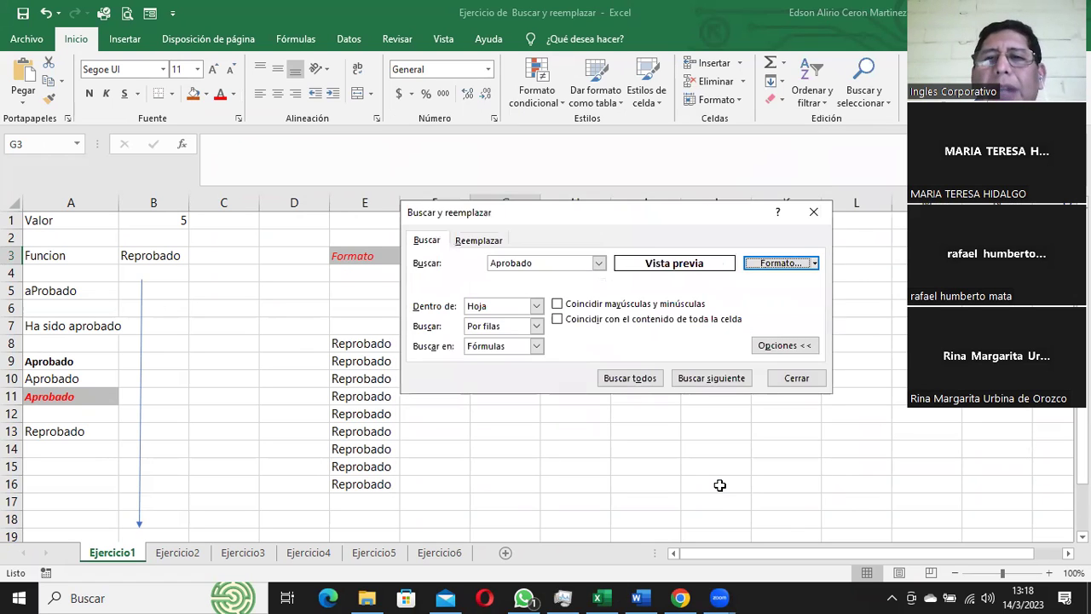
Step: Starting from A1, use Find Next to cycle between the bold Aprobado matches in A9 and A11
click(63, 219)
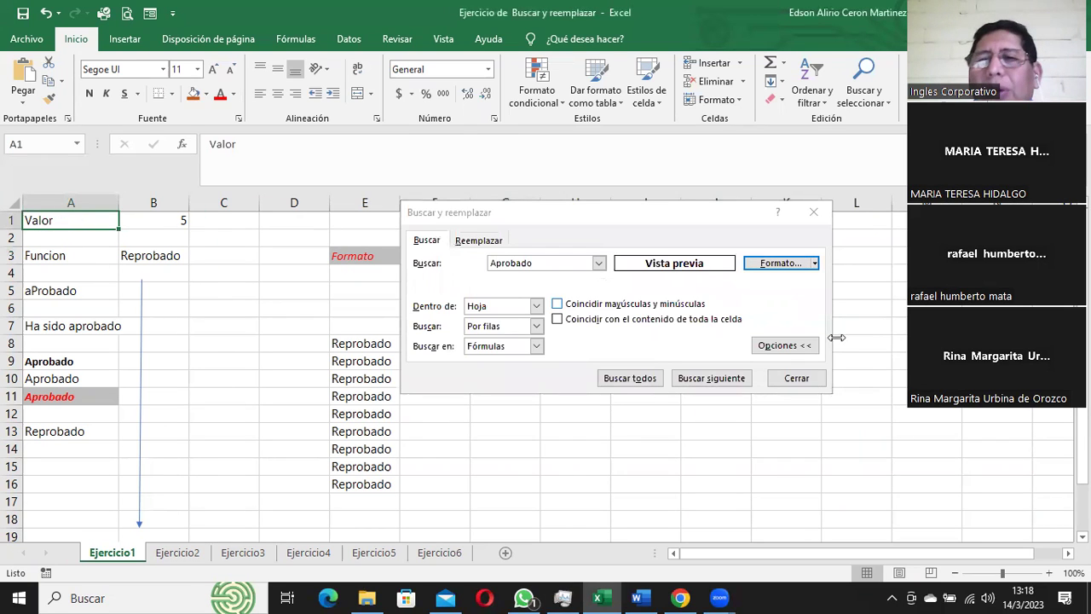
click(712, 380)
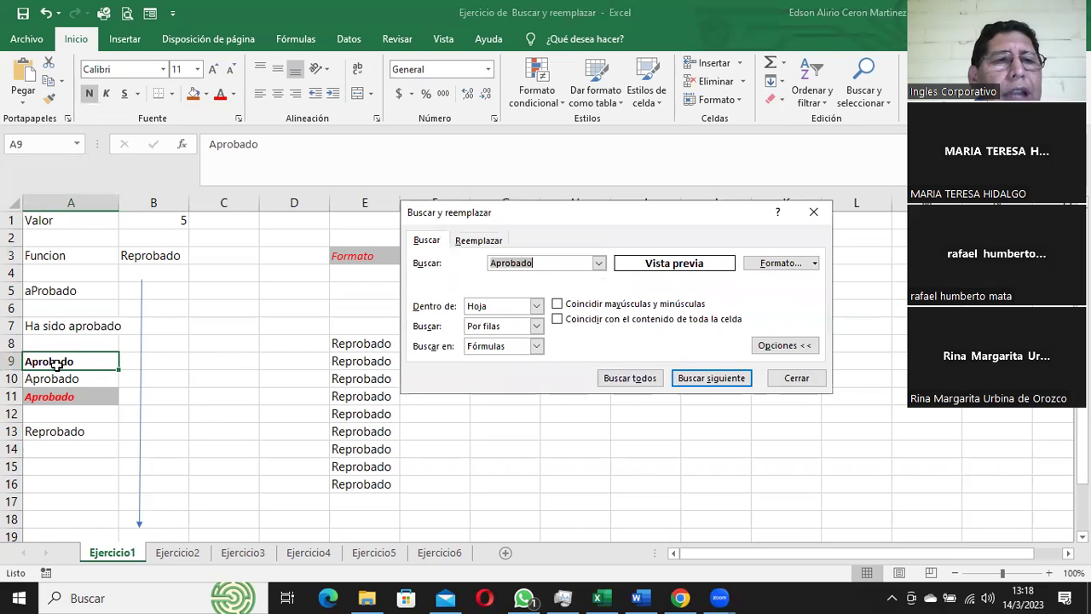
click(723, 382)
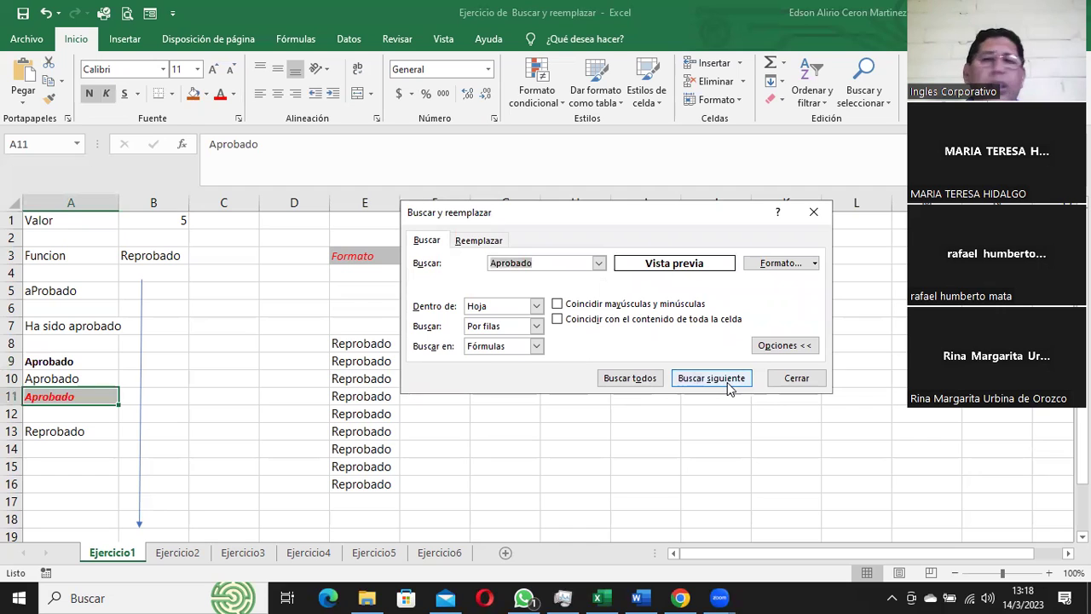
click(729, 389)
click(729, 388)
click(734, 385)
click(738, 384)
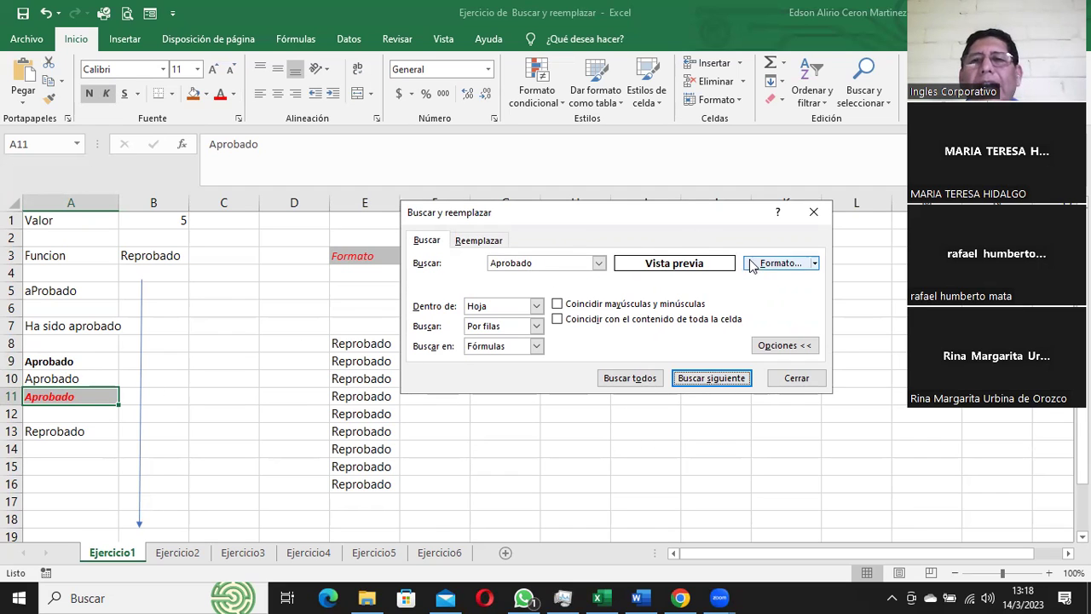
Step: Try picking the search format from a cell, then open the Format settings and cancel them
click(815, 264)
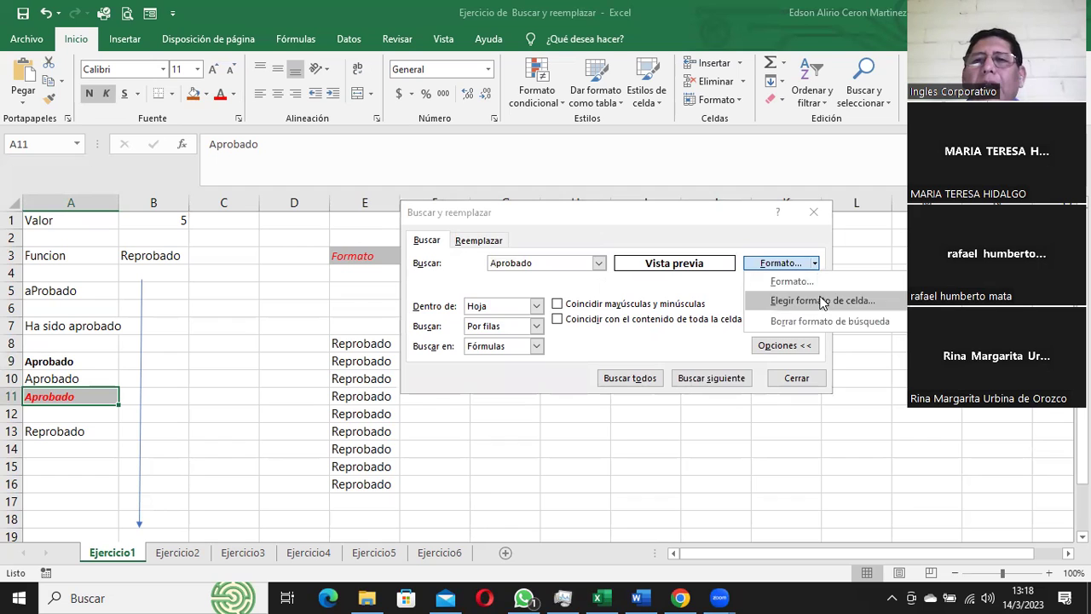
click(823, 300)
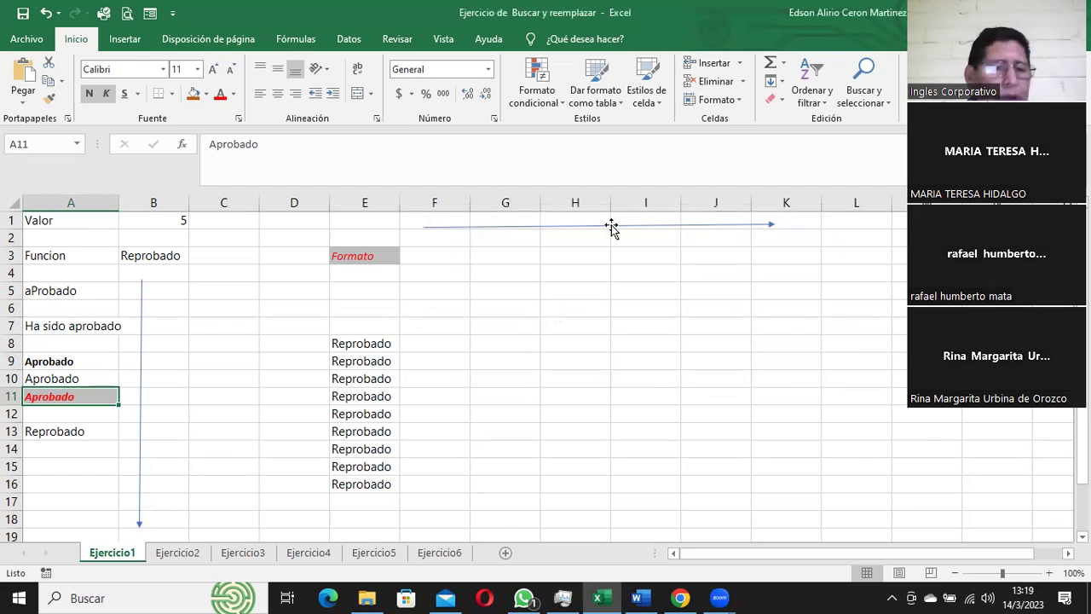
click(469, 266)
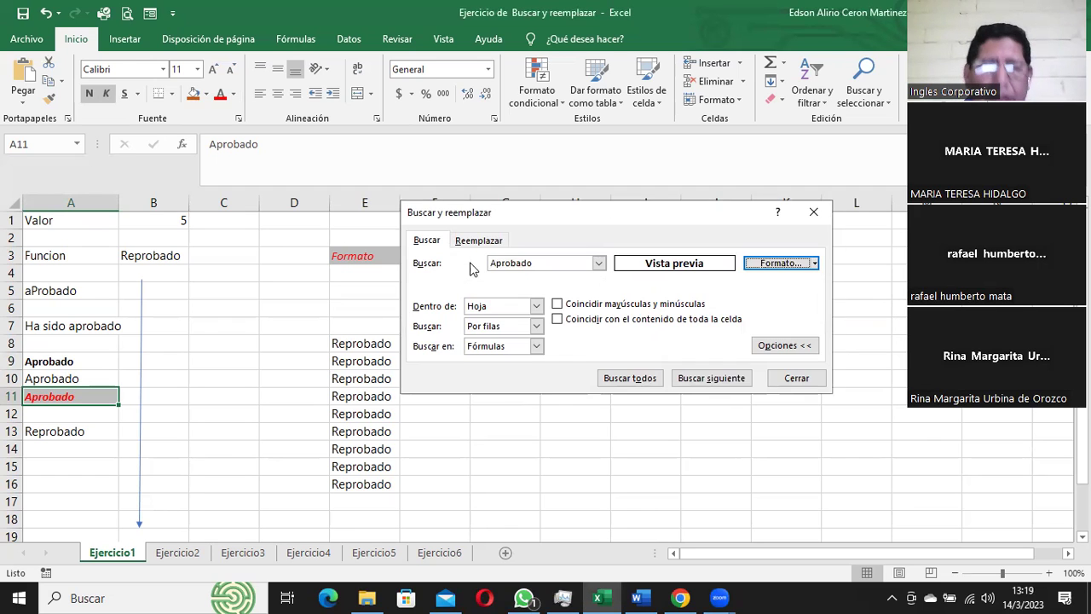
click(816, 264)
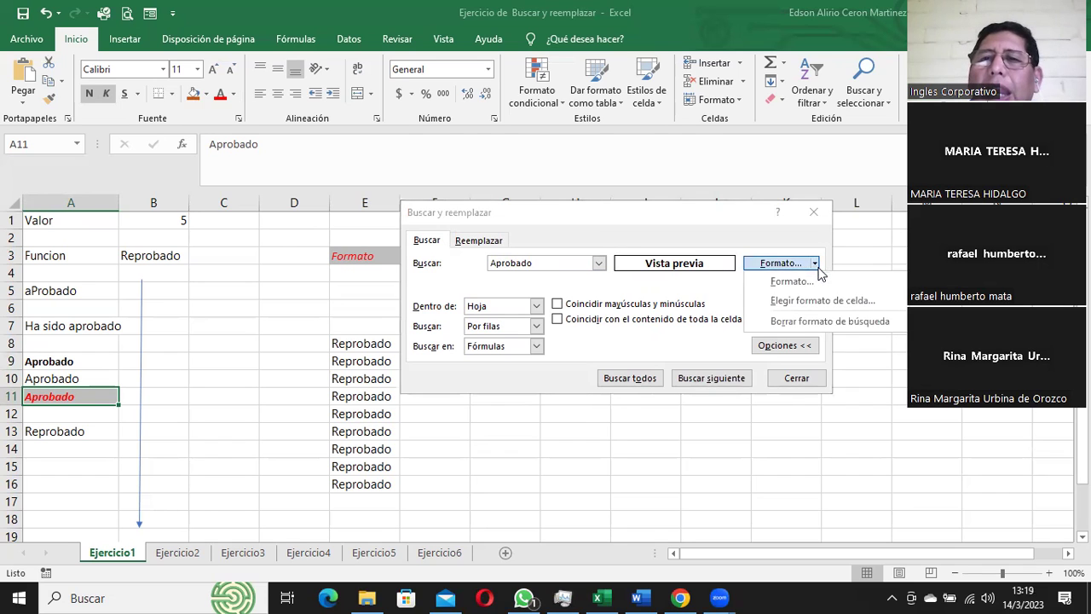
click(785, 282)
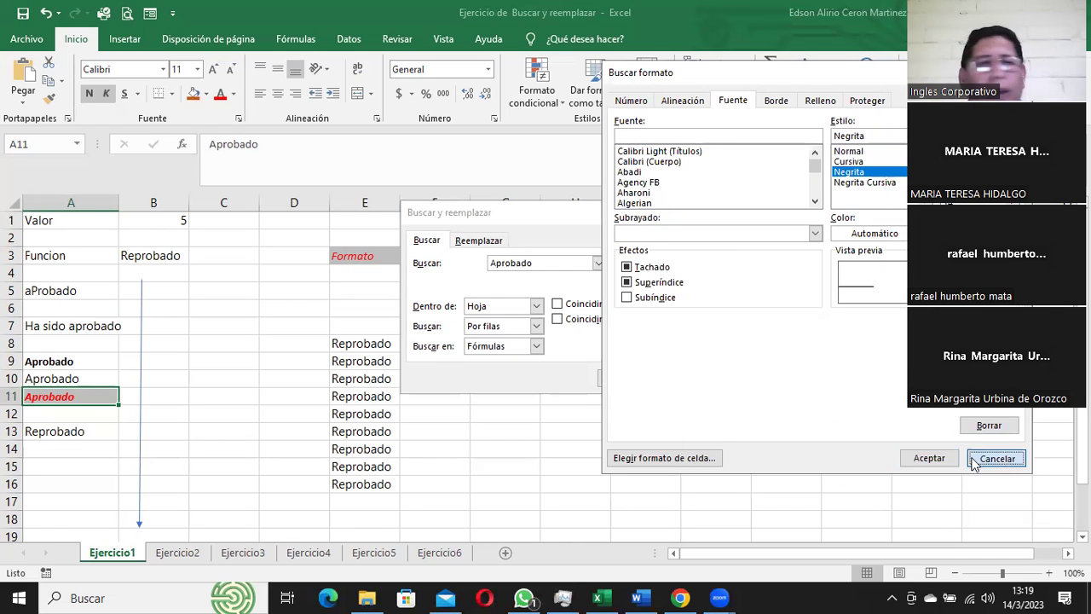
click(997, 458)
Step: From A1, require Negrita Cursiva (bold italic) format and find the matching Aprobado in A11
click(41, 226)
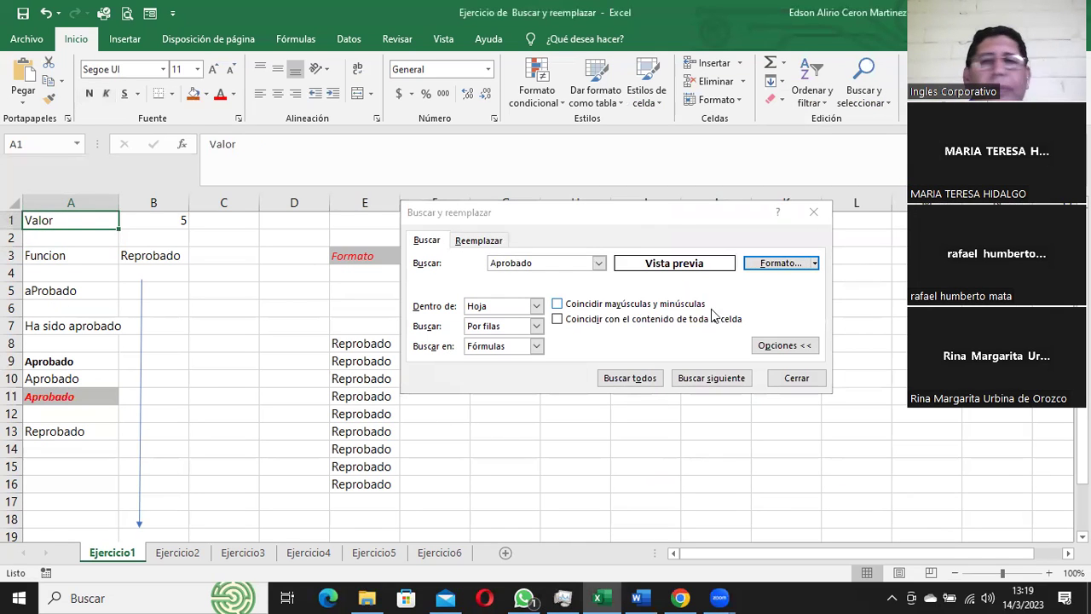
click(816, 265)
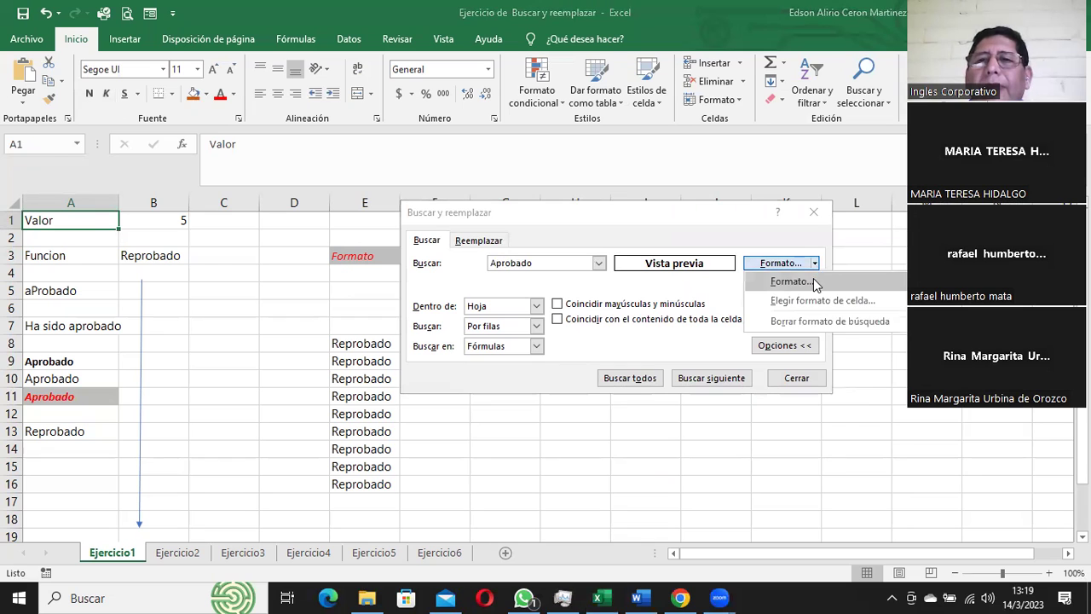
click(784, 283)
click(861, 182)
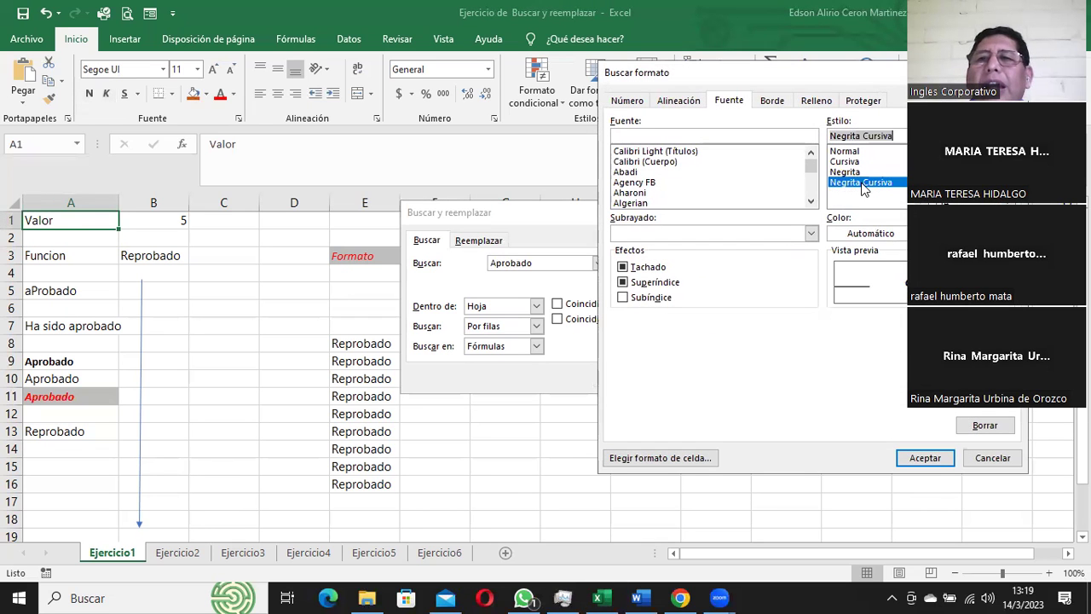
click(929, 463)
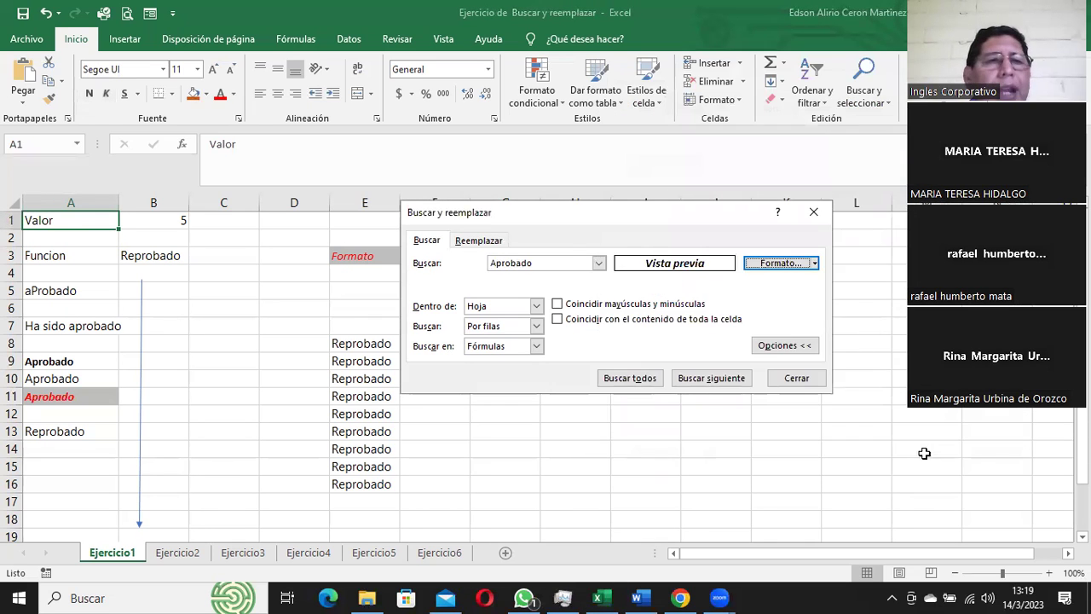
click(723, 383)
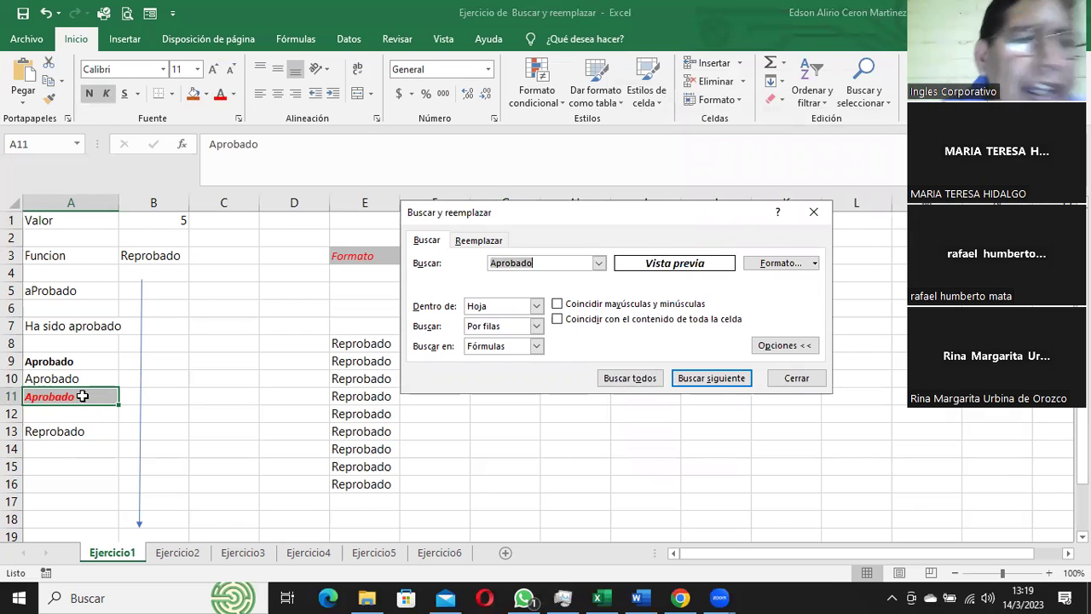
click(47, 363)
click(53, 397)
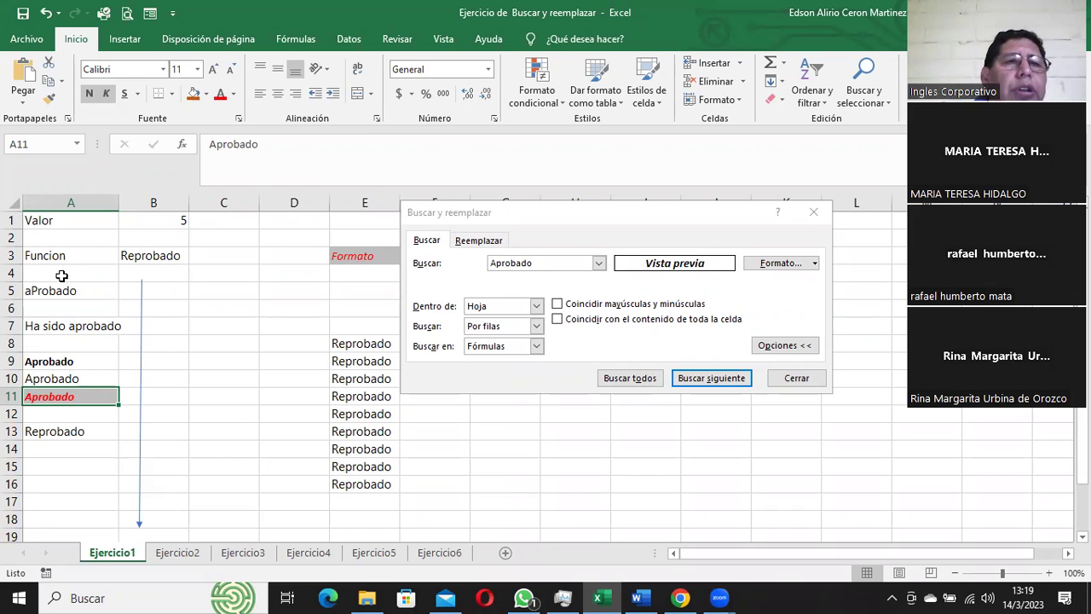
click(61, 222)
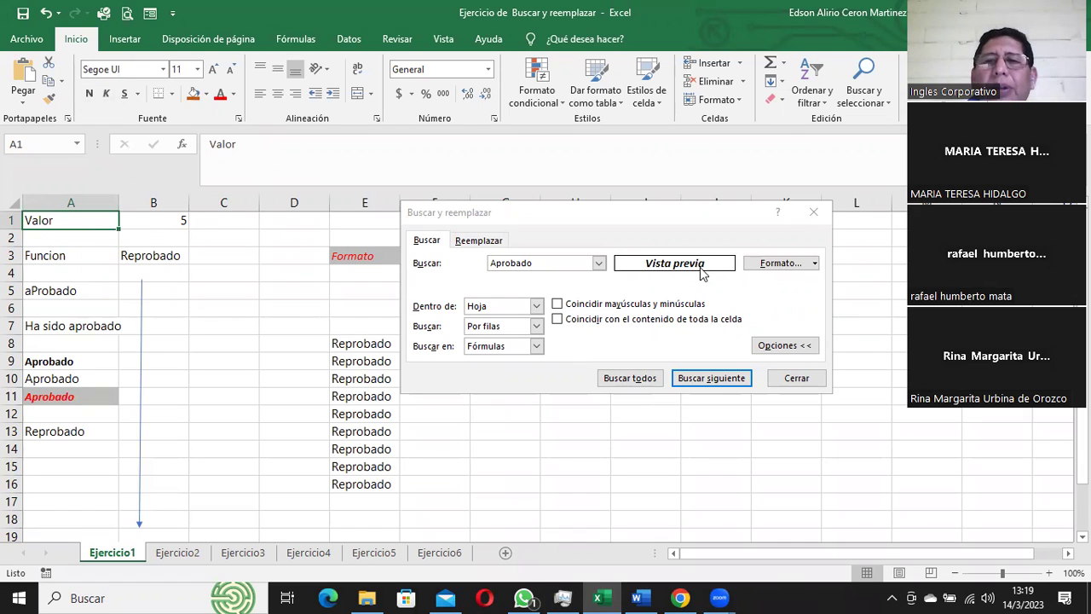
drag(556, 218, 531, 189)
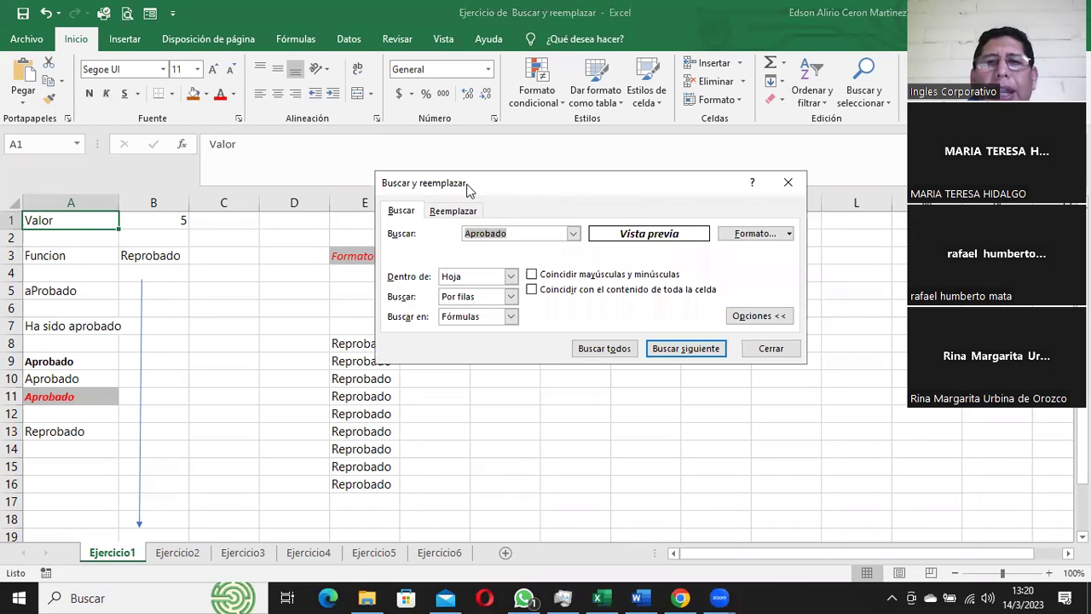
Step: Copy cell E3's red italic format into the search and find Aprobado in A11
click(790, 237)
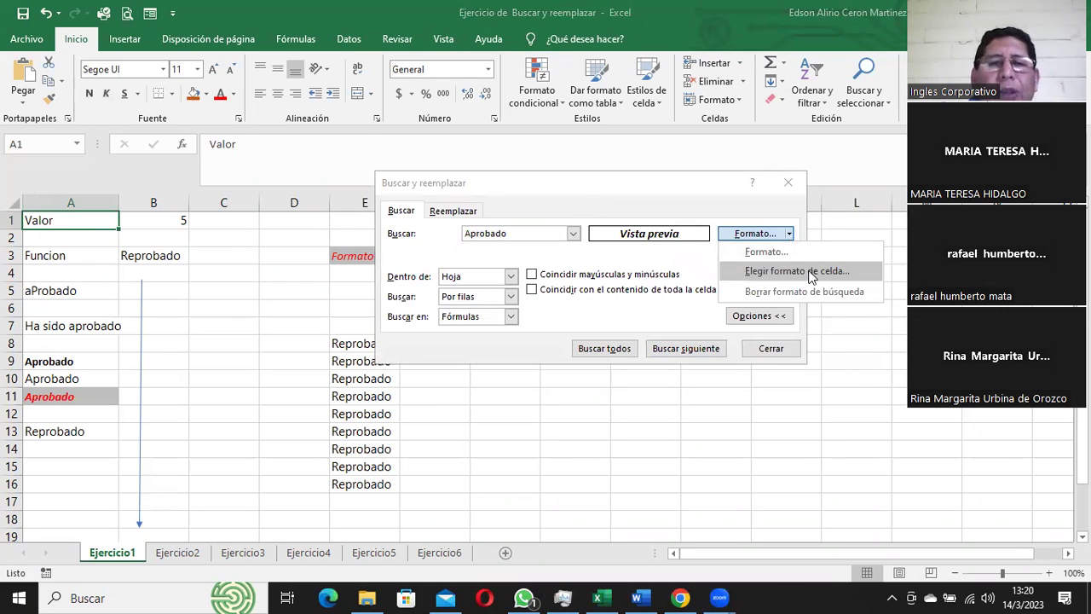
click(810, 273)
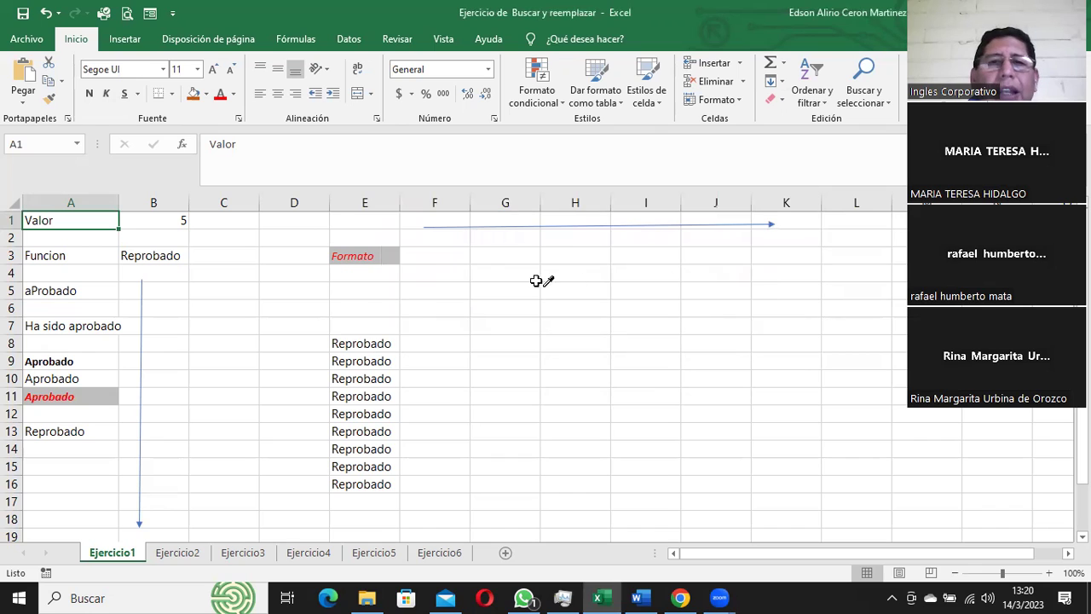
click(370, 256)
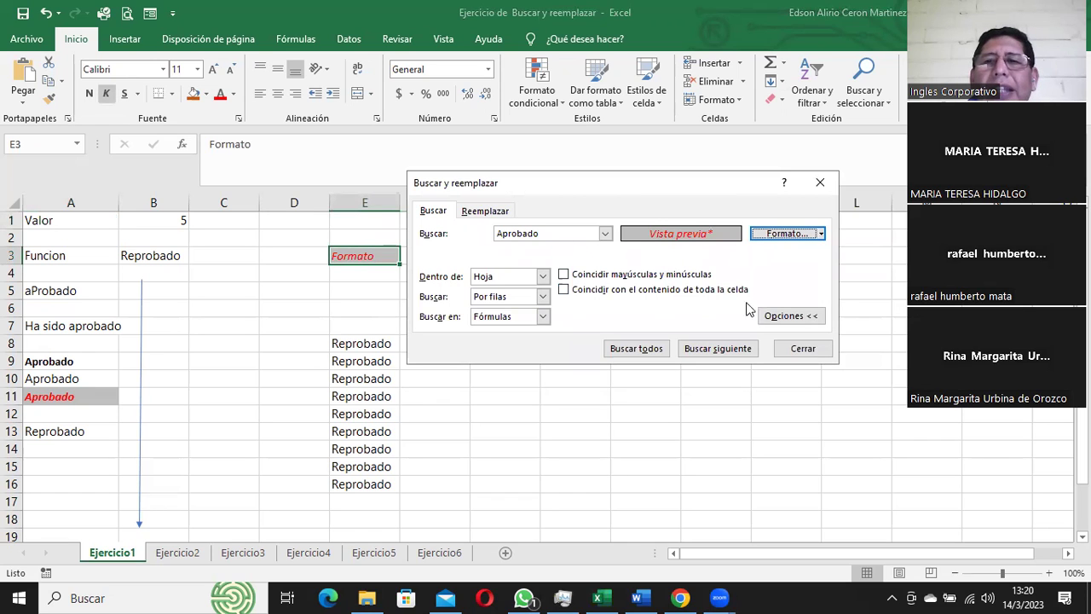
click(729, 356)
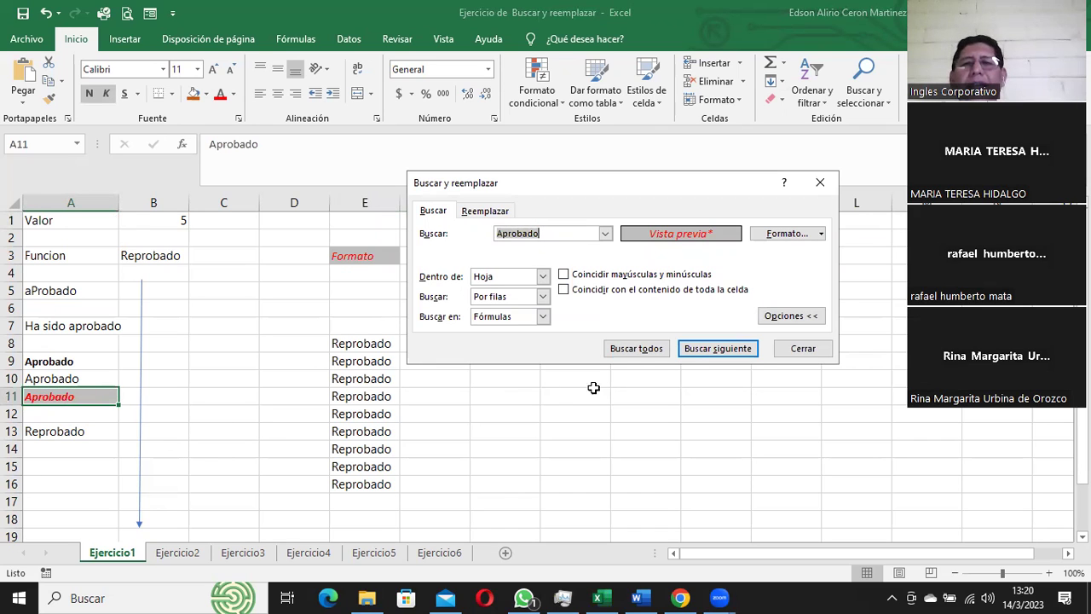
click(701, 356)
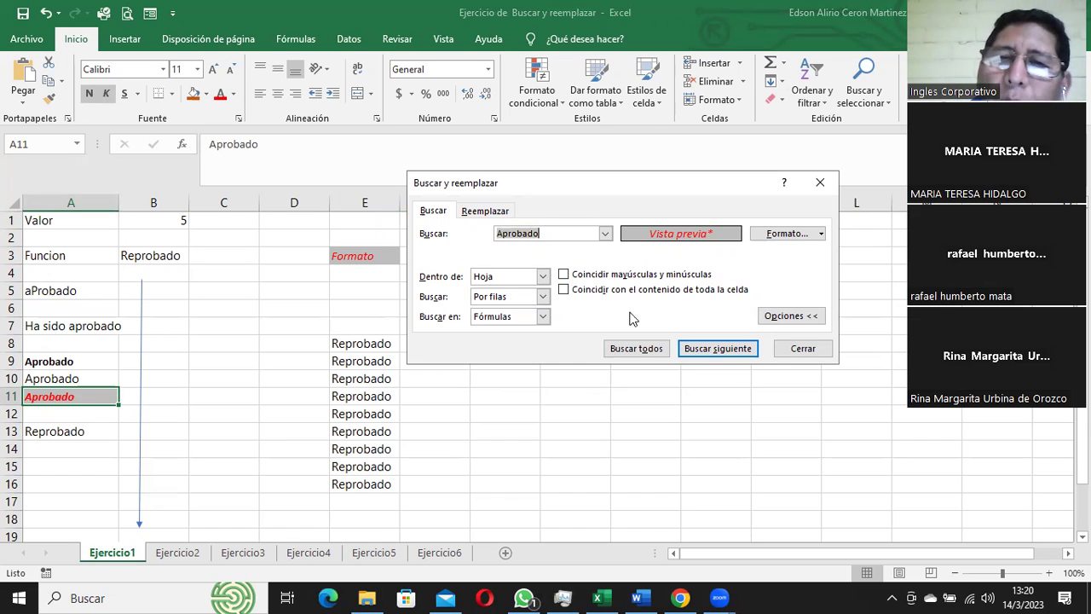
Step: Open the Formato dropdown to show the options for setting or clearing the search format
click(555, 233)
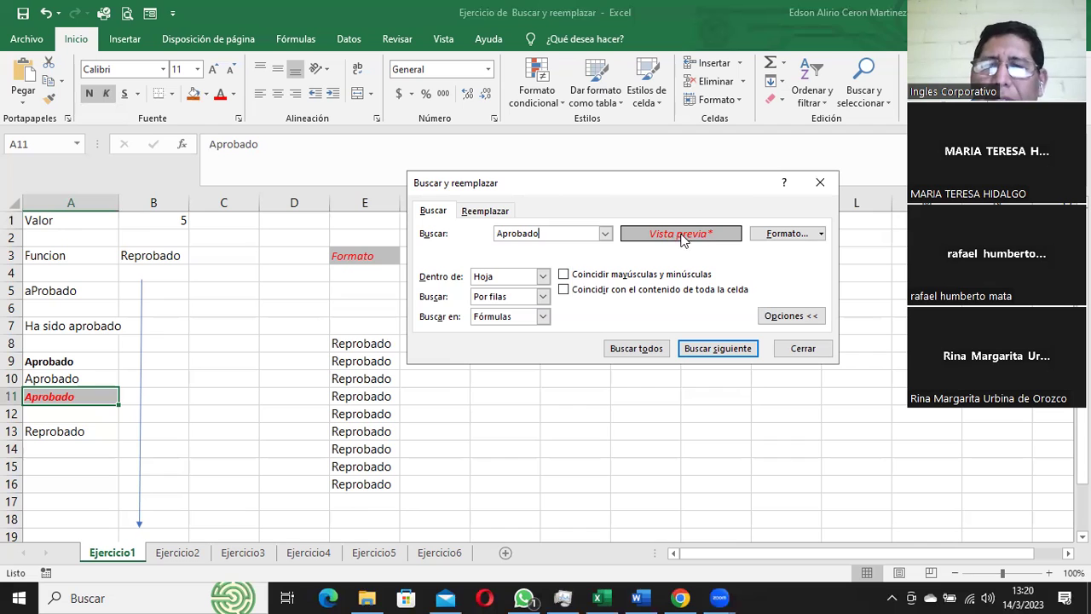
click(821, 234)
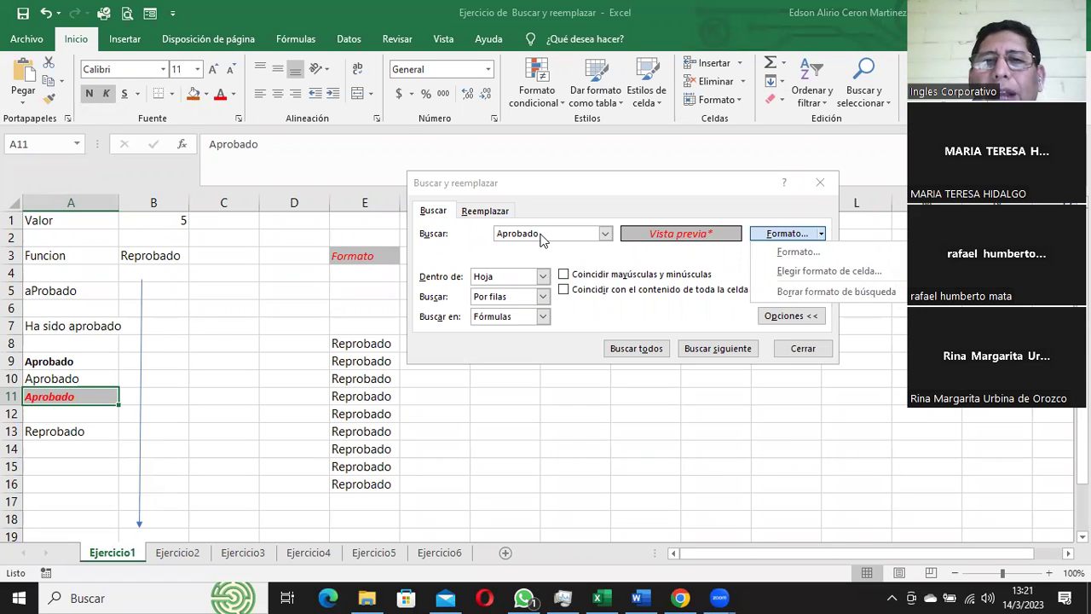
Step: Clear the search format with Borrar formato de búsqueda and close the Find and Replace dialog
click(823, 292)
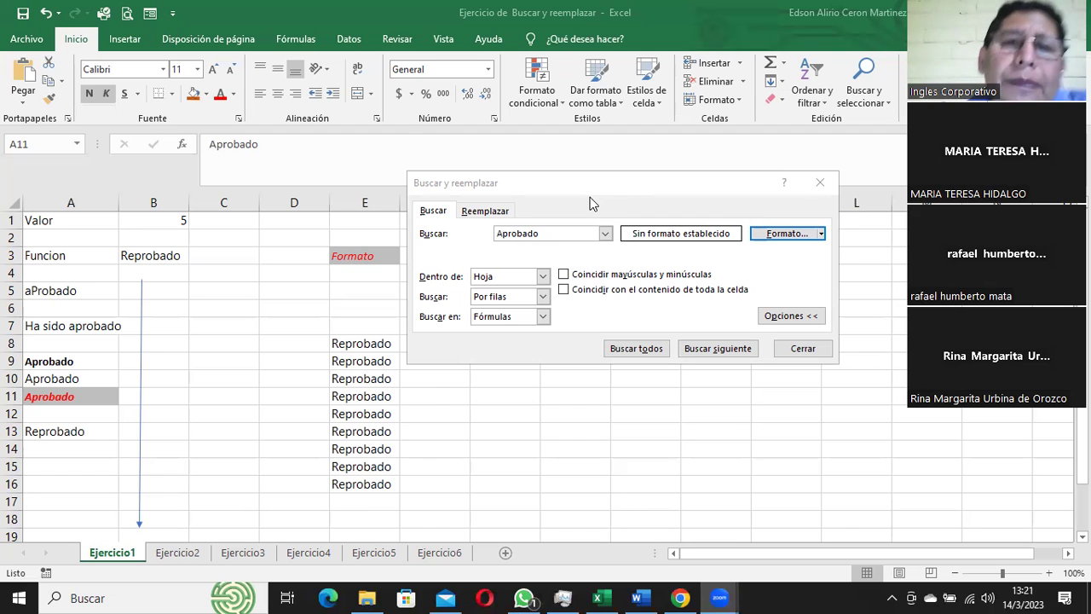
click(821, 182)
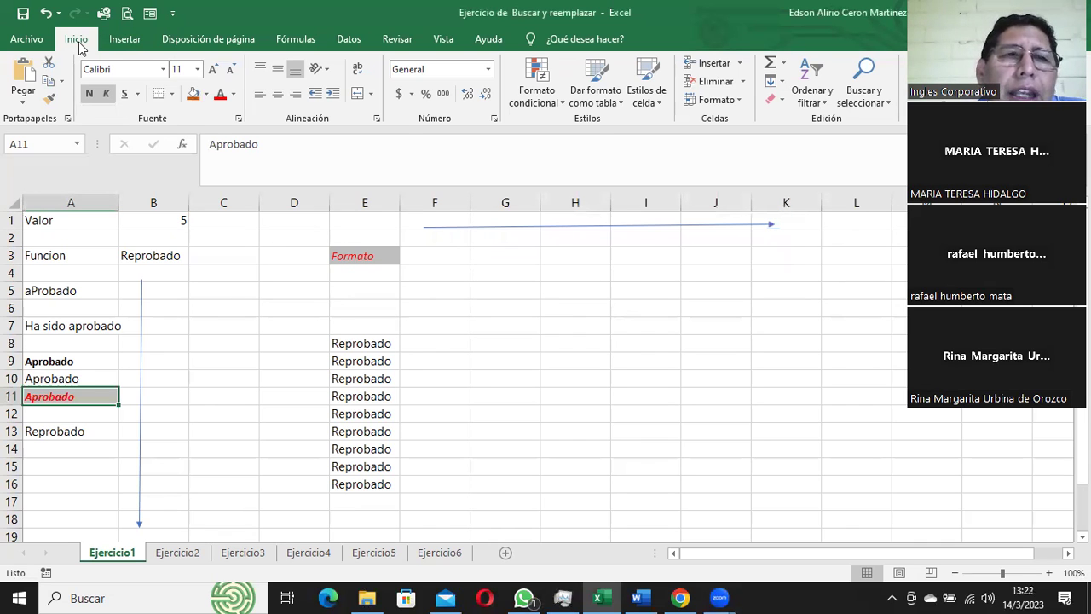
Step: Open Find and Replace from Find & Select and with Ctrl+L, closing it each time
click(865, 98)
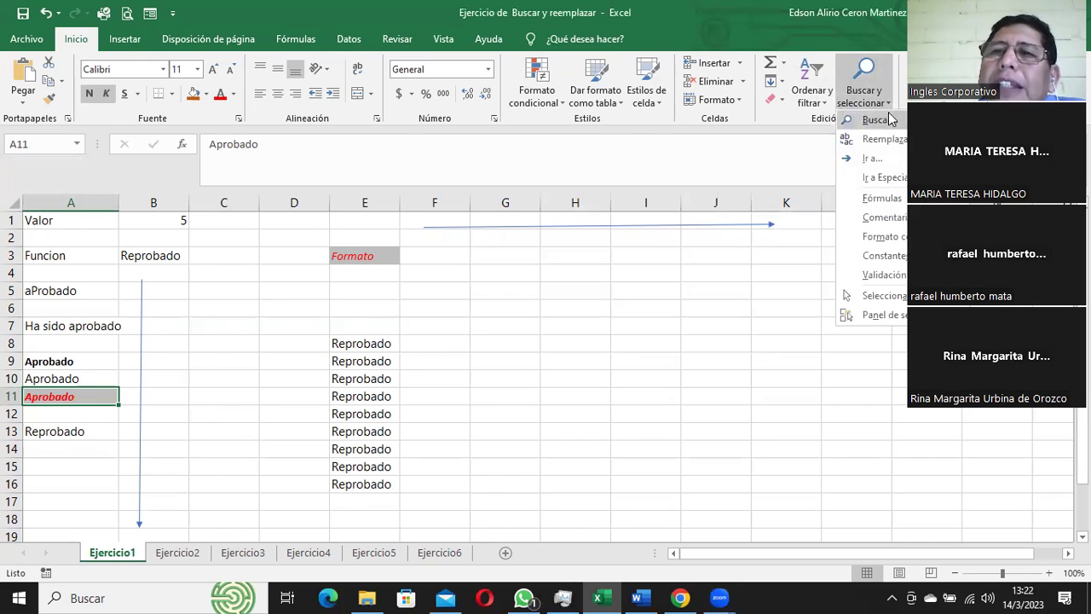
click(891, 138)
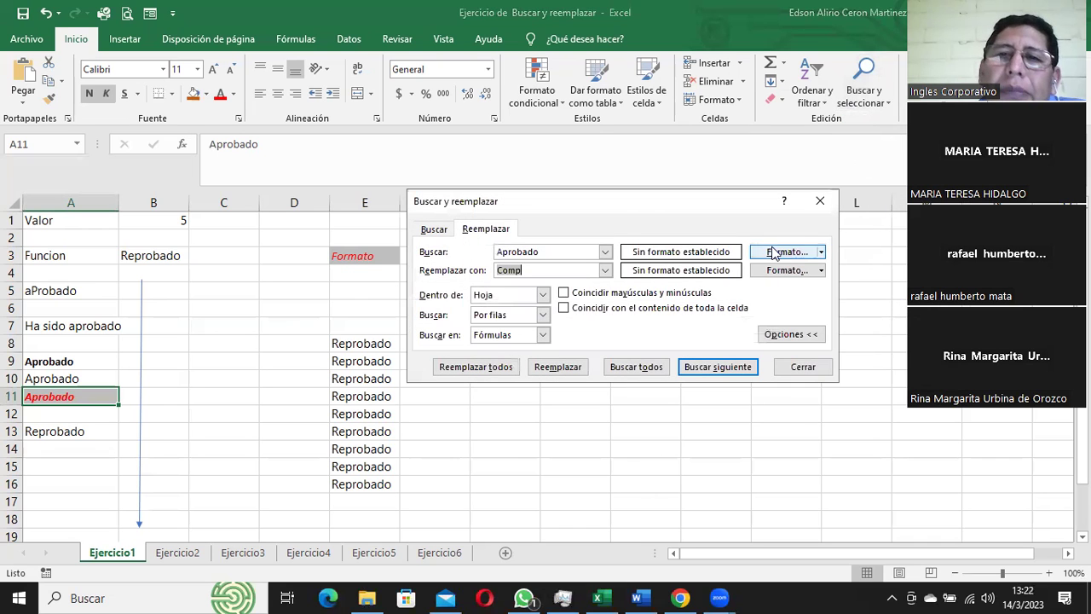
click(801, 367)
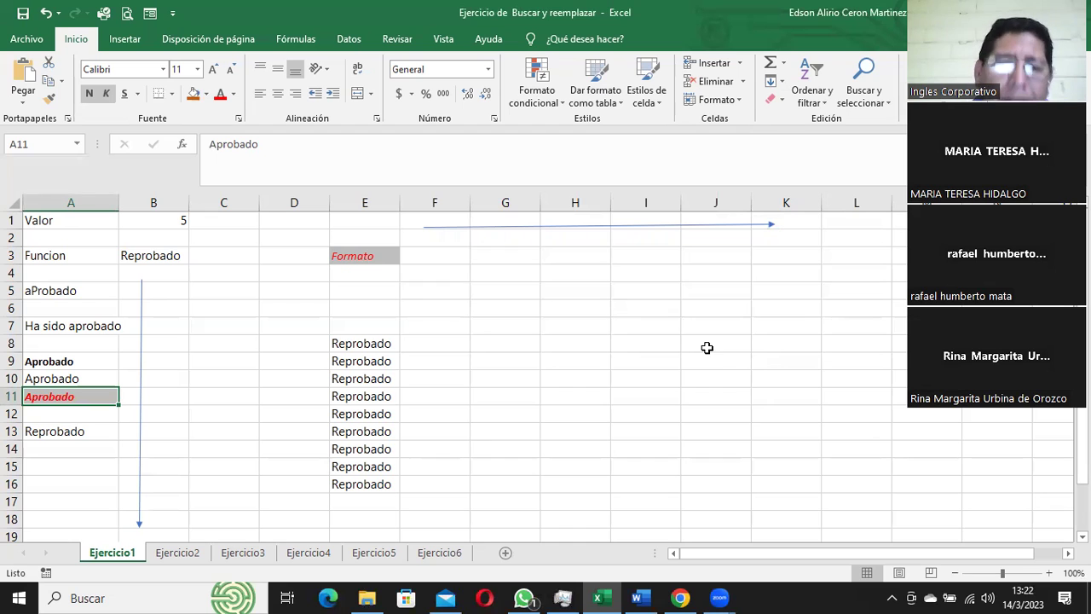
key(ctrl+l)
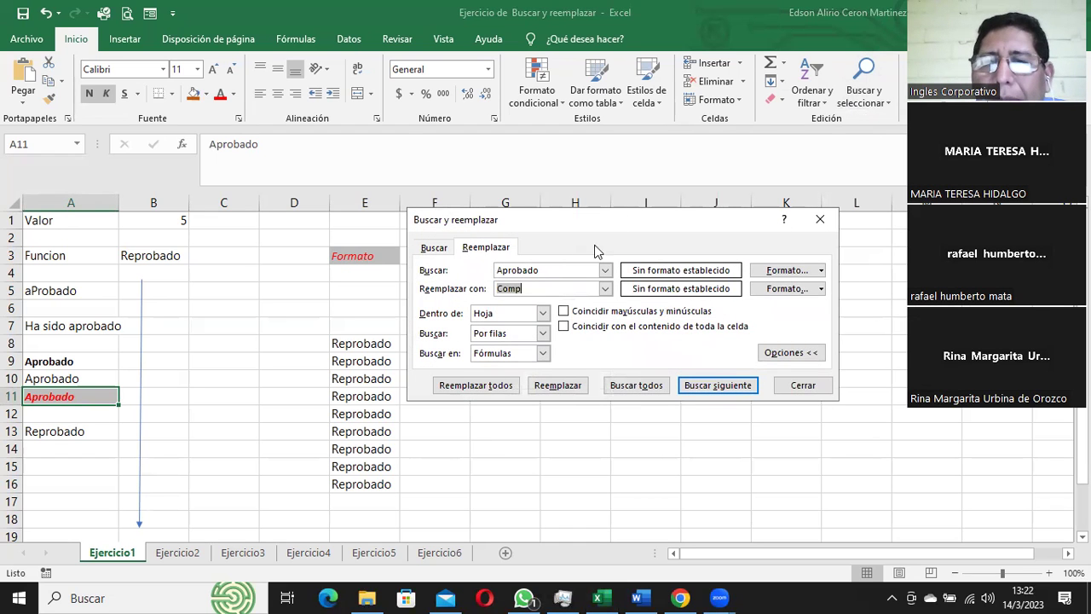
click(801, 388)
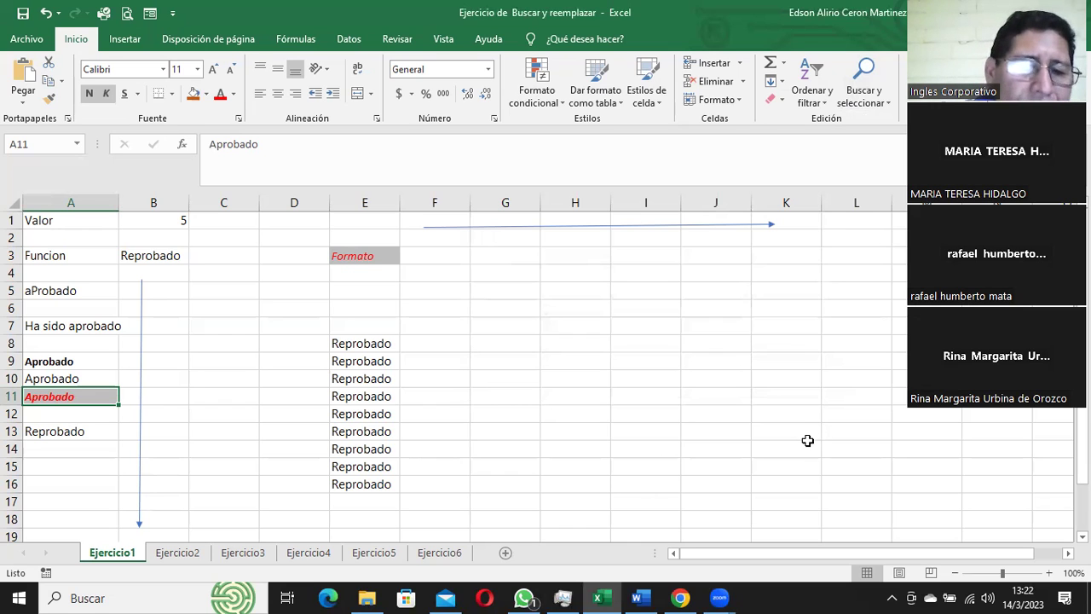
Step: Reopen with Ctrl+B, set Reemplazar to swap Aprobado for Reprobado, and move the dialog up-right
key(ctrl+b)
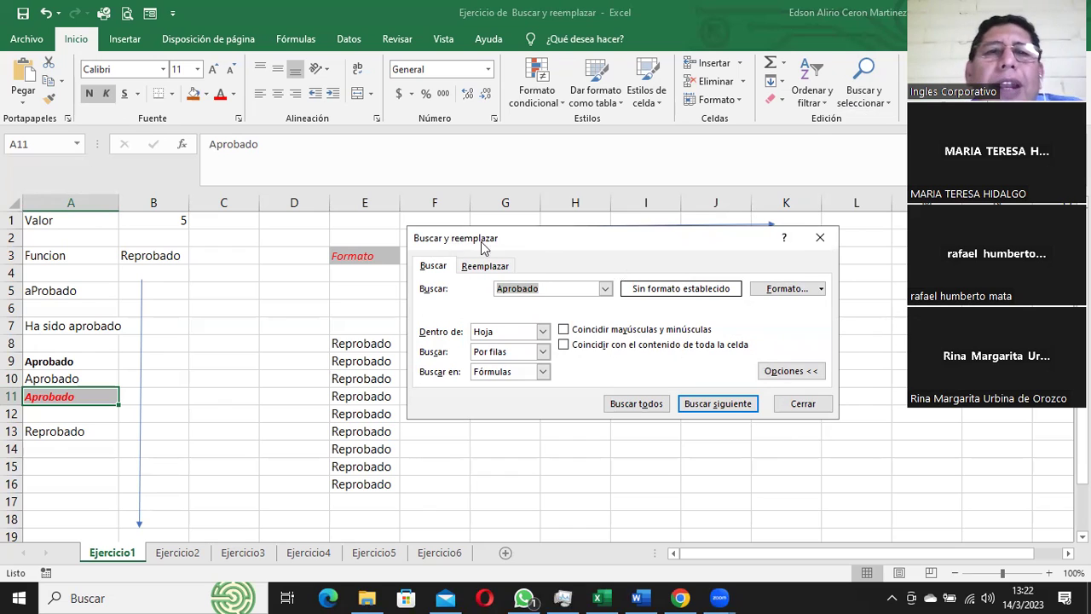
click(449, 268)
click(482, 267)
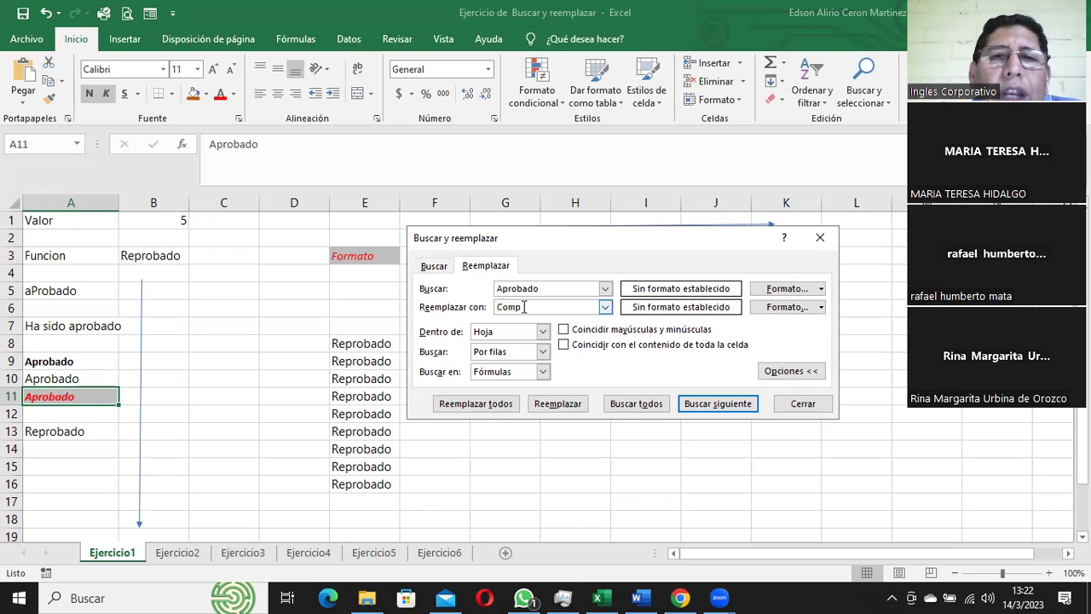
text(Reprobado)
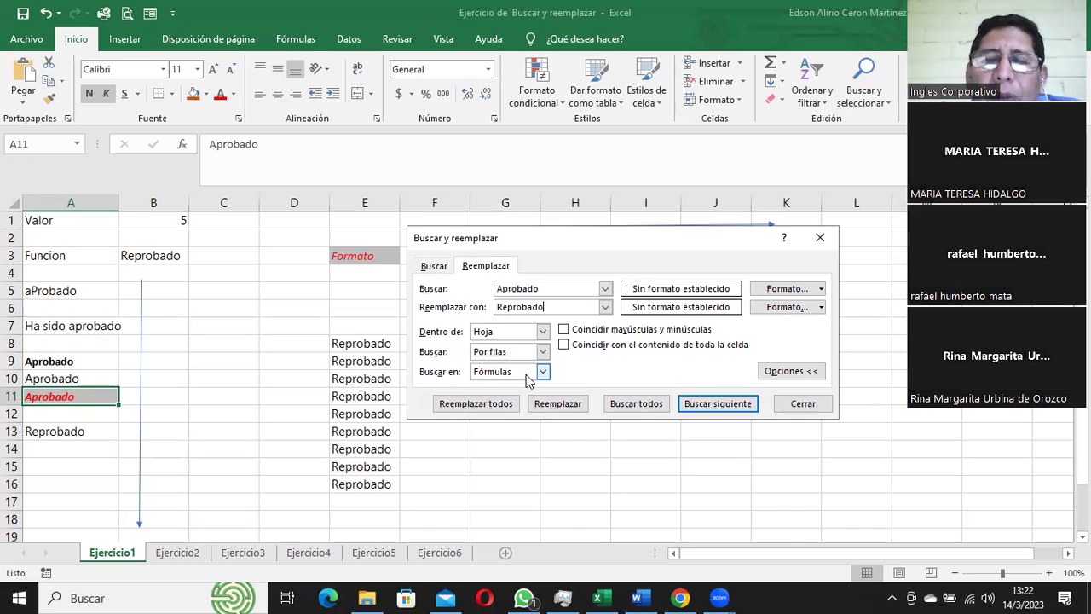
click(432, 265)
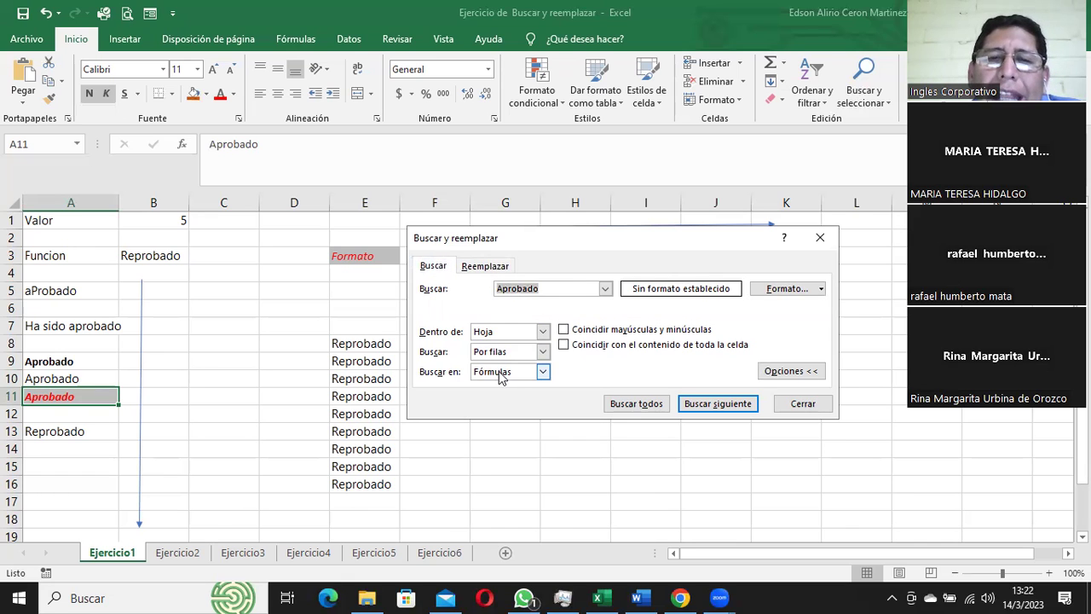
click(487, 265)
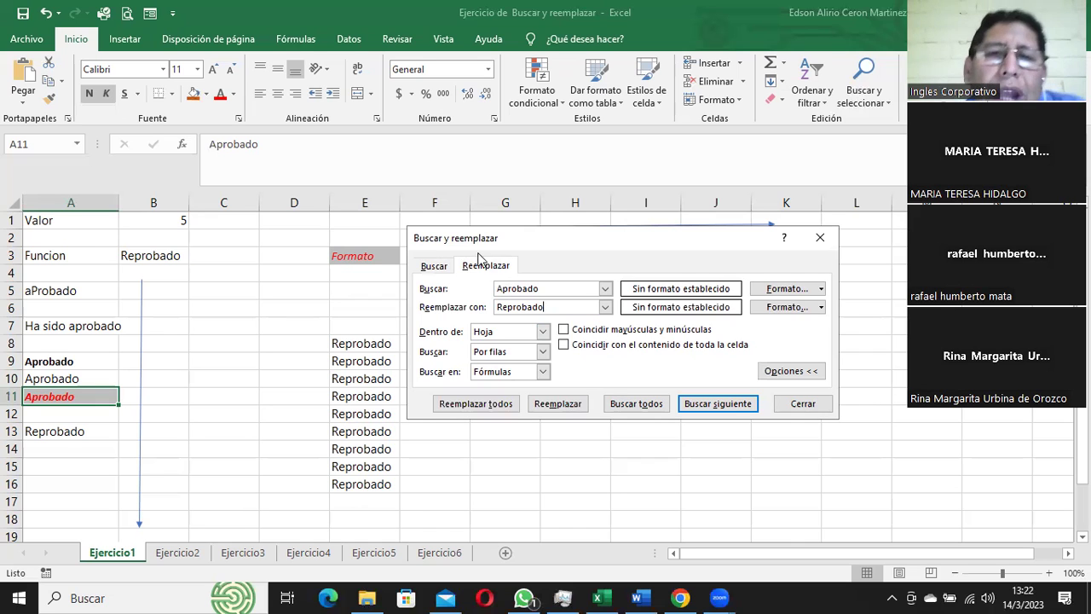
drag(574, 233, 659, 98)
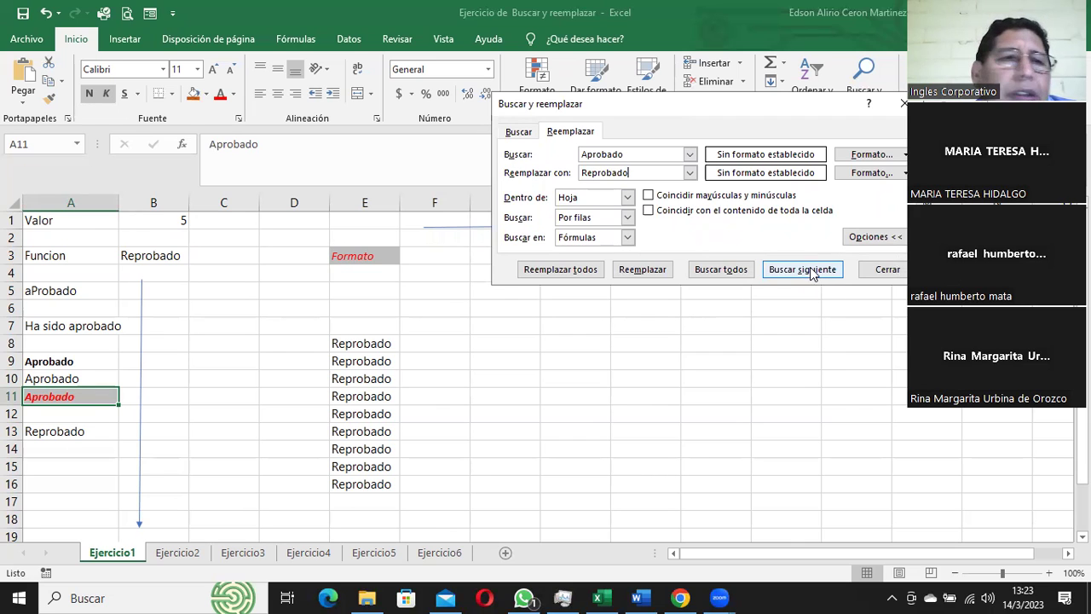
Step: Starting from A1, find the first Aprobado matches in B3 and then A5
click(53, 222)
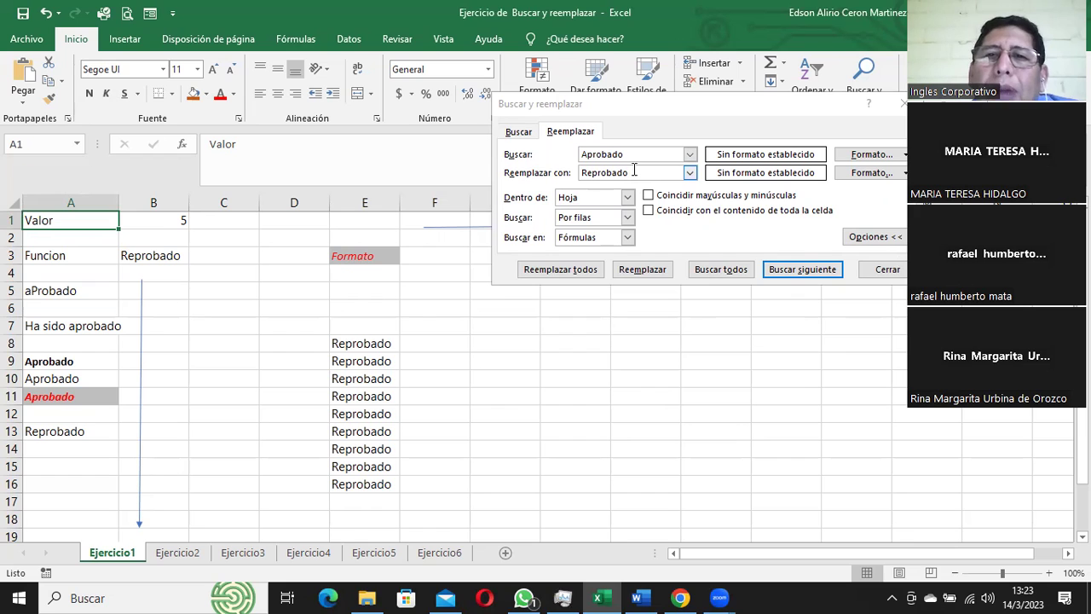
click(634, 172)
click(816, 273)
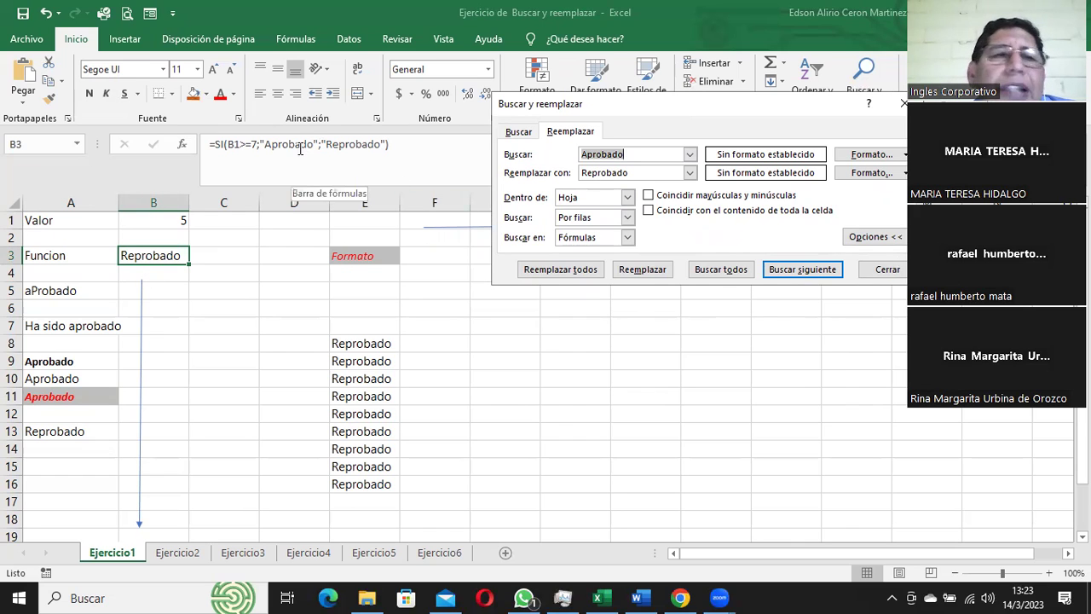
click(801, 269)
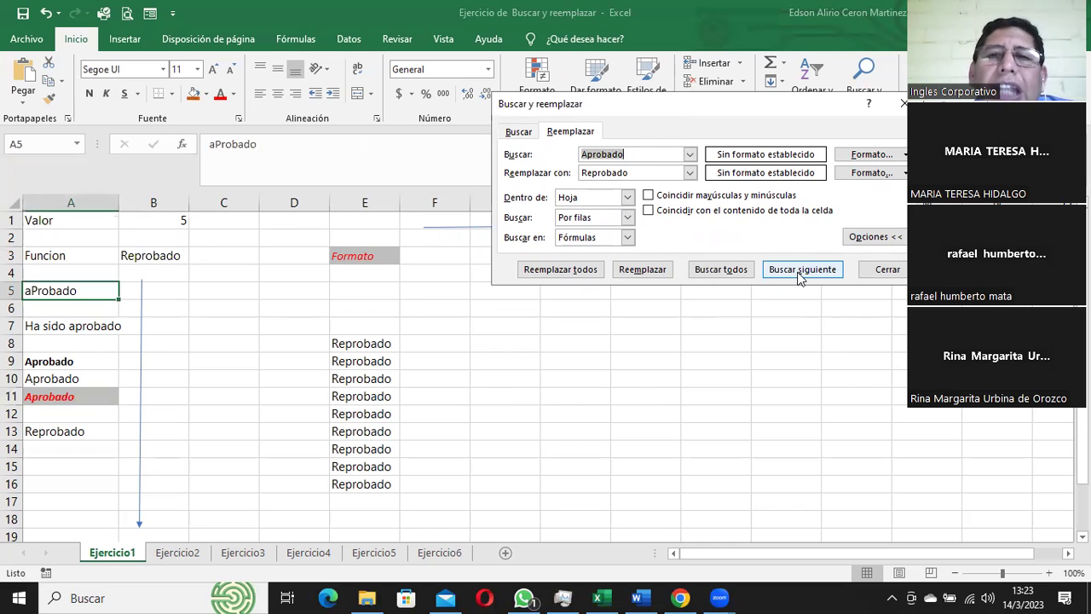
Step: Replace the matches in A5, A7 and A9 with Reprobado, then skip through the remaining matches
click(651, 272)
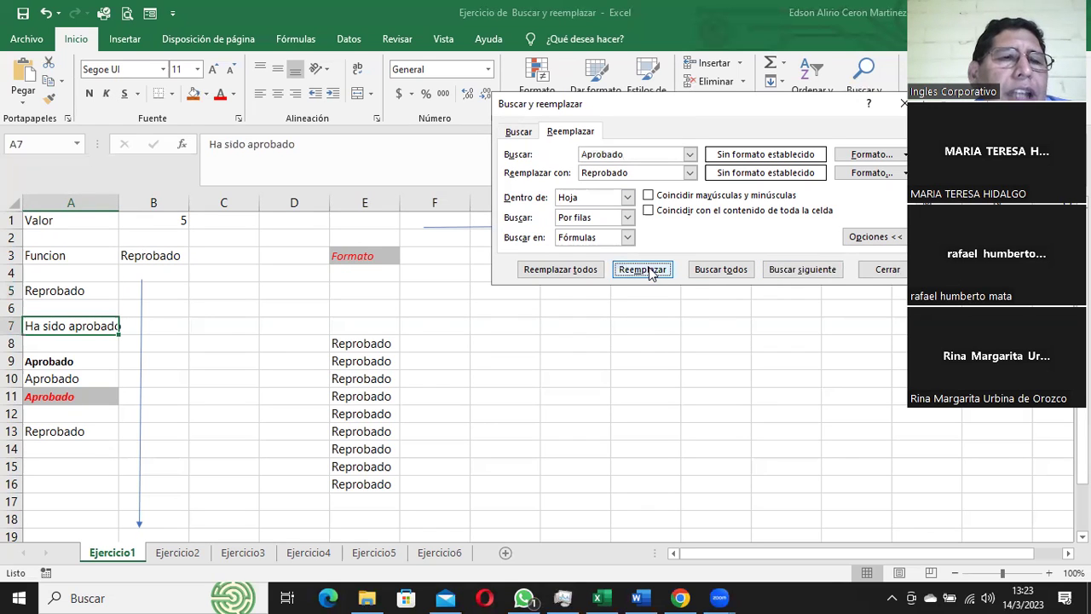
click(650, 272)
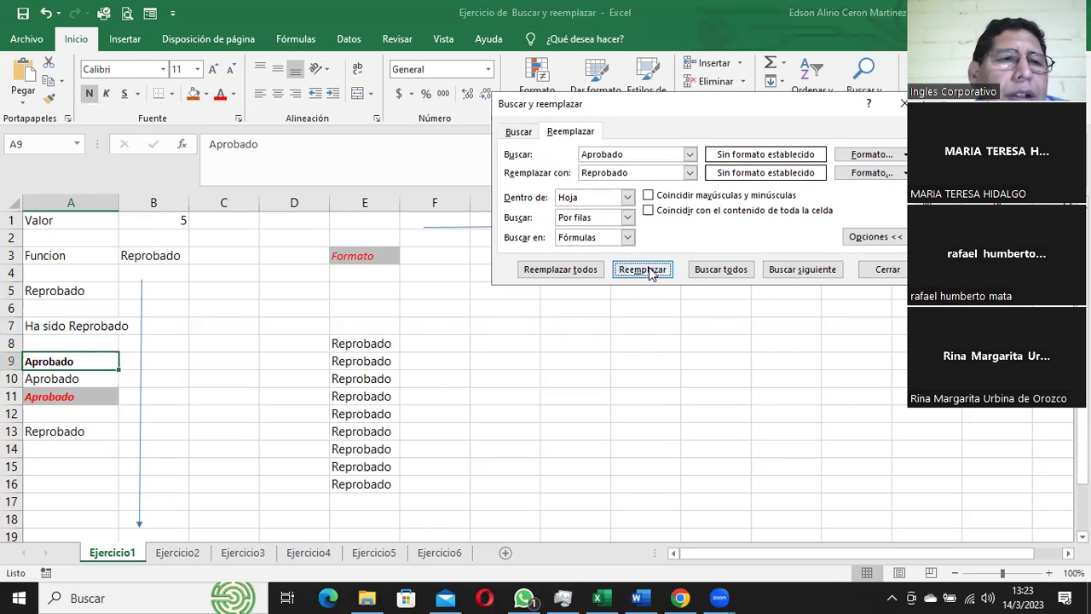
click(650, 272)
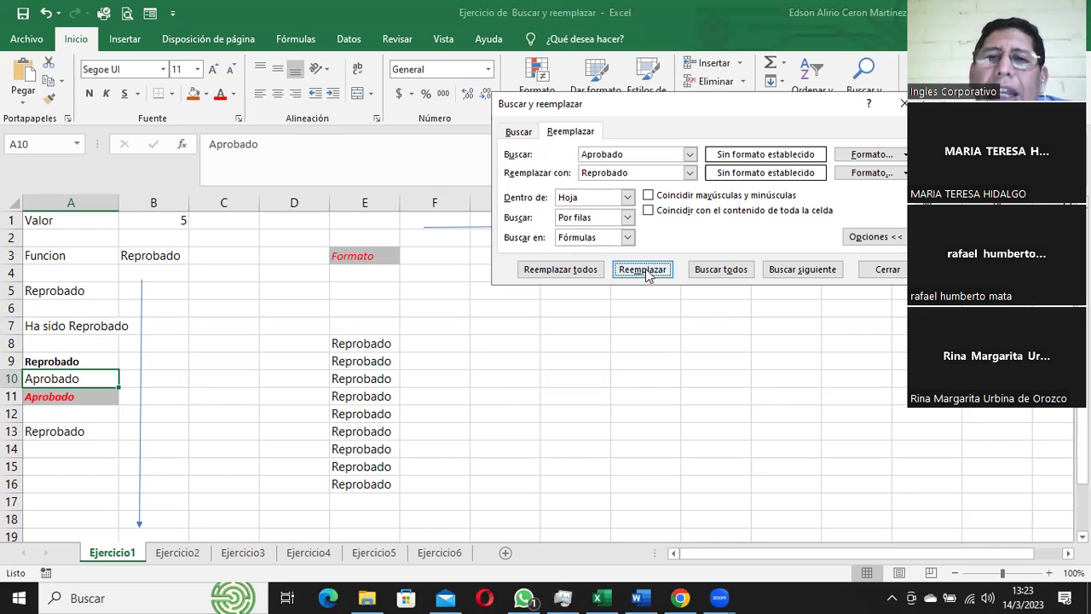
click(802, 271)
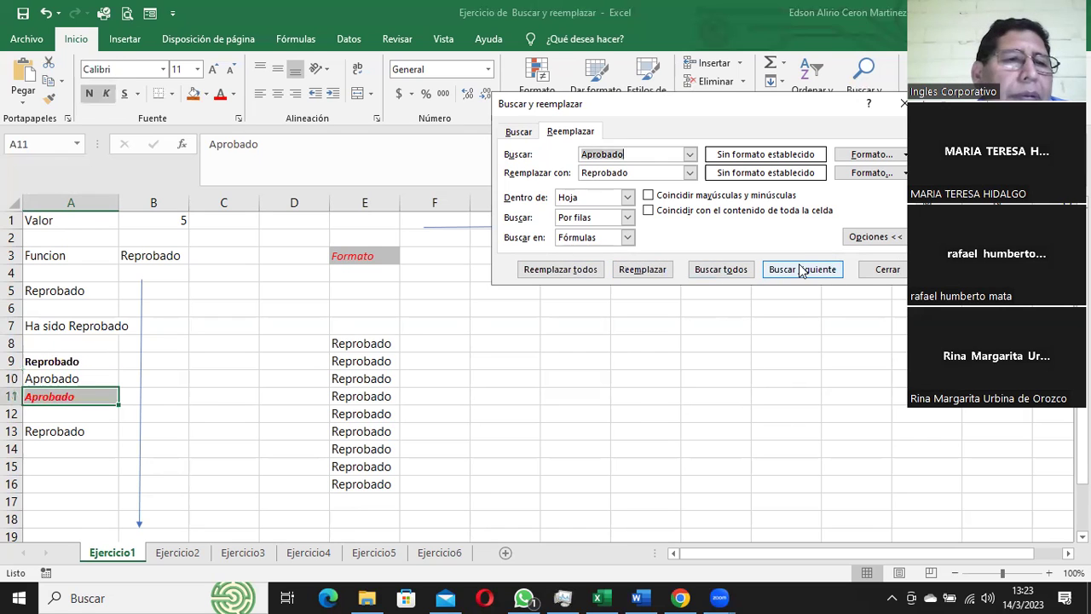
click(801, 271)
click(801, 271)
click(801, 271)
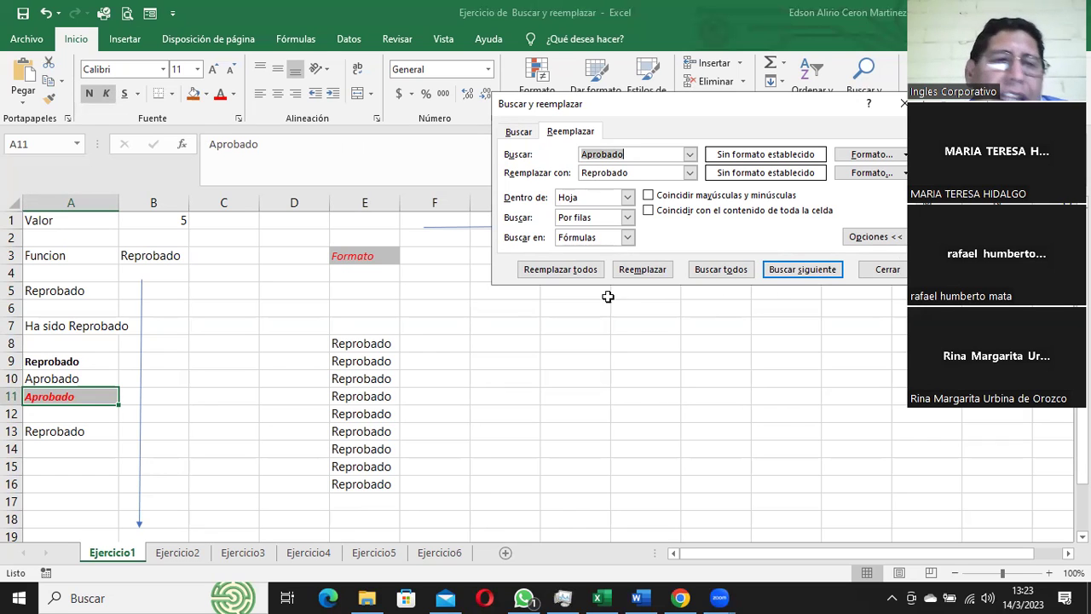
Step: Replace All remaining Aprobado matches (3 replacements), check B3's formula, and close the dialog
click(568, 269)
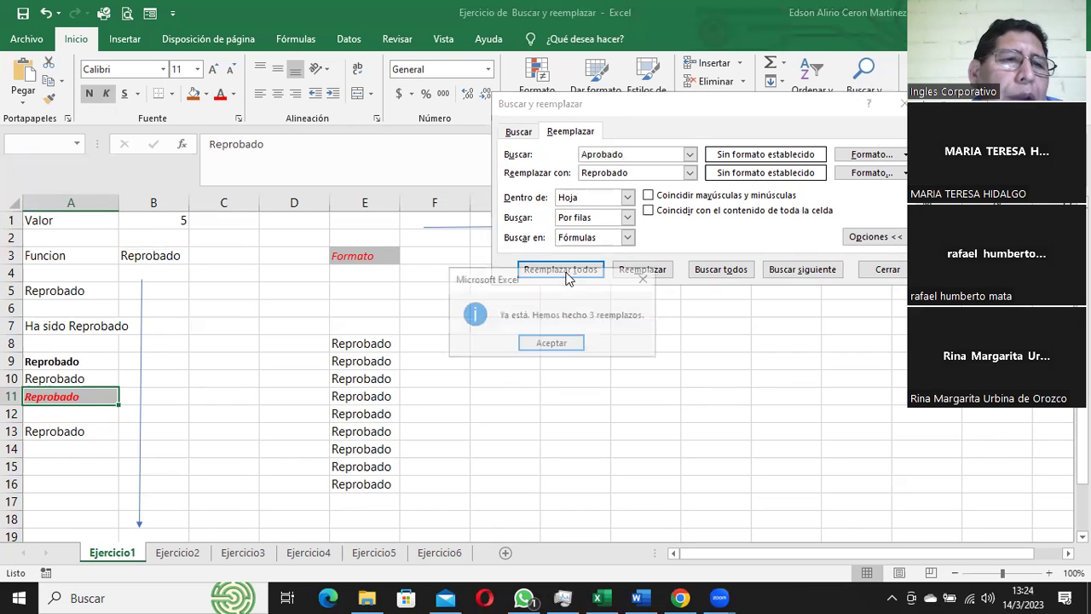
click(543, 344)
click(161, 256)
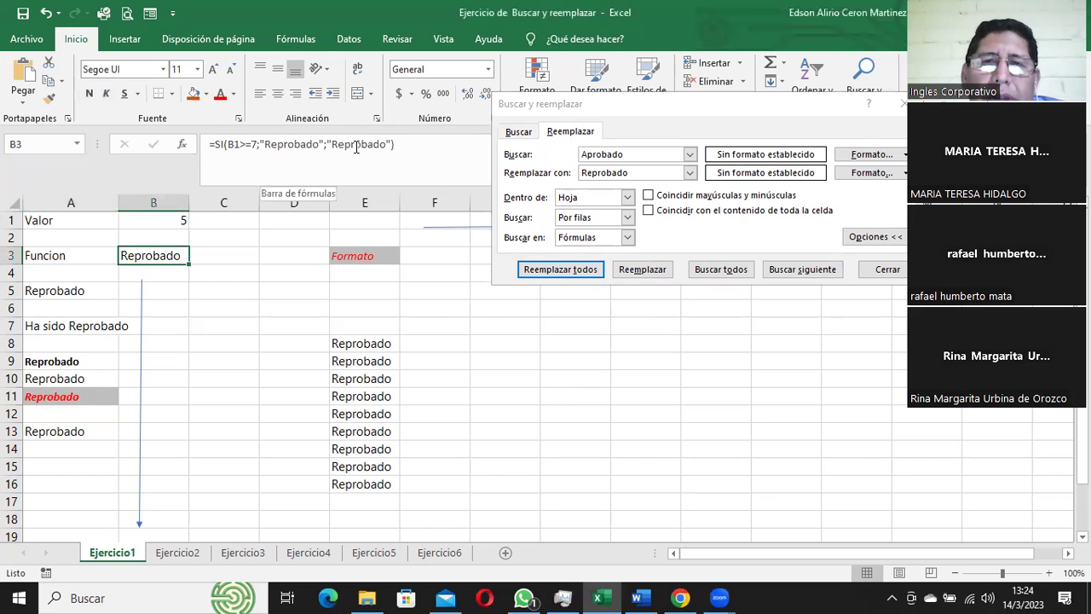
click(888, 269)
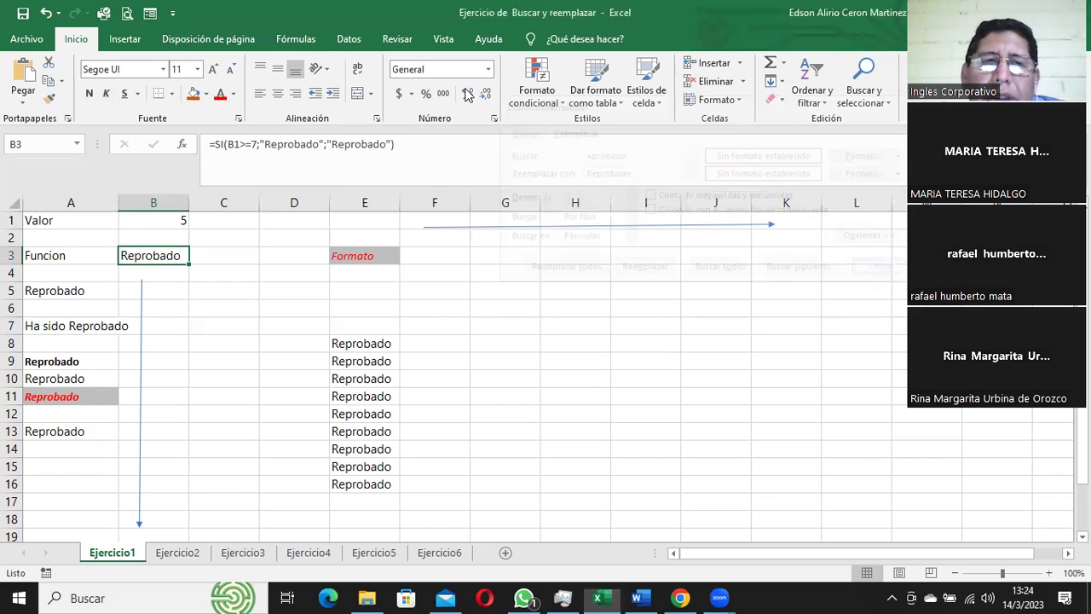
Step: Undo the replacements in A10–A11, A9, A7 and A5, restoring their original text
click(47, 14)
click(47, 13)
click(47, 13)
click(46, 14)
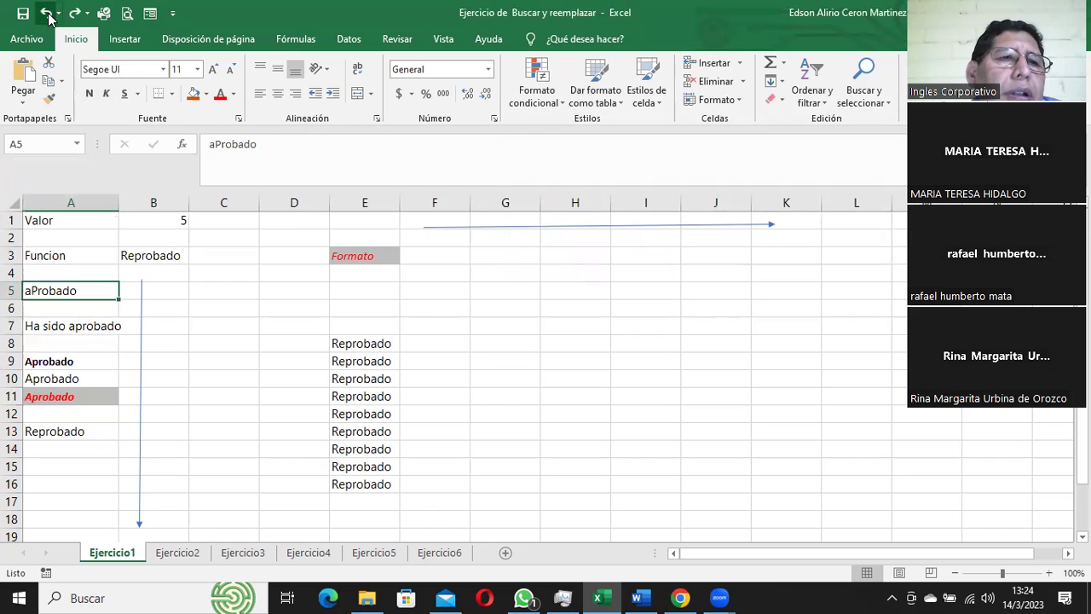
Step: Undo once more to return B1 to 10, then select an empty cell
click(47, 13)
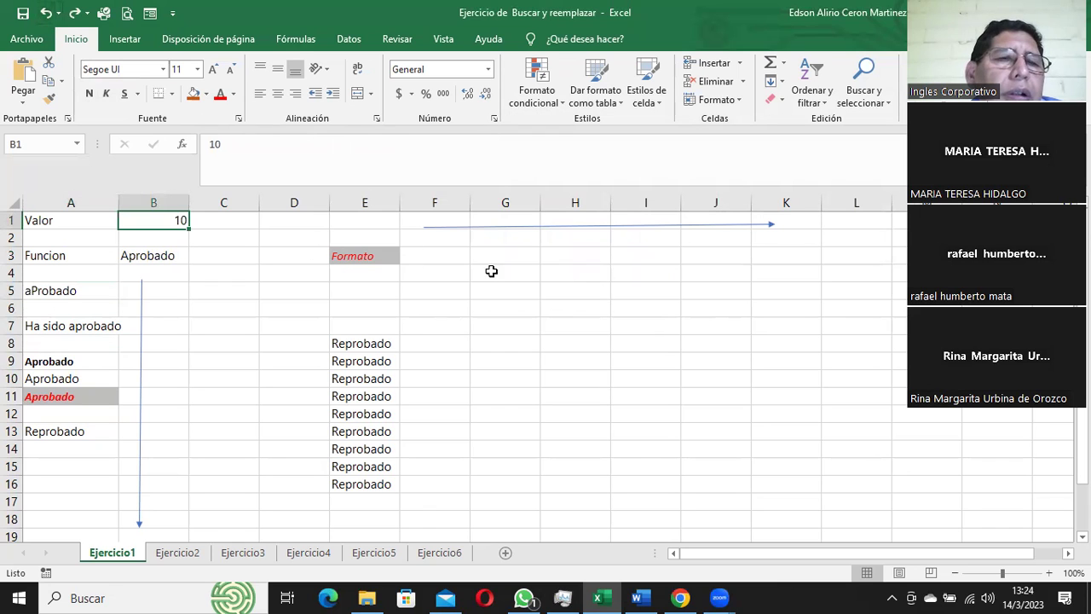
click(579, 322)
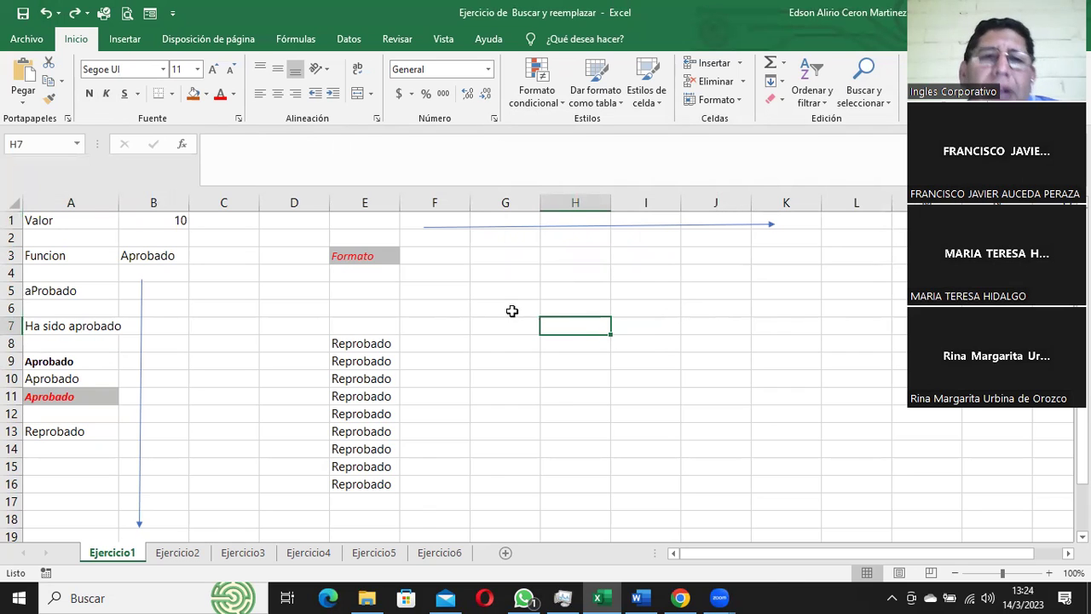
click(484, 290)
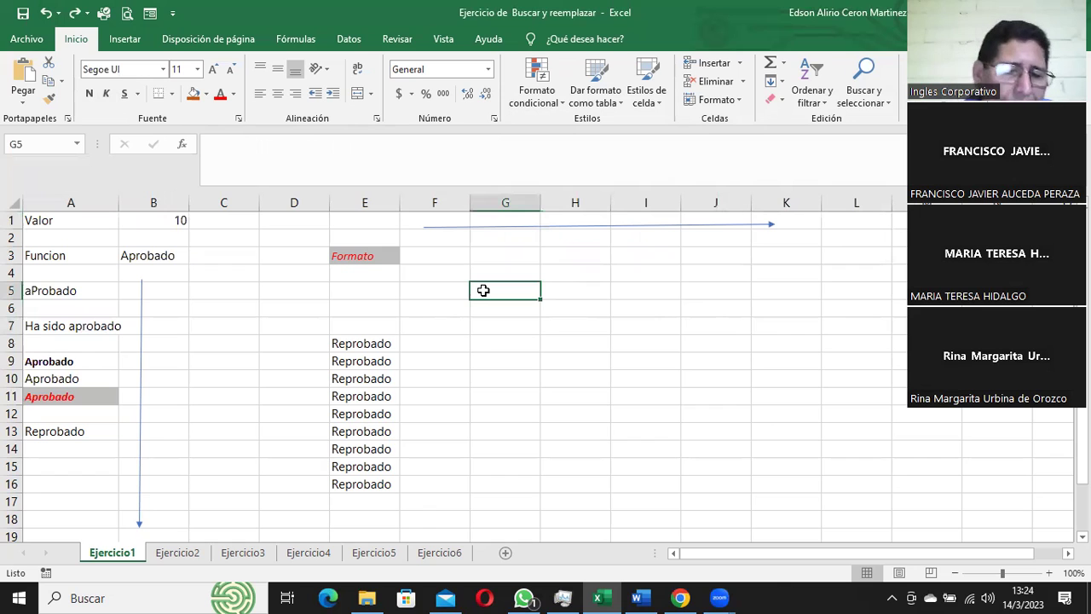
key(ctrl+l)
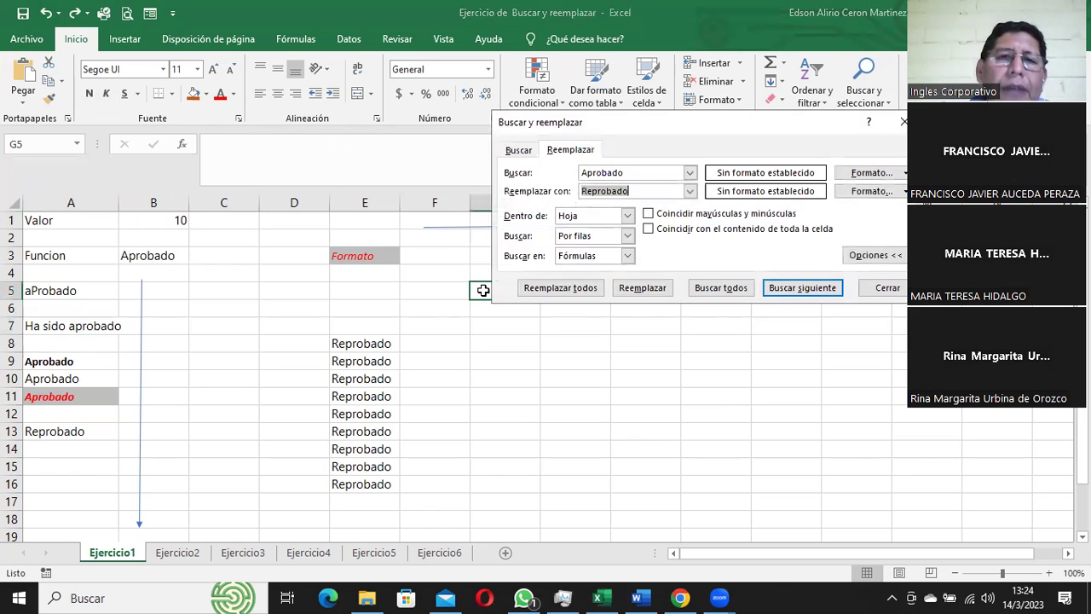
click(650, 172)
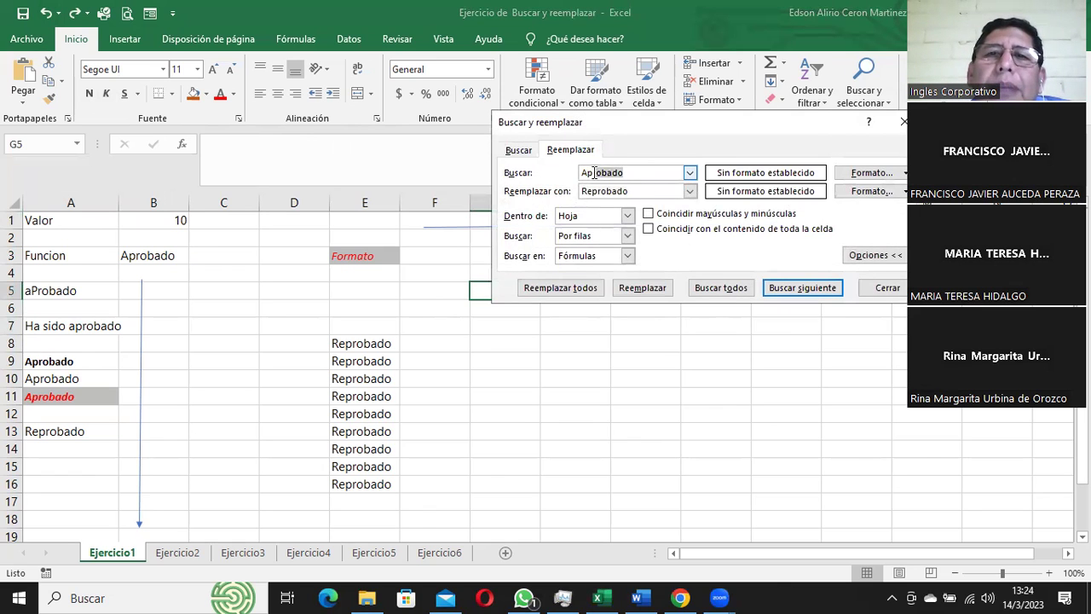
key(BackSpace)
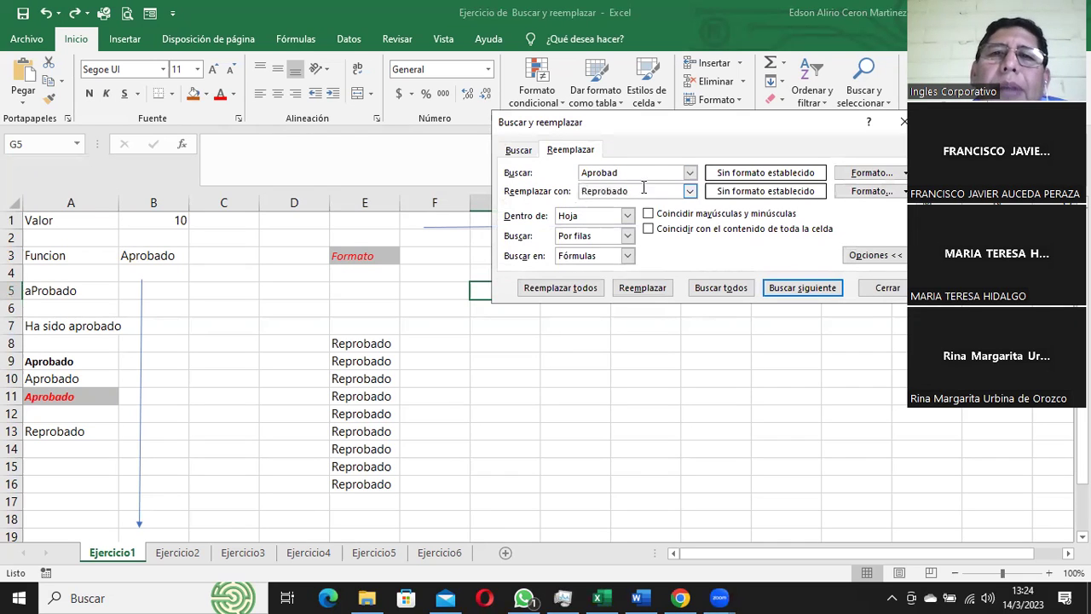
text(o)
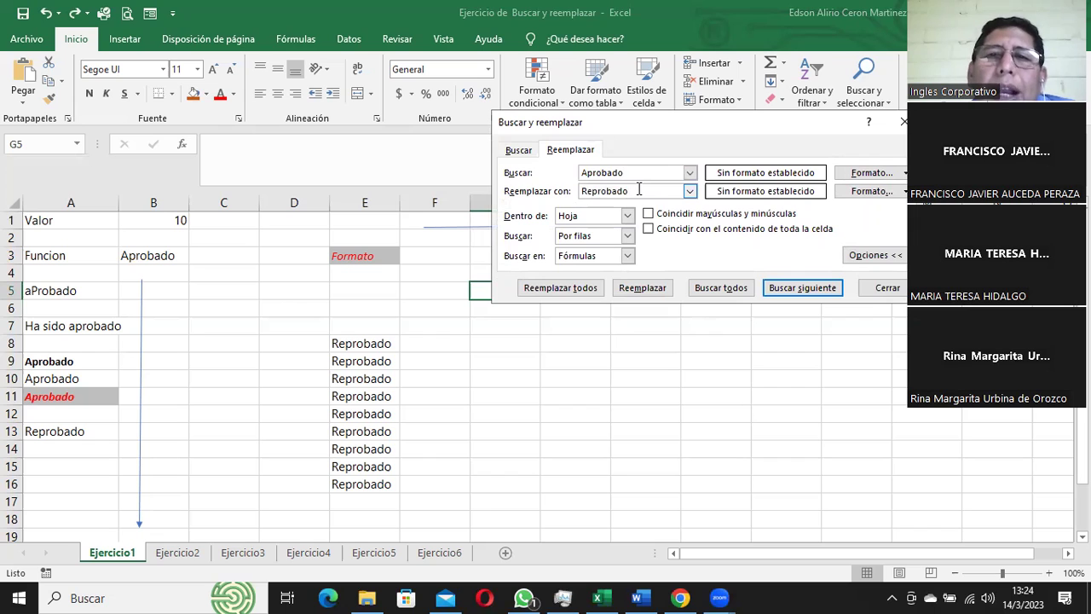
click(61, 222)
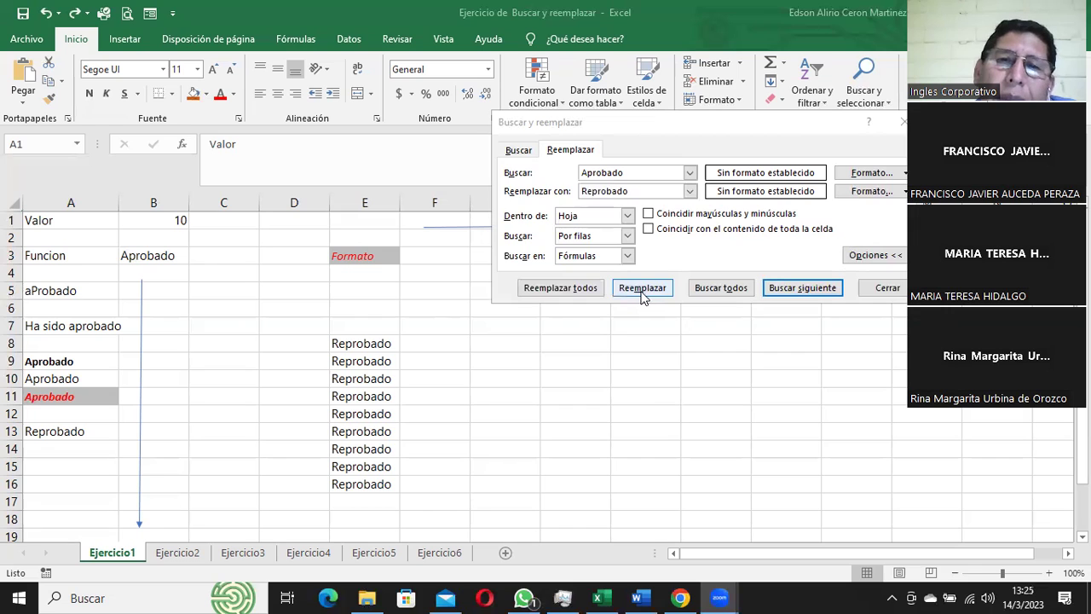
click(96, 224)
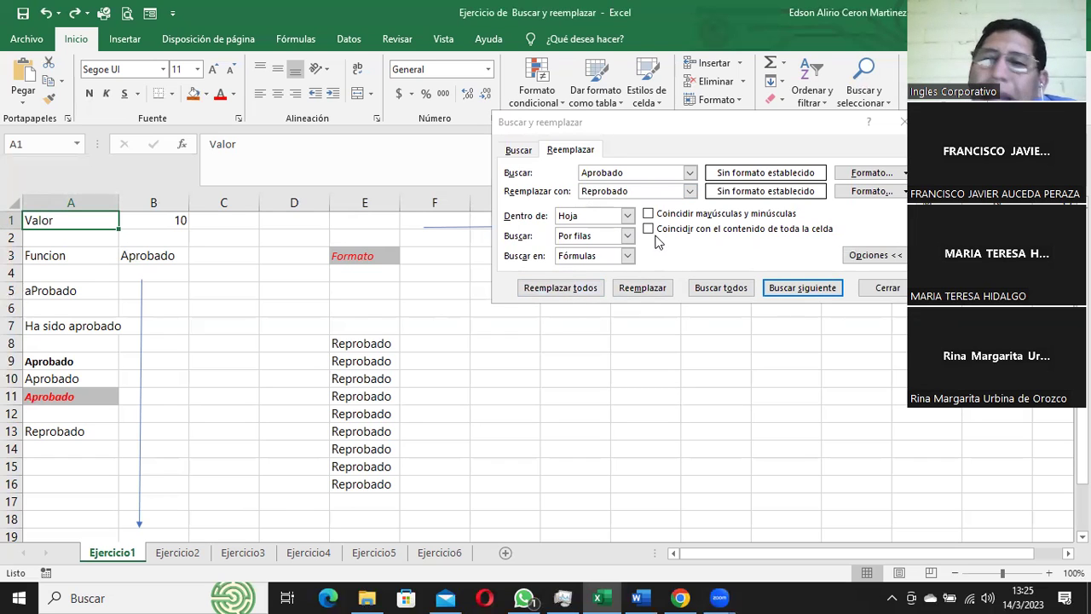
click(635, 173)
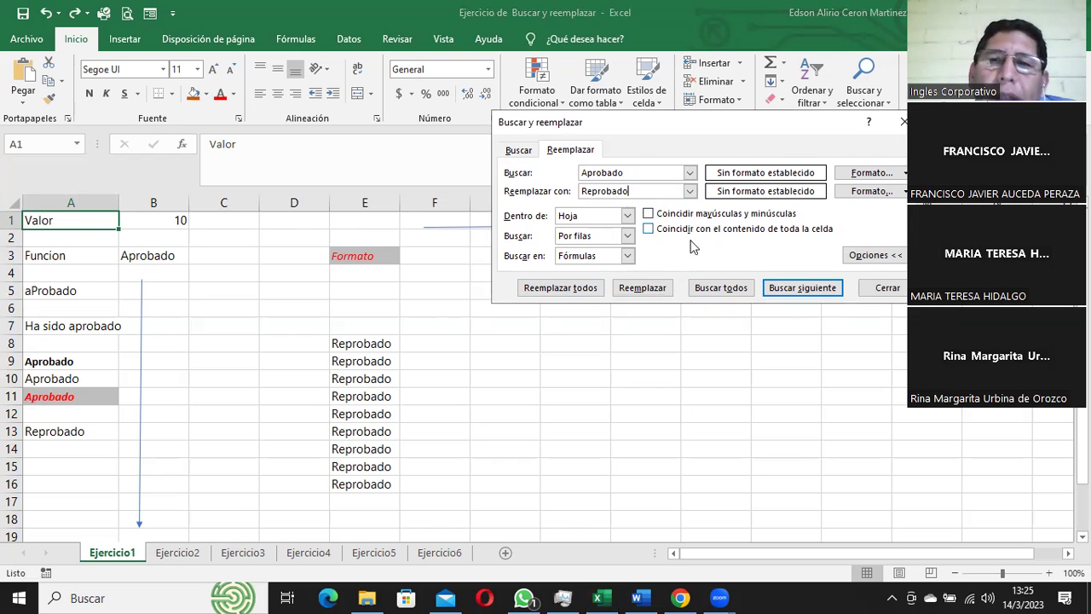
click(797, 288)
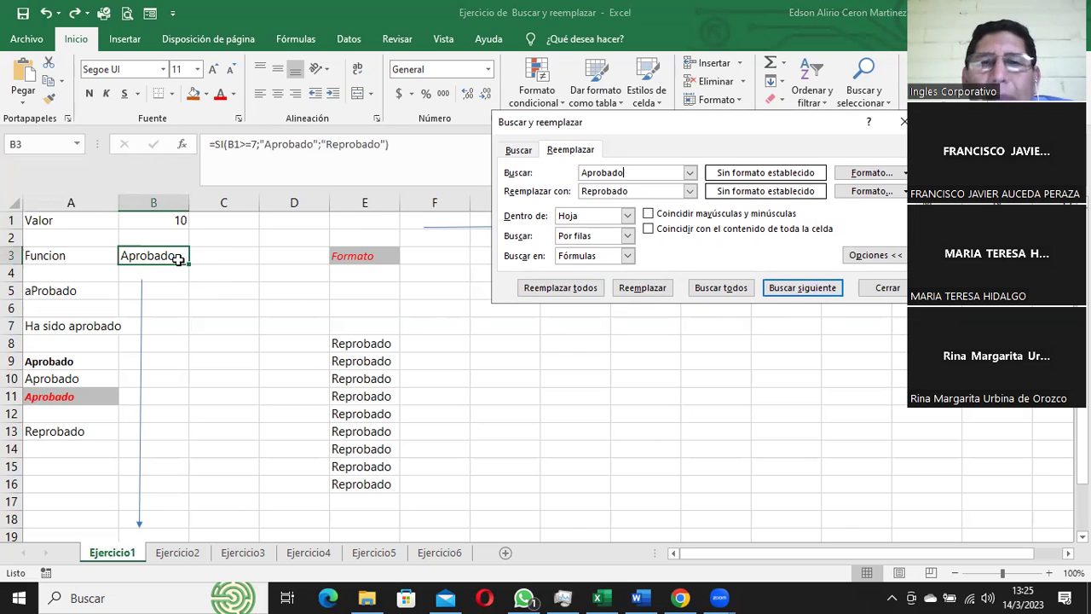
Step: Replace Aprobado with Reprobado in A5, A9 and A11, skipping A7 and A10
click(800, 288)
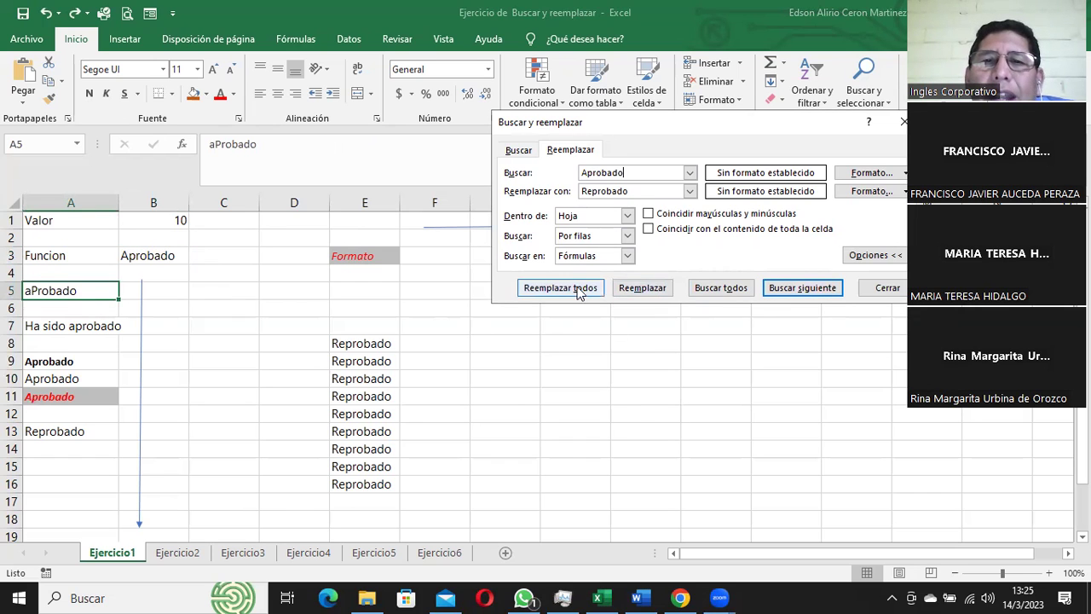
click(641, 289)
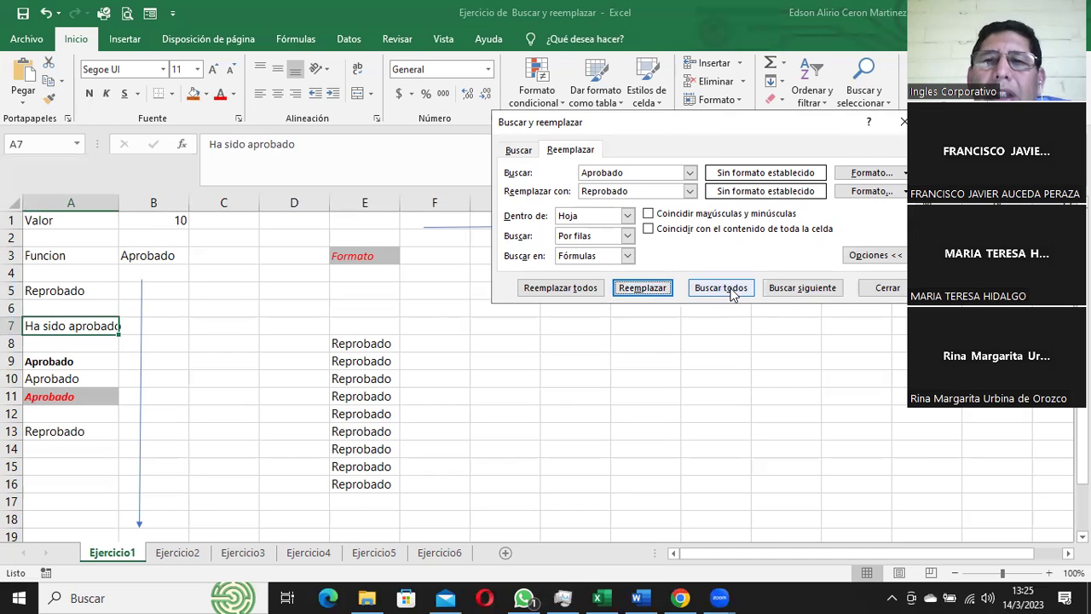
click(793, 290)
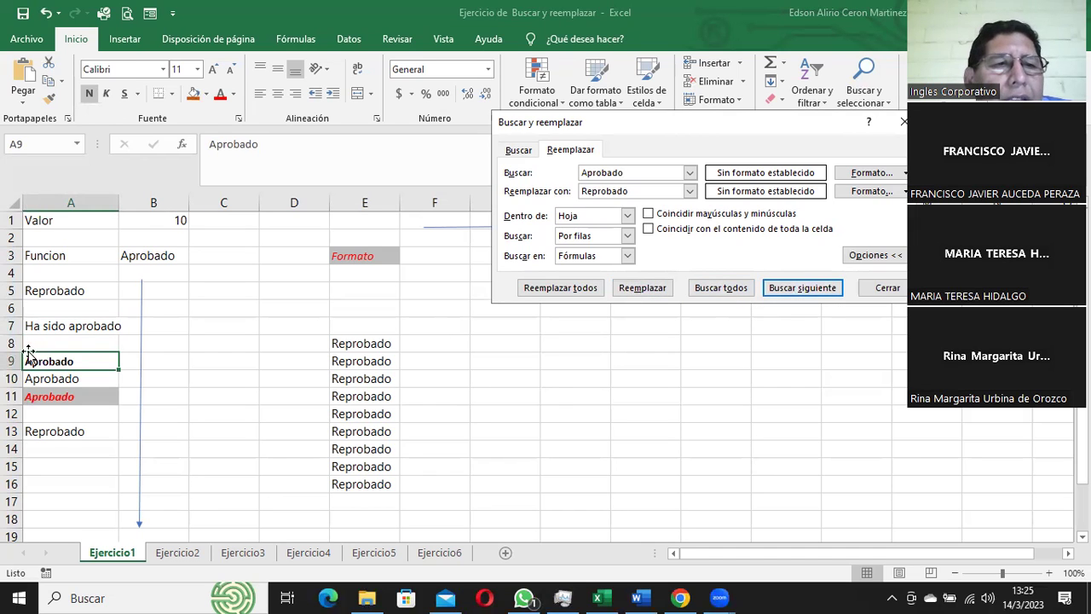
click(652, 289)
click(658, 289)
click(808, 292)
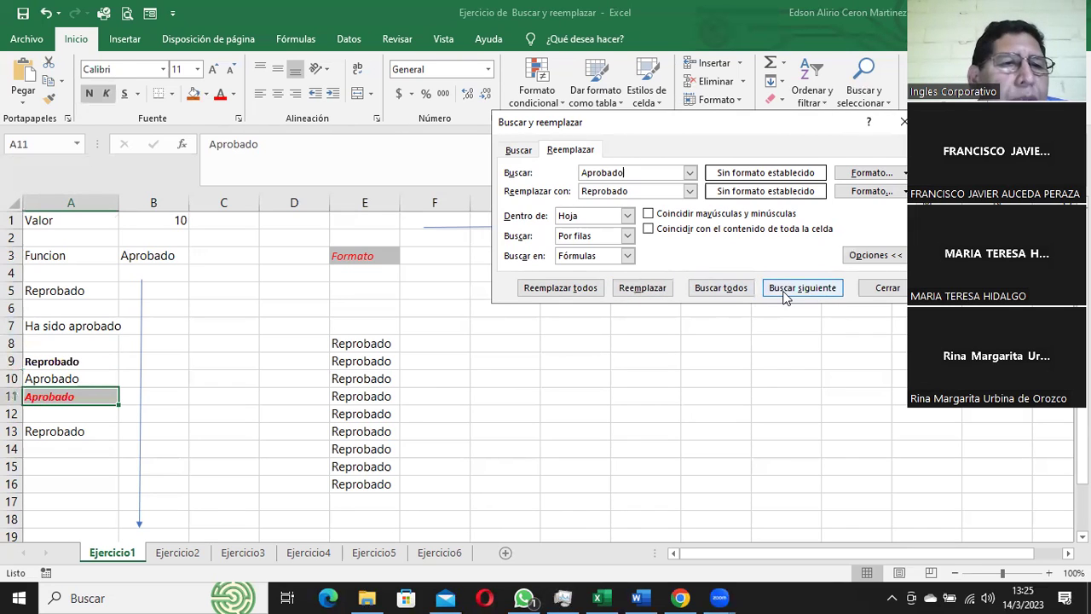
click(658, 291)
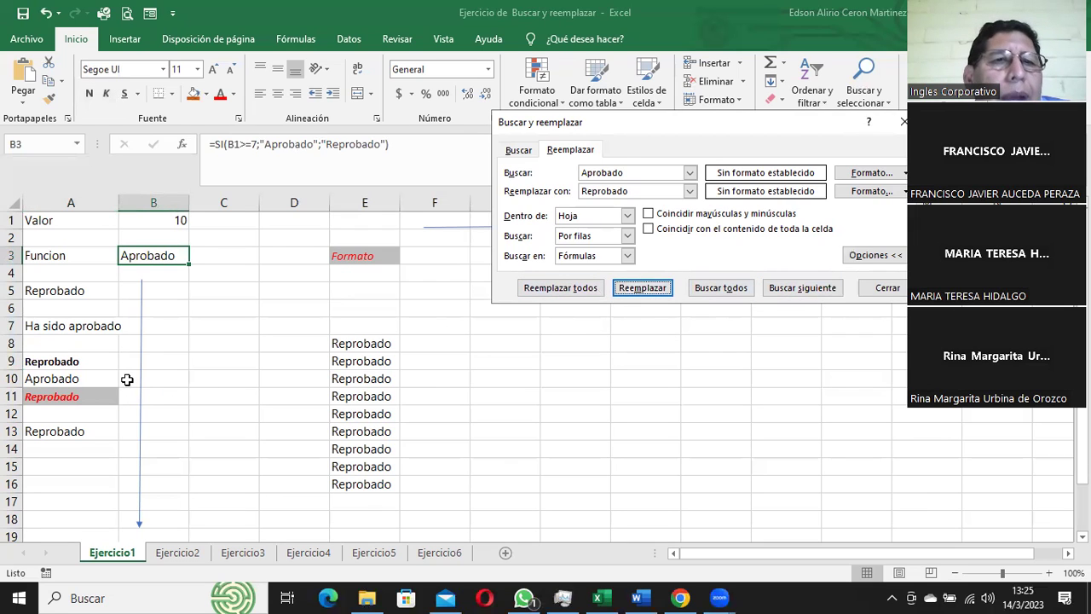
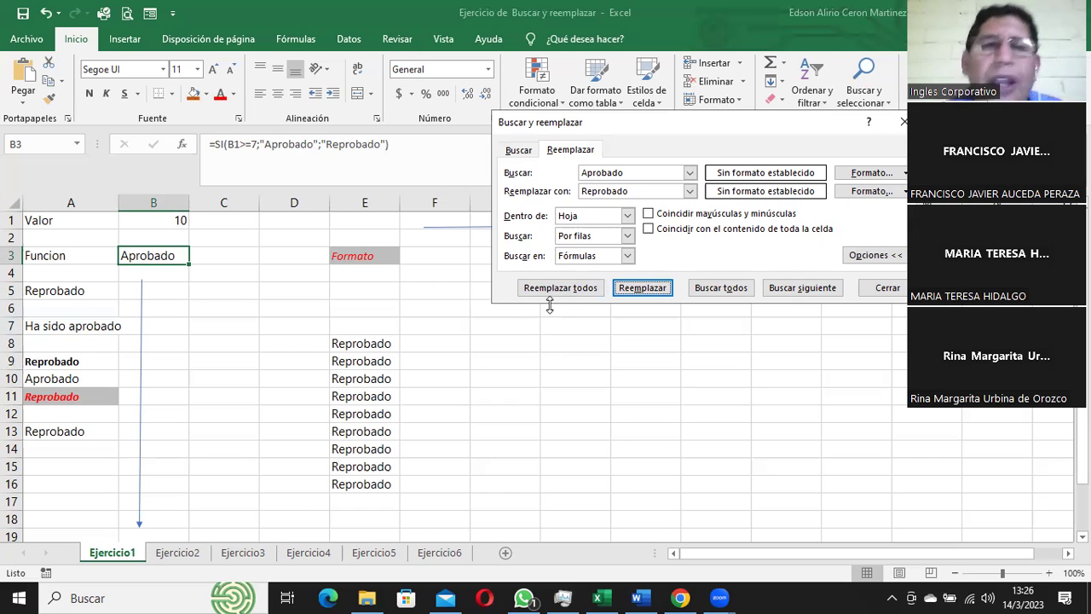
Step: Reopen Find and Replace on the Replace tab, reposition the dialog, then close it
click(888, 289)
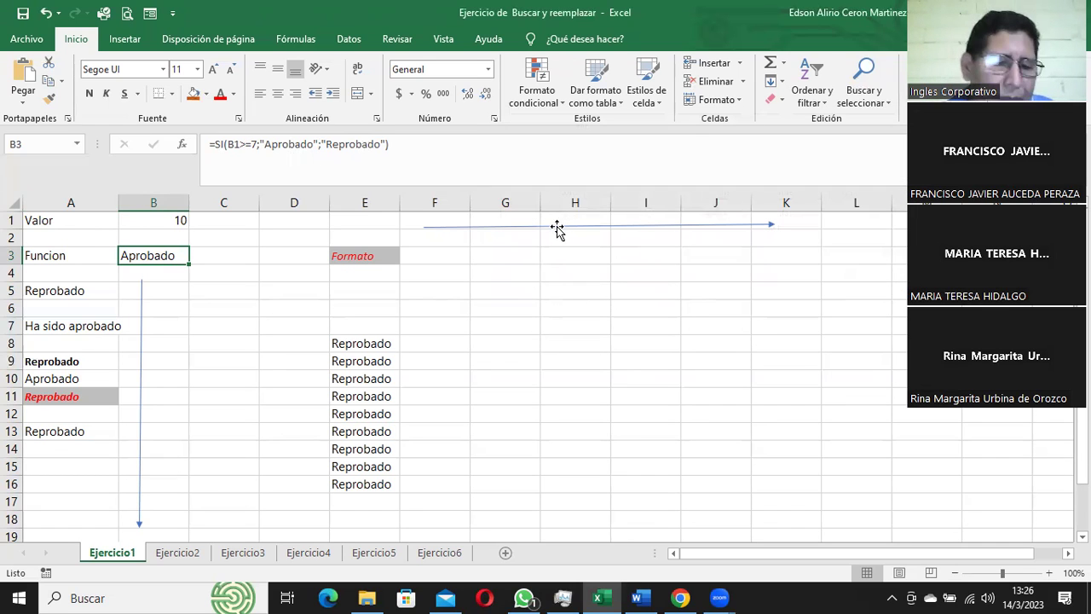
key(ctrl+b)
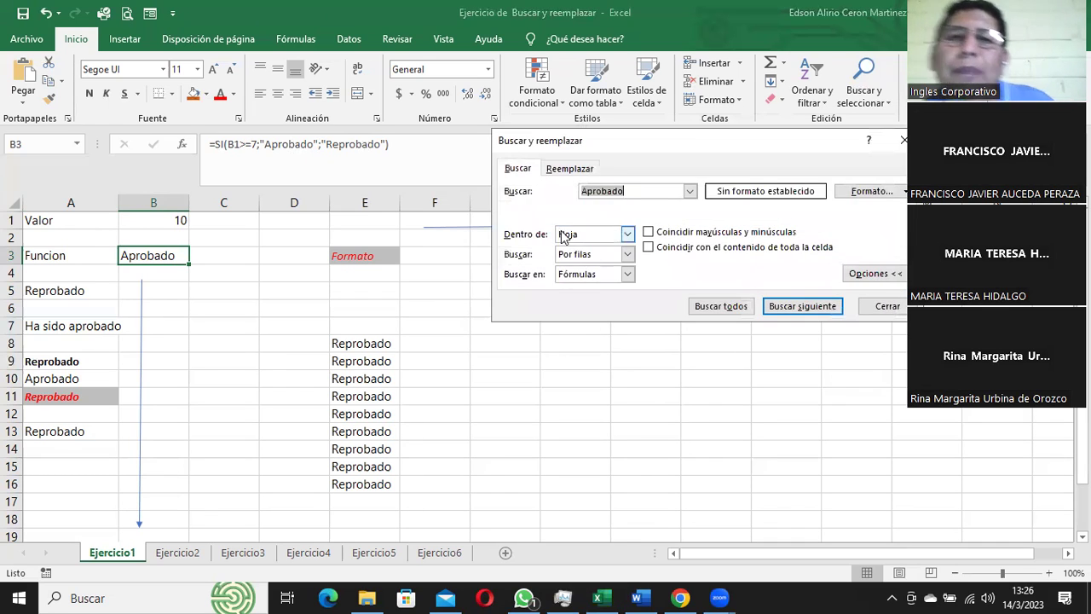
click(586, 170)
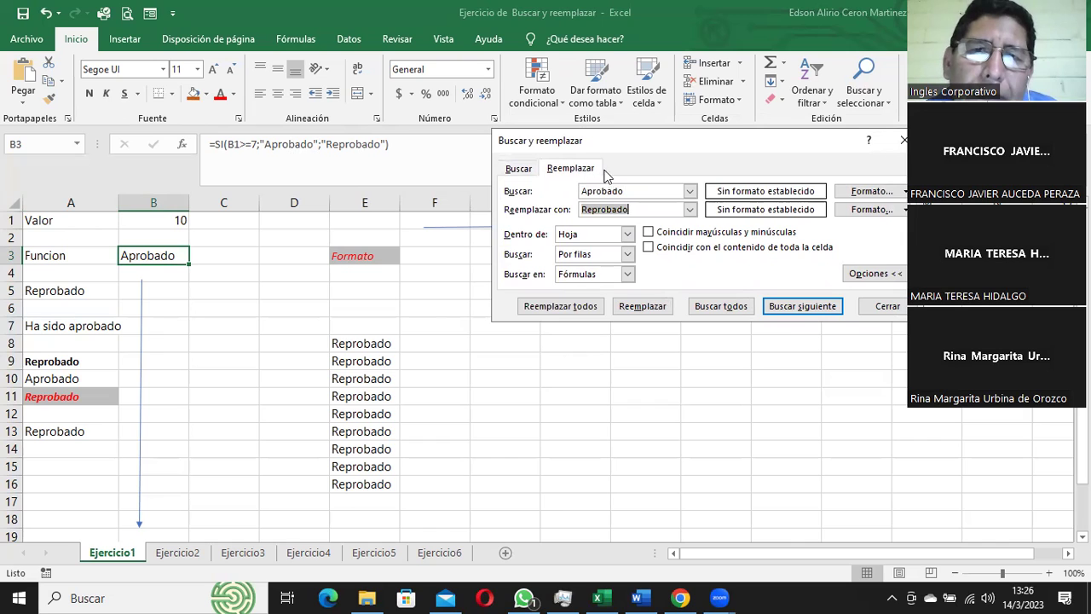
drag(656, 148, 491, 167)
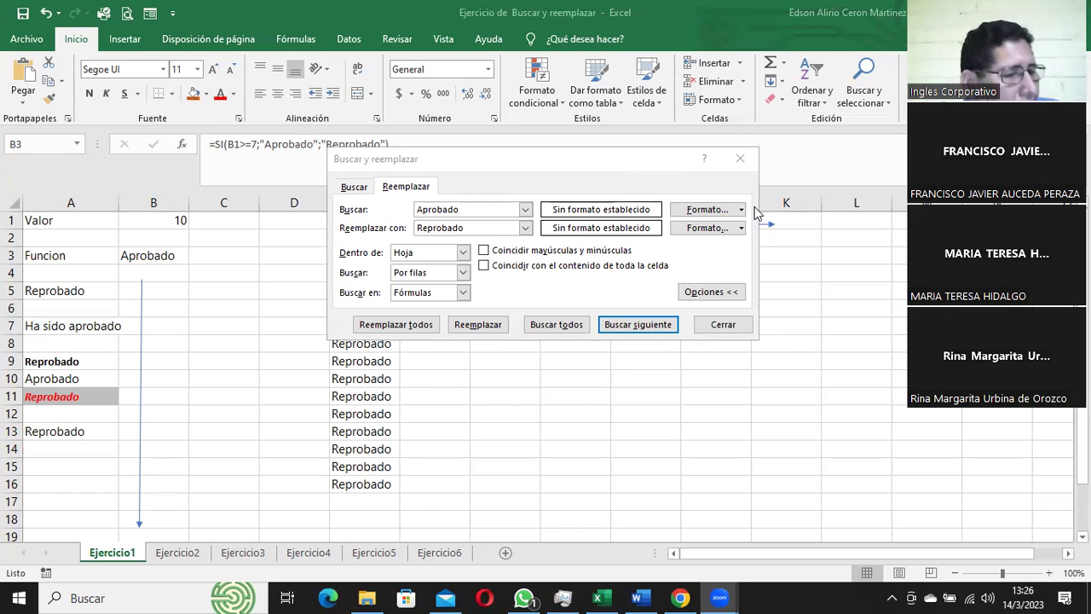
click(726, 324)
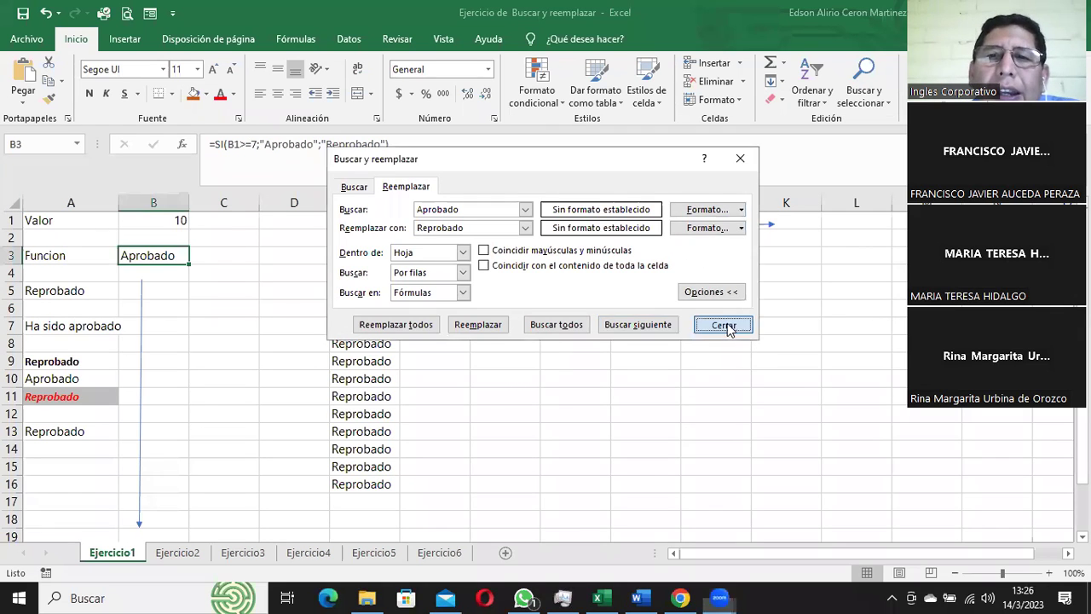
Step: Undo the Reprobado replacements in A11, A9 and A5 and the arrow move in column B
click(46, 13)
click(51, 21)
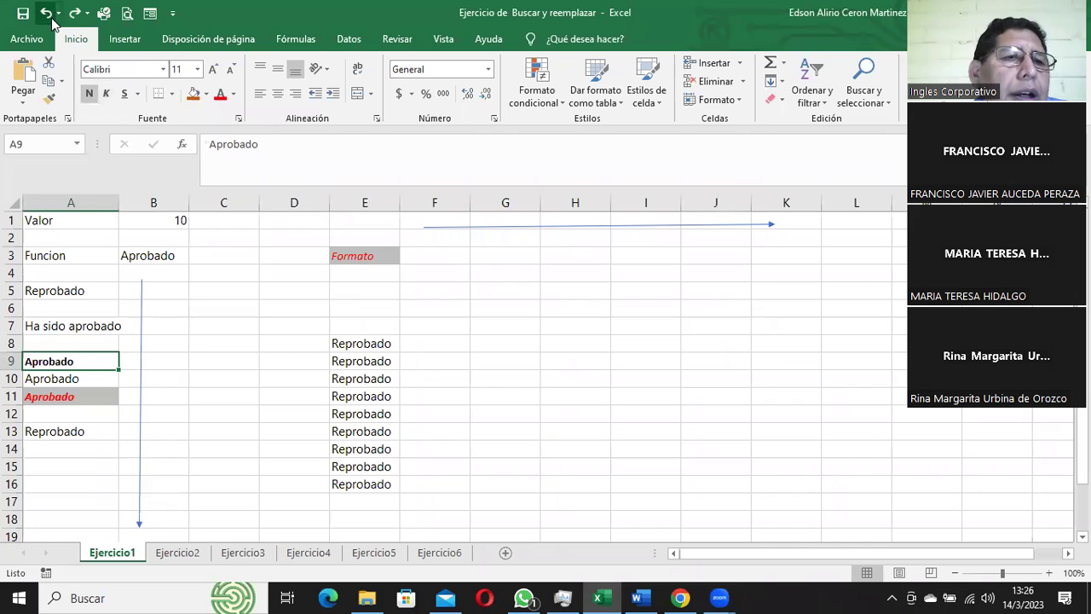
click(51, 21)
click(51, 21)
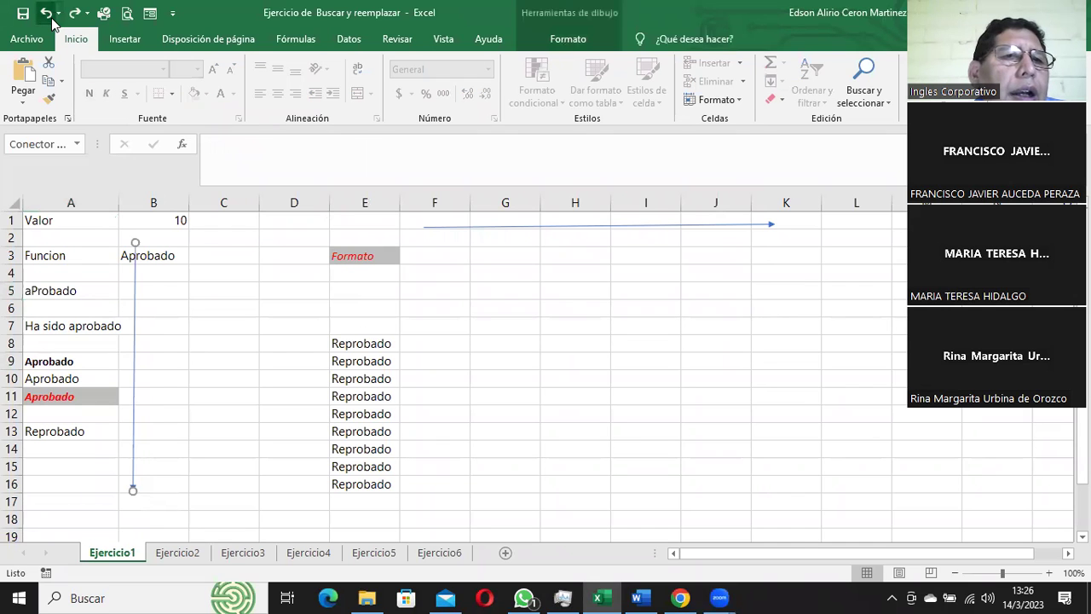
click(504, 305)
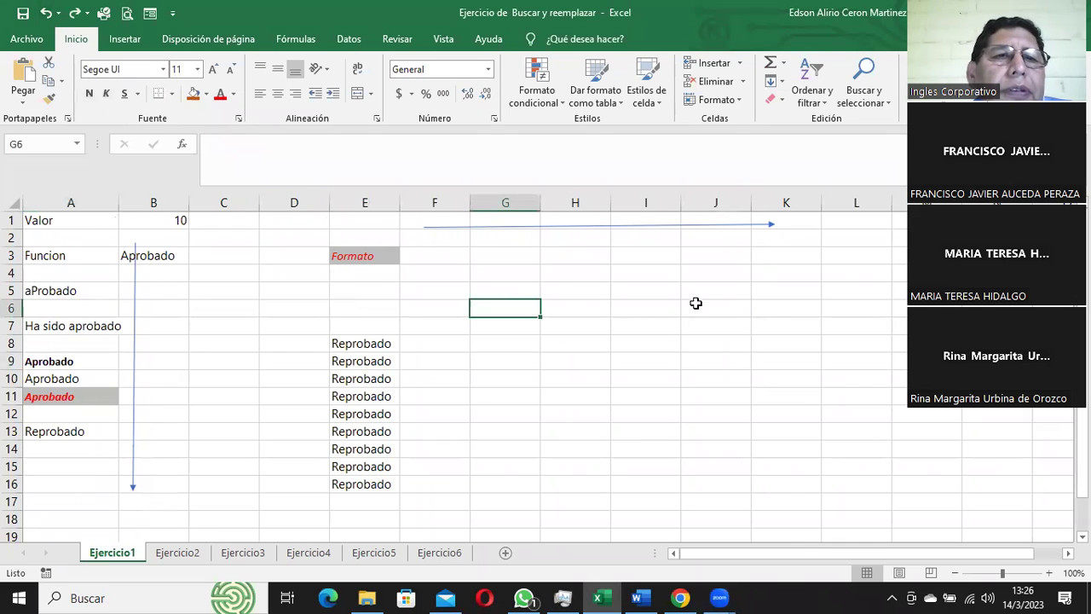
Step: Enter 5 in cell B1 and reopen Find and Replace
click(161, 224)
text(5)
key(Return)
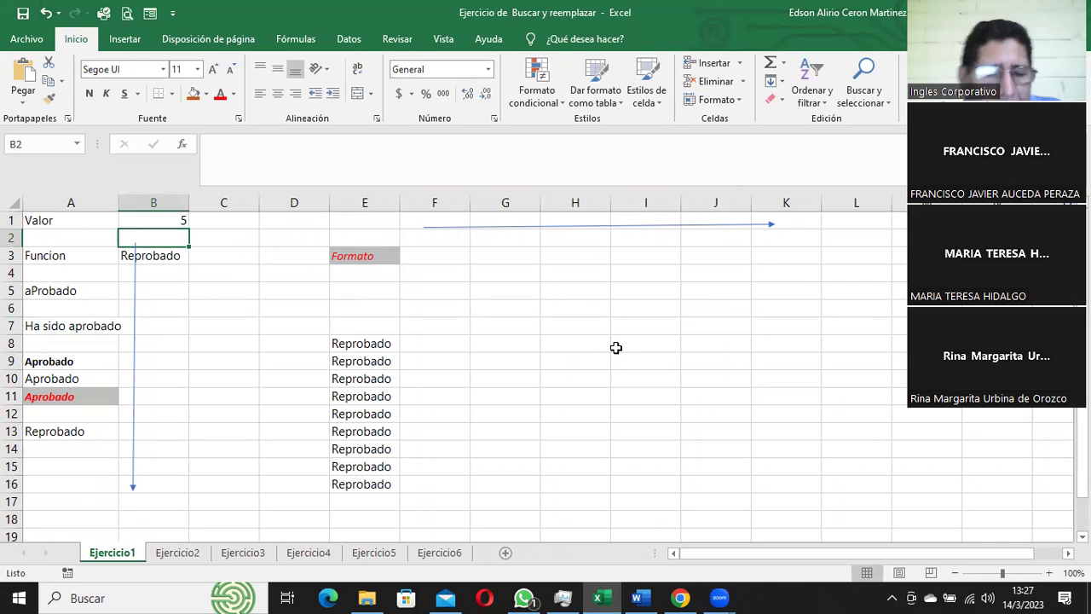
key(ctrl+l)
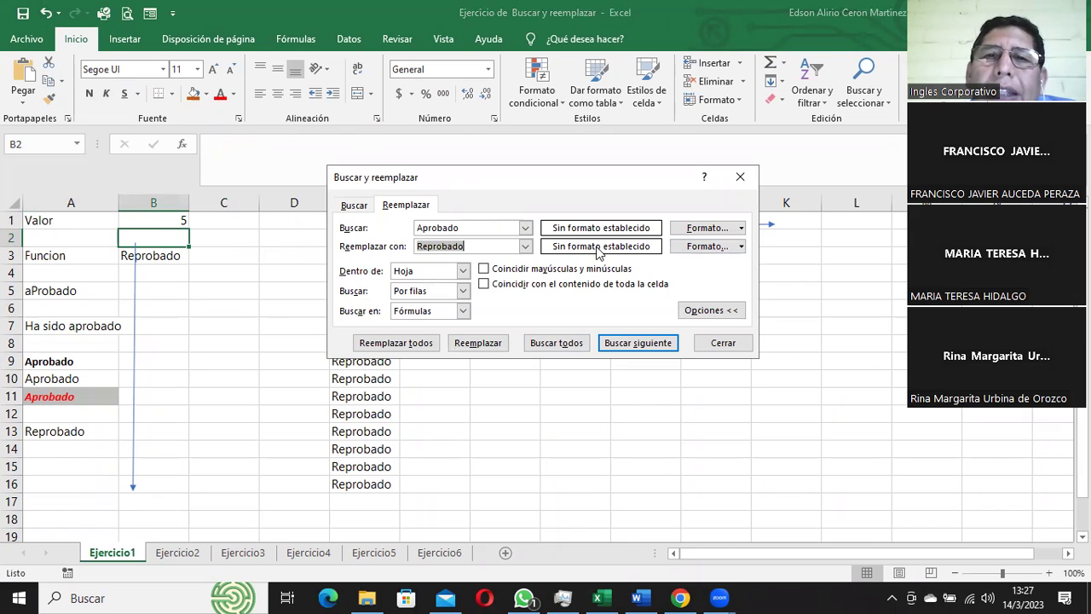
Step: Set a yellow cell fill as the replacement format for Reprobado
click(741, 246)
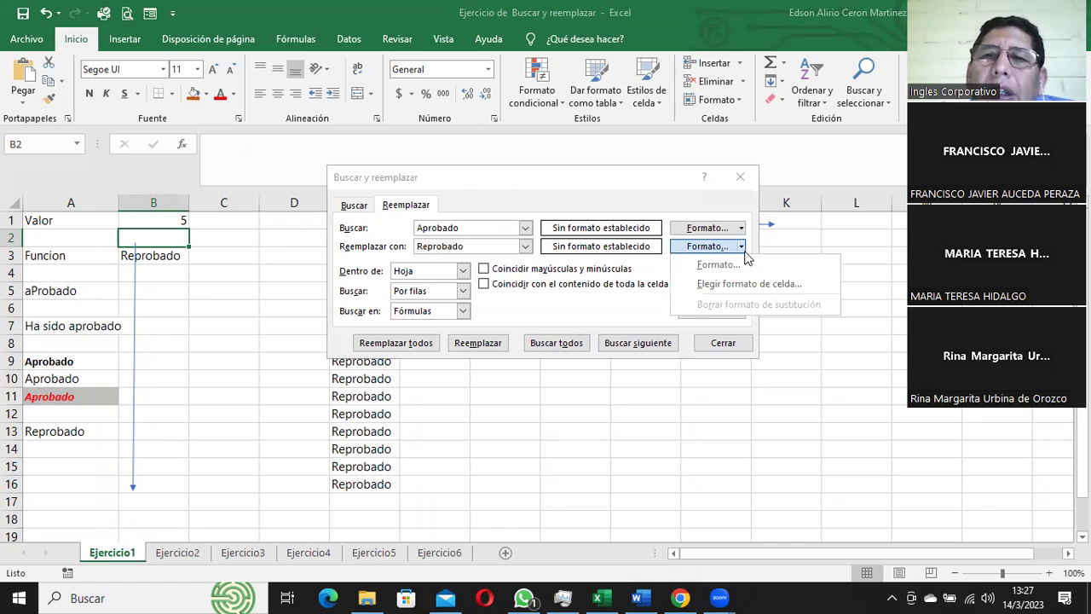
click(718, 266)
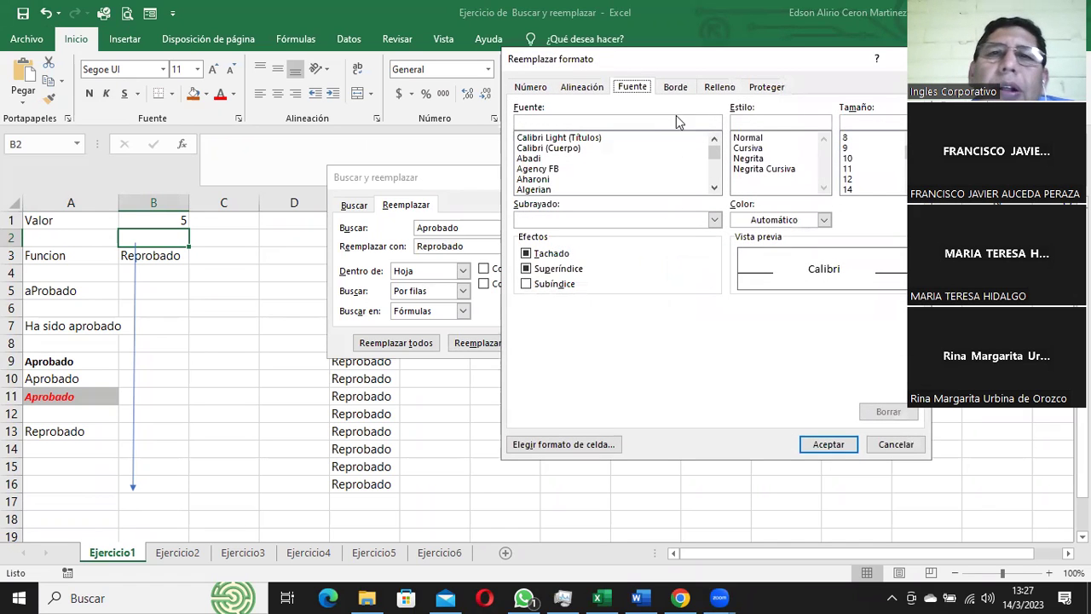
click(719, 87)
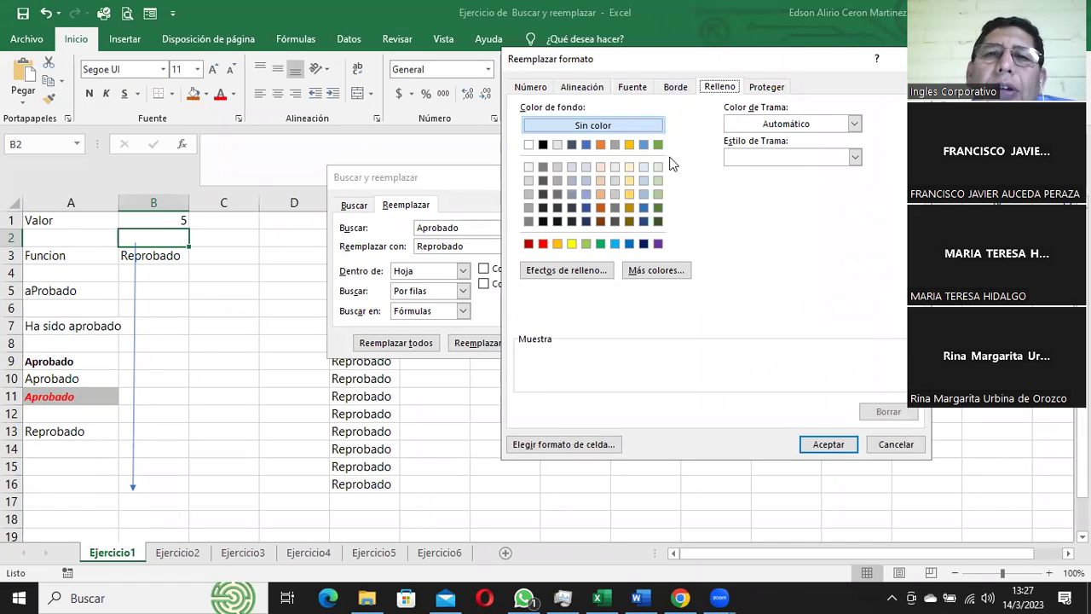
click(571, 244)
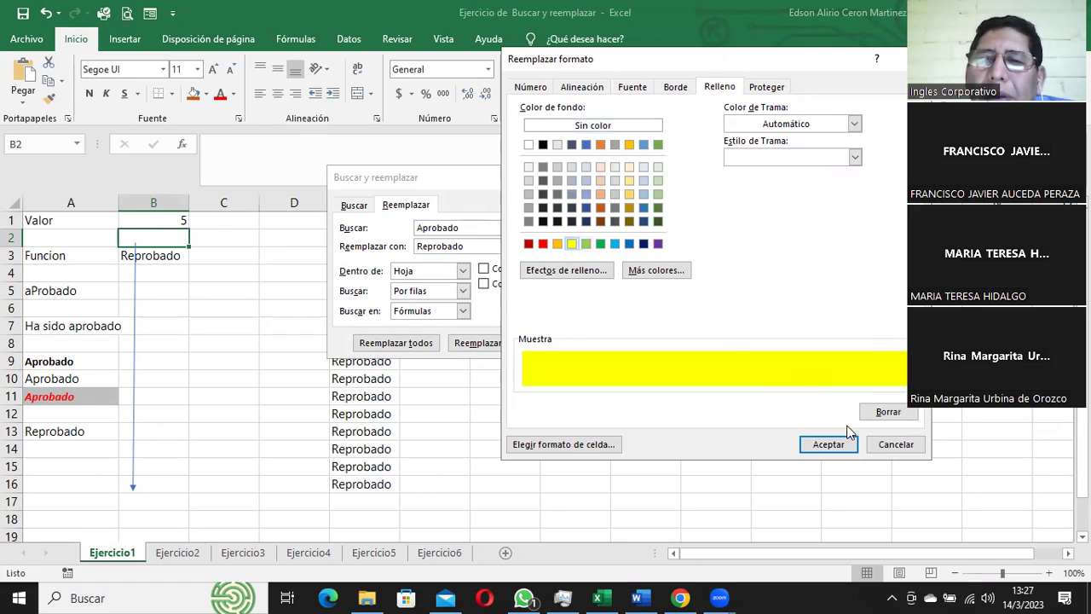
click(829, 444)
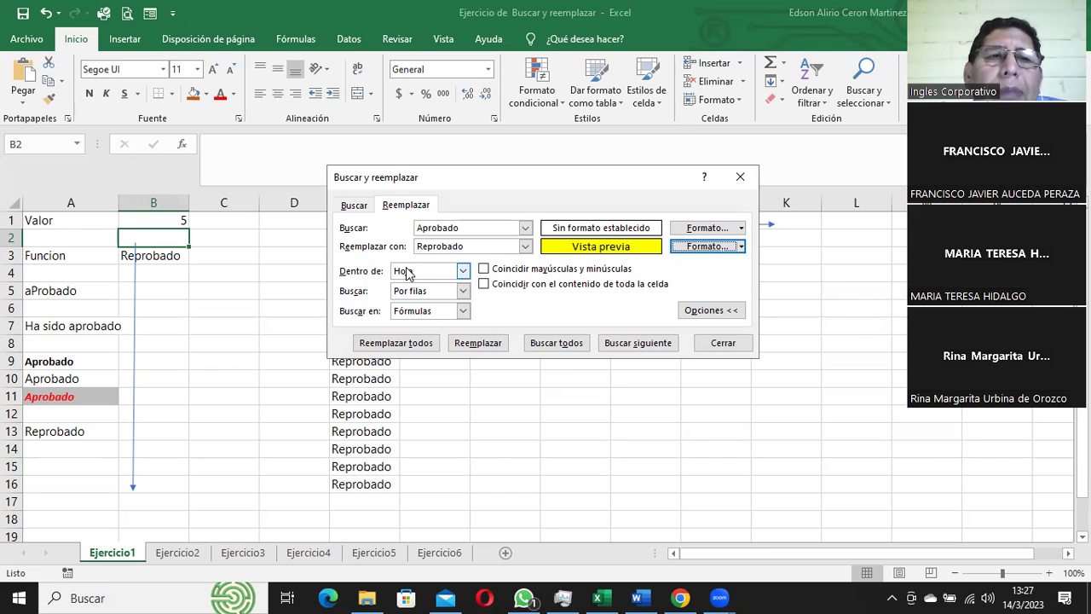
Step: From A1, replace B3, A7, A9 and A11 with yellow Reprobado, skipping A5 and A10, then close
click(72, 218)
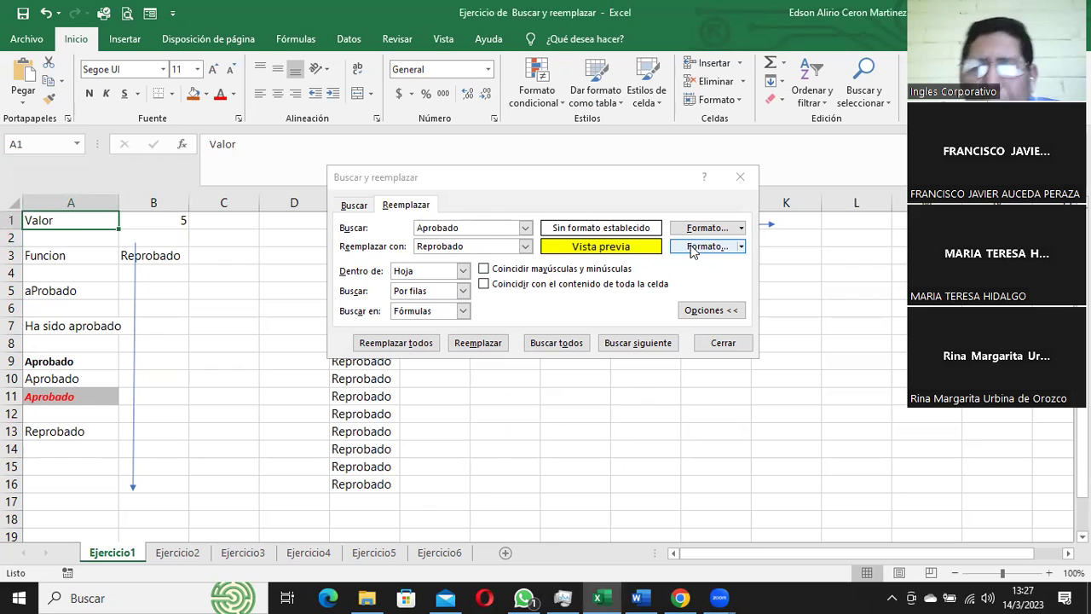
click(638, 343)
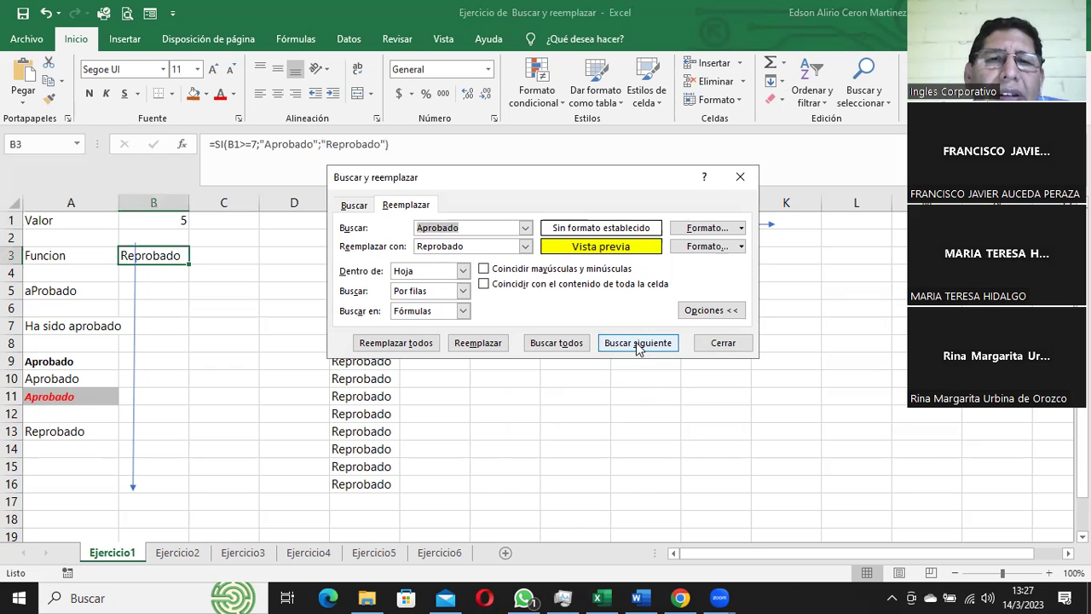
click(477, 343)
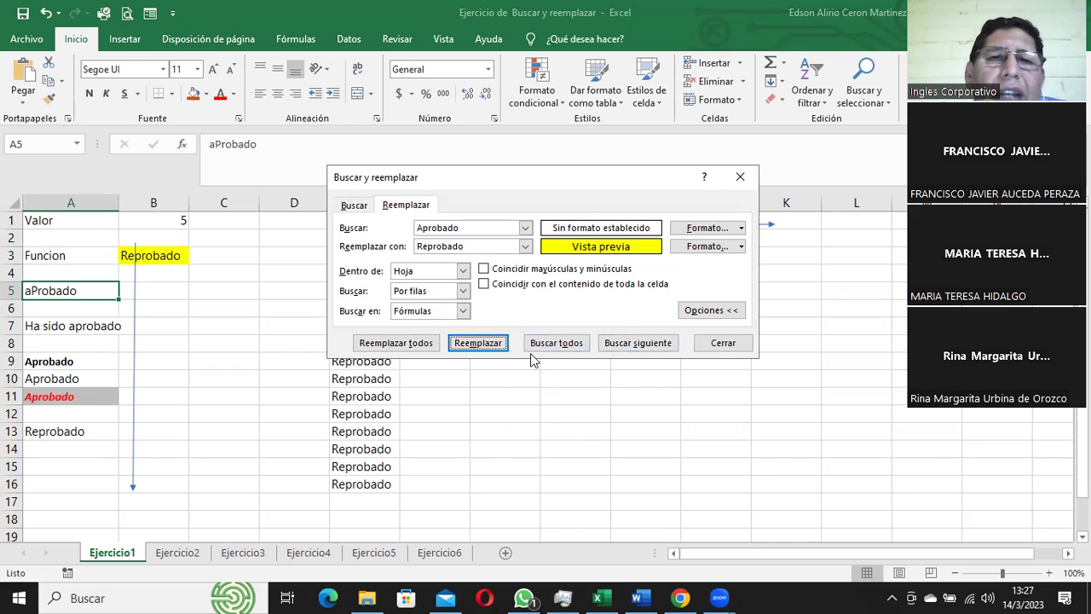
click(626, 345)
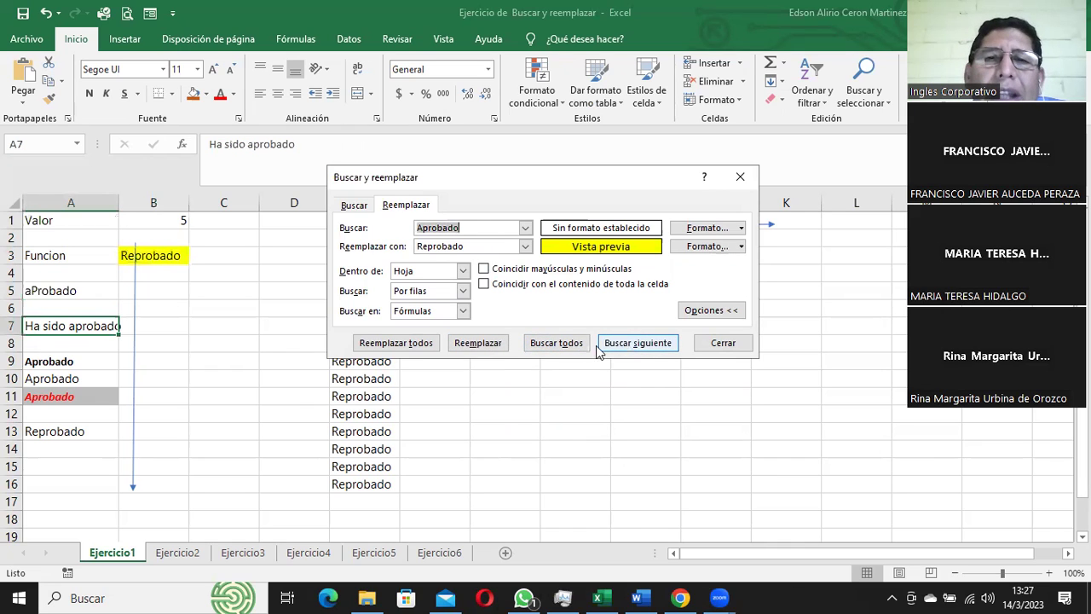
click(475, 346)
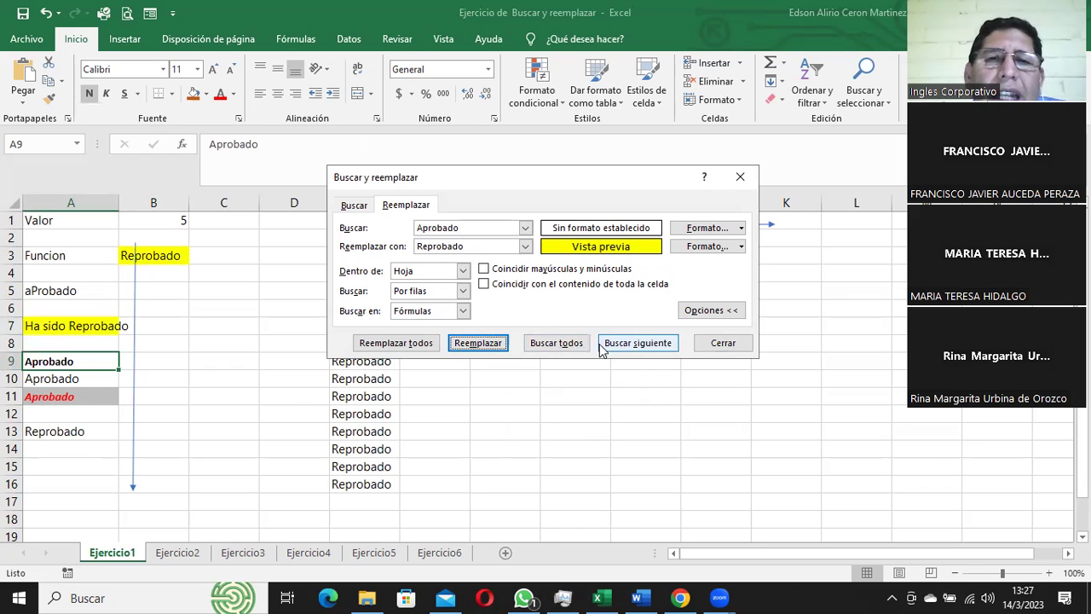
click(476, 346)
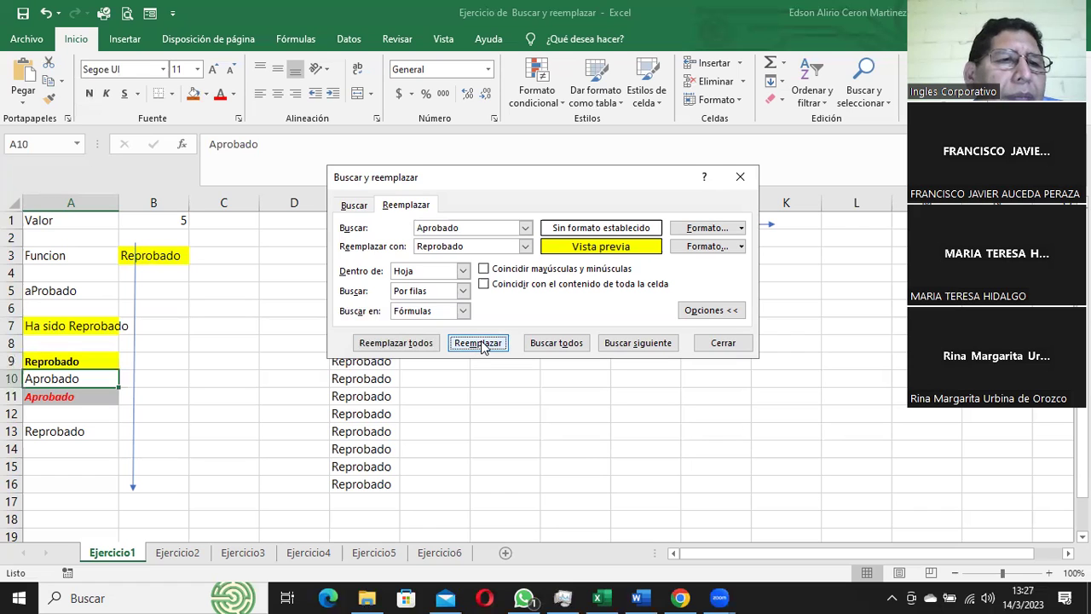
click(483, 345)
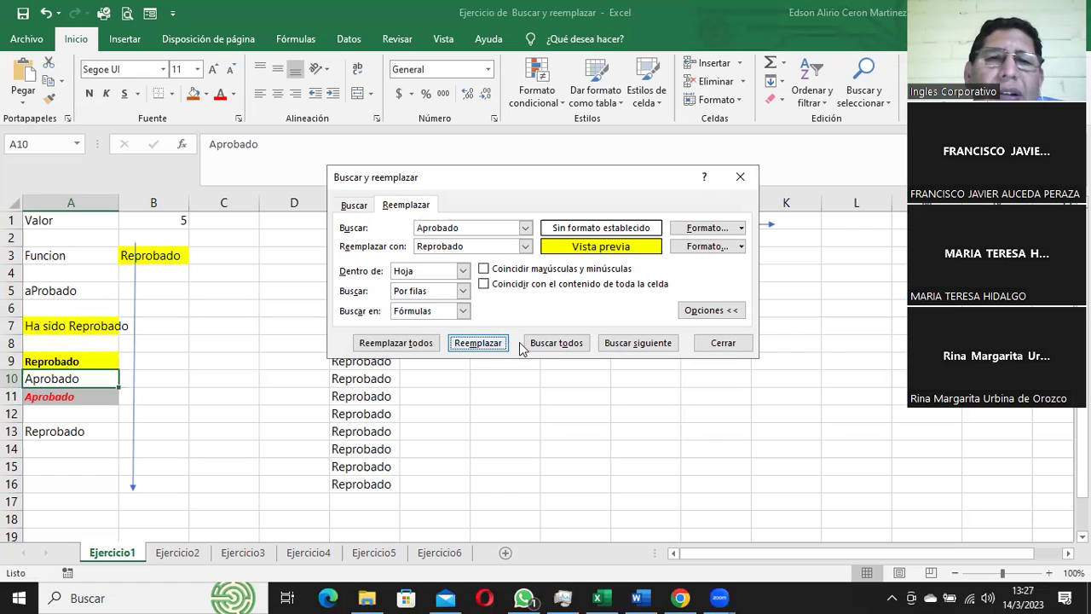
click(486, 343)
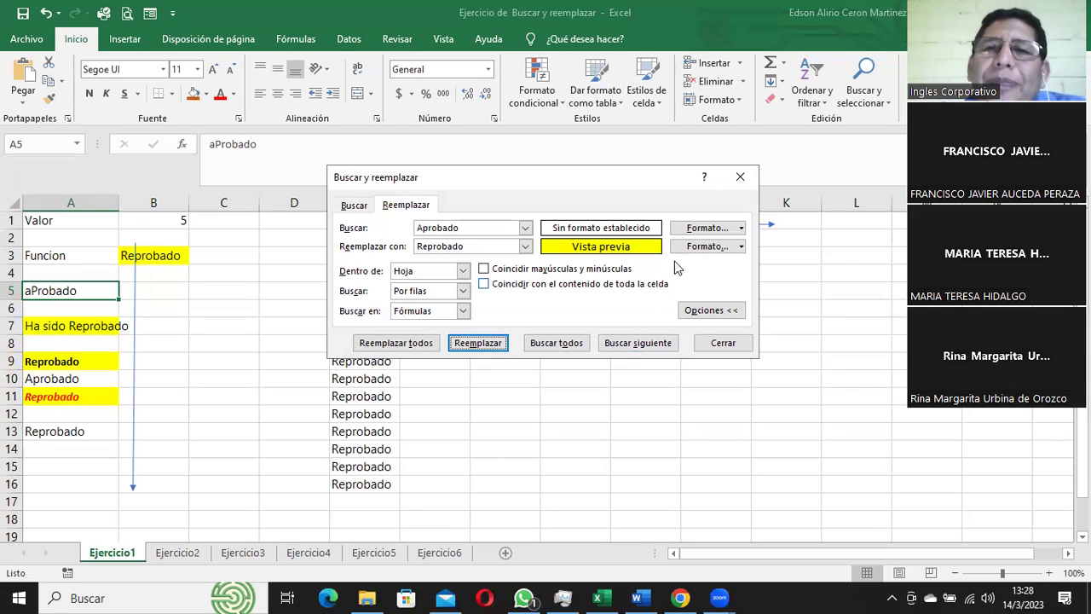
click(723, 343)
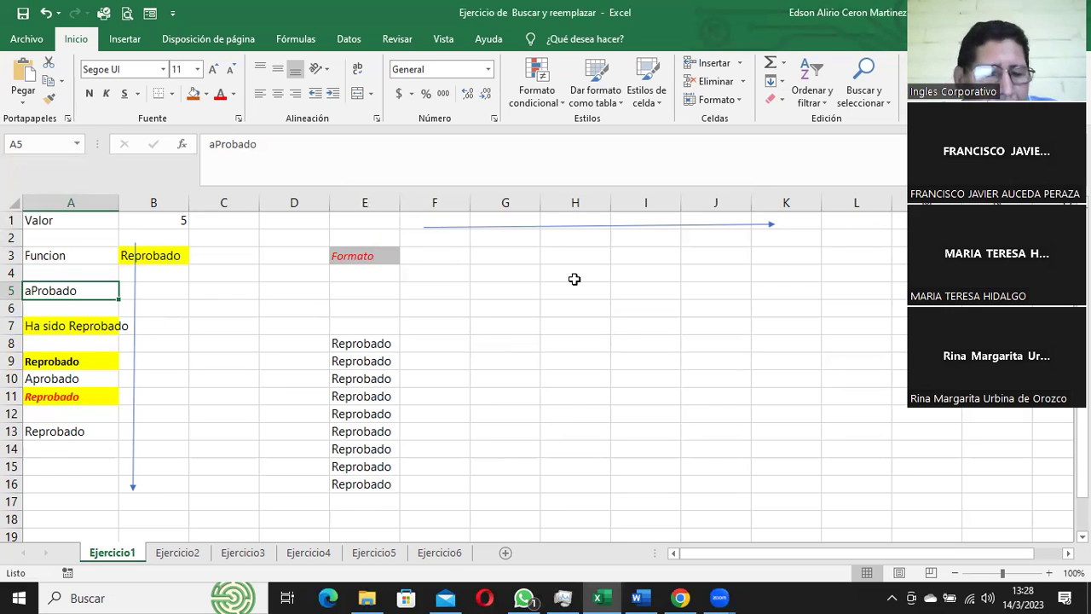
Step: Set the search term to Reprobado with a yellow fill as the search format
key(ctrl+b)
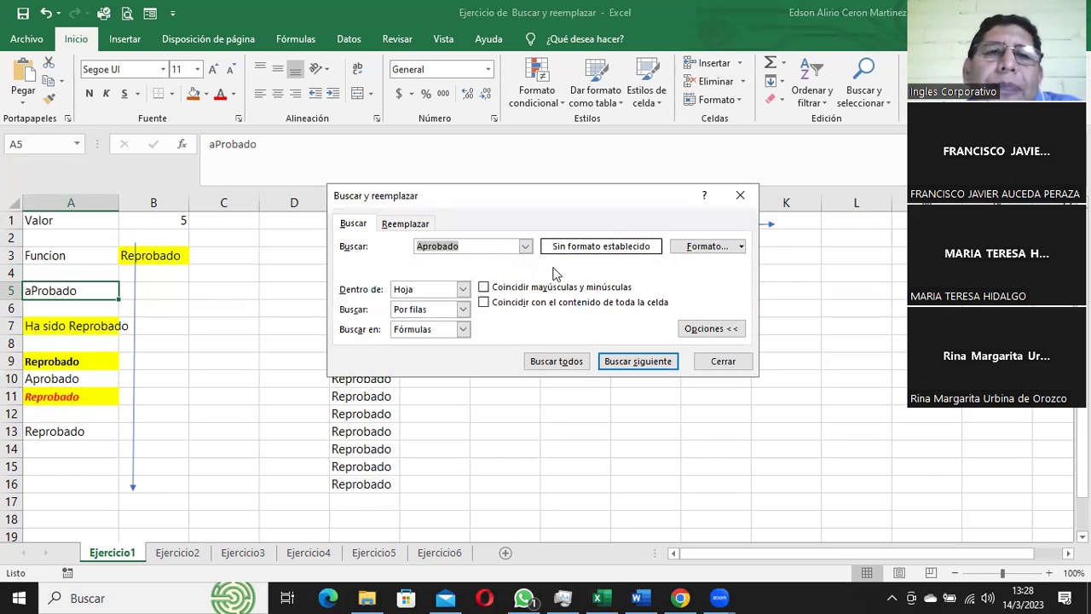
click(408, 224)
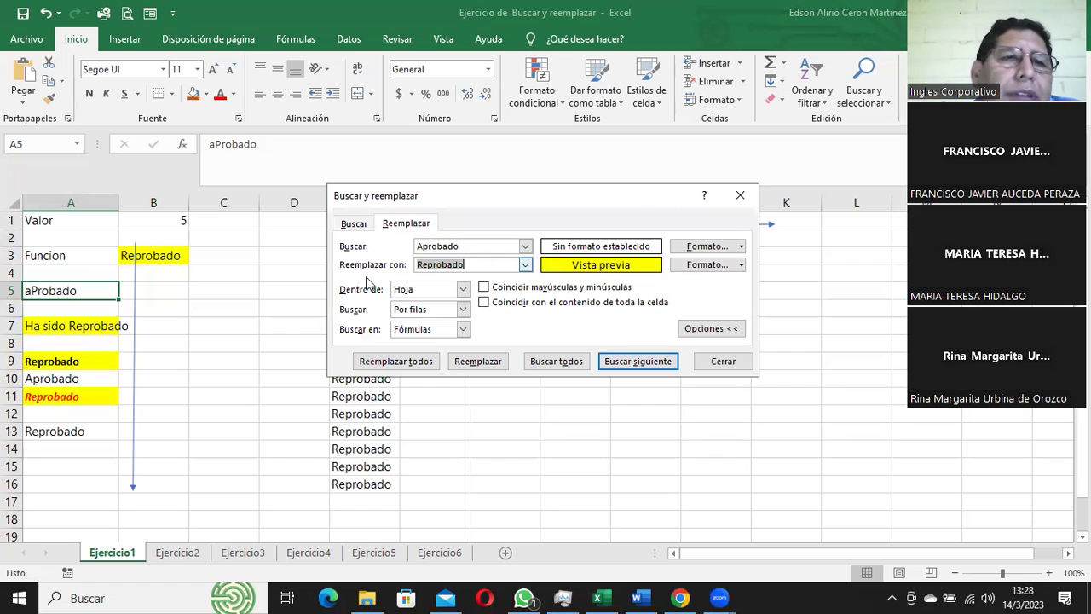
drag(463, 246, 404, 252)
text(Re)
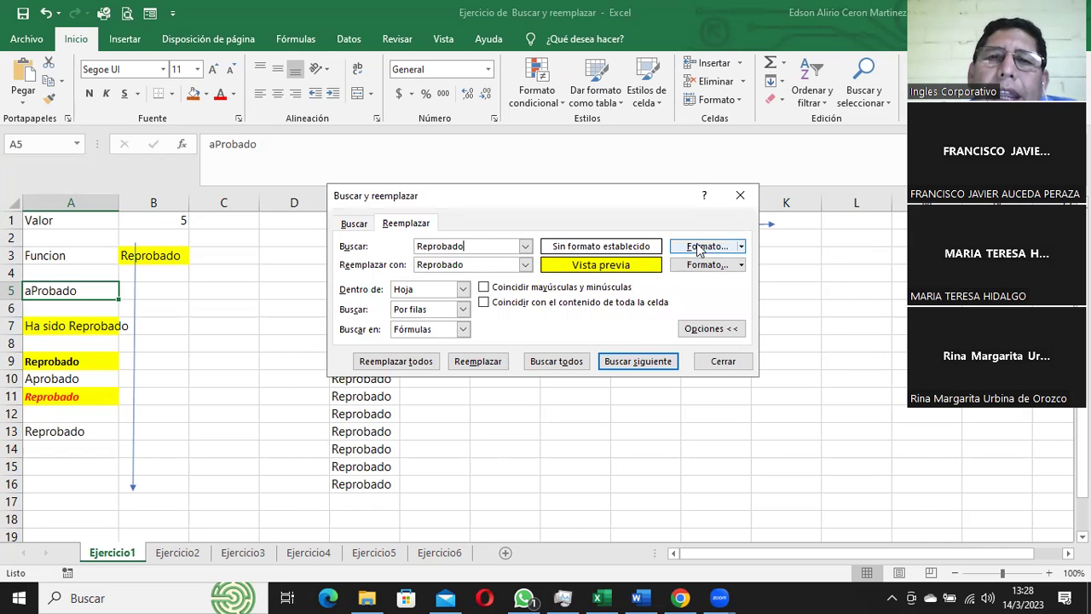
click(741, 247)
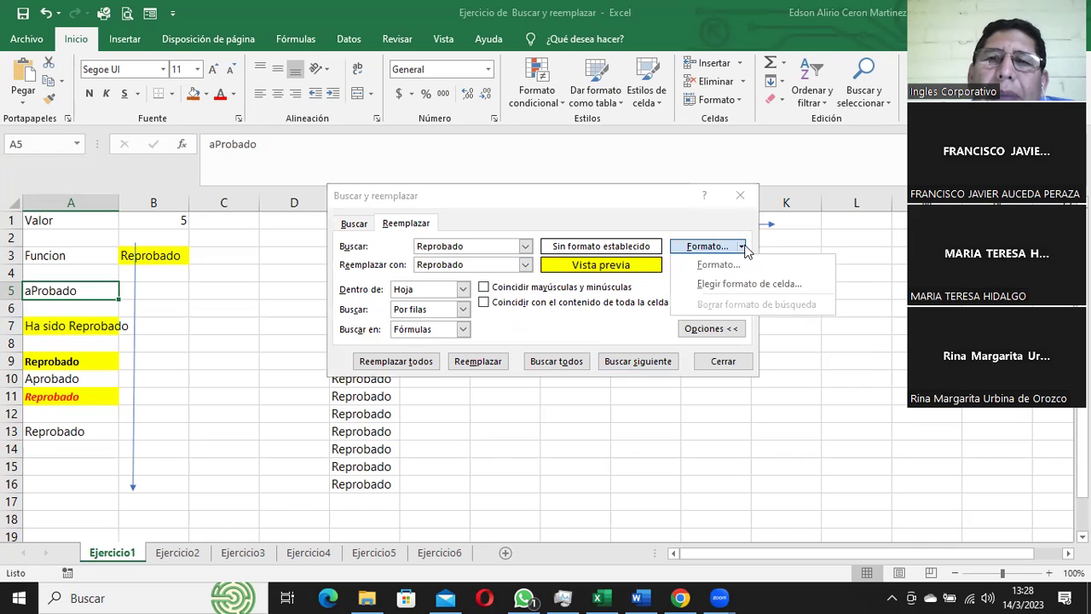
click(719, 265)
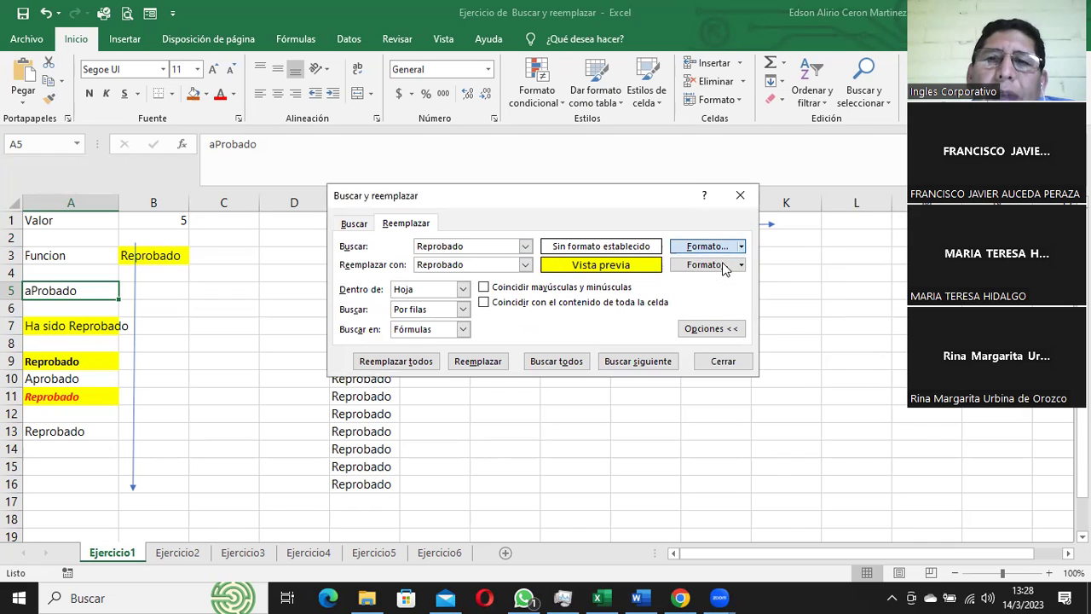
click(578, 242)
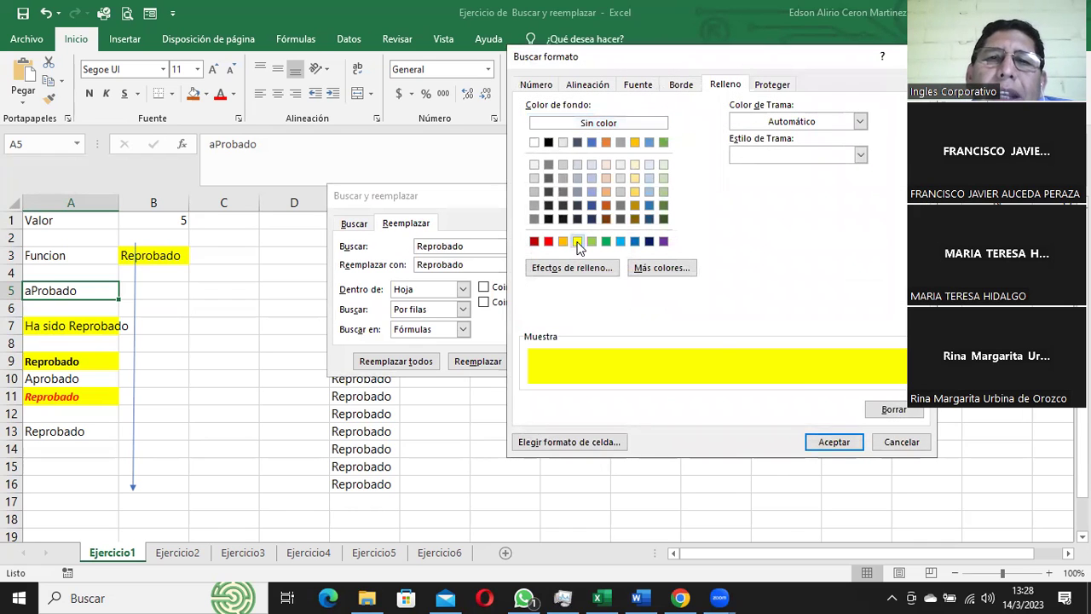
click(832, 442)
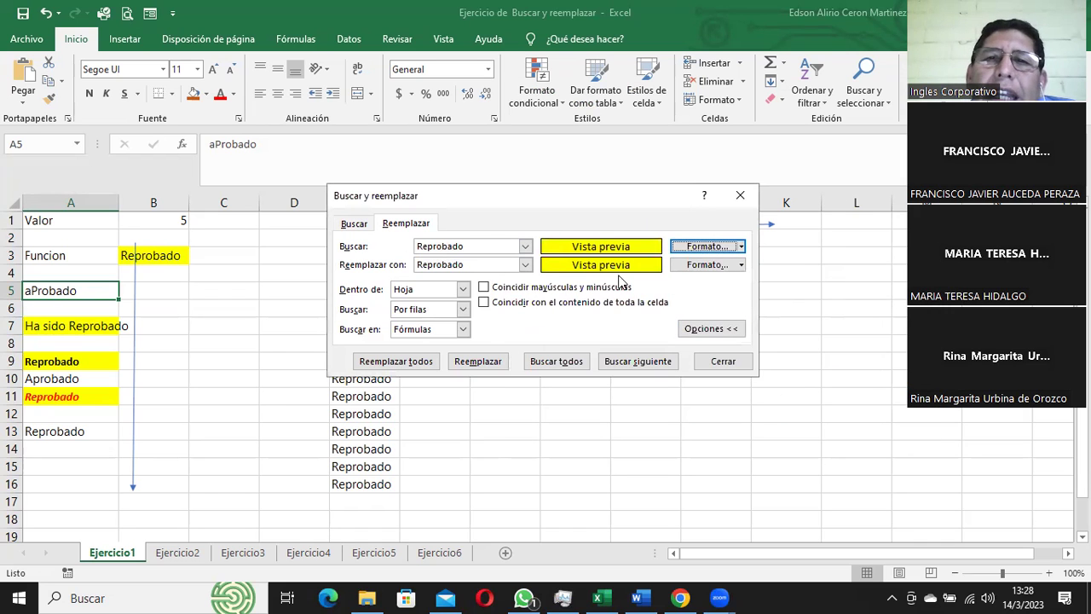
Step: Set the replacement to Aprobado with a light green fill format
drag(474, 265, 399, 271)
text(A)
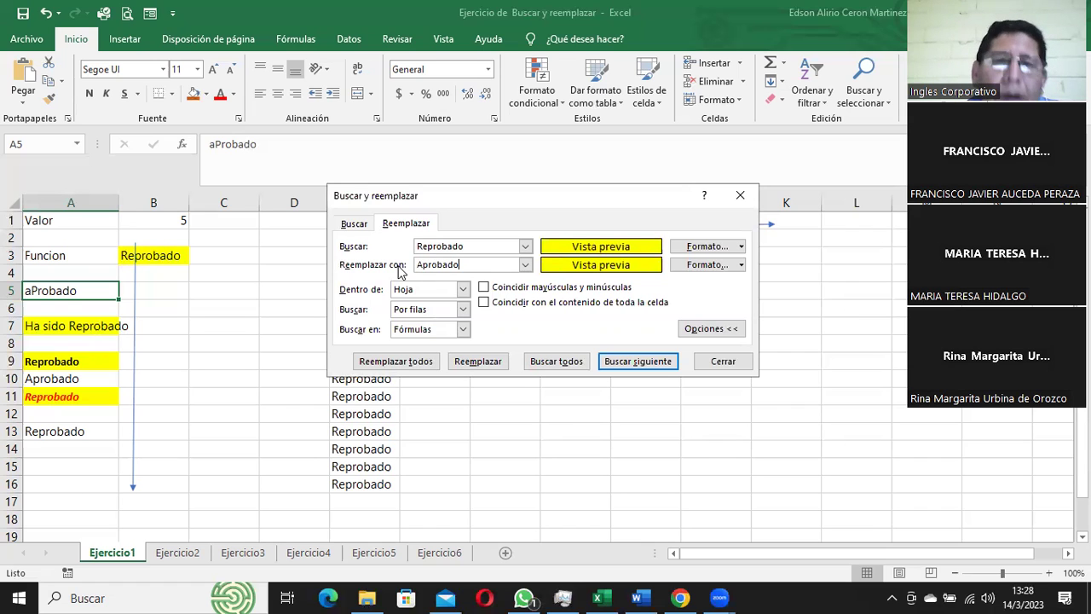
click(742, 266)
click(718, 283)
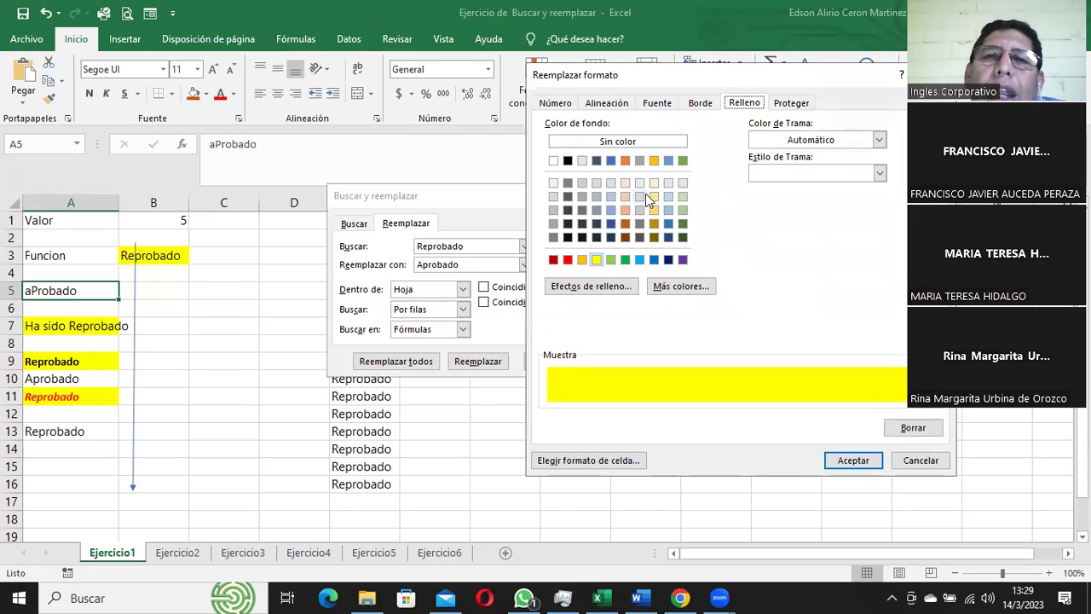
click(611, 258)
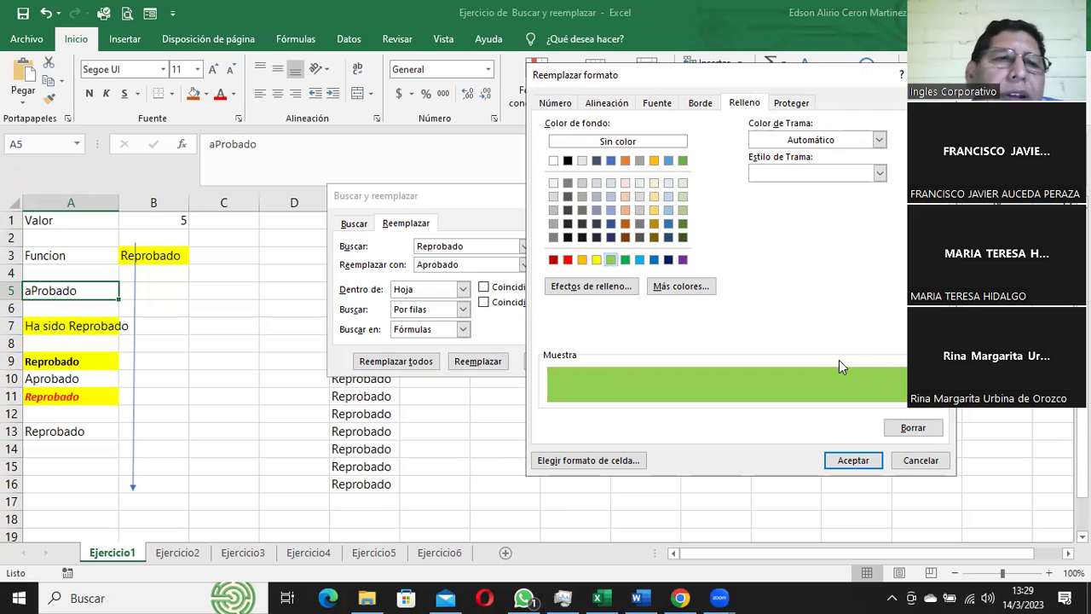
click(848, 463)
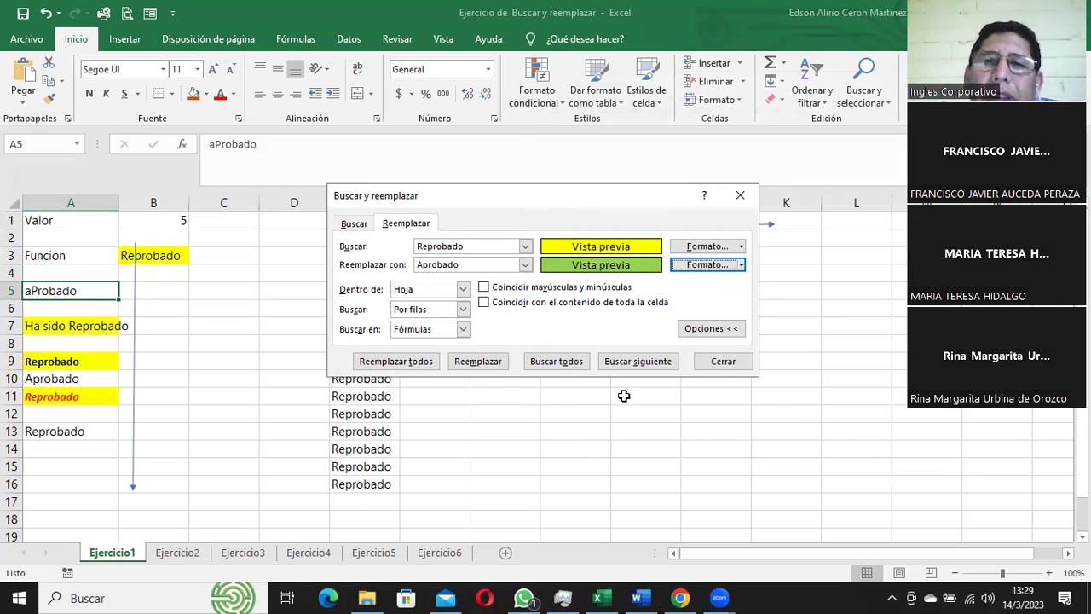
Step: From A1, replace B3, A7, A9 and A11 with green Aprobado until no matches remain
click(54, 224)
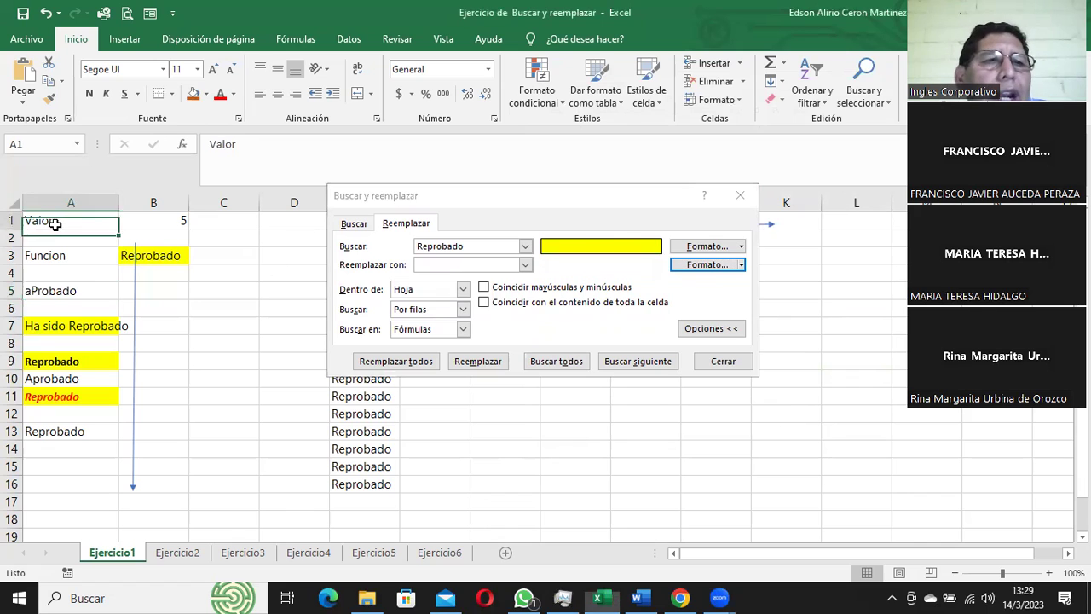
click(639, 362)
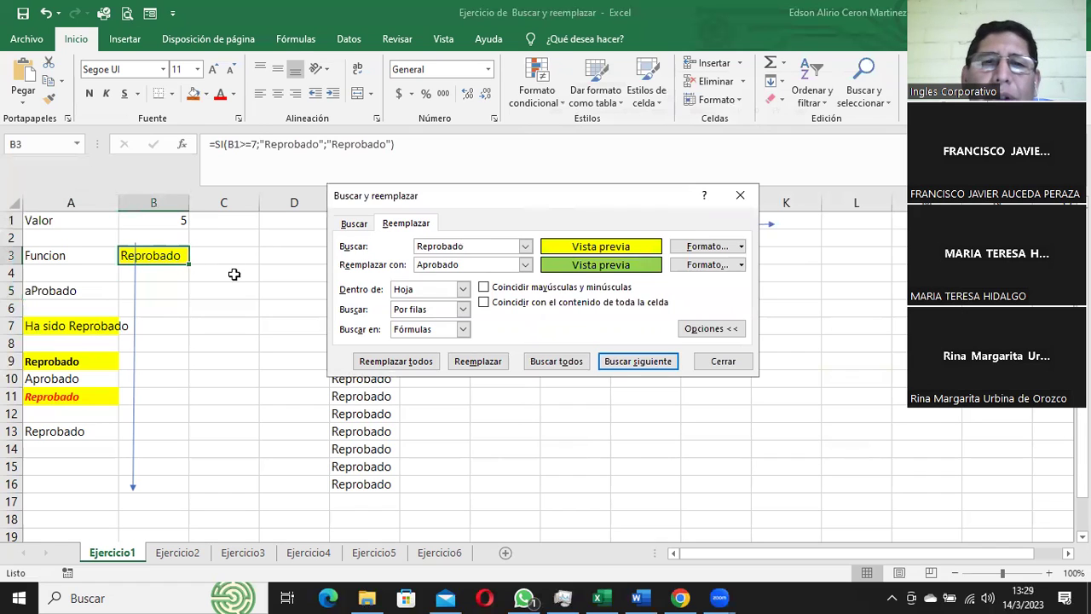
click(478, 363)
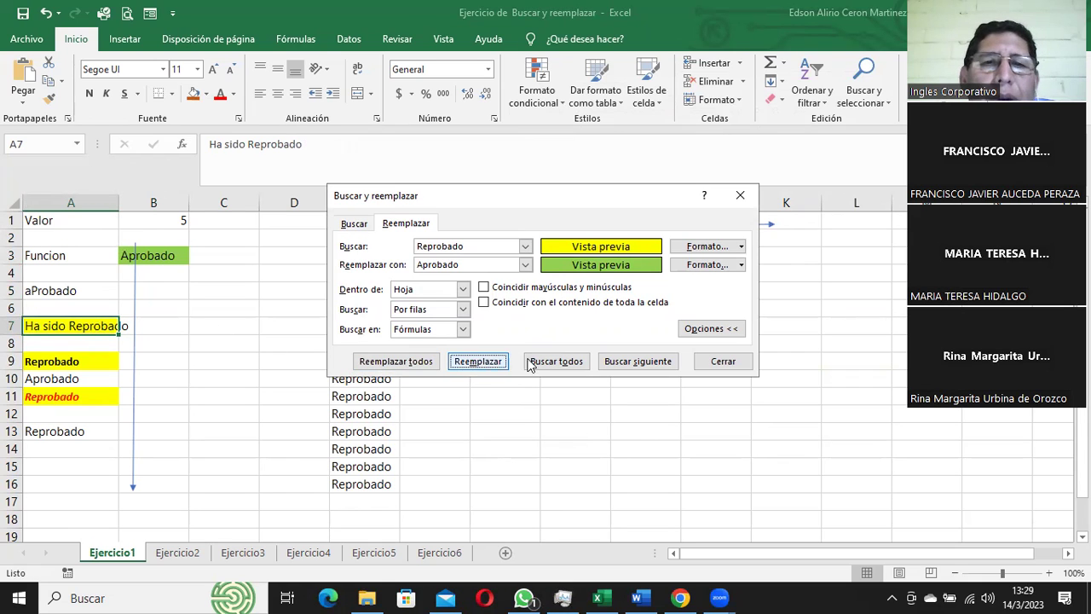
click(476, 362)
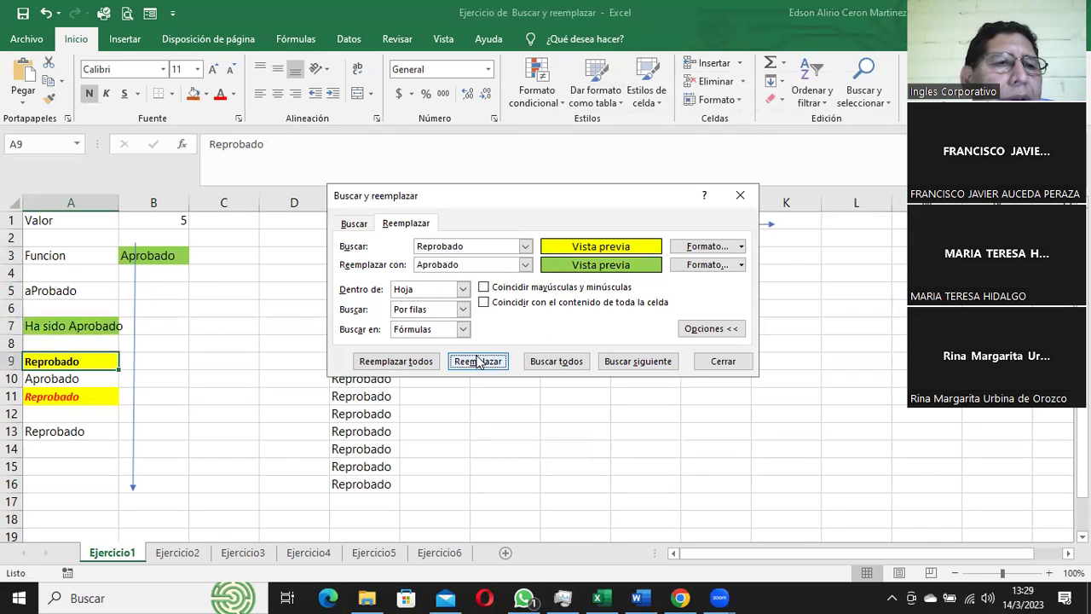
click(482, 364)
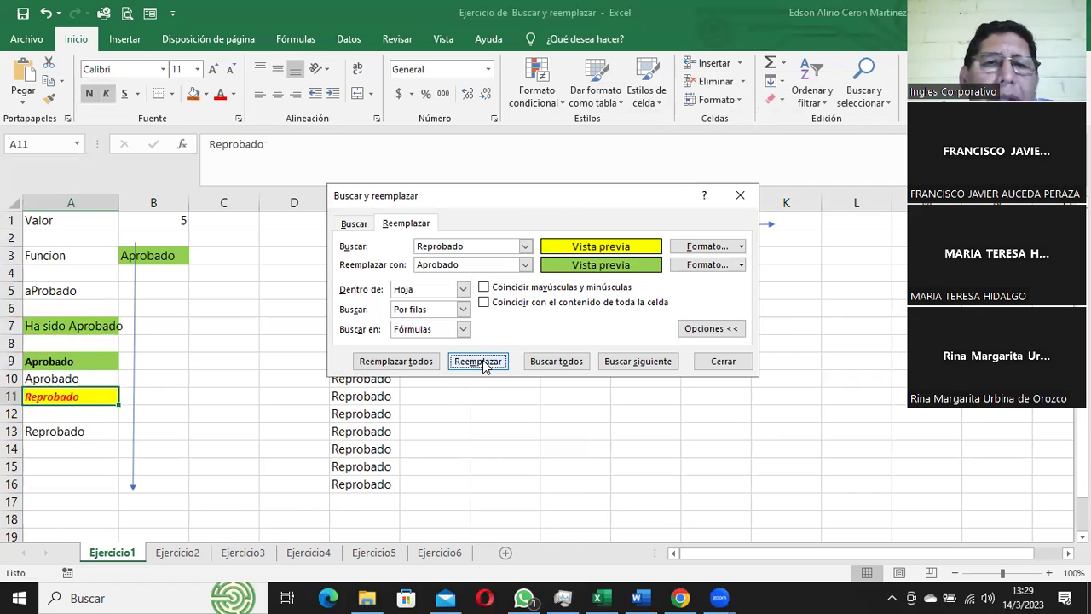
click(483, 364)
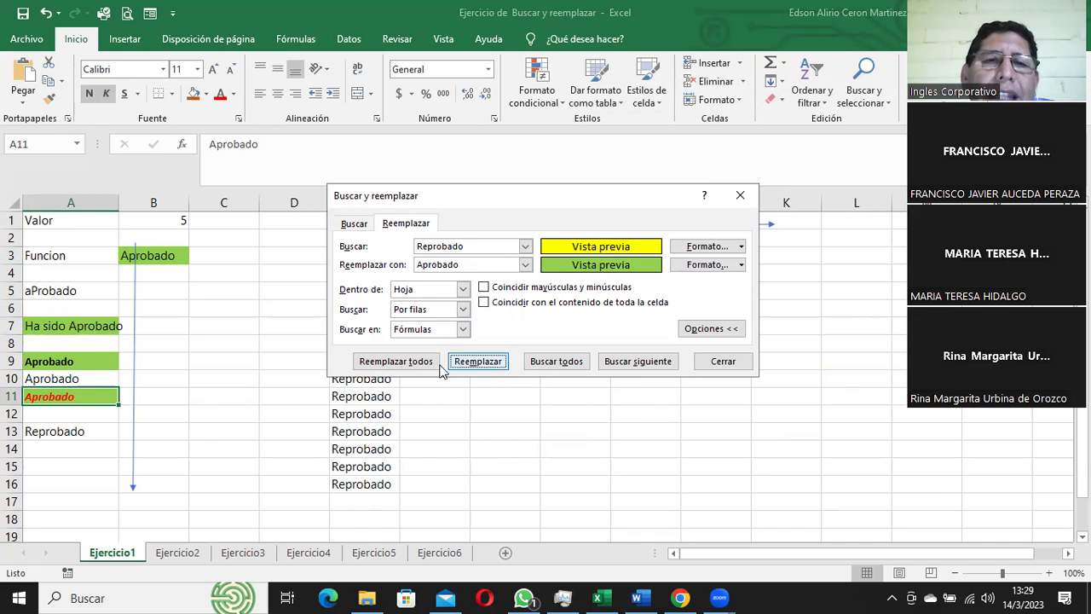
click(635, 368)
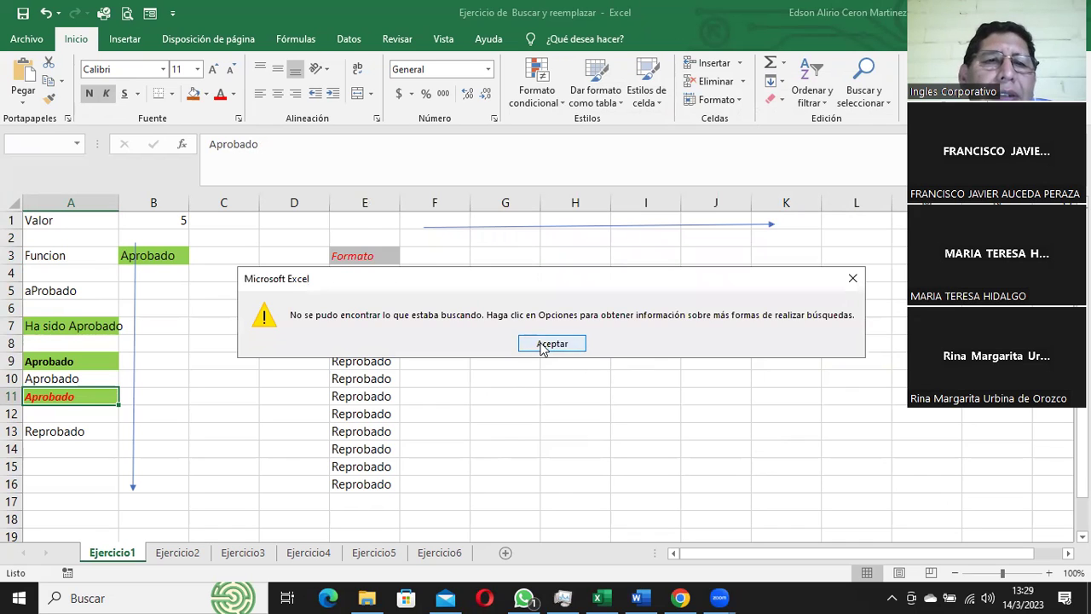
click(547, 344)
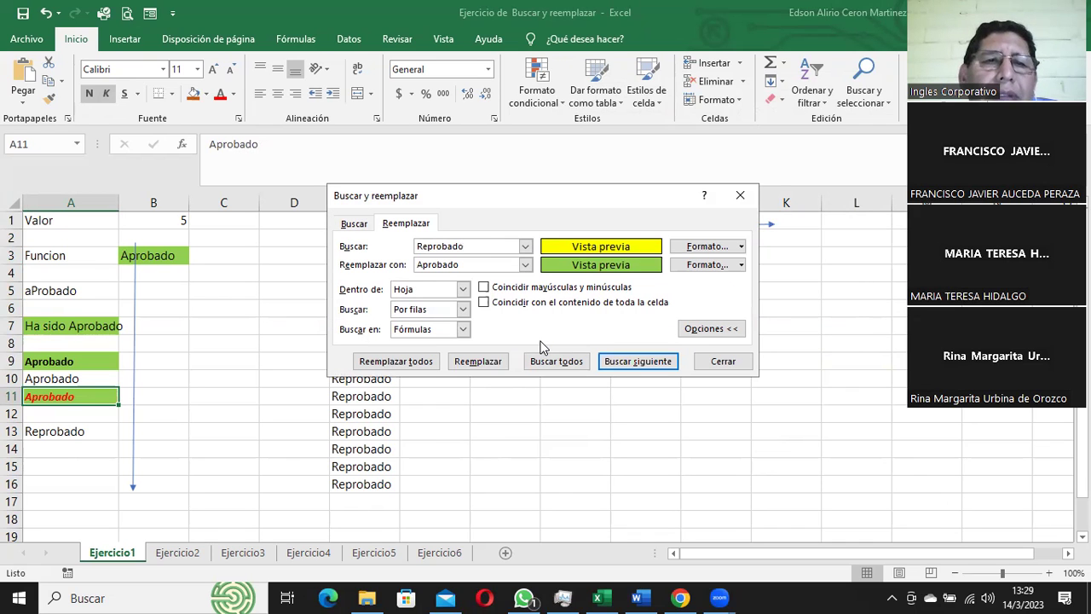
Step: Close Find and Replace, glance at Ejercicio2, and return to Ejercicio1
click(709, 361)
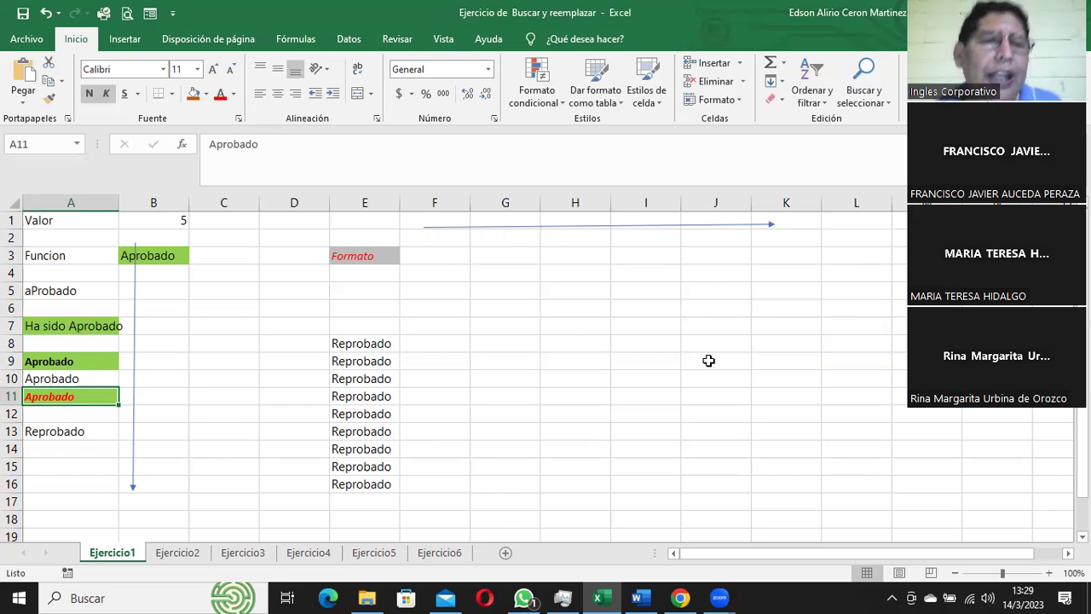
click(170, 555)
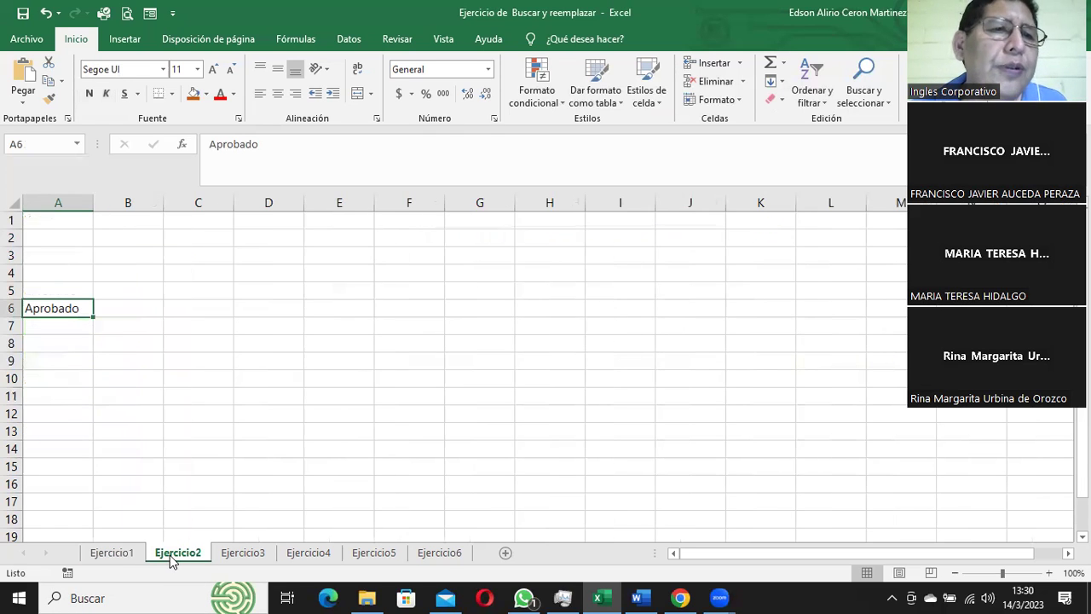
click(112, 554)
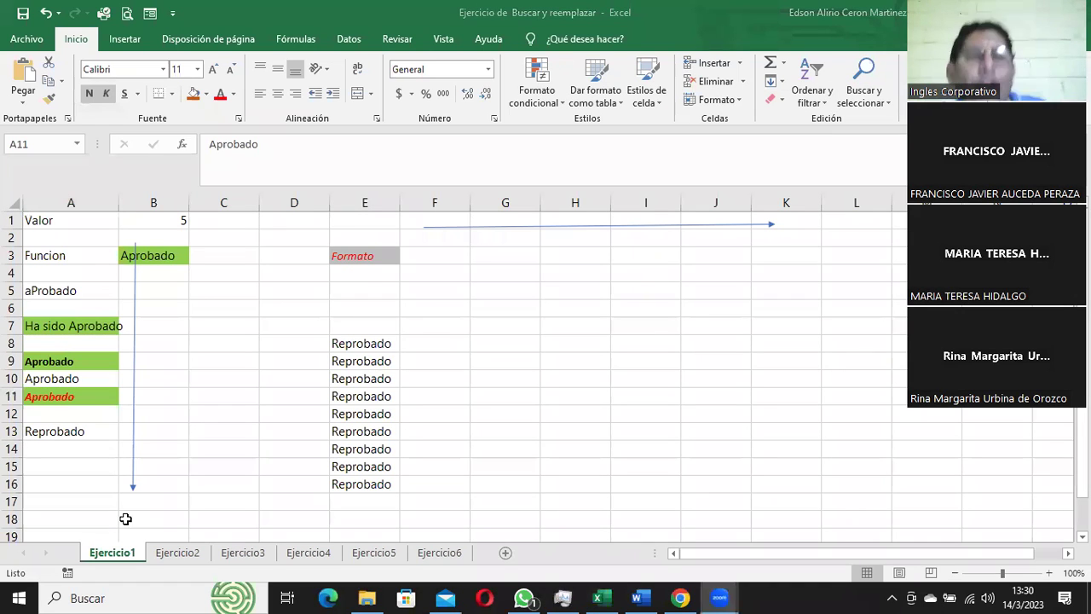
click(237, 556)
Step: Switch to the Ejercicio3 sheet showing the sales table and FÓRMULA column
click(237, 556)
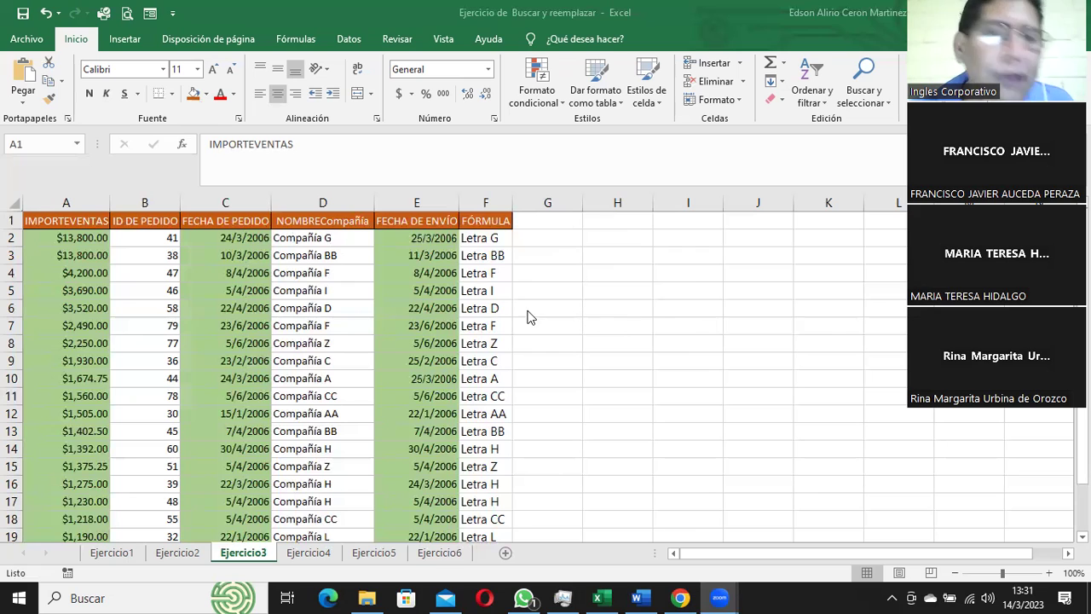
Step: Clear the yellow search format and search for 'compañia' (compañía) starting from cell A1
click(582, 239)
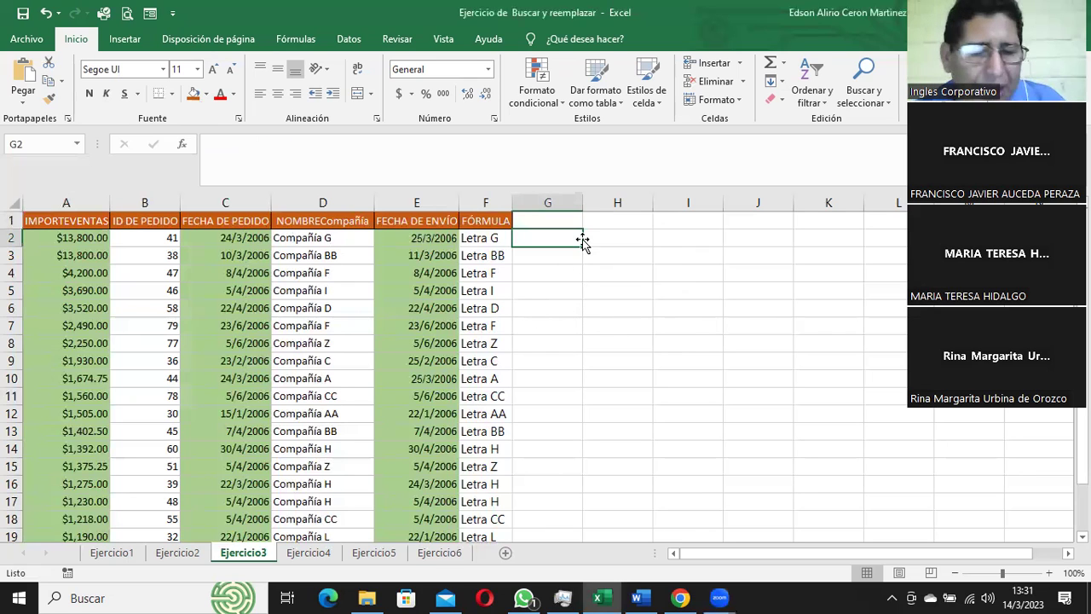
key(ctrl+b)
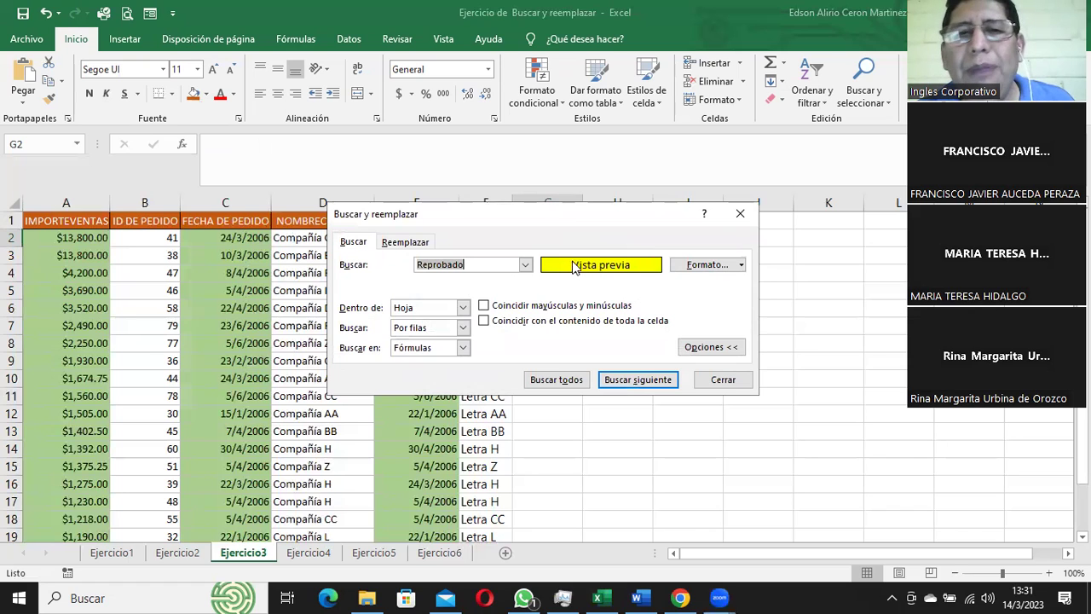
click(742, 266)
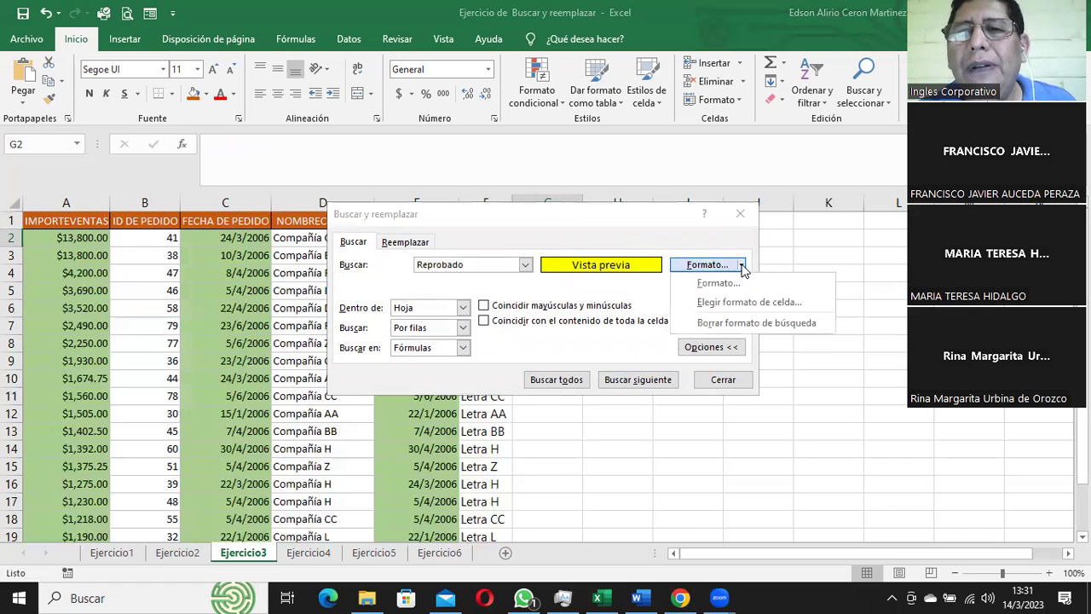
click(753, 324)
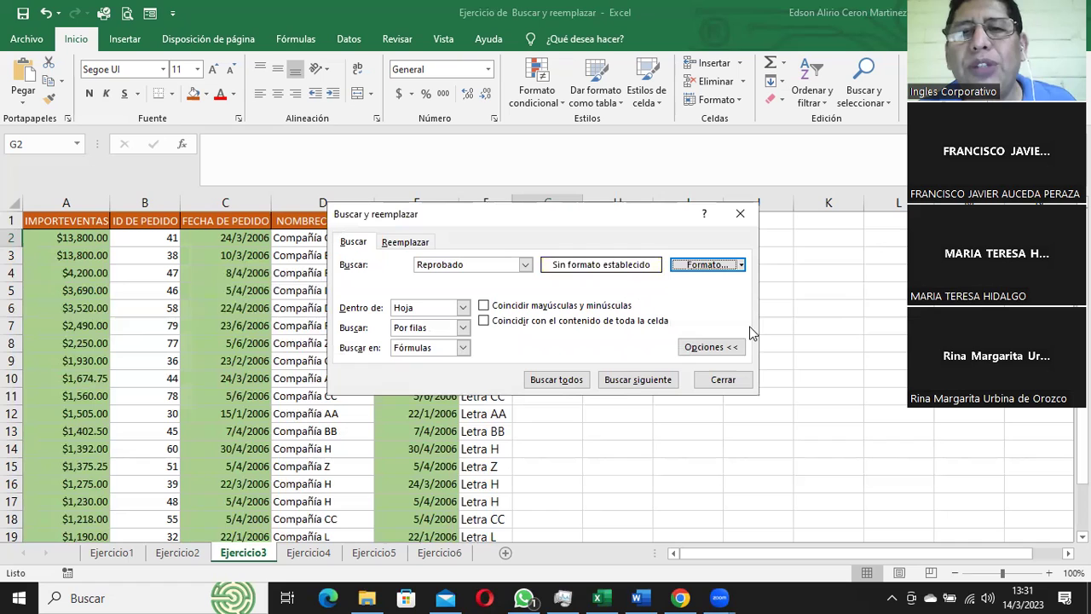
drag(484, 269, 395, 270)
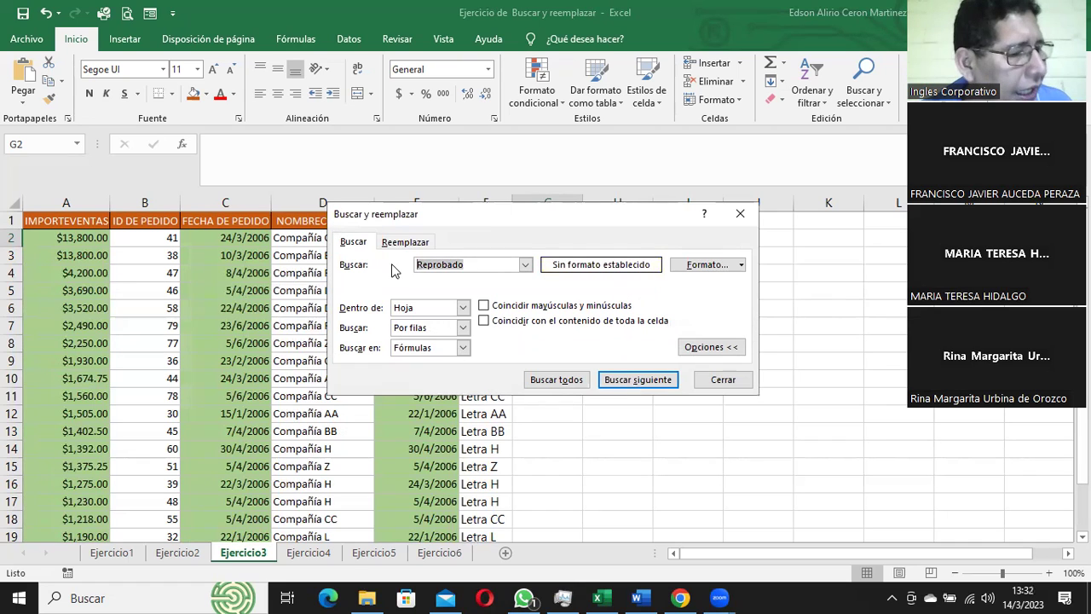
text(compañia)
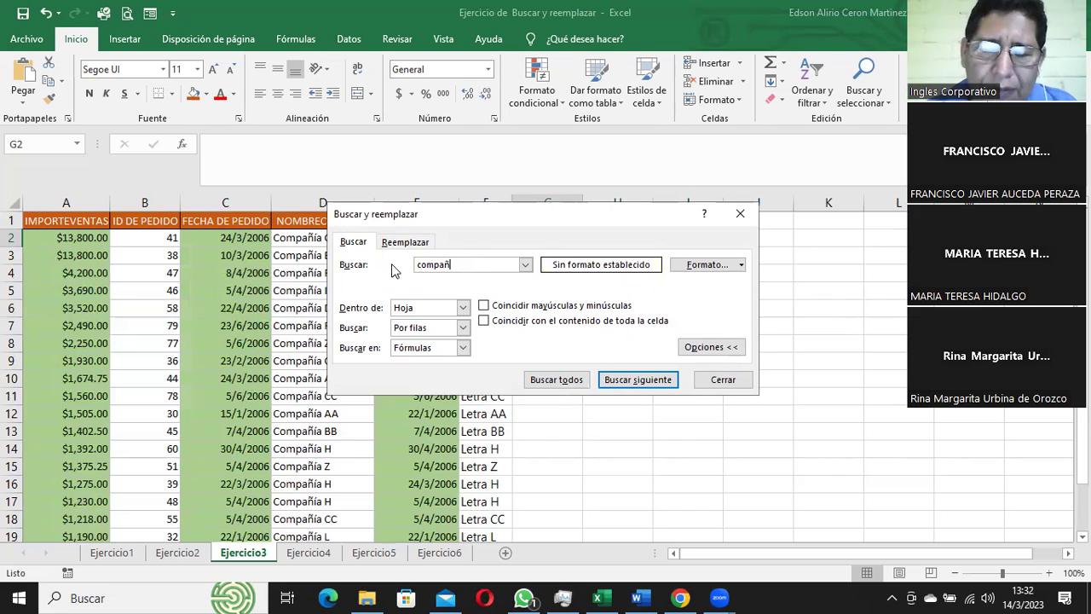
click(66, 221)
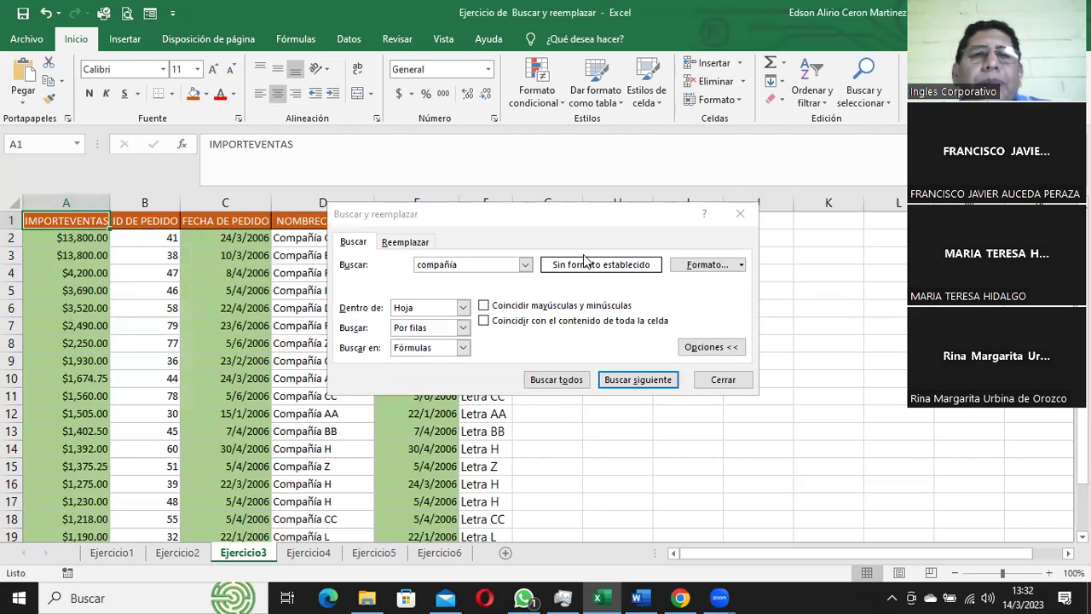
click(458, 267)
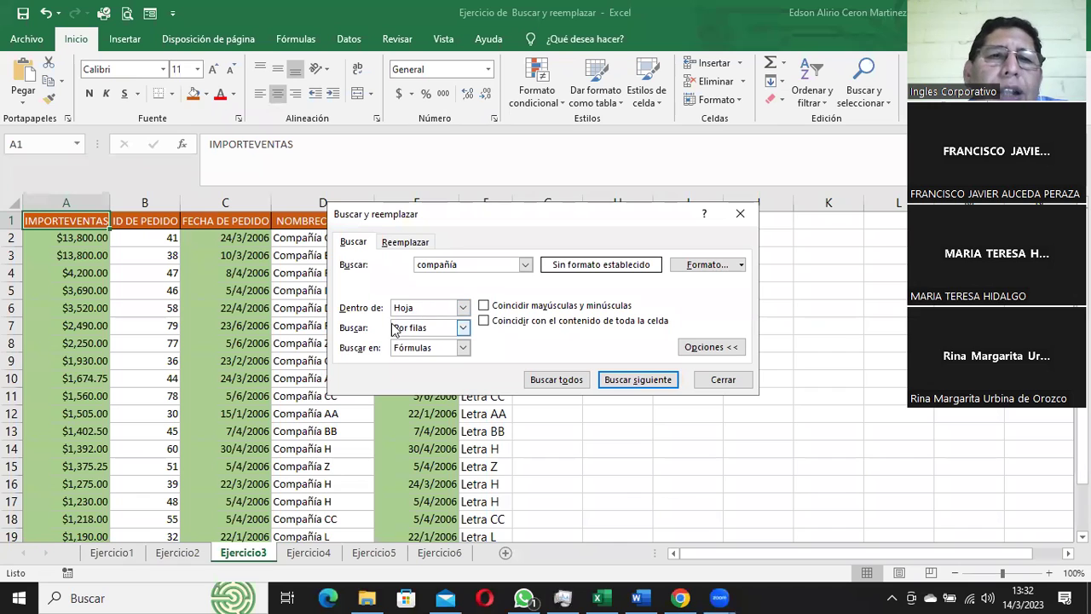
Step: Step through the compañía matches in column D down to Compañía F, then select D2
click(638, 381)
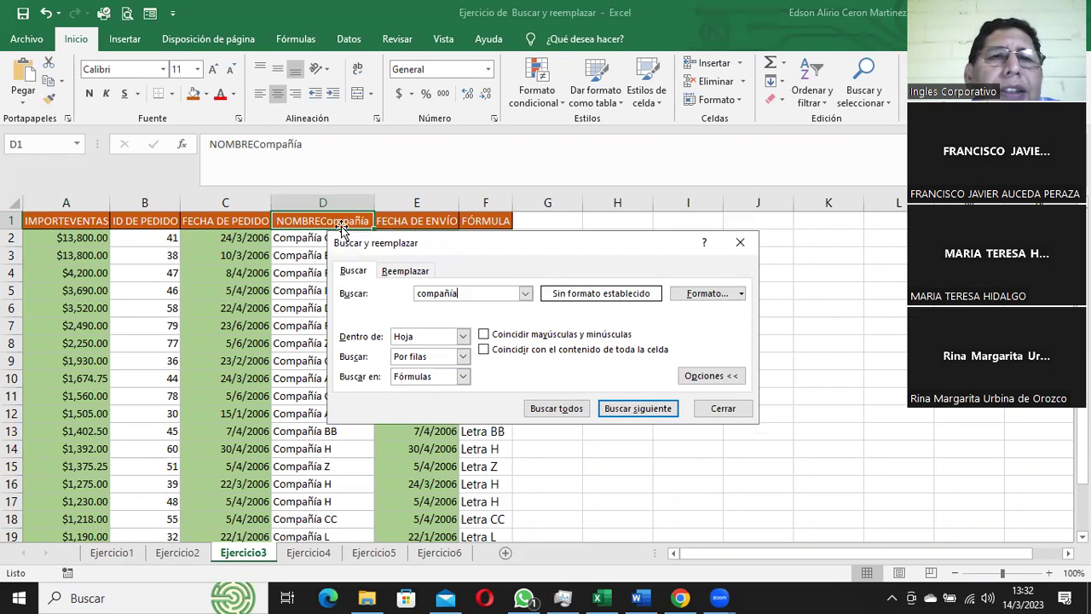
drag(510, 246, 656, 221)
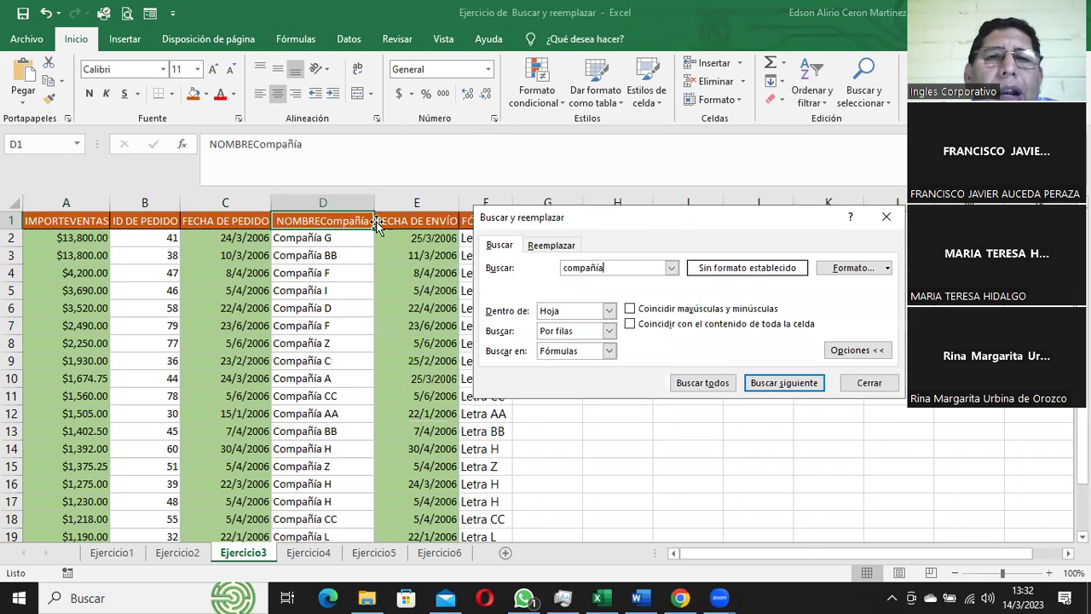
click(783, 385)
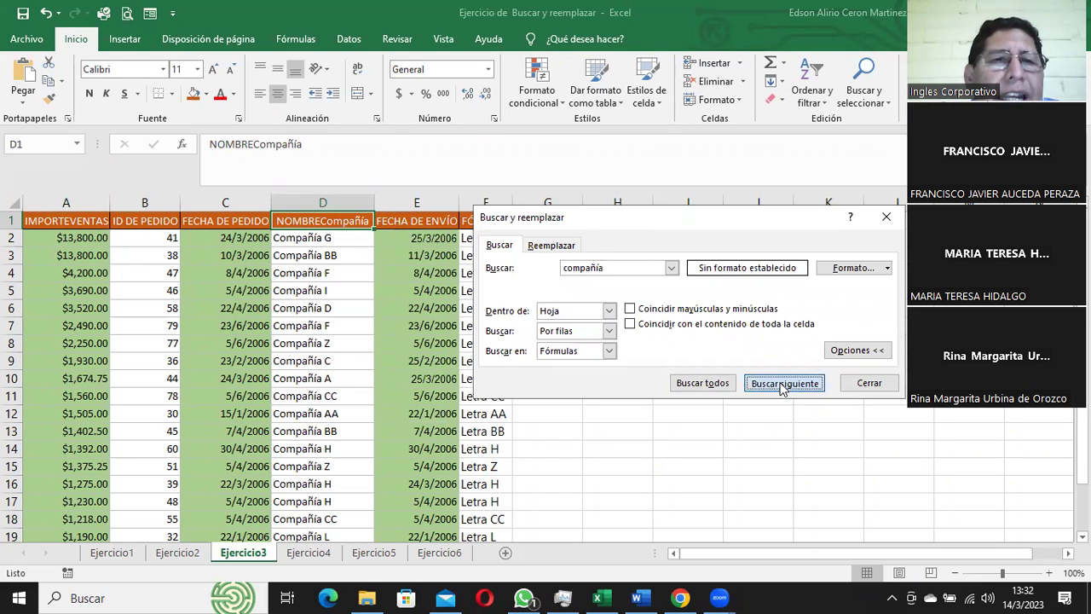
click(783, 385)
click(783, 385)
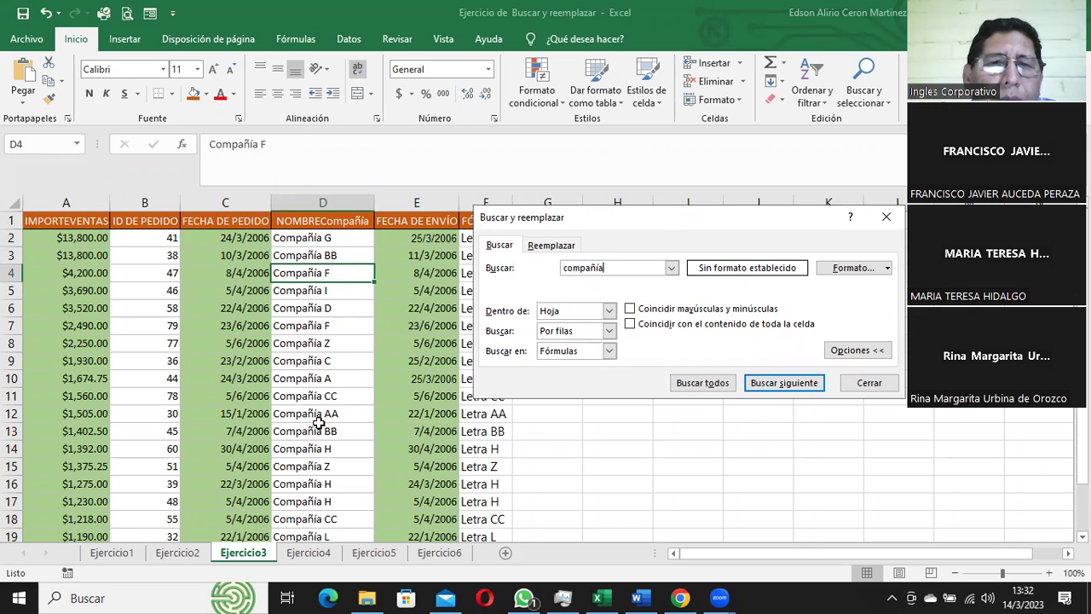
drag(317, 431, 317, 448)
click(341, 240)
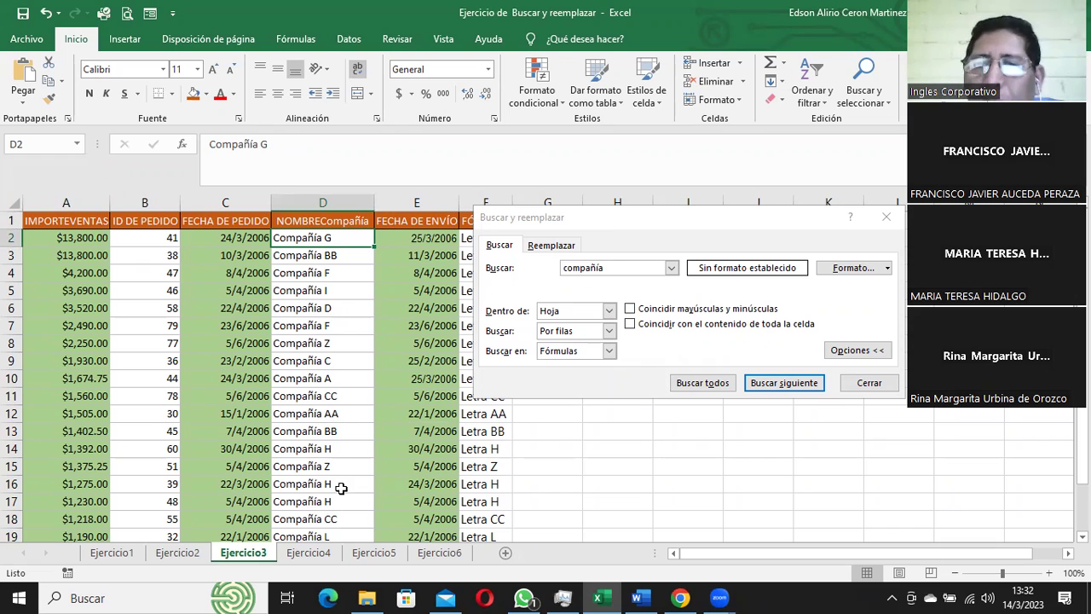
Step: Widen the search to the whole workbook and find next matches up to Compañía I
click(609, 312)
click(571, 335)
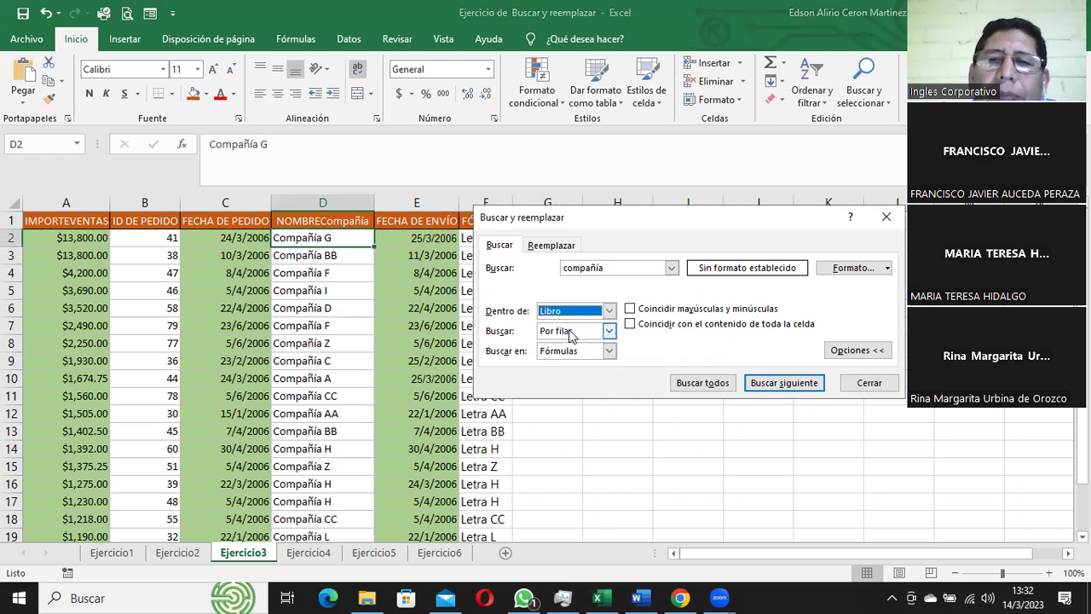
click(789, 389)
click(789, 389)
click(789, 390)
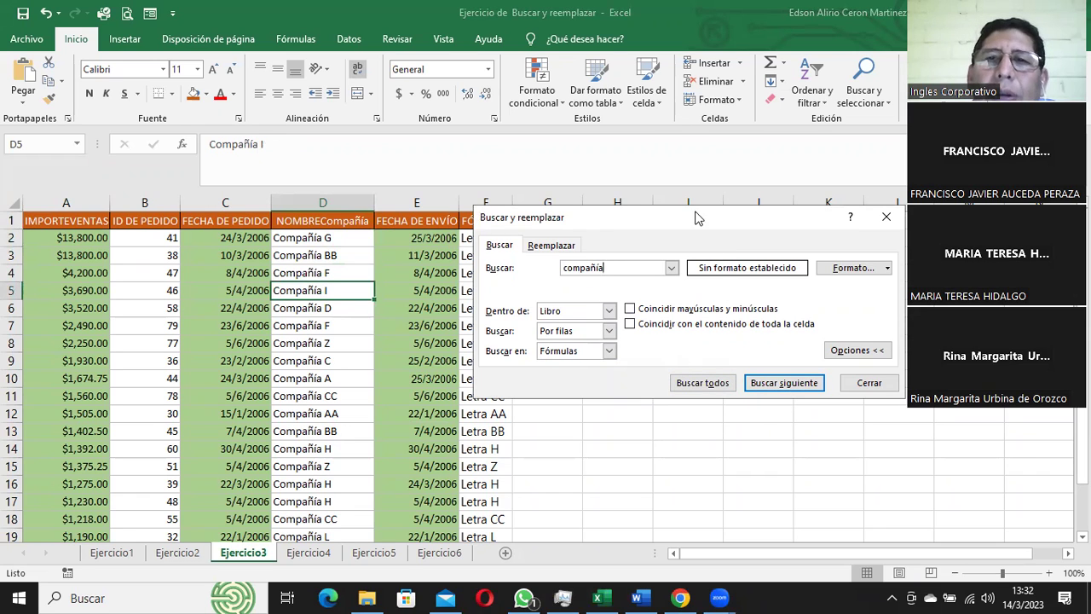
Step: List all 59 compañía matches with Find All and enlarge the results list
drag(695, 218, 715, 72)
click(723, 236)
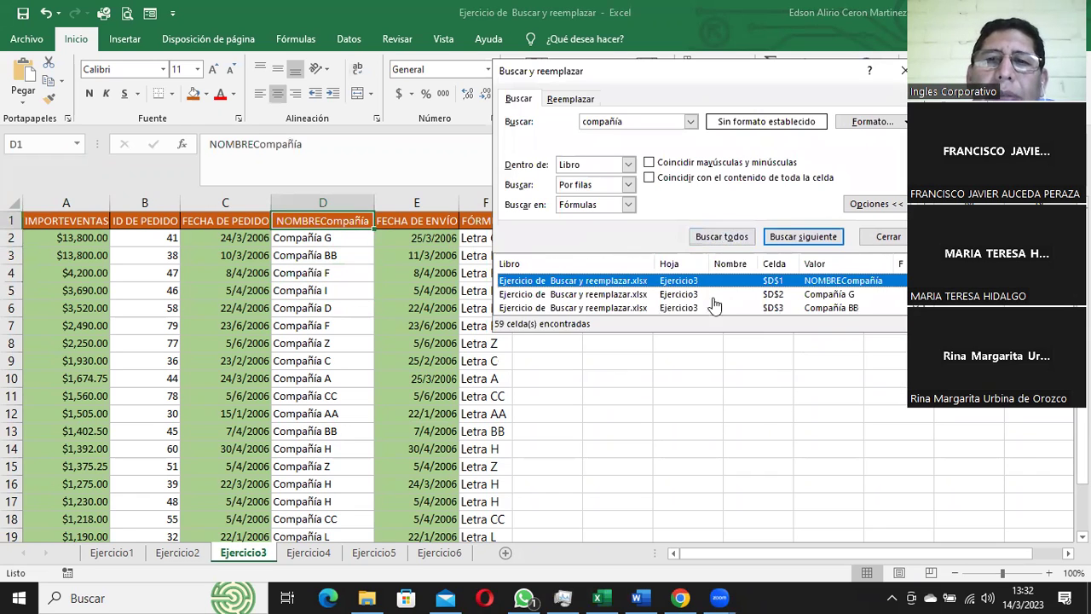
drag(704, 335, 704, 526)
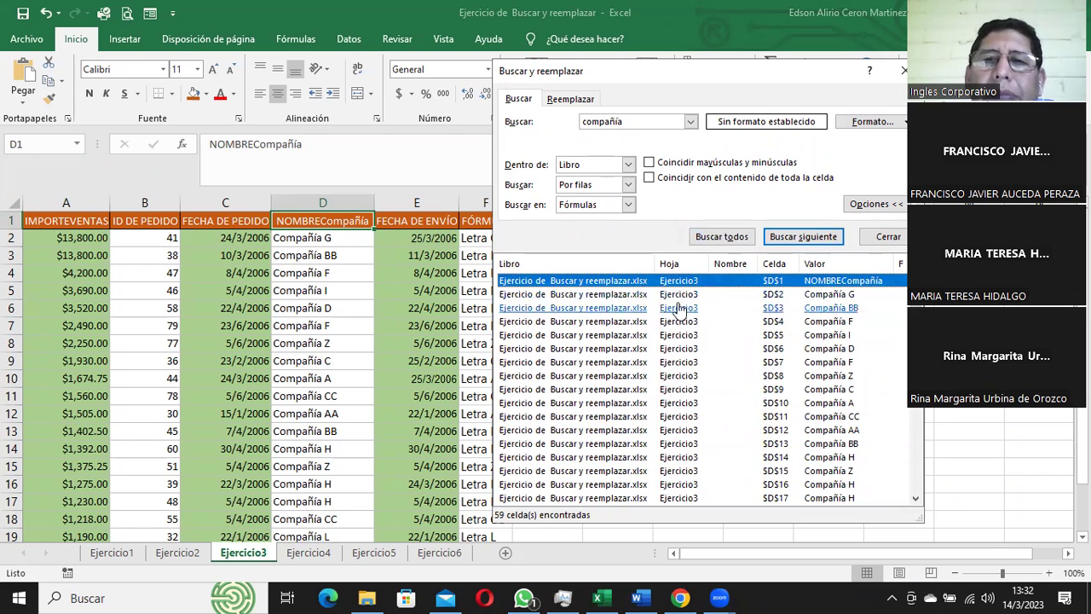
scroll(678, 320, down, 3)
scroll(682, 331, down, 1)
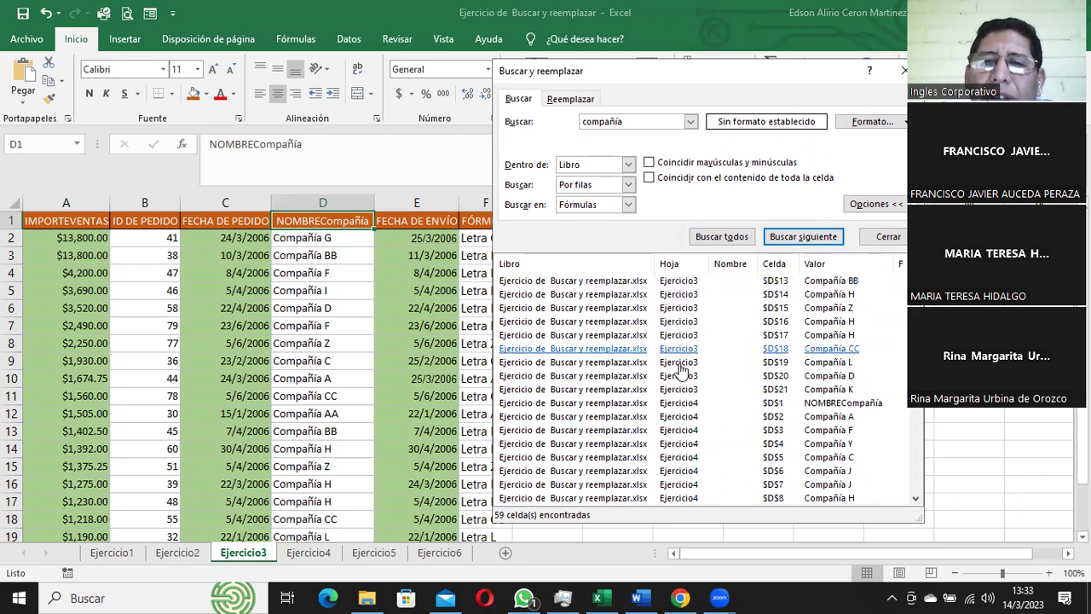
scroll(676, 430, down, 3)
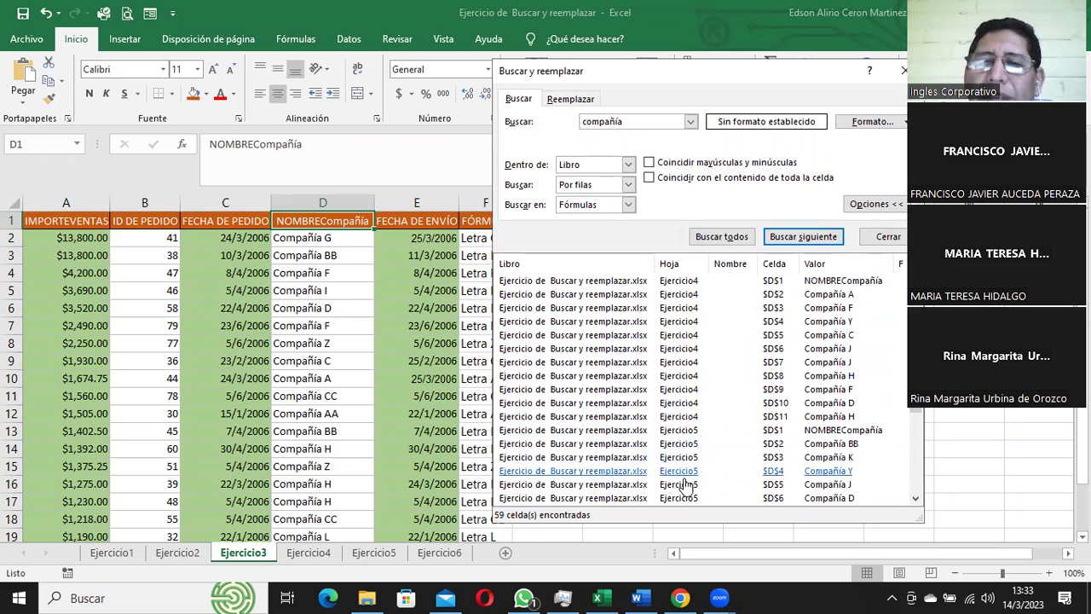
click(298, 553)
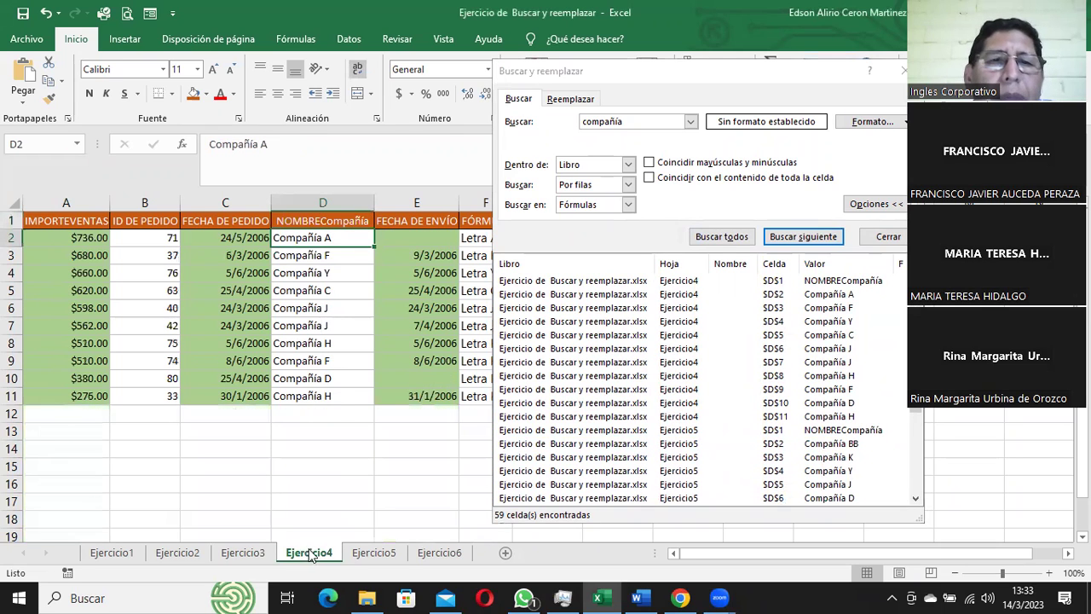
click(369, 552)
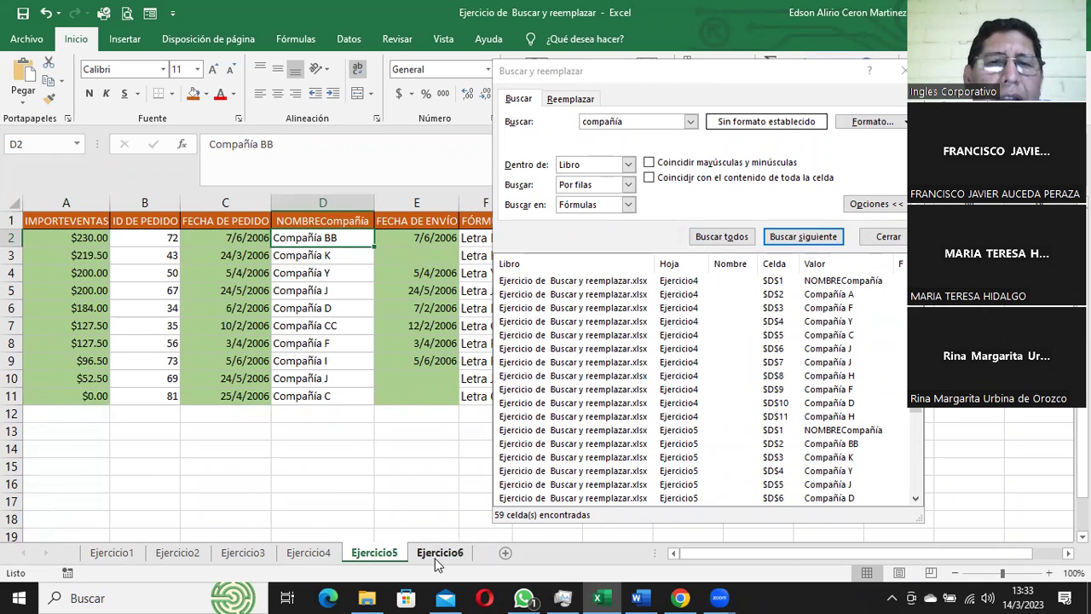
click(436, 553)
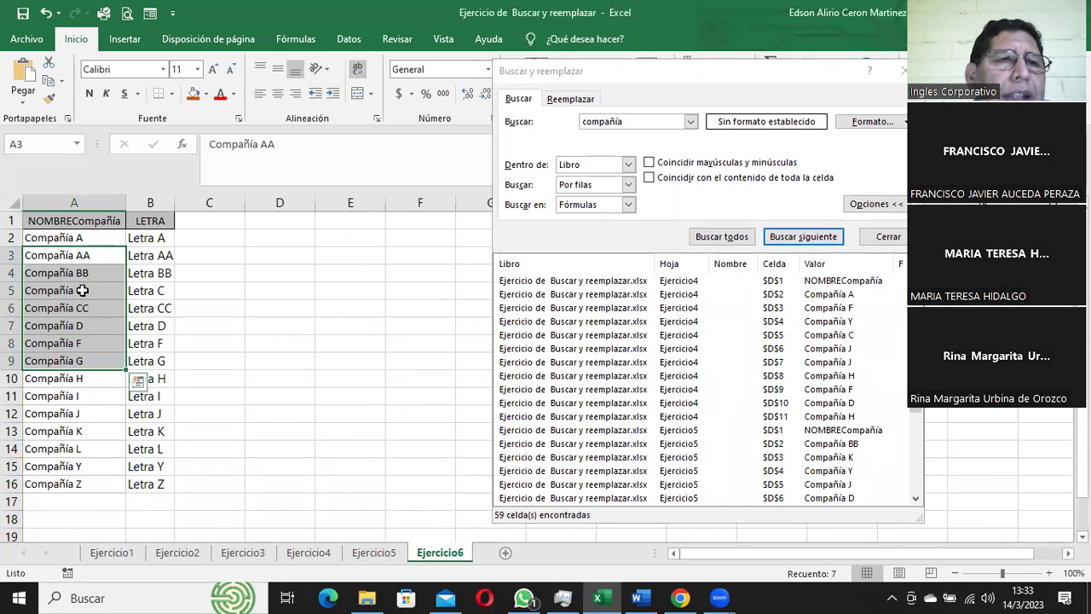
click(258, 553)
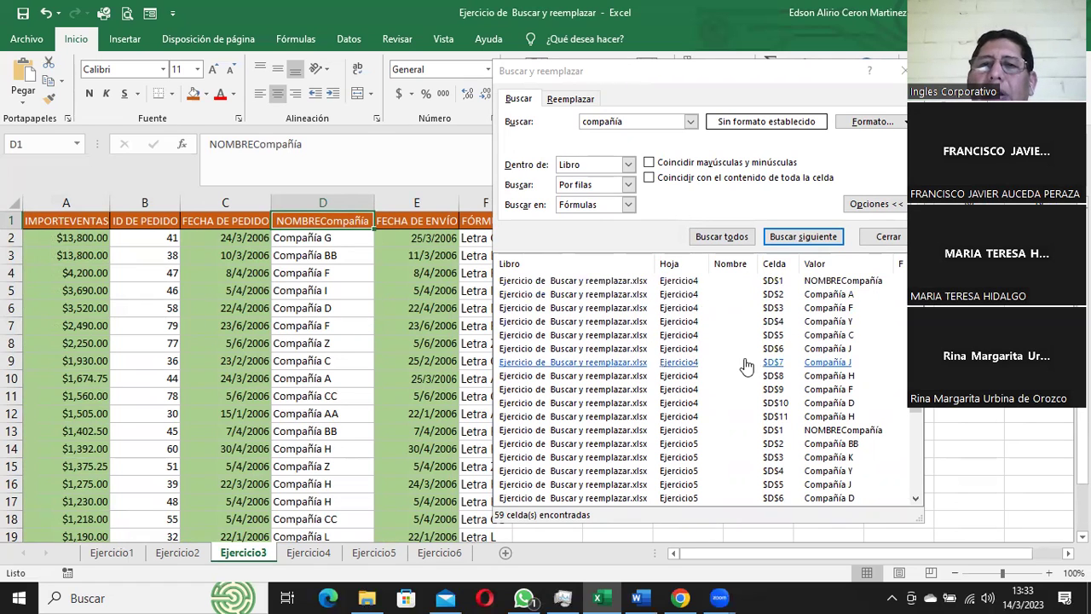
scroll(746, 366, down, 4)
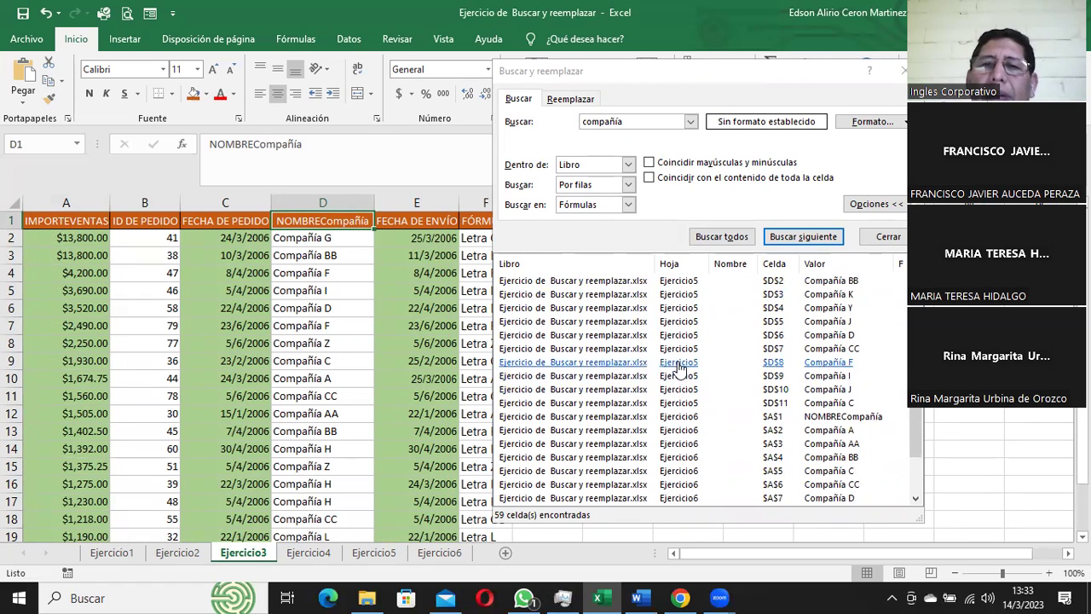
click(679, 363)
click(680, 390)
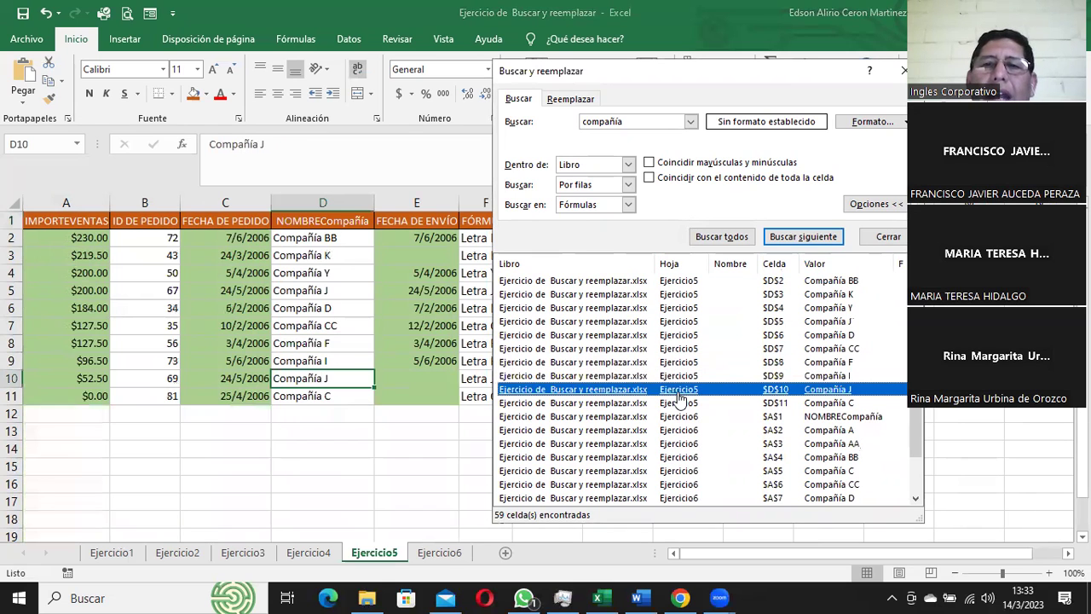
click(678, 417)
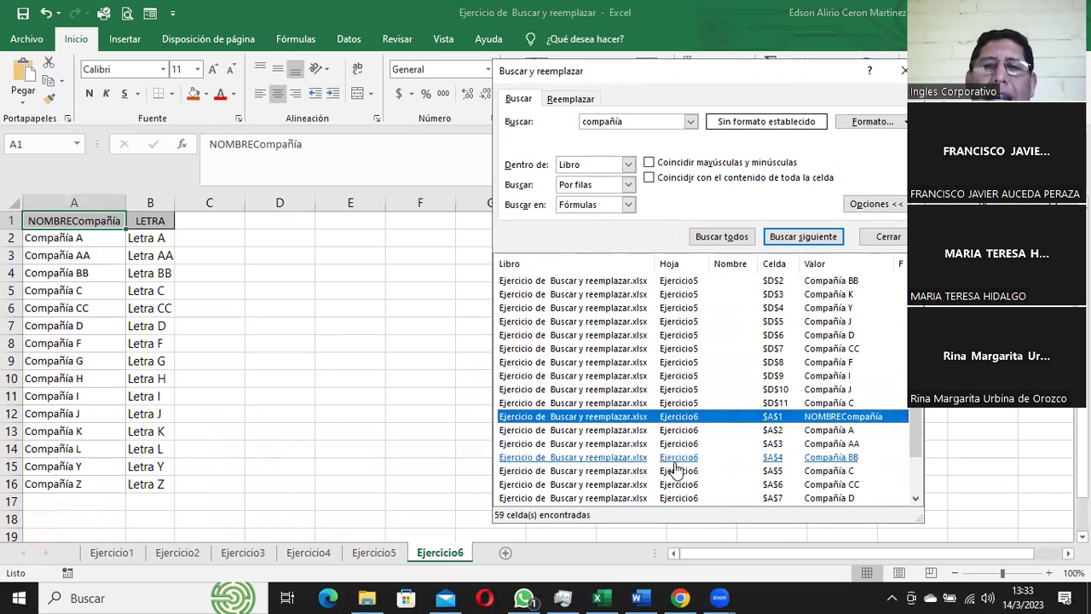
click(677, 458)
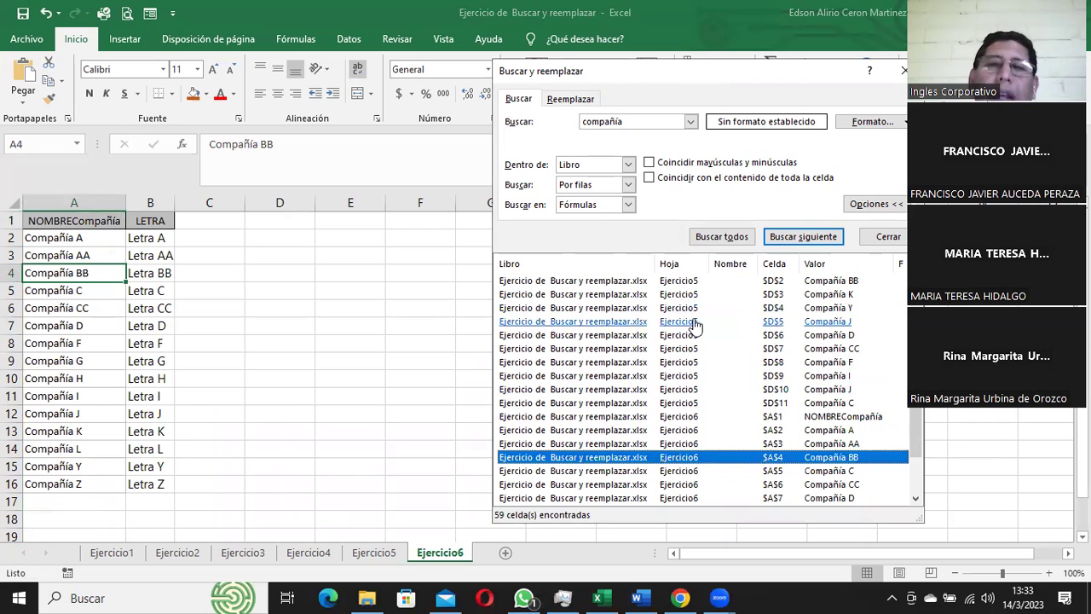
scroll(695, 326, up, 4)
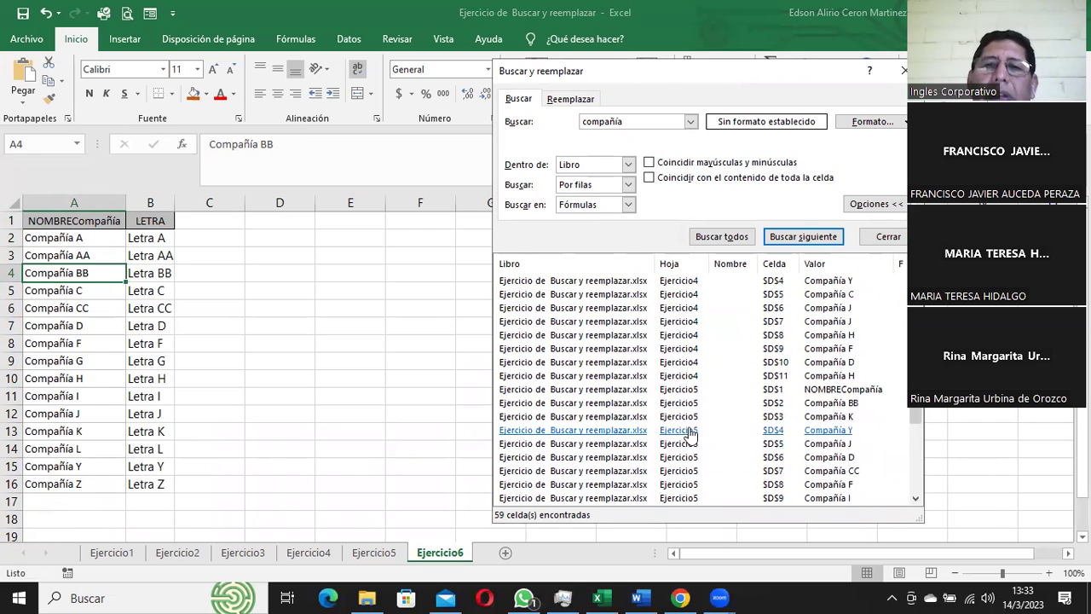
scroll(695, 328, up, 2)
click(686, 280)
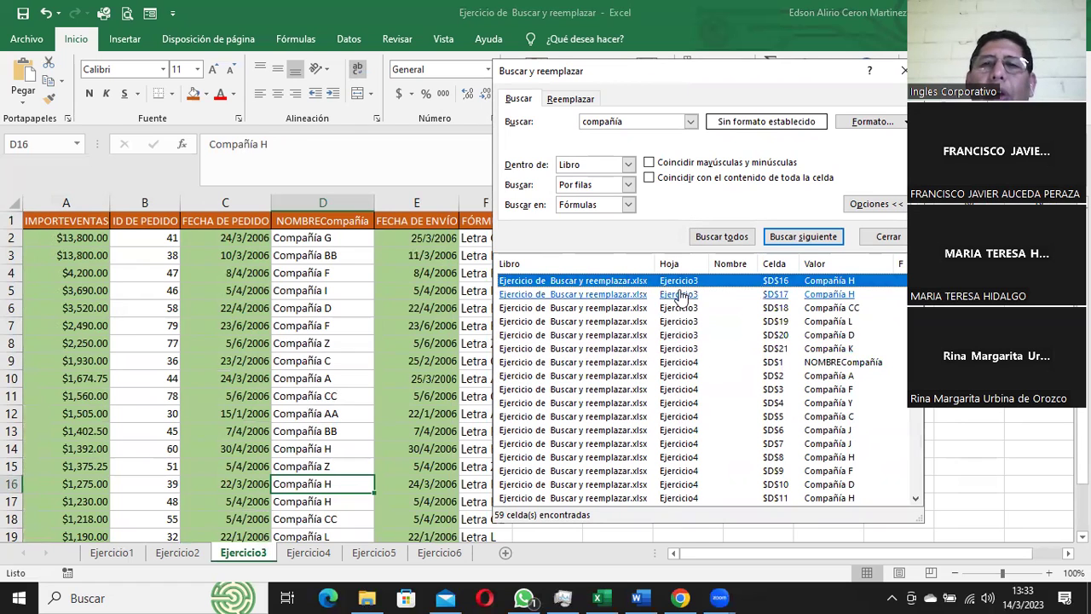
scroll(703, 383, up, 2)
scroll(703, 384, up, 3)
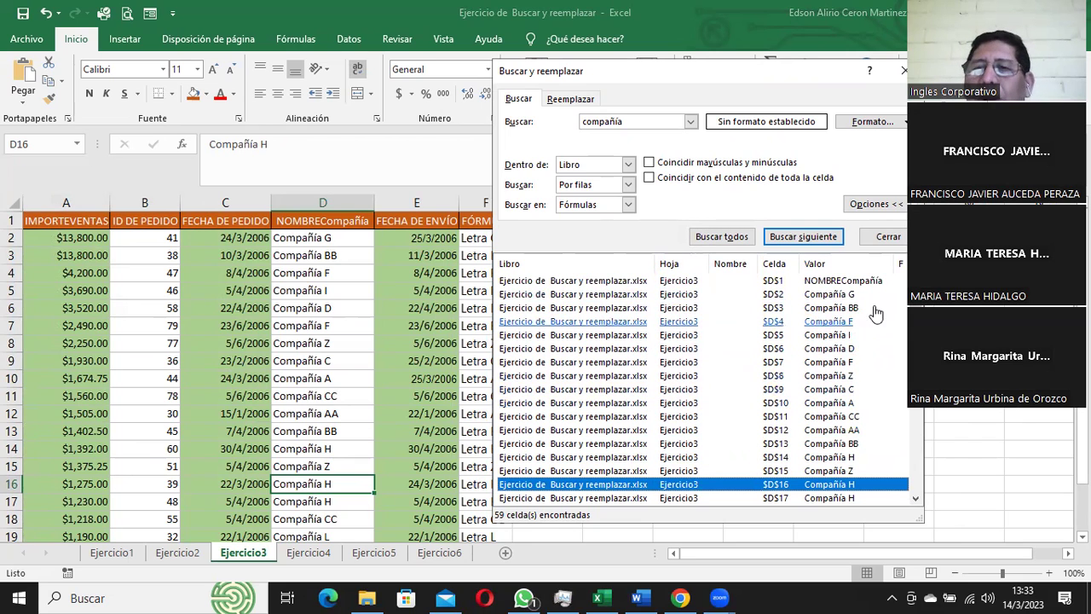
scroll(673, 324, down, 2)
scroll(671, 413, down, 1)
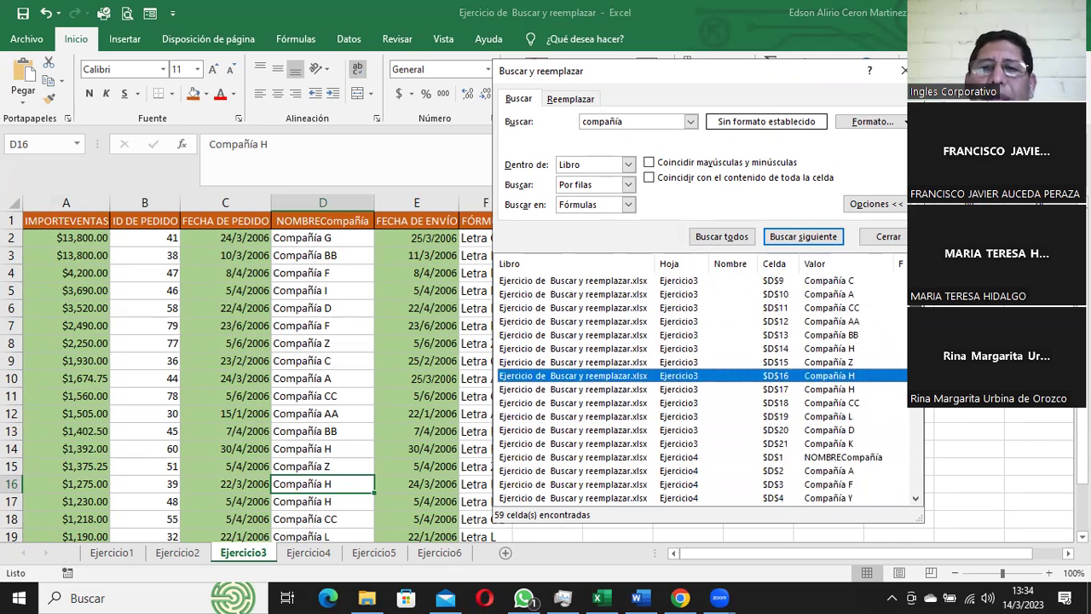
scroll(671, 413, down, 1)
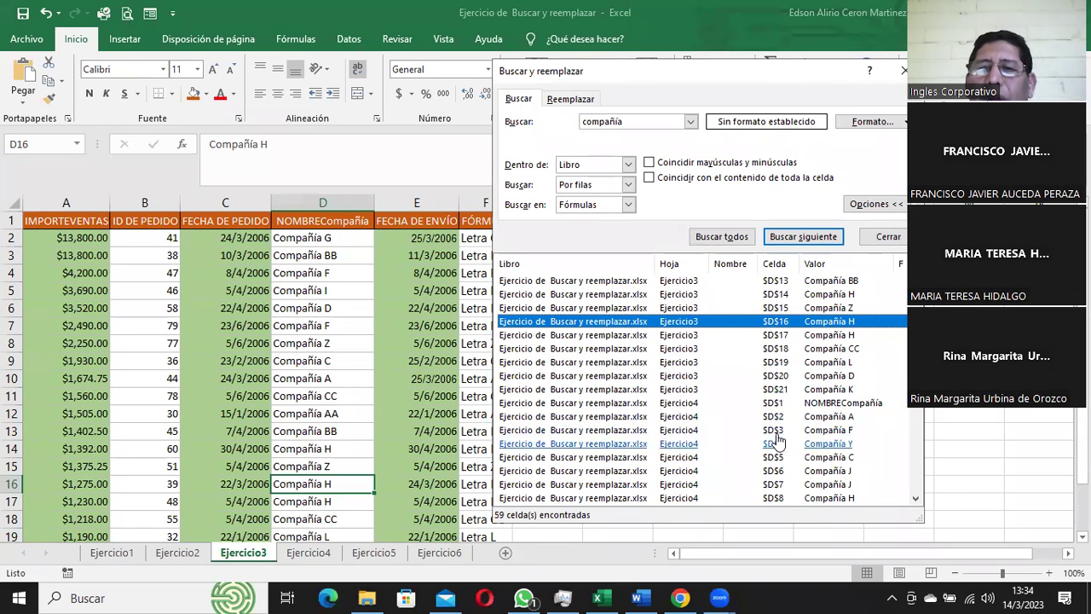
Step: Jump to the Ejercicio4 D1 match, return to Excel and close the compañía results list
click(682, 405)
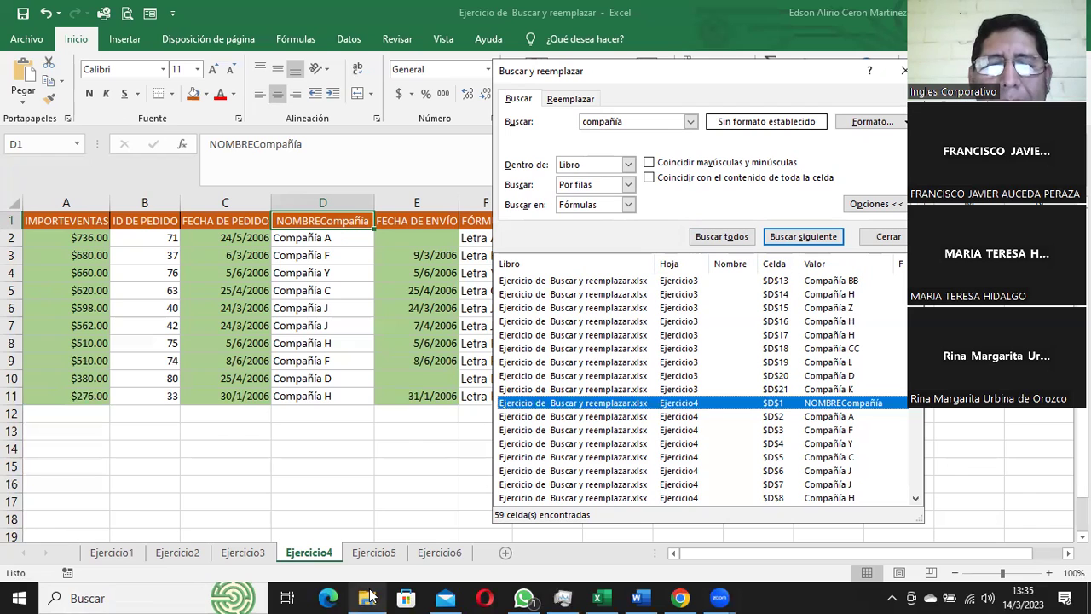
mouse_move(366, 598)
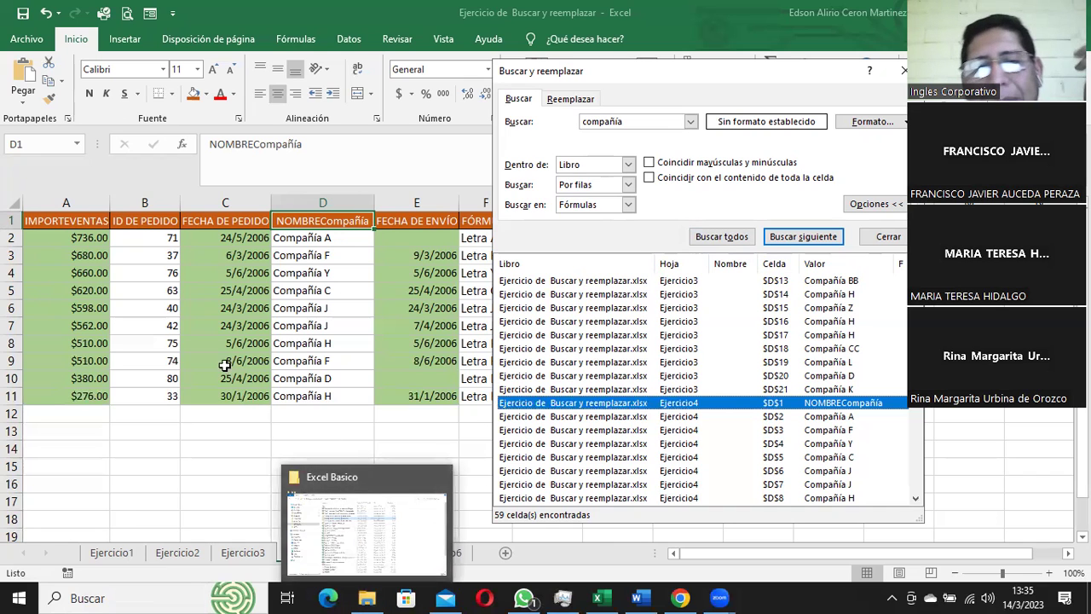
click(125, 597)
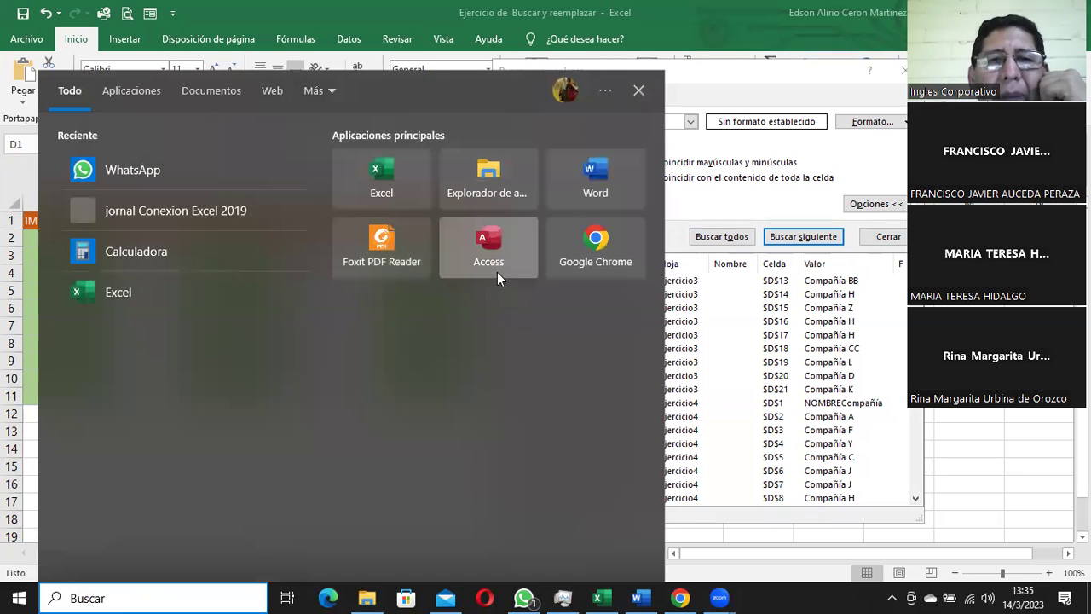
click(772, 344)
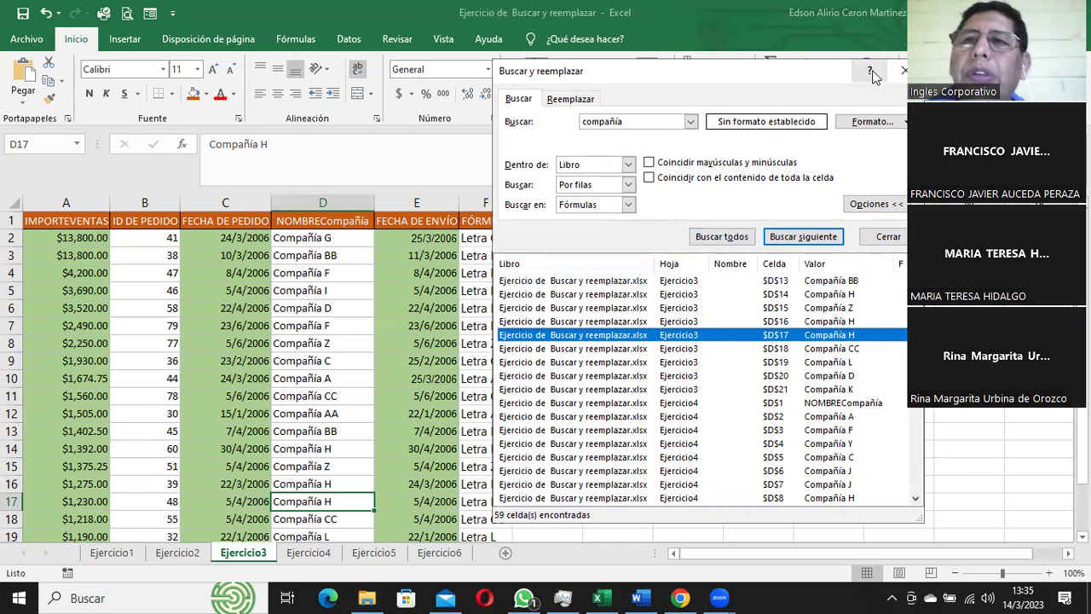
click(899, 74)
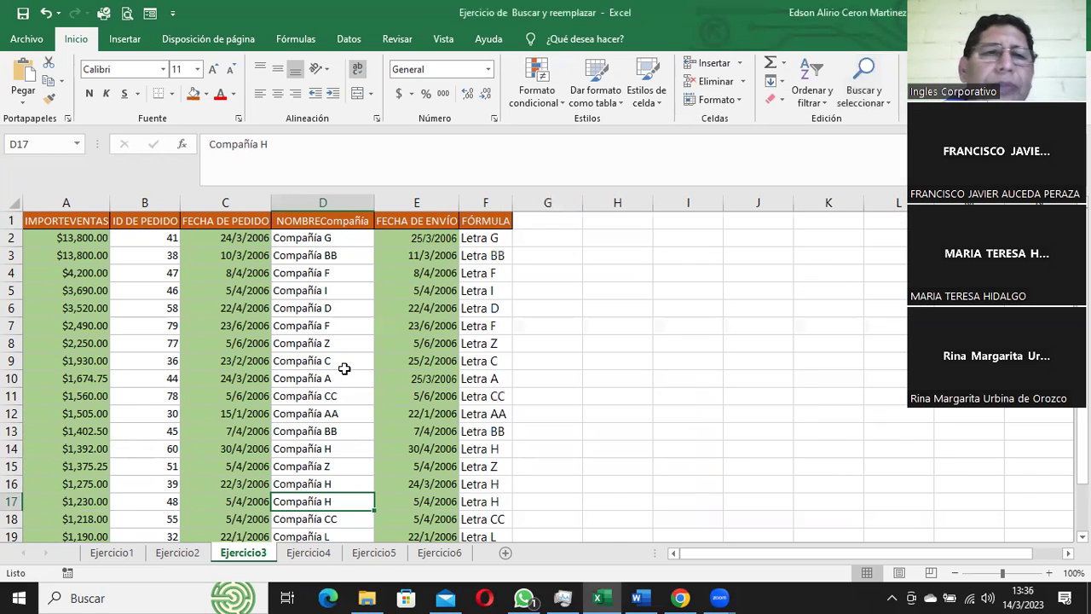
Step: Reopen Find for compañía, scoped to the sheet and searching by rows, with the term selected
click(75, 272)
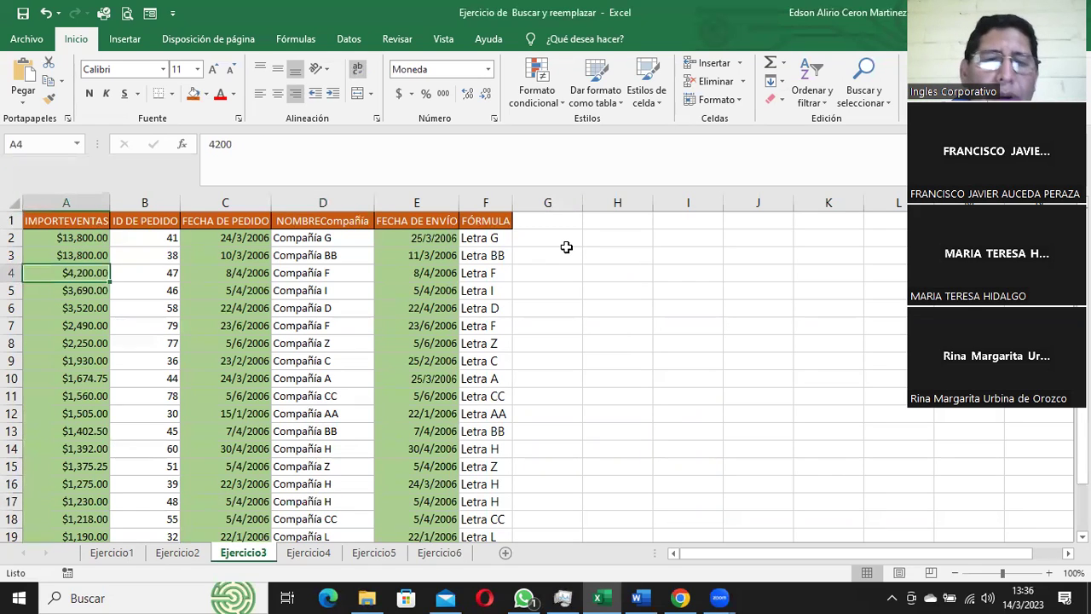
key(ctrl+b)
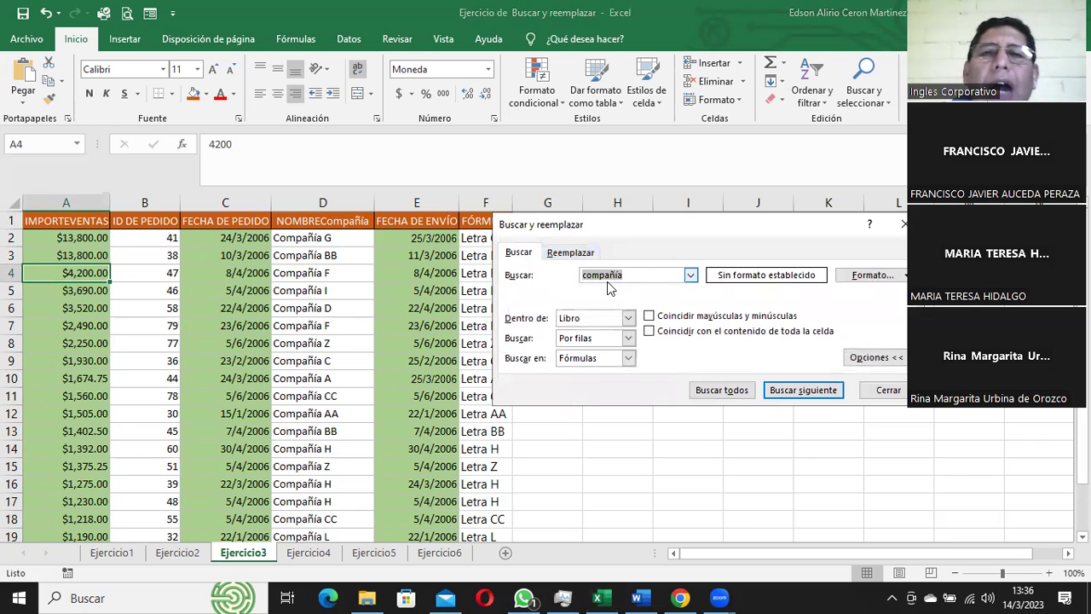
click(617, 320)
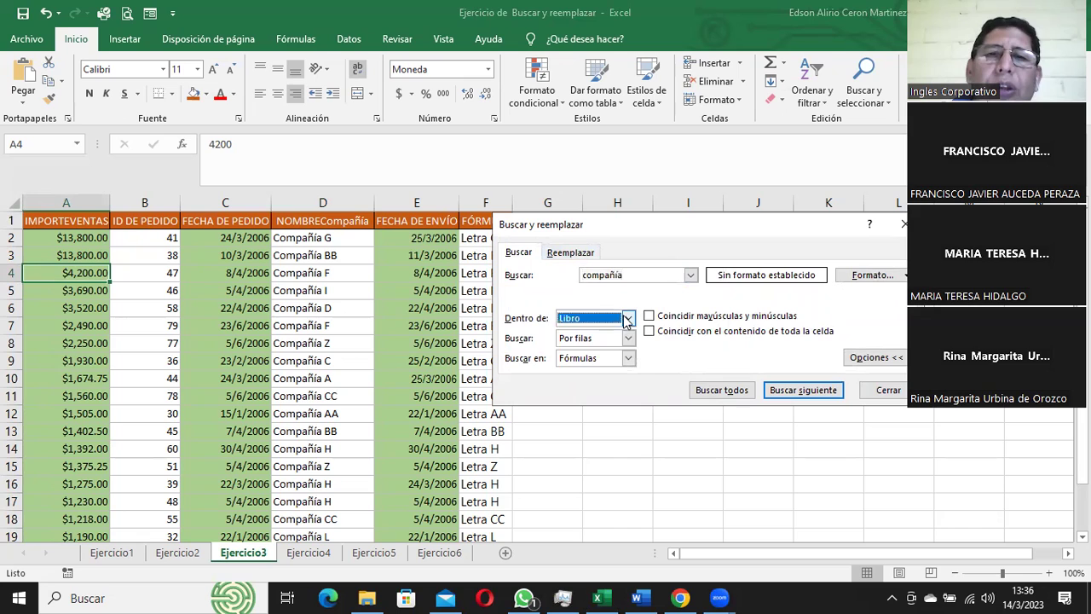
click(592, 332)
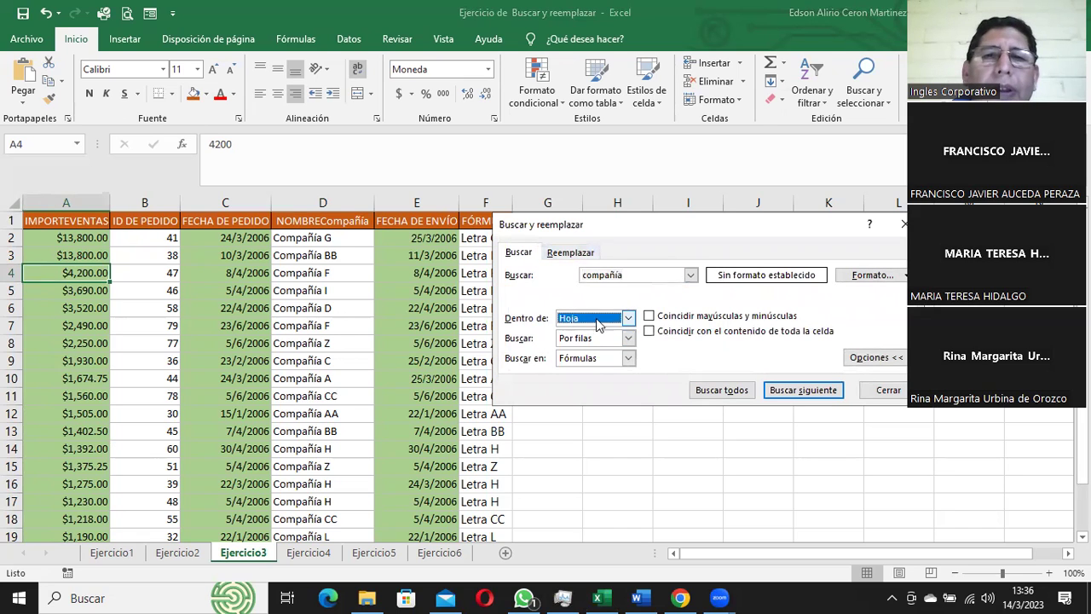
click(629, 340)
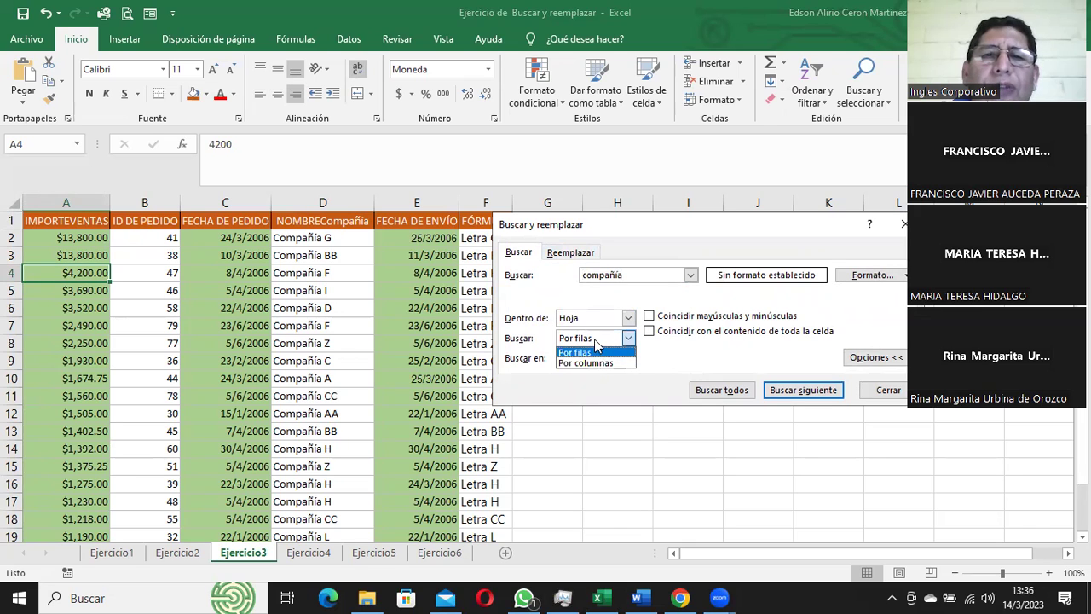
click(596, 352)
drag(639, 274, 581, 274)
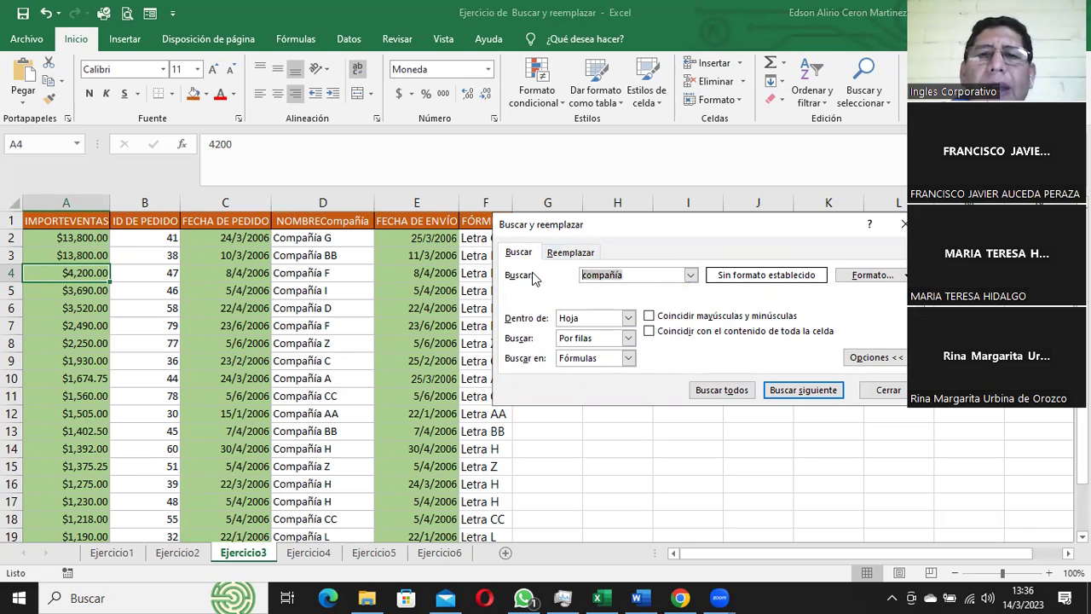
Step: Search for 0 from A2, stepping row by row through the matches E2, A3 and E3
text(0)
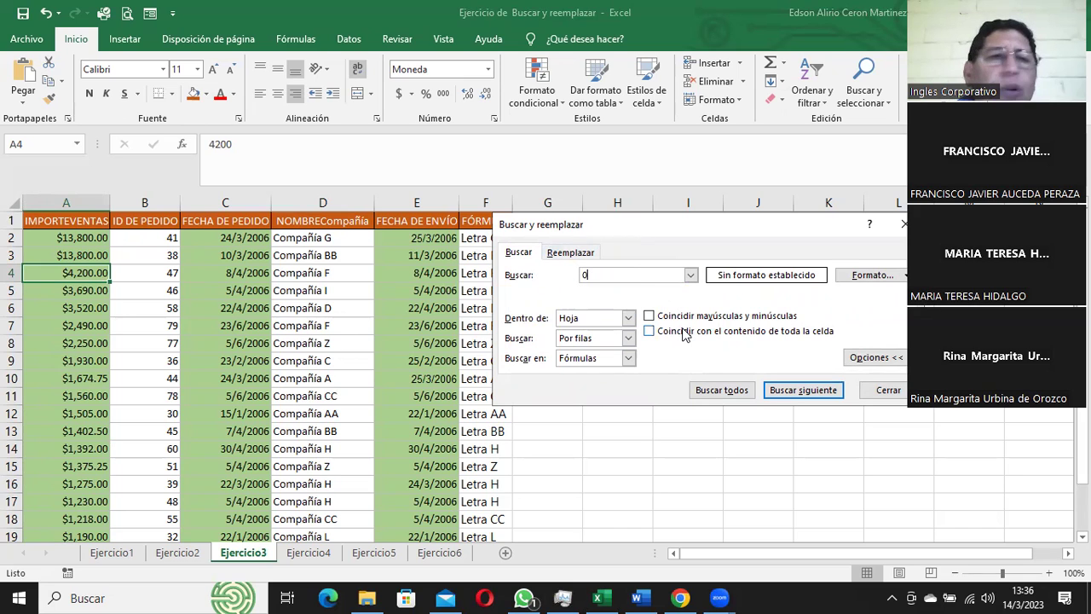
click(71, 242)
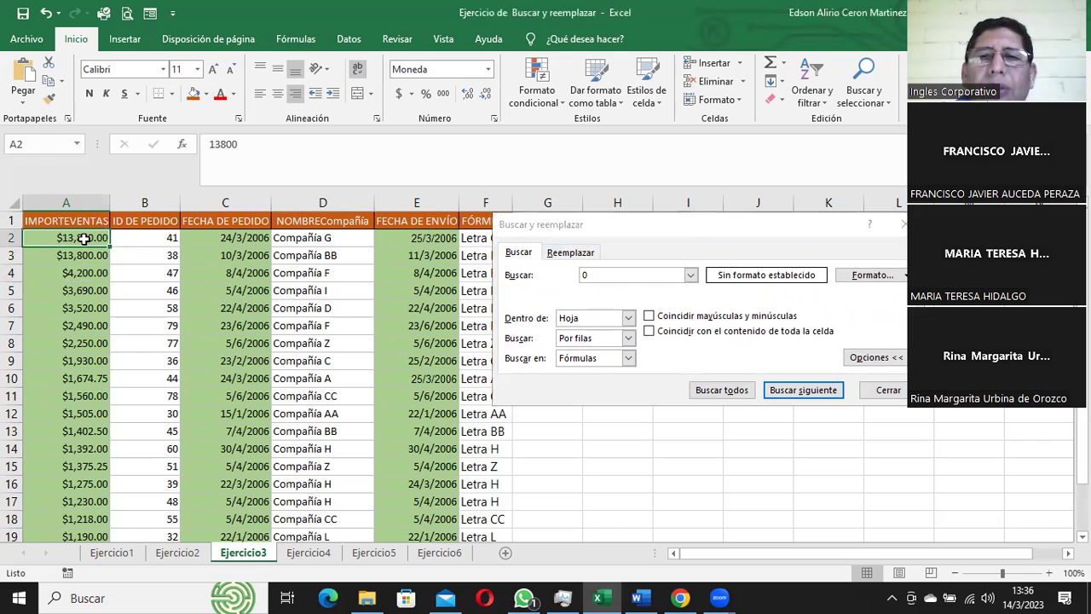
click(802, 392)
click(802, 391)
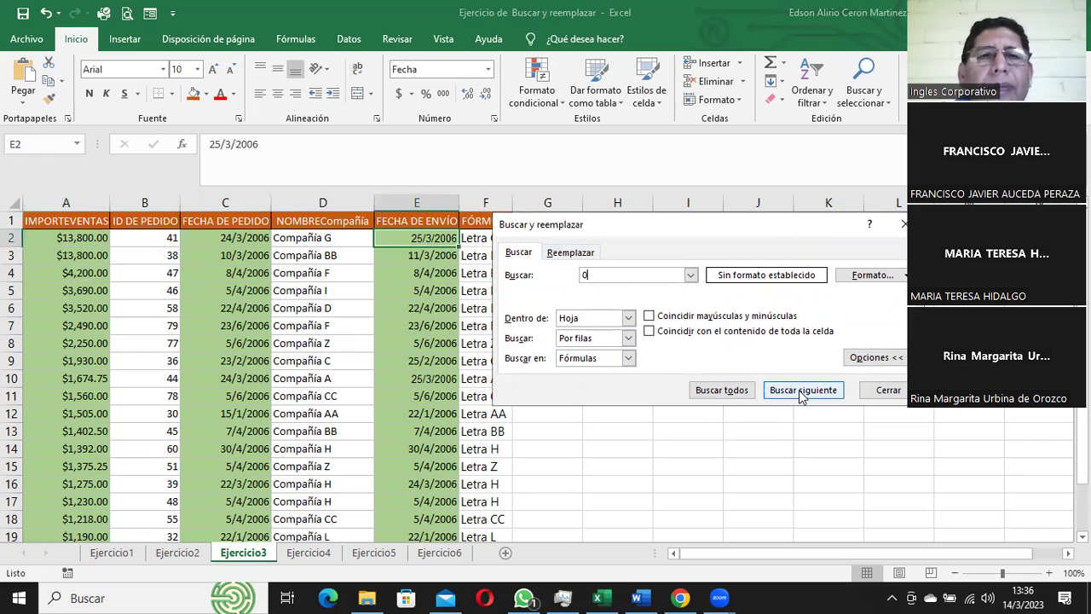
drag(747, 228, 914, 171)
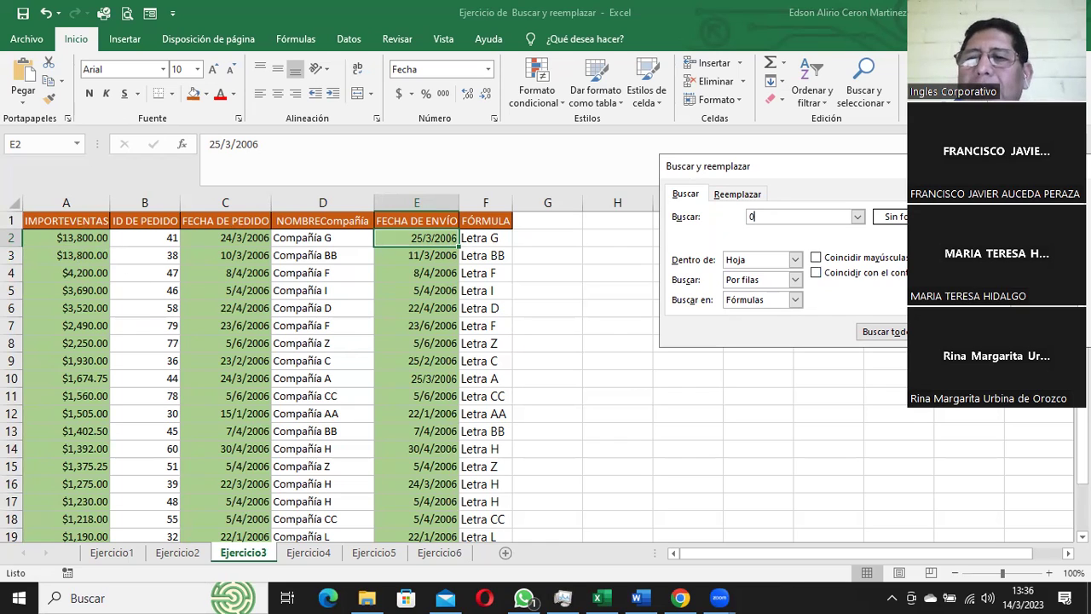
key(Return)
key(Return)
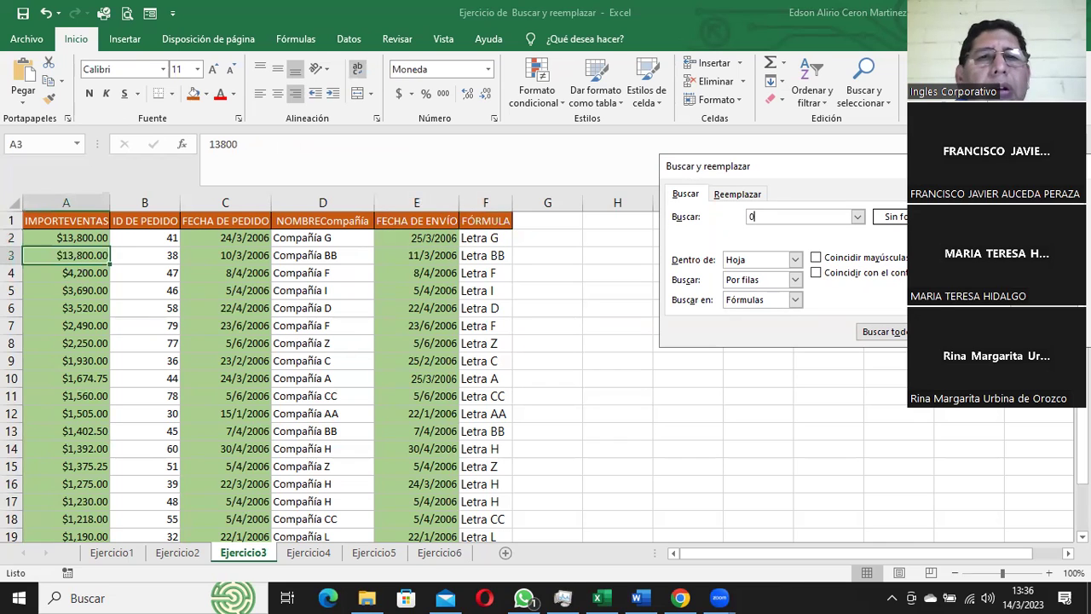
key(Return)
key(Return)
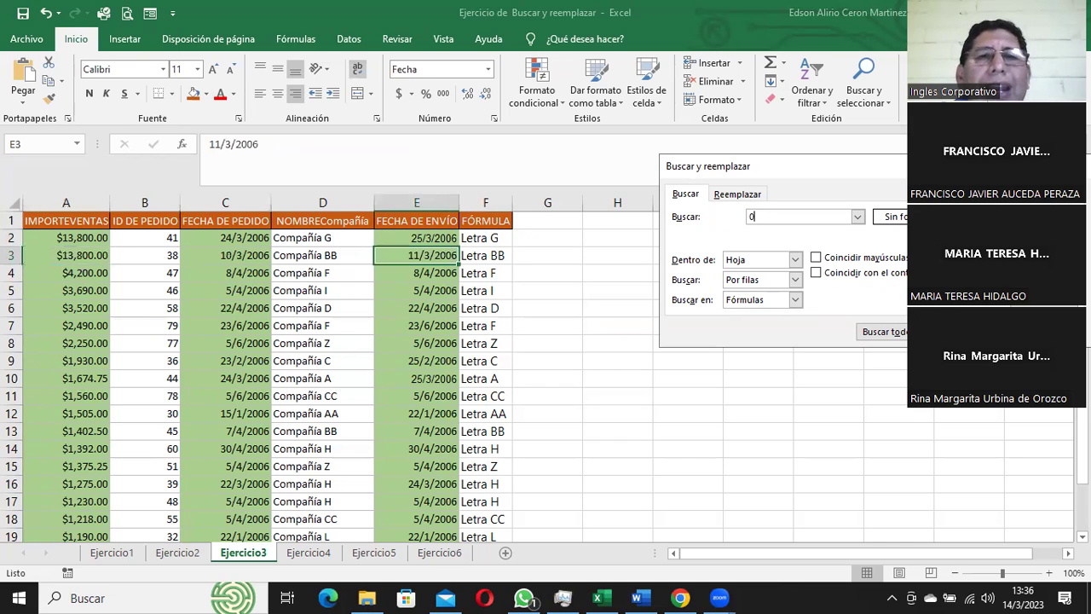
key(Return)
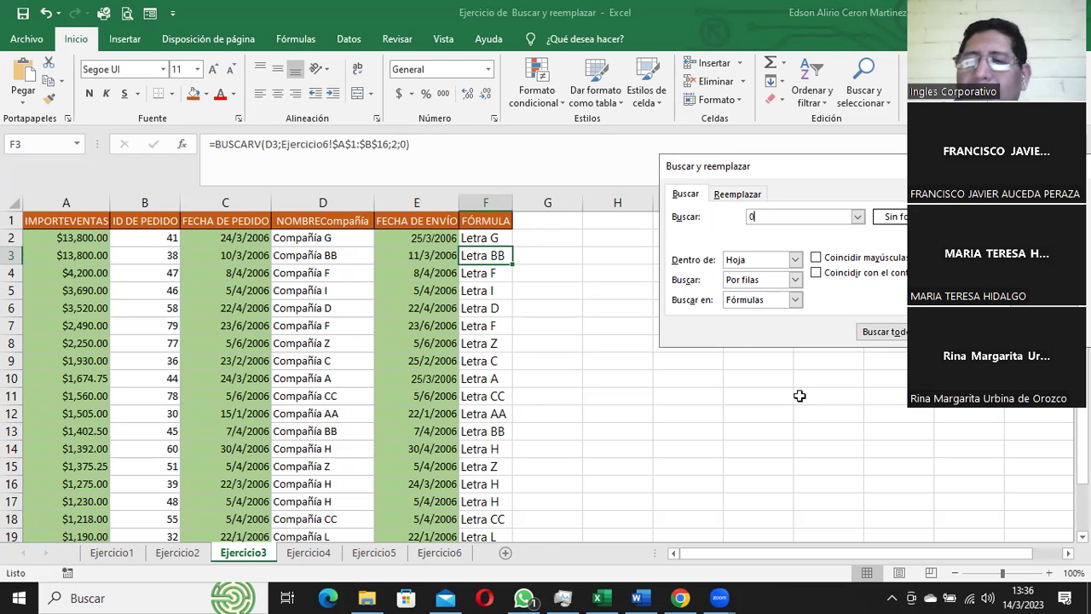
click(1049, 573)
click(1050, 572)
click(1050, 573)
click(1049, 573)
click(1050, 573)
click(1049, 573)
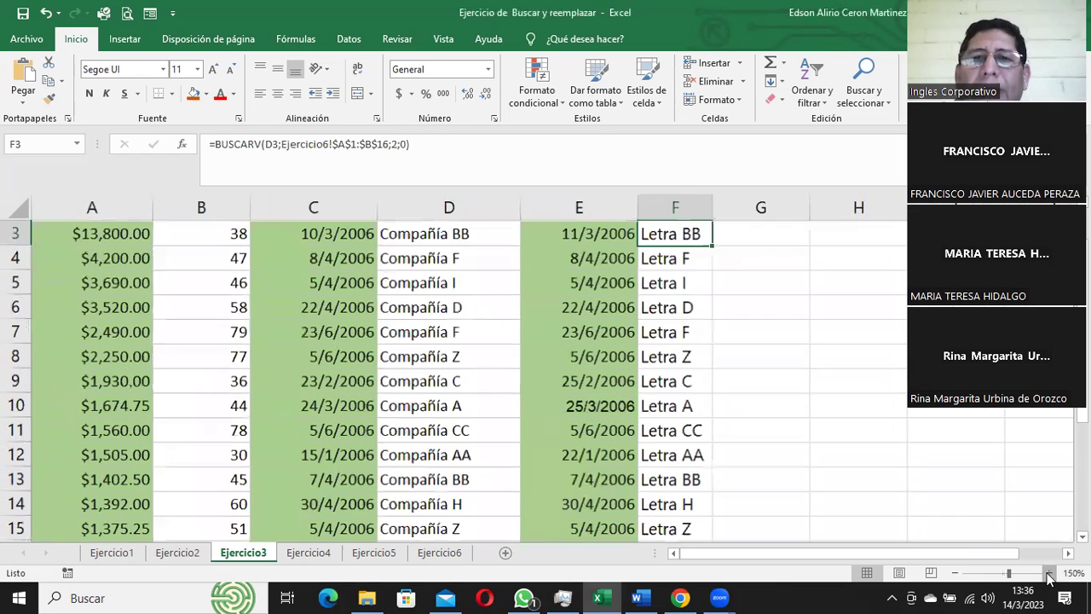
click(1050, 573)
click(1049, 573)
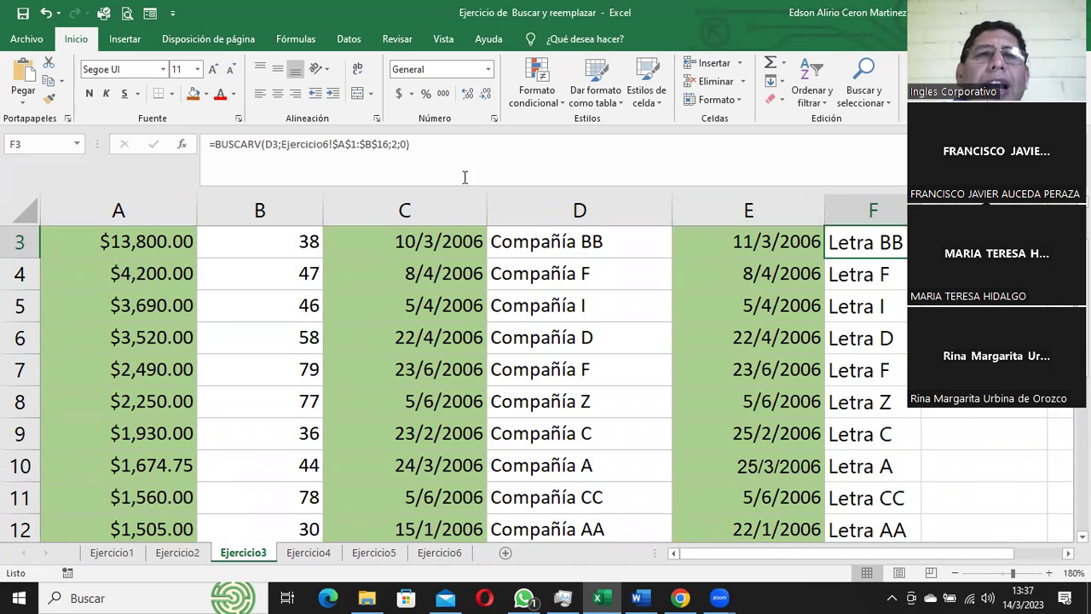
click(404, 143)
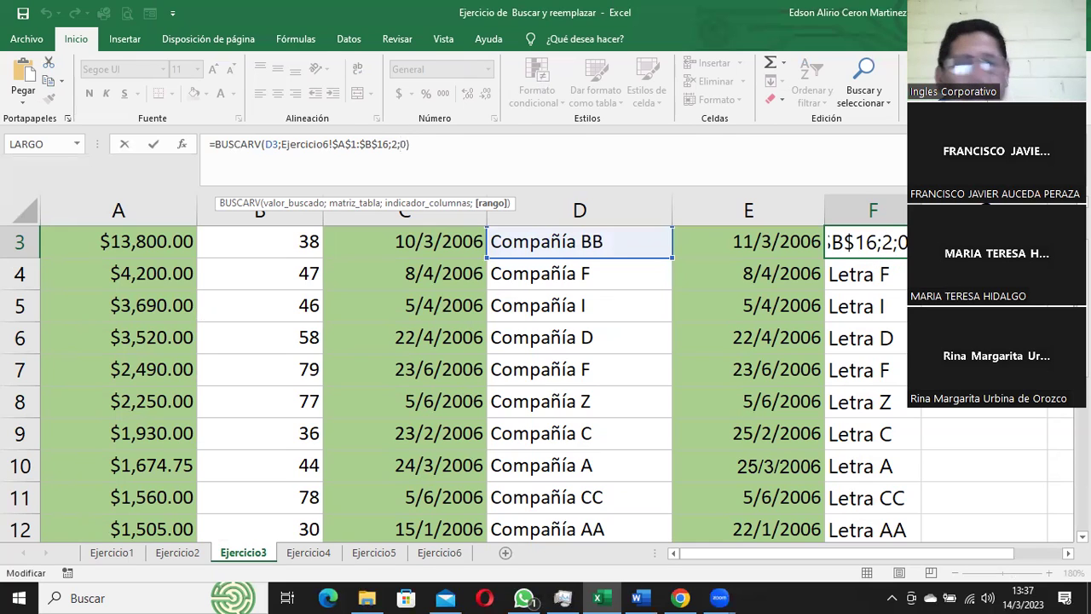
key(ctrl+Return)
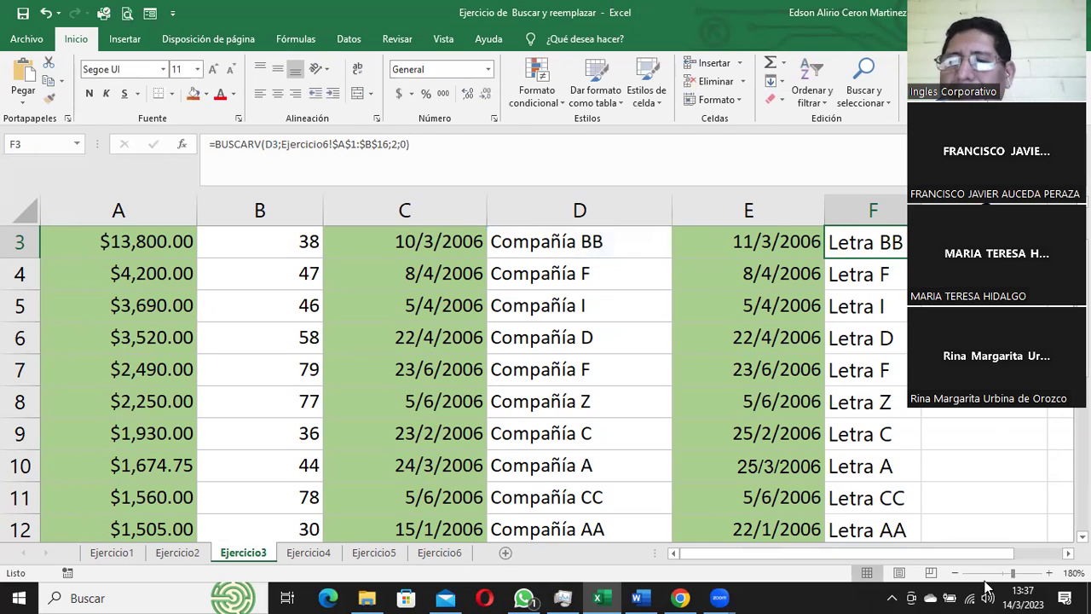
click(955, 574)
click(955, 574)
click(956, 574)
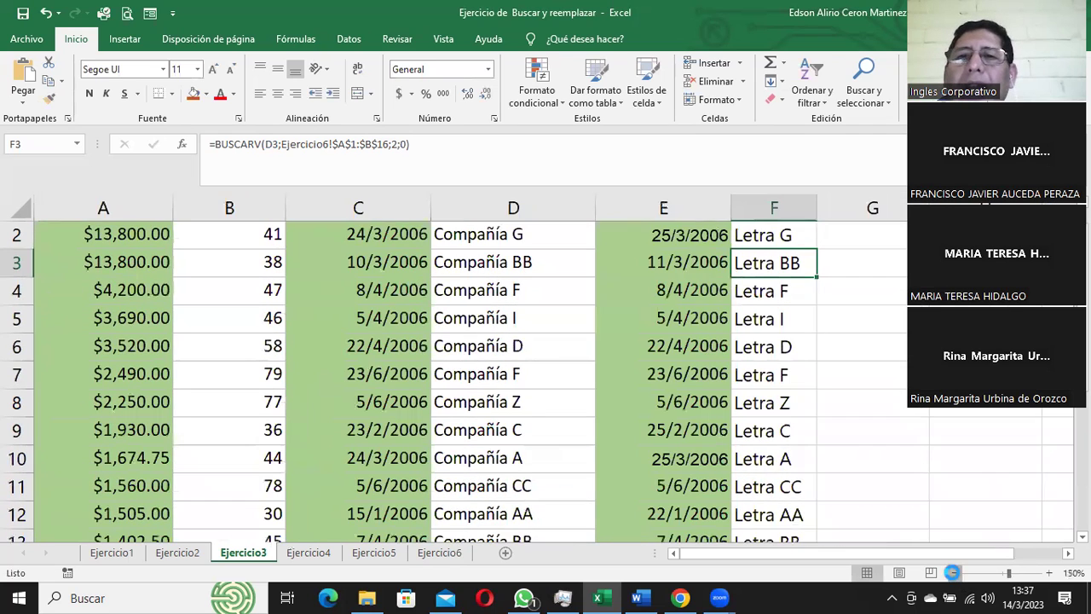
click(956, 574)
click(955, 574)
click(801, 300)
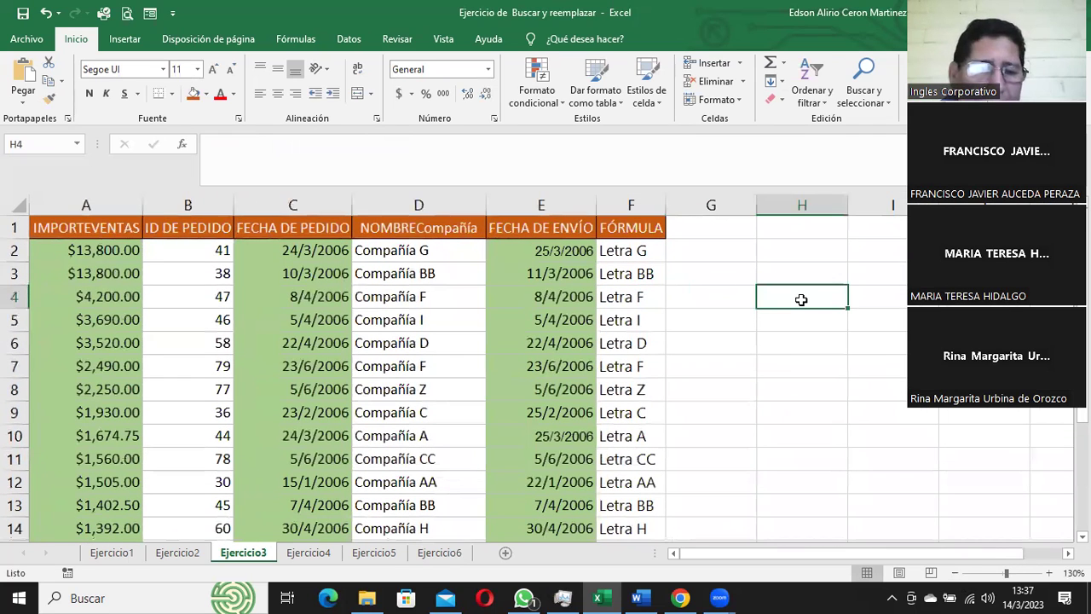
Step: Step through the 0 matches in rows 5 and 6 up to F6, then go back to A2
key(ctrl+b)
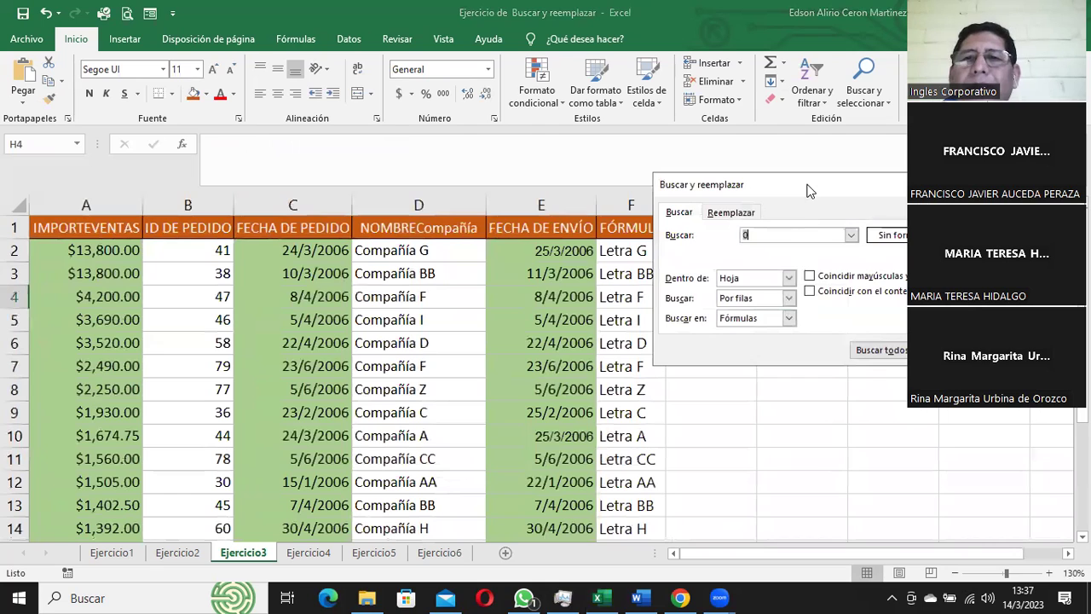
drag(813, 187, 886, 144)
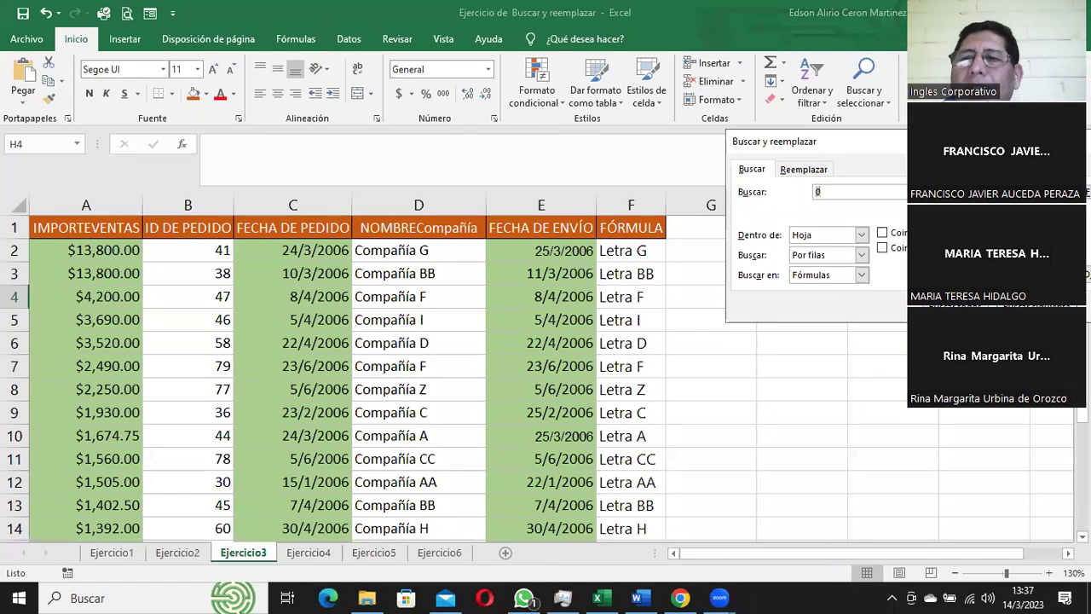
key(Return)
key(Return)
key(Return)
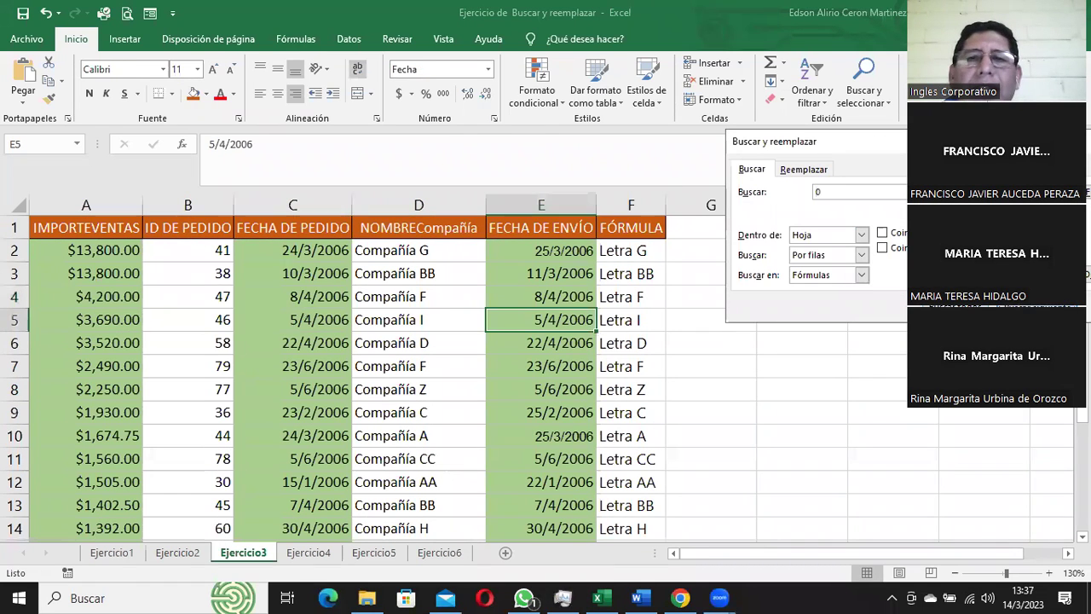
key(Return)
key(Return)
key(Return)
key(Return)
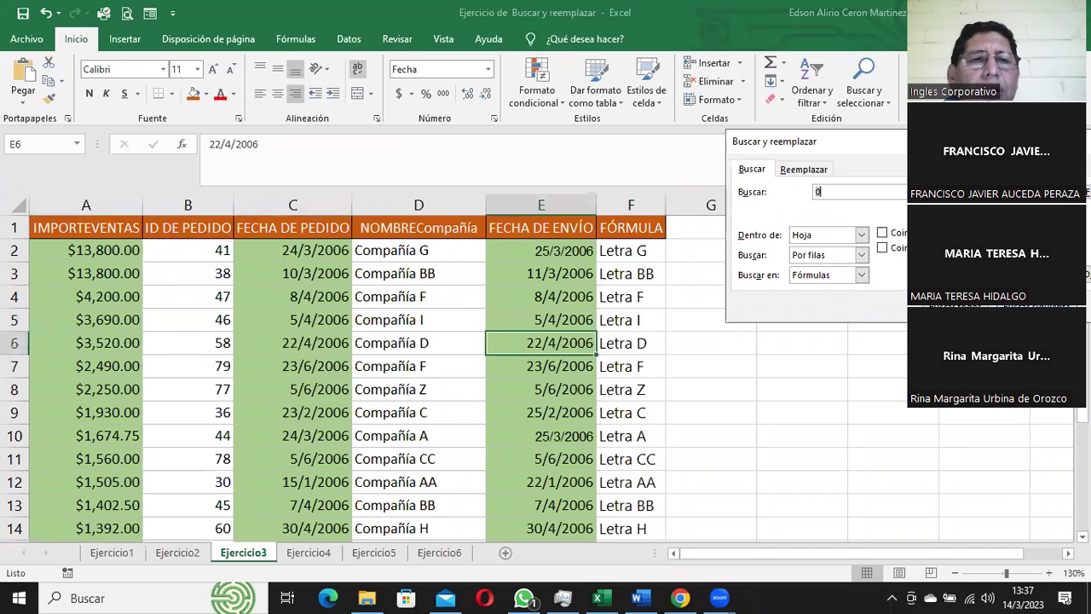
key(Return)
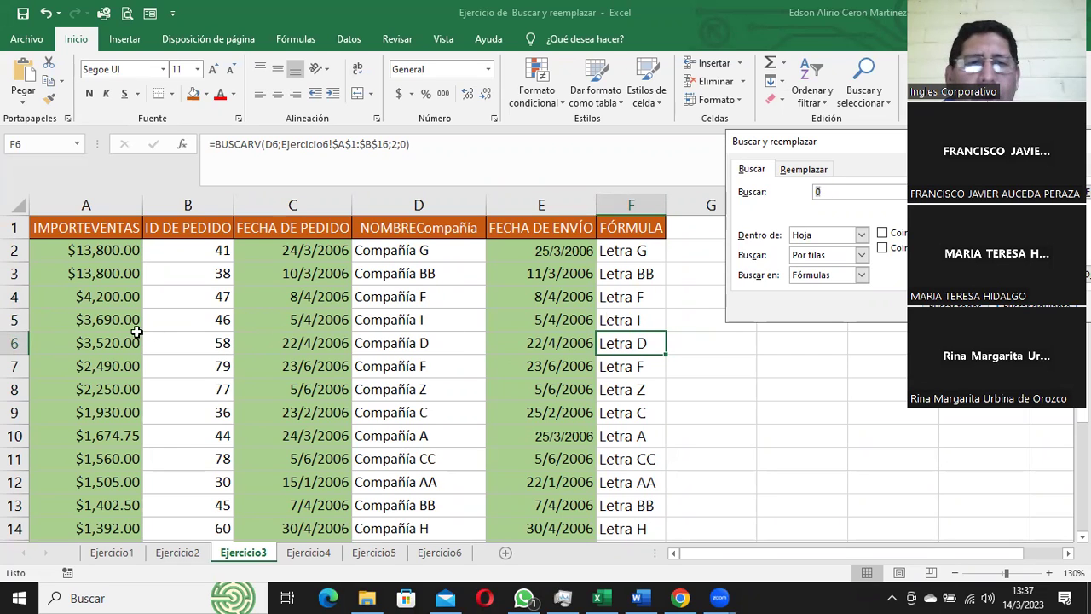
click(86, 249)
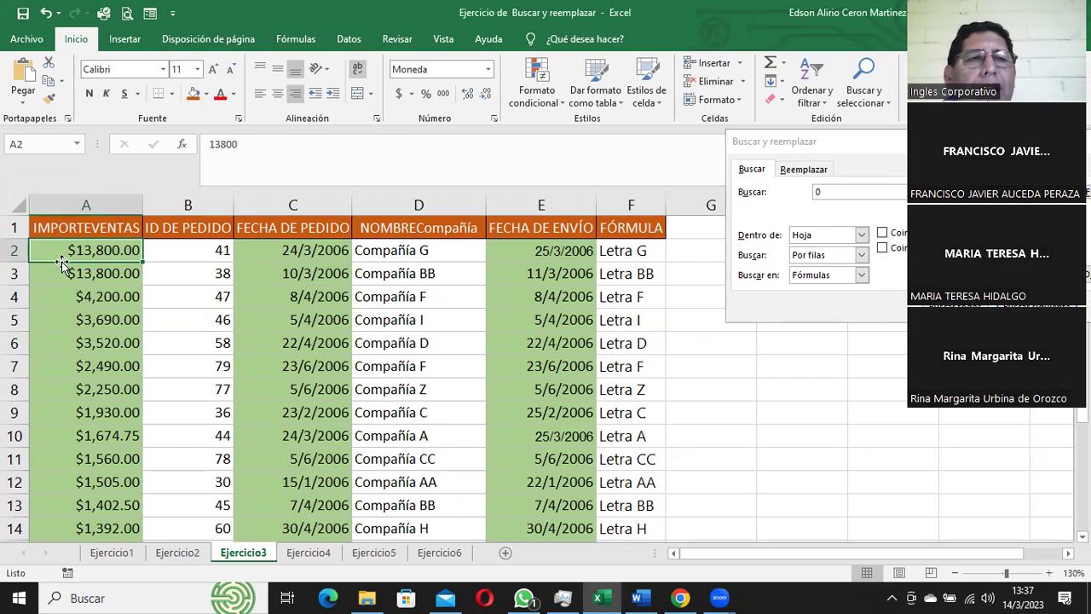
Step: Switch the search order to By Columns and step down column A's 0 matches to A5
click(861, 258)
click(848, 284)
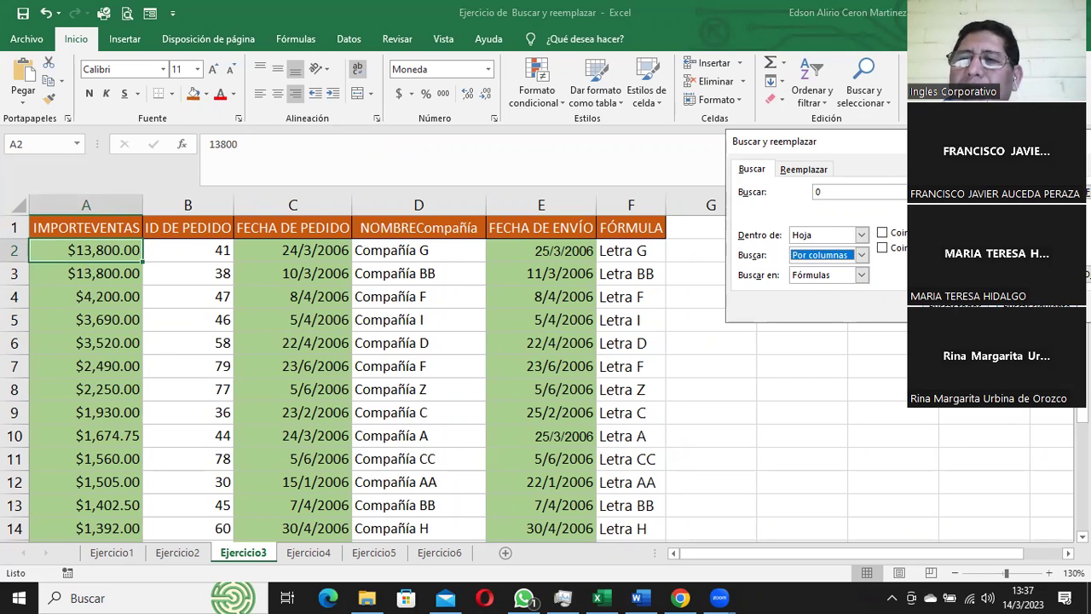
key(Return)
key(Return)
key(Return)
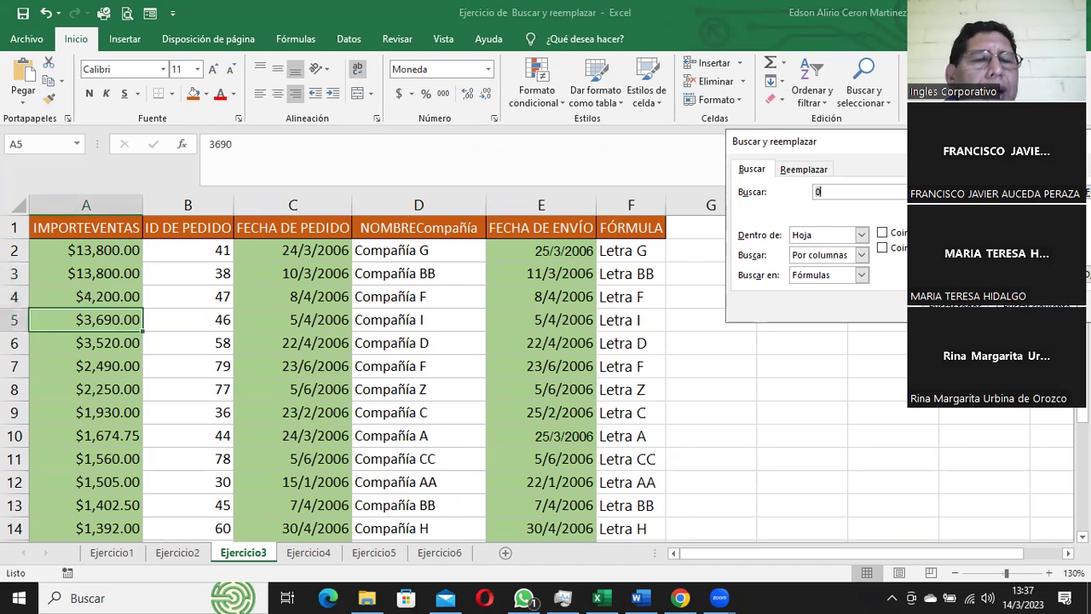
key(Return)
key(Return)
key(Return)
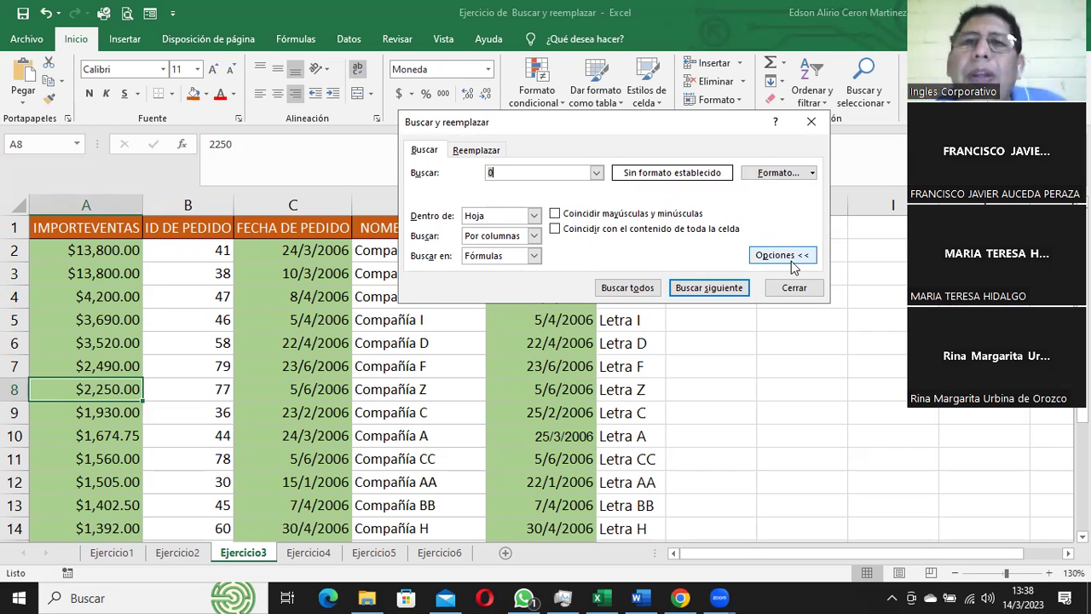
Step: Close the Find dialog after the column search for 0 reaches A8
click(793, 287)
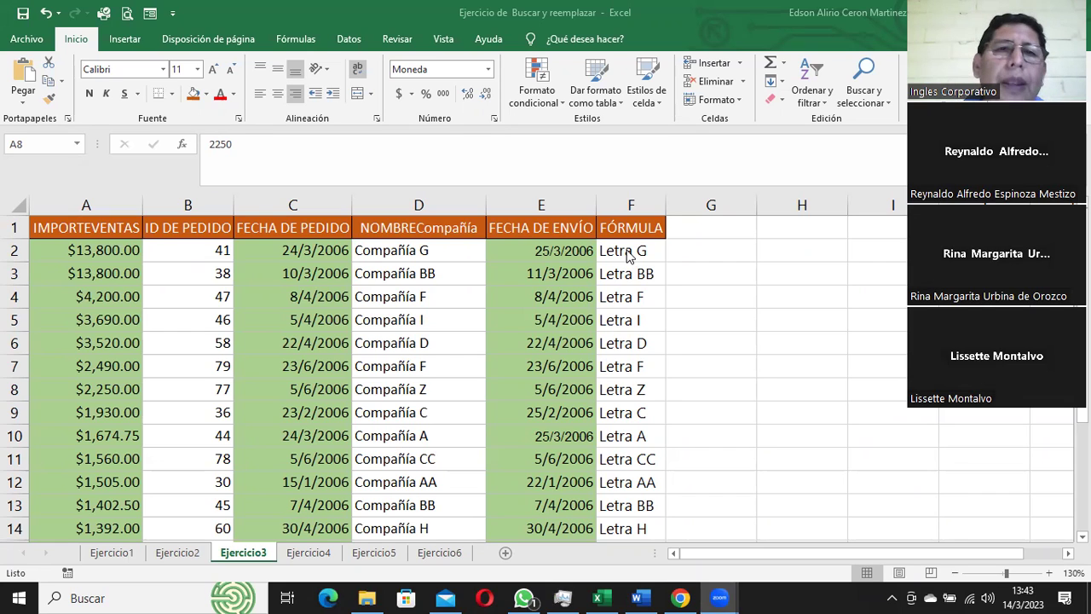
Step: Select empty cell G4 and bring up the Replace page prefilled with 0 and Aprobado
click(725, 288)
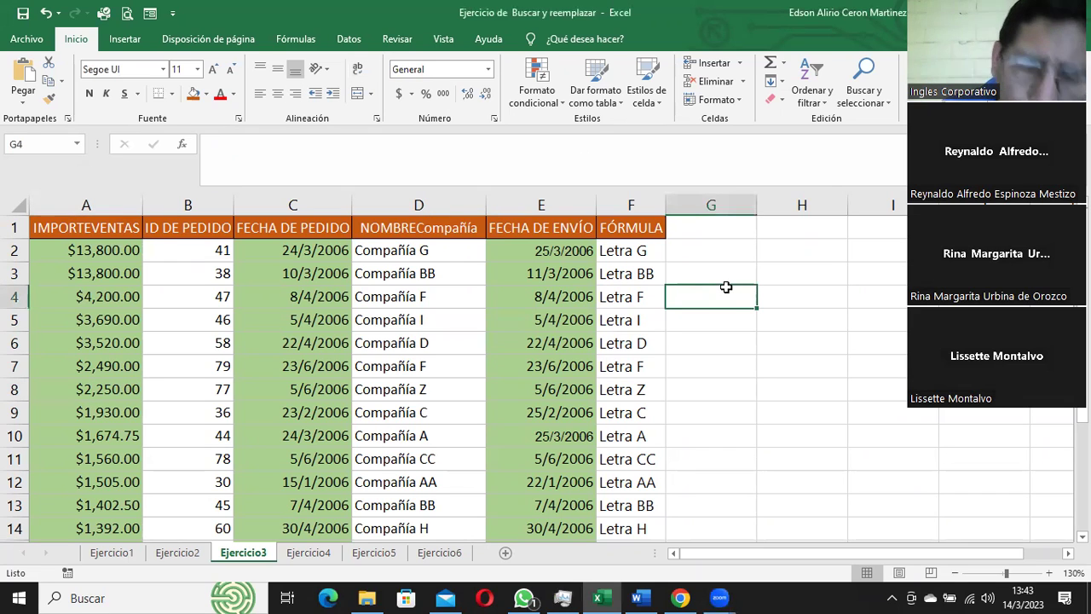
key(ctrl+l)
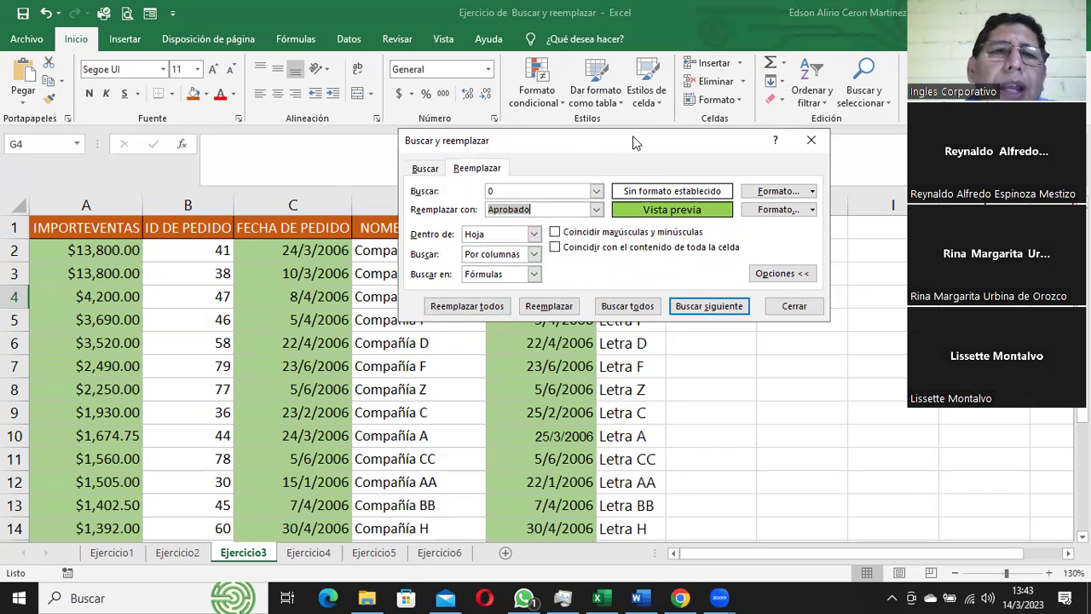
Step: Set the search text to Compañía G and the replacement to Crédito Fisca, starting from A2
drag(634, 143, 756, 142)
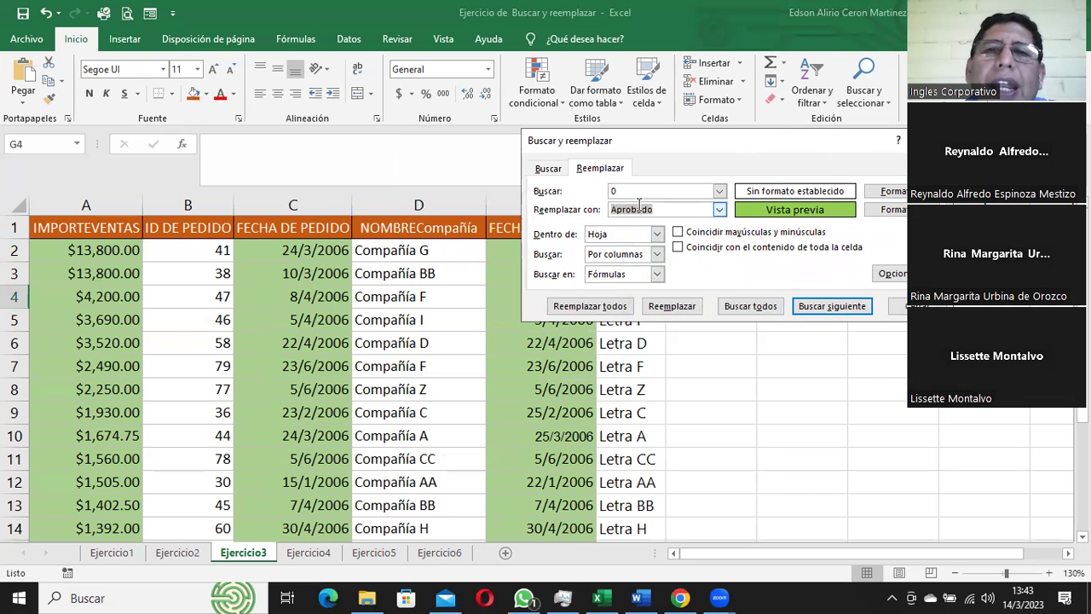
drag(632, 189, 612, 190)
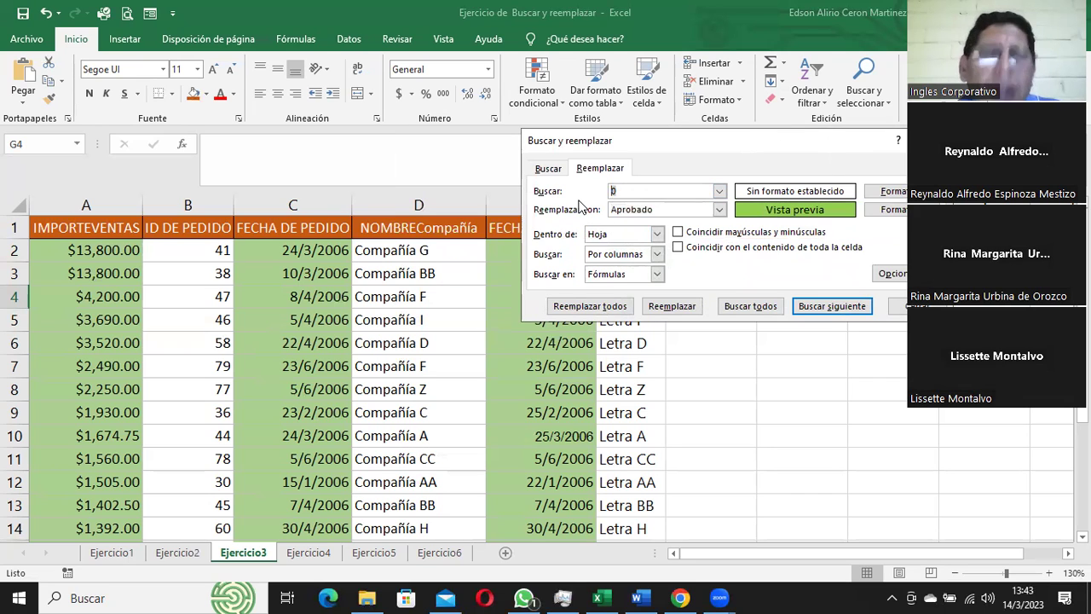
text(Compañía G)
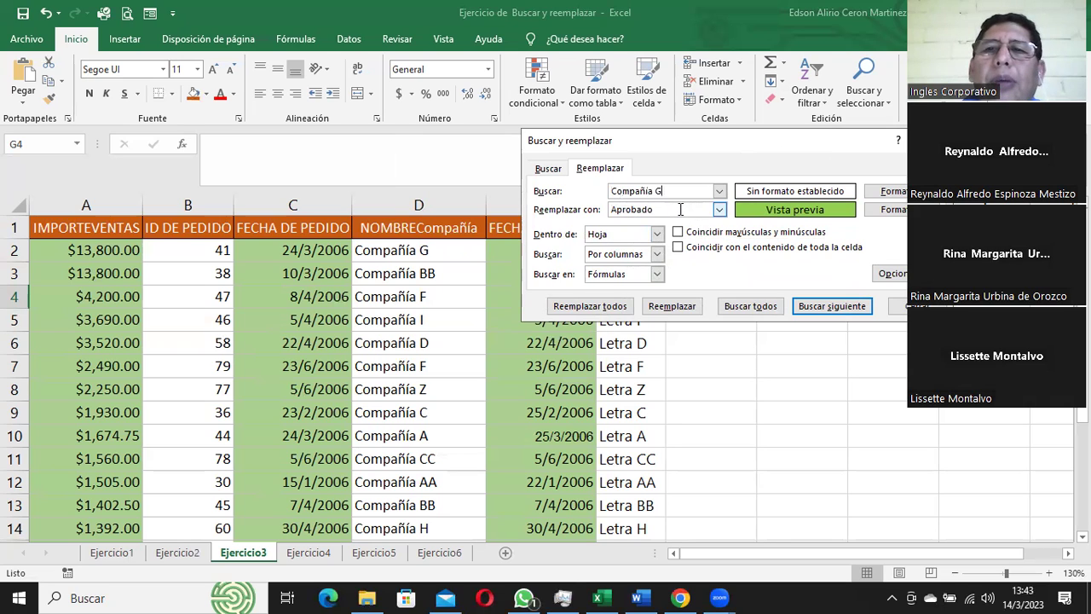
click(680, 209)
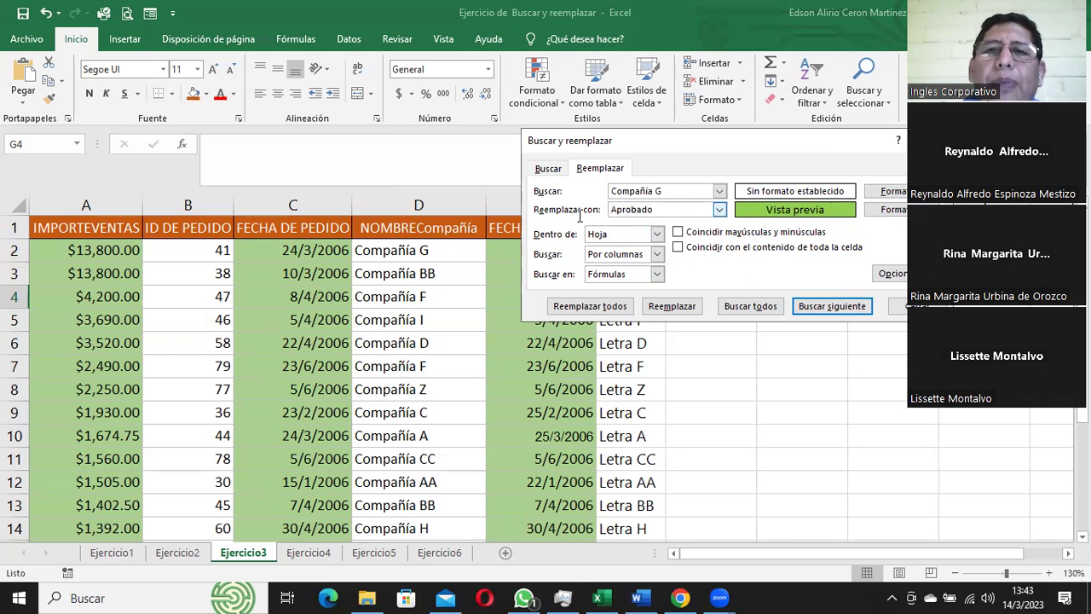
drag(655, 209, 600, 215)
text(Cred)
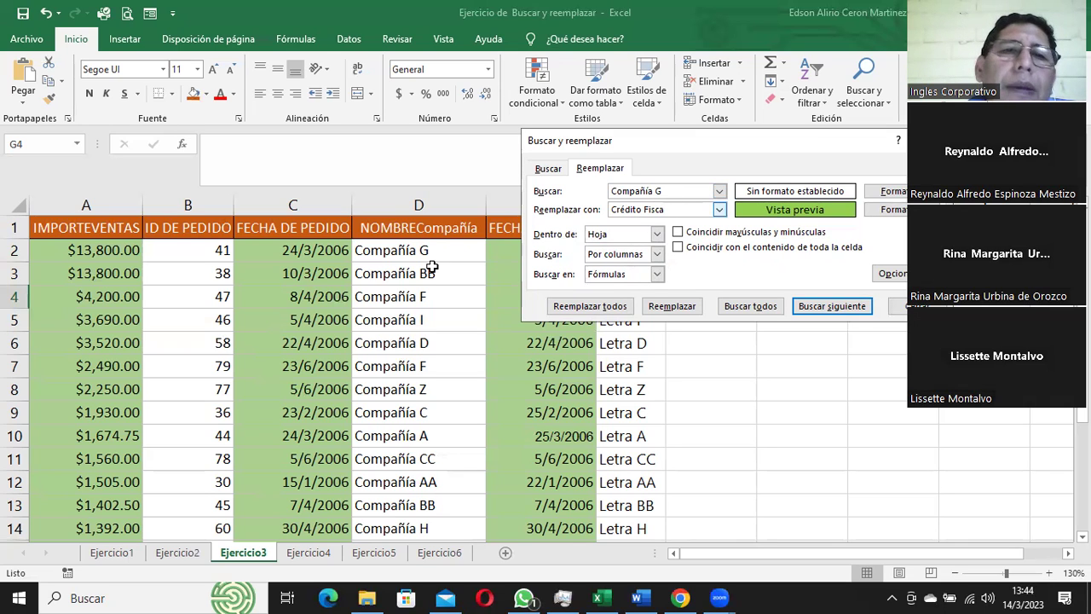
click(78, 256)
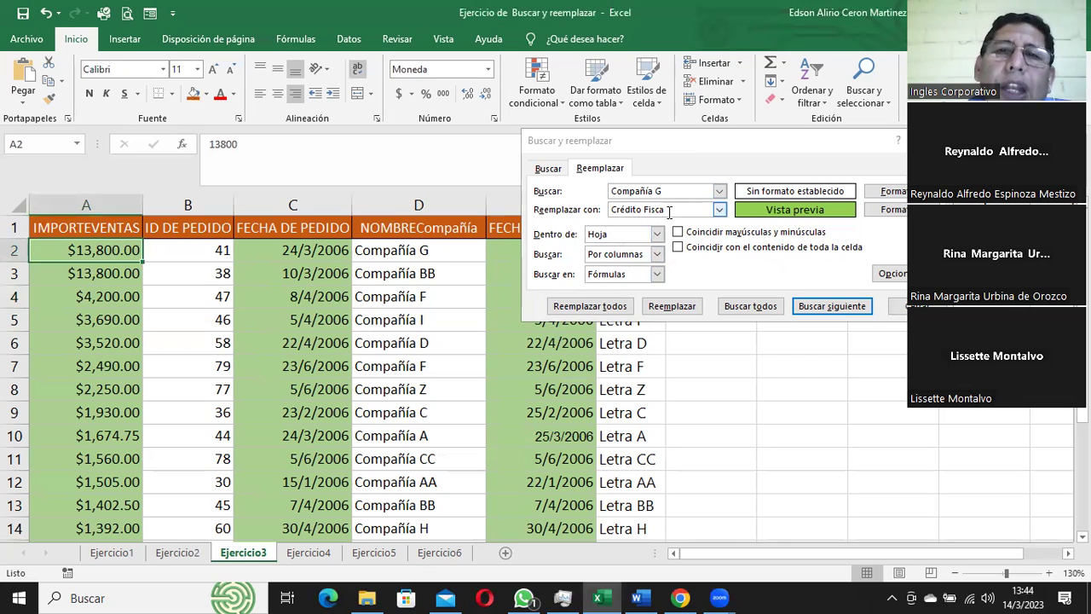
Step: Replace Compañía G in D2 with Crédito Fisca, close the dialog, then undo the change
click(669, 213)
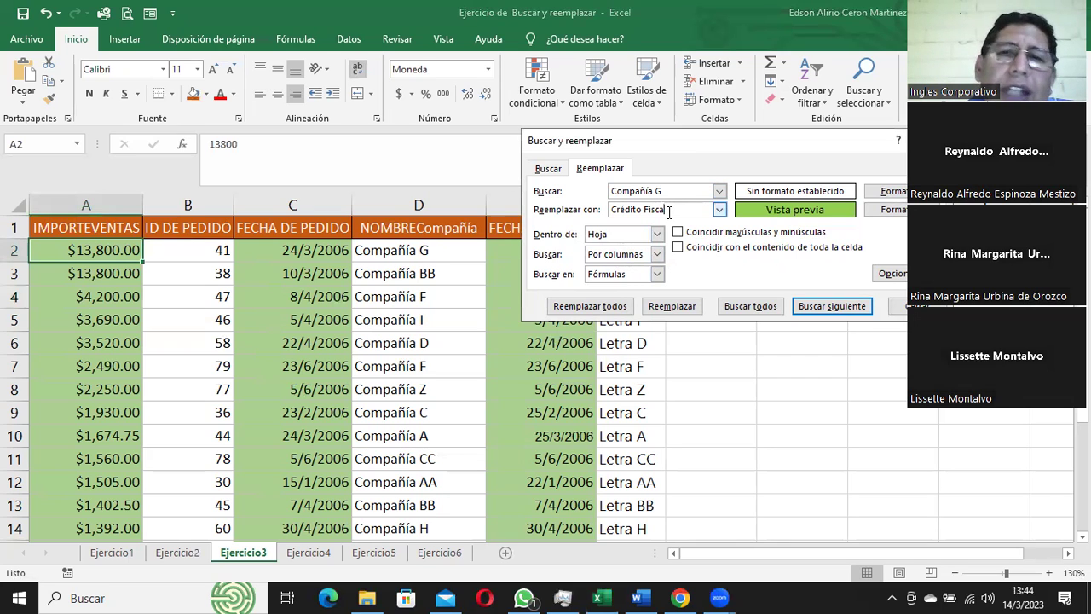
click(833, 307)
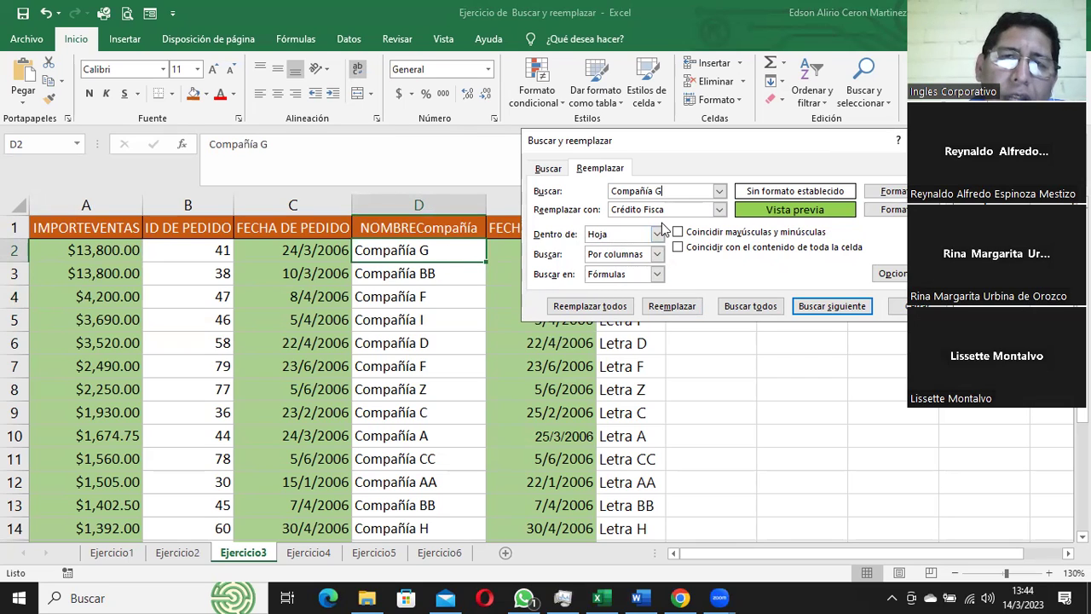
click(692, 307)
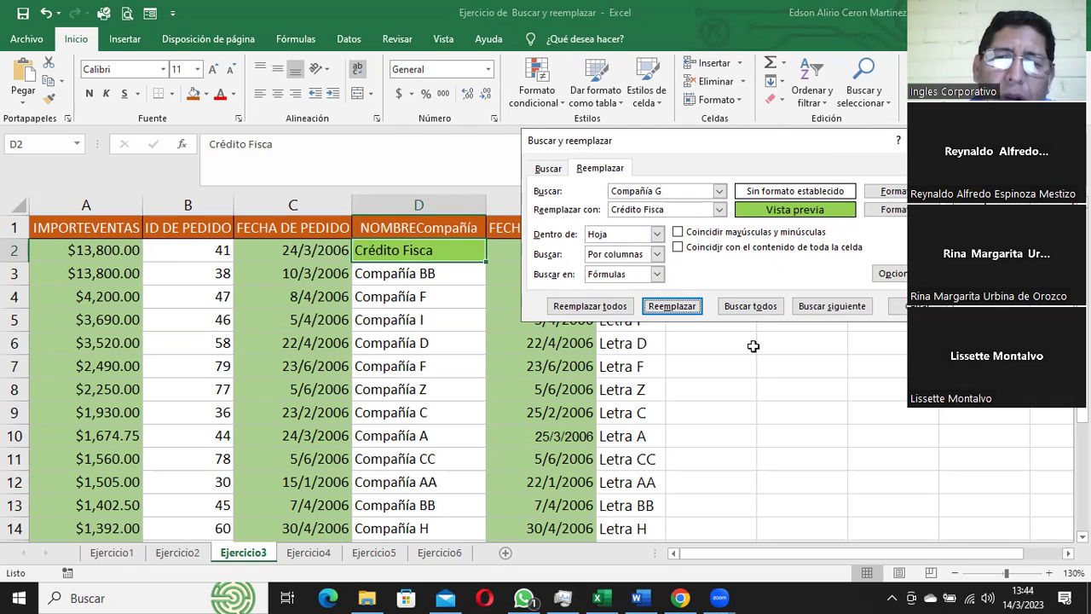
click(899, 307)
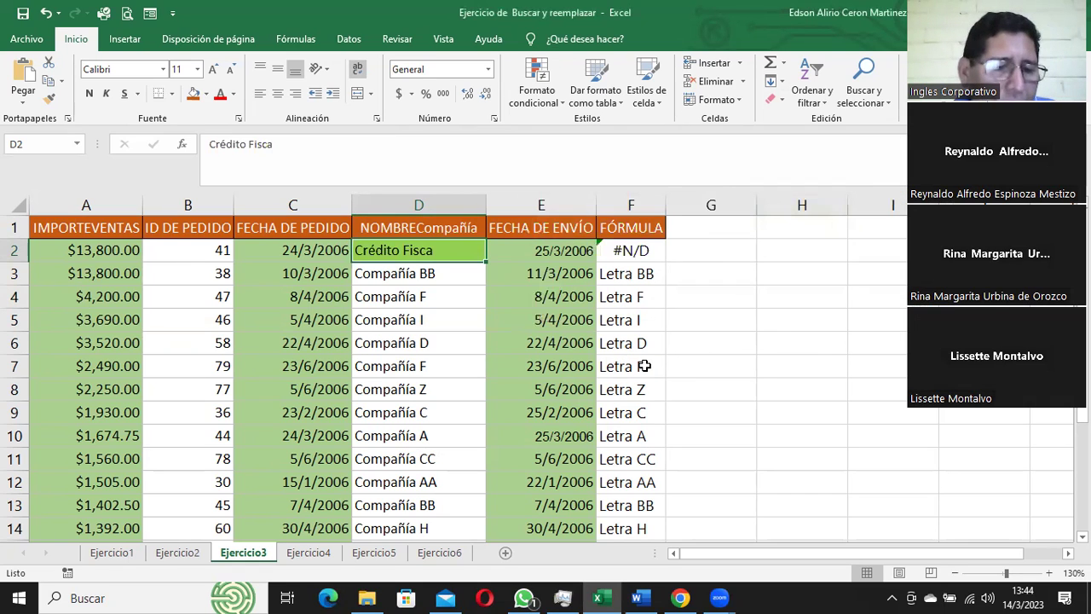
key(ctrl+z)
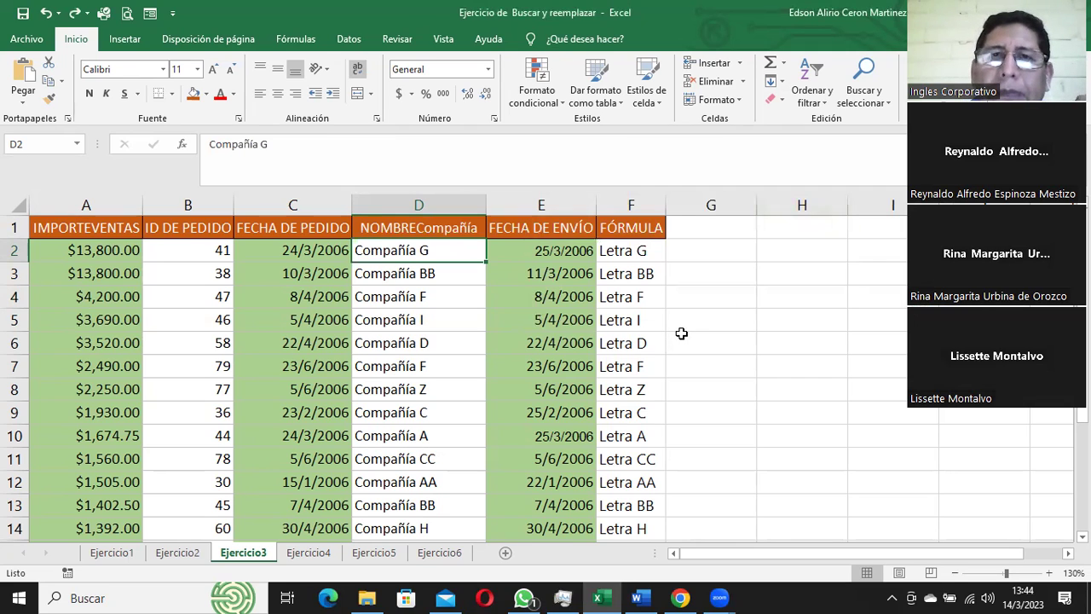
Step: Select G2 and reopen the Replace dialog still holding Compañía G and Crédito Fisca
key(ctrl+b)
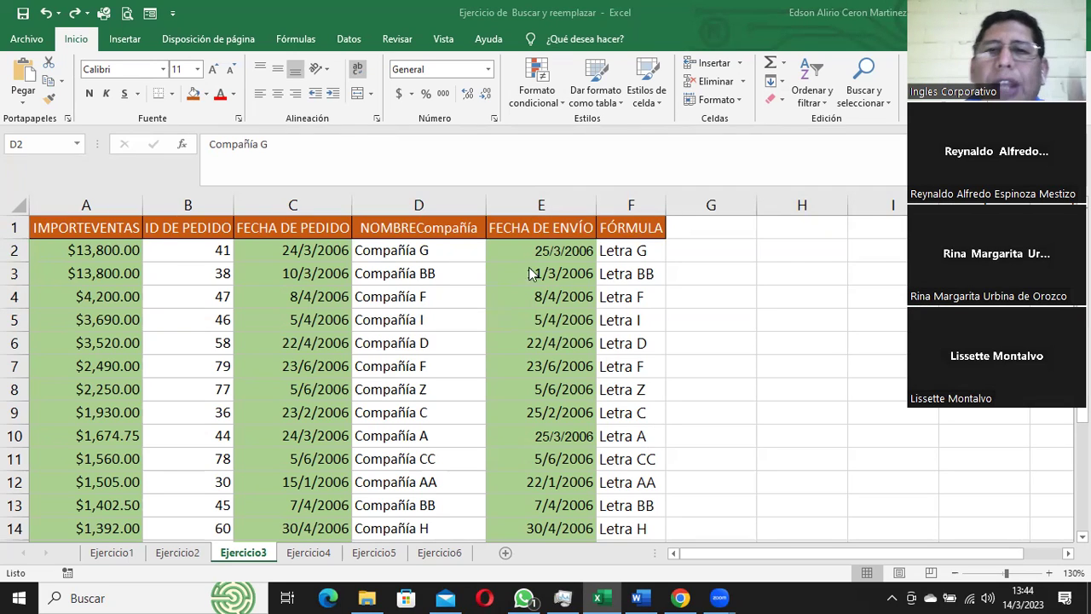
click(699, 260)
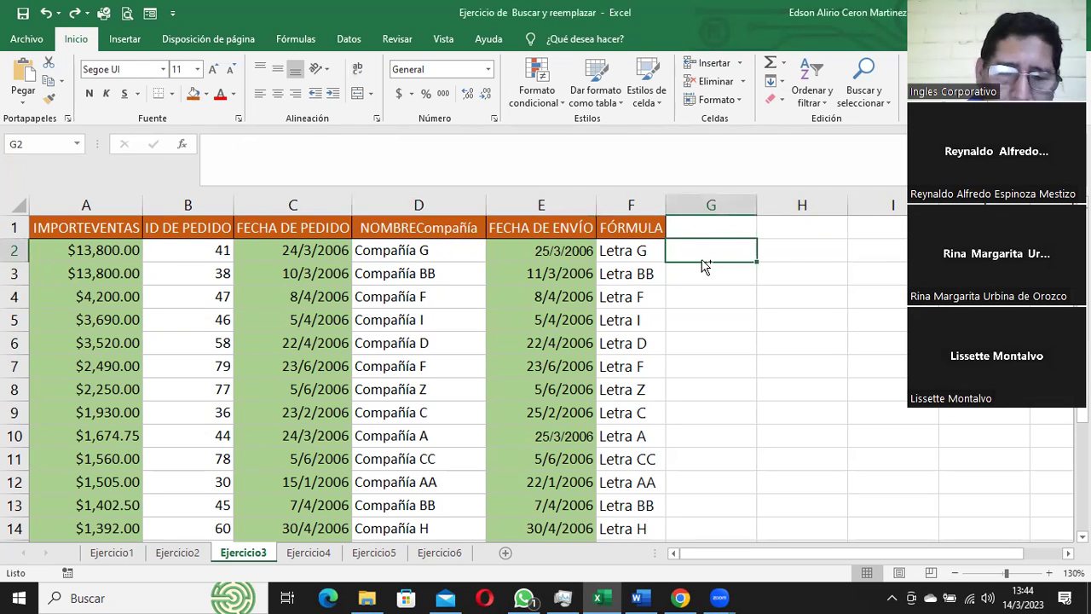
key(ctrl+l)
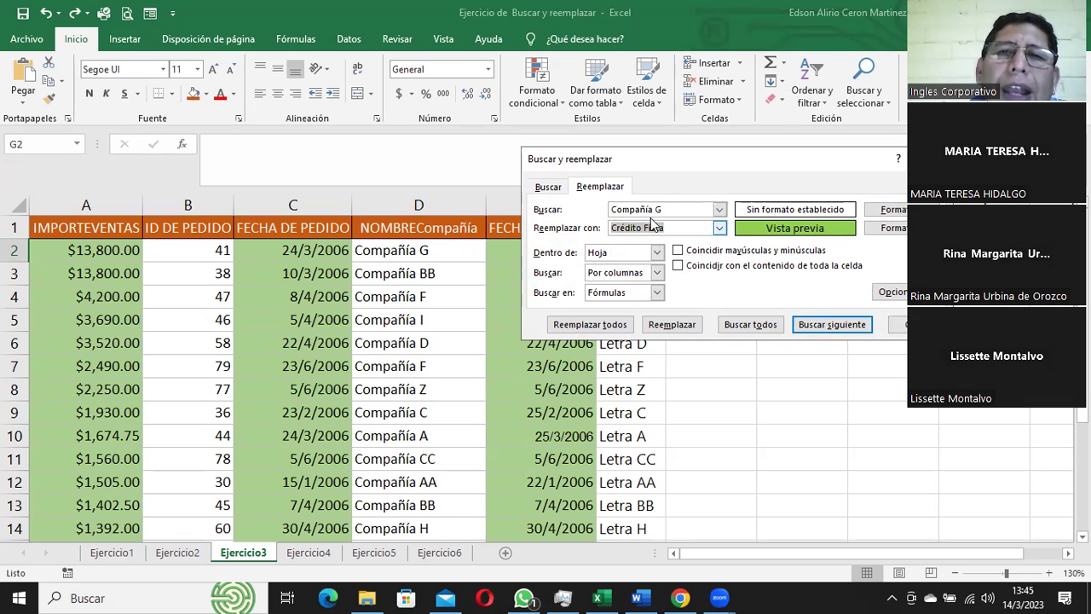
click(659, 228)
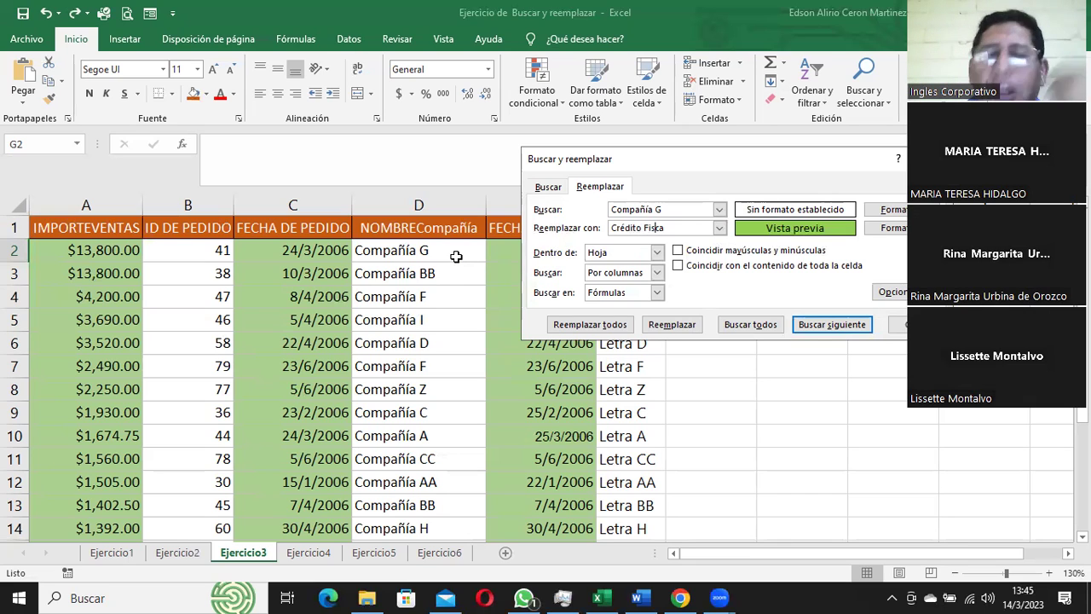
click(437, 246)
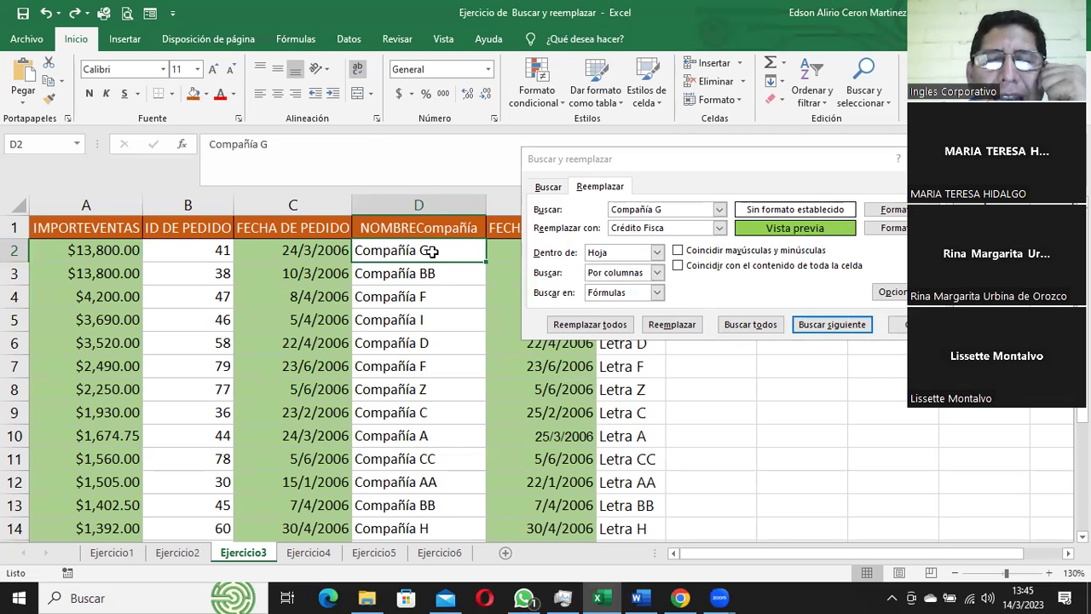
Step: Select the company names in D2:D12 and clear the formatting set for the replacement
mouse_move(432, 251)
mouse_down()
mouse_move(433, 495)
mouse_move(432, 482)
mouse_up()
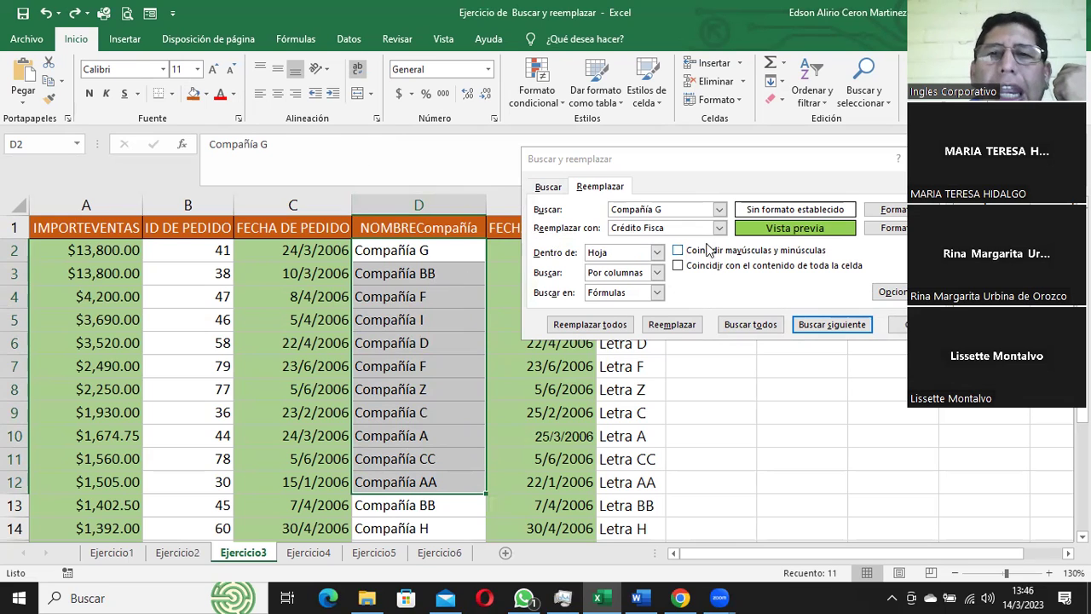
click(566, 218)
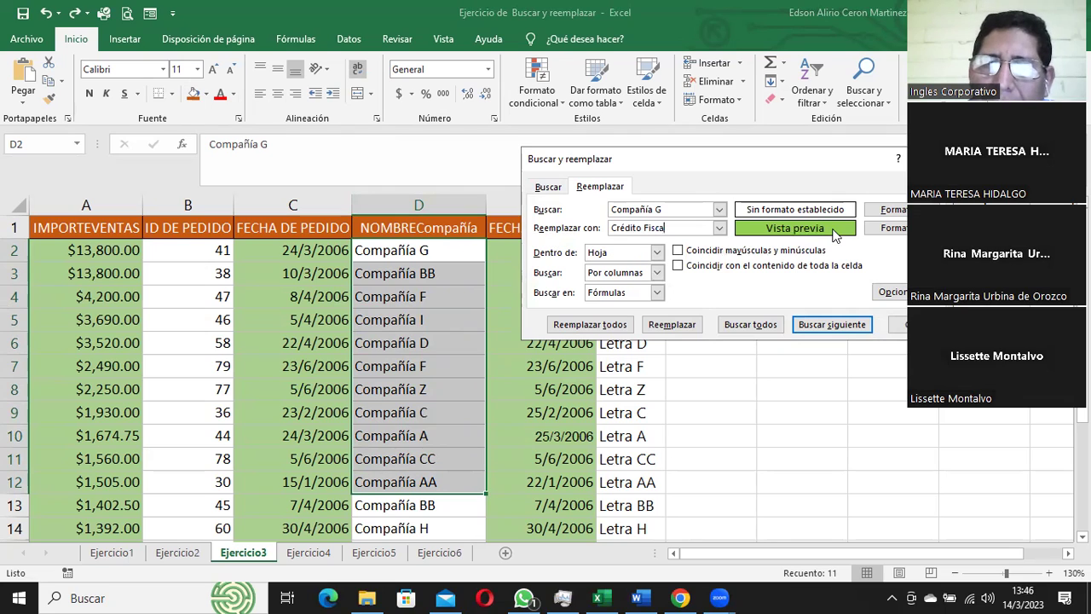
click(887, 227)
click(886, 286)
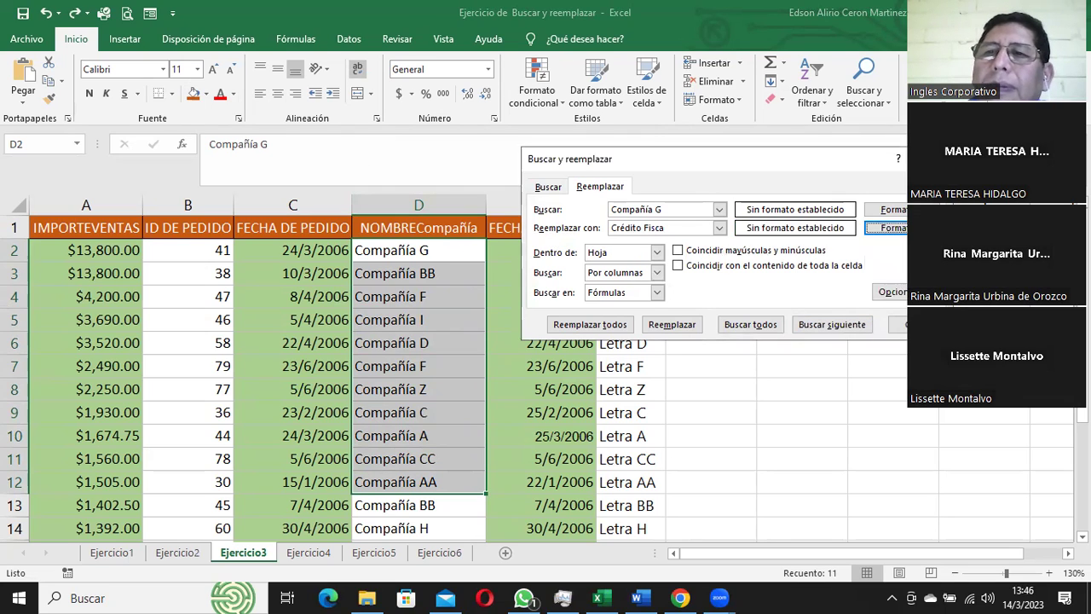
Step: Select cell D2 and reopen Find with 'Compañía G' as the search text
click(900, 324)
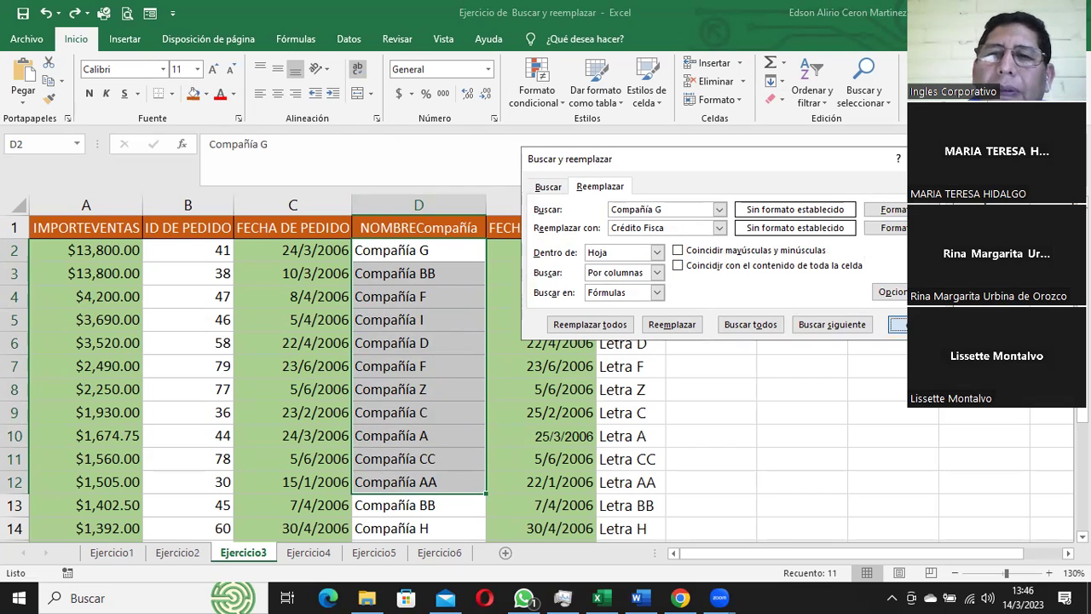
click(453, 253)
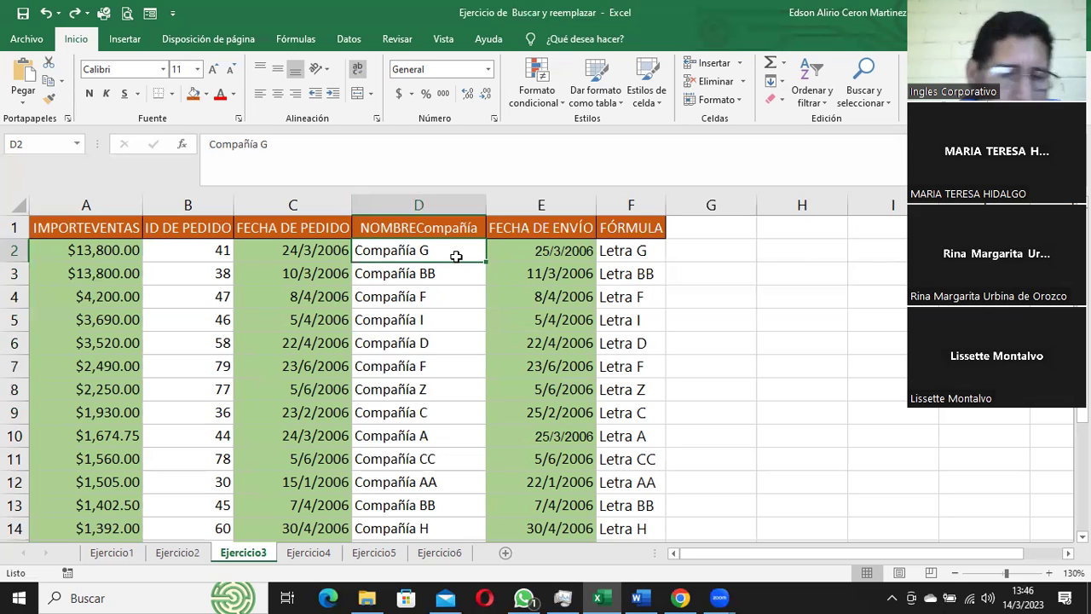
key(ctrl+b)
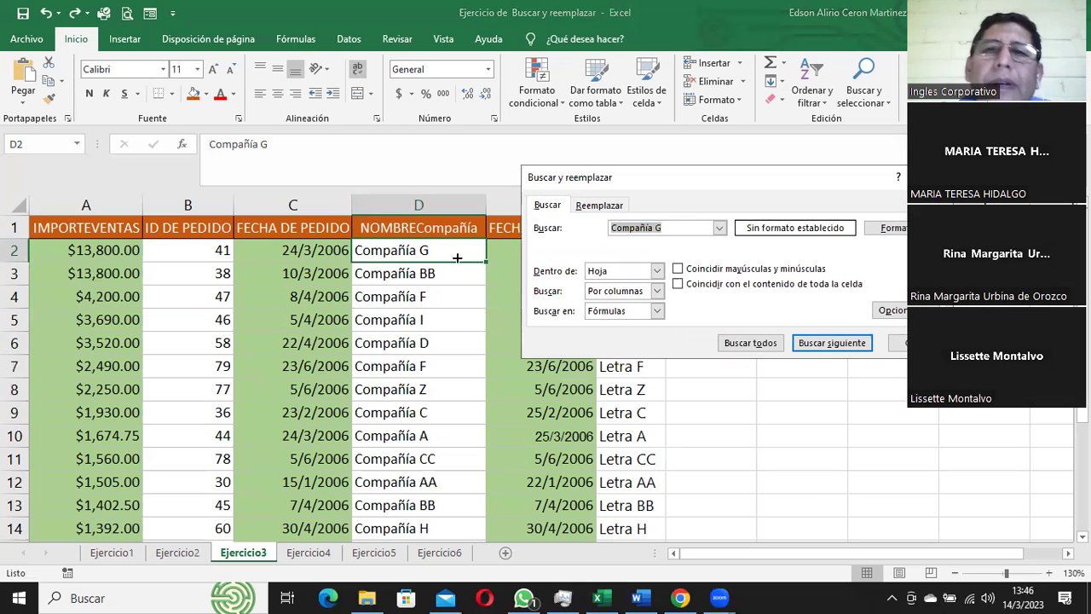
Step: Change the search text to 0 and set the search order to by rows
click(670, 229)
drag(670, 231, 593, 230)
text(0)
click(657, 290)
click(649, 305)
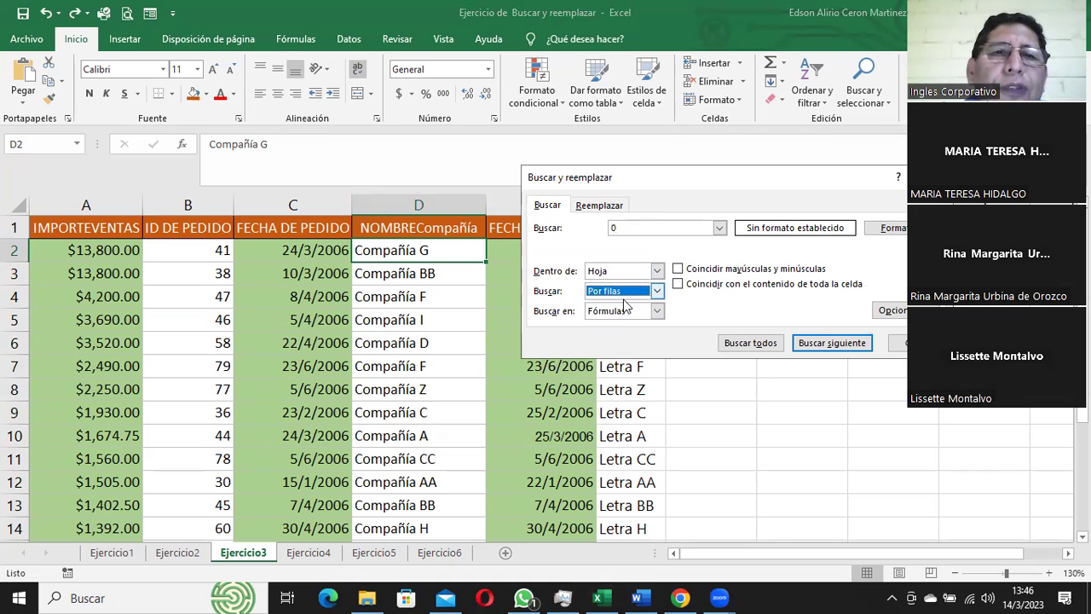
Step: Starting from A2, find successive matches for 0 with columns E–F uncovered
click(91, 248)
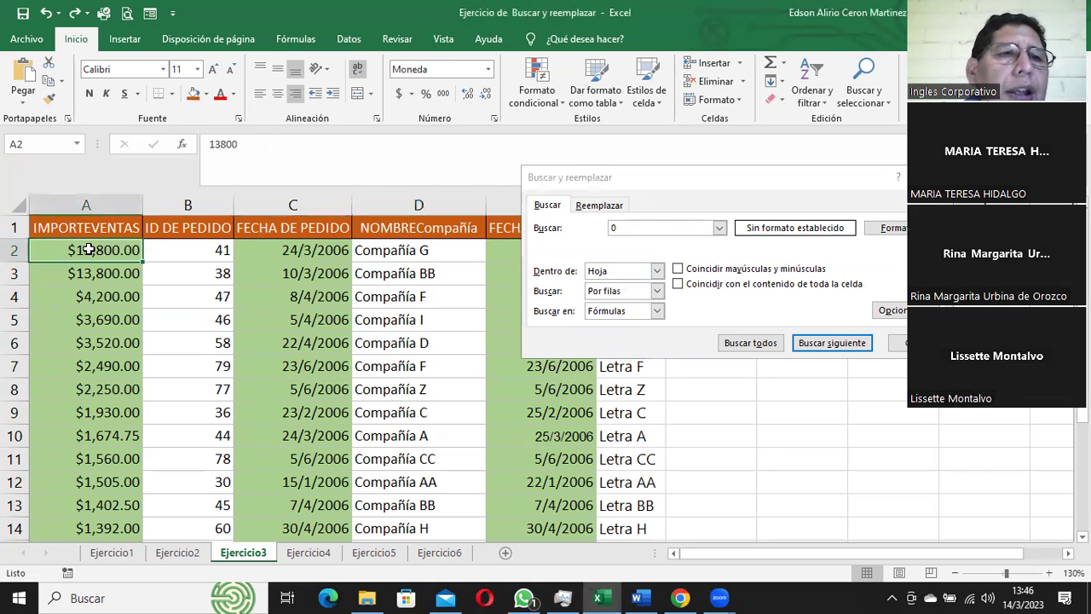
click(780, 178)
drag(783, 181, 967, 96)
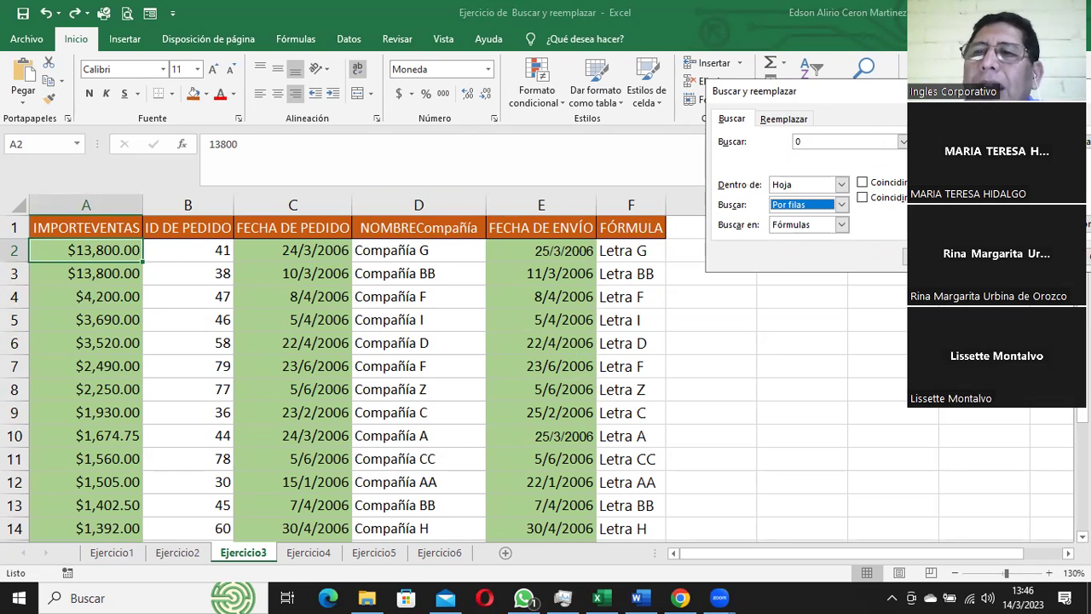
key(Return)
key(Return)
key(Return)
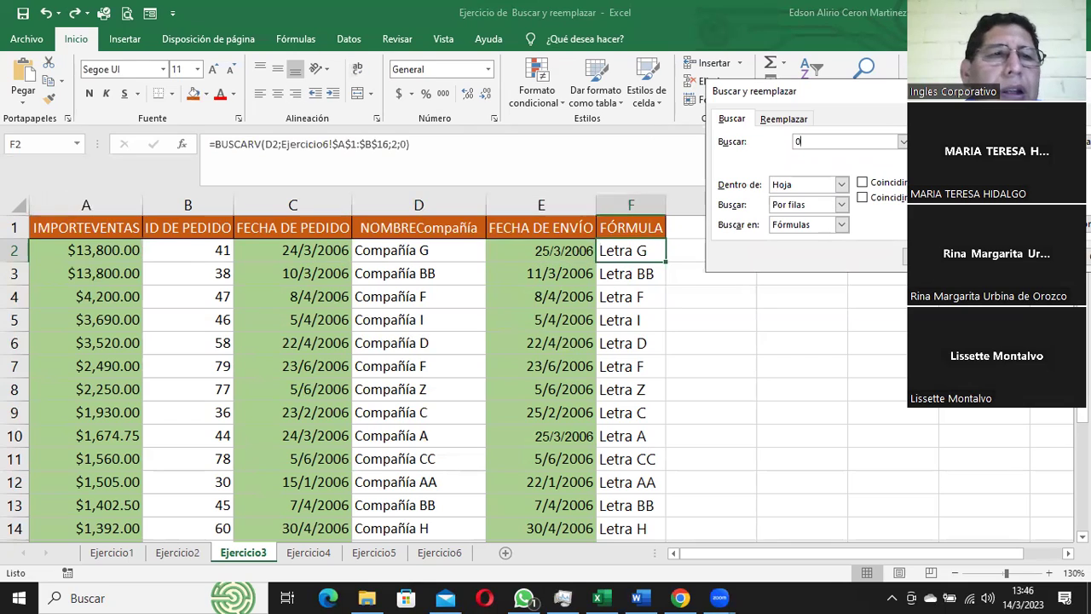
key(Return)
key(Return)
key(Return)
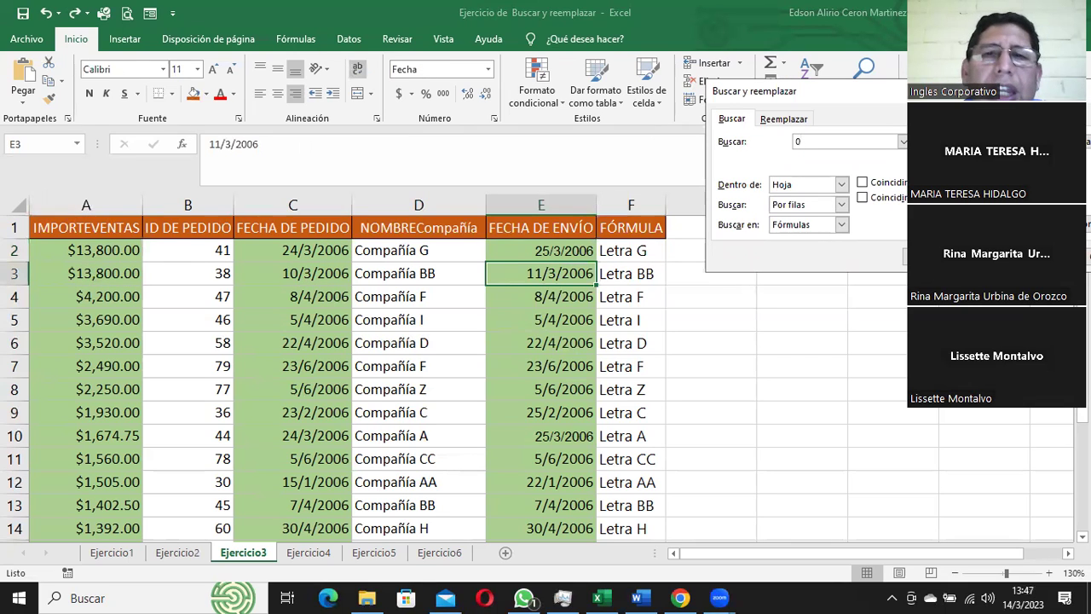
key(Return)
key(Return)
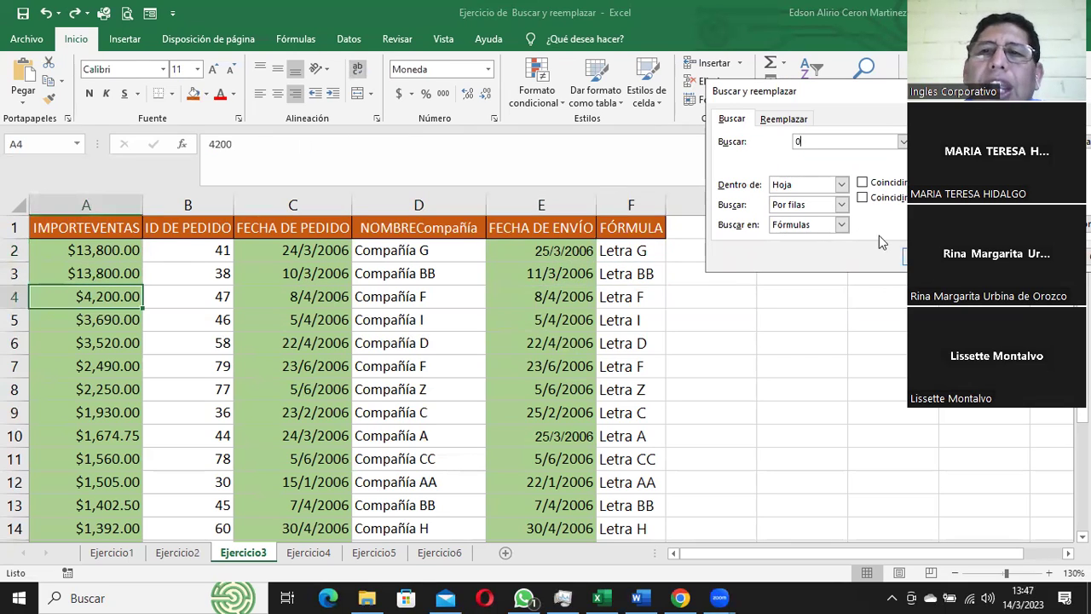
Step: Switch to searching by columns and step down column A's matches for 0 to A11
click(842, 205)
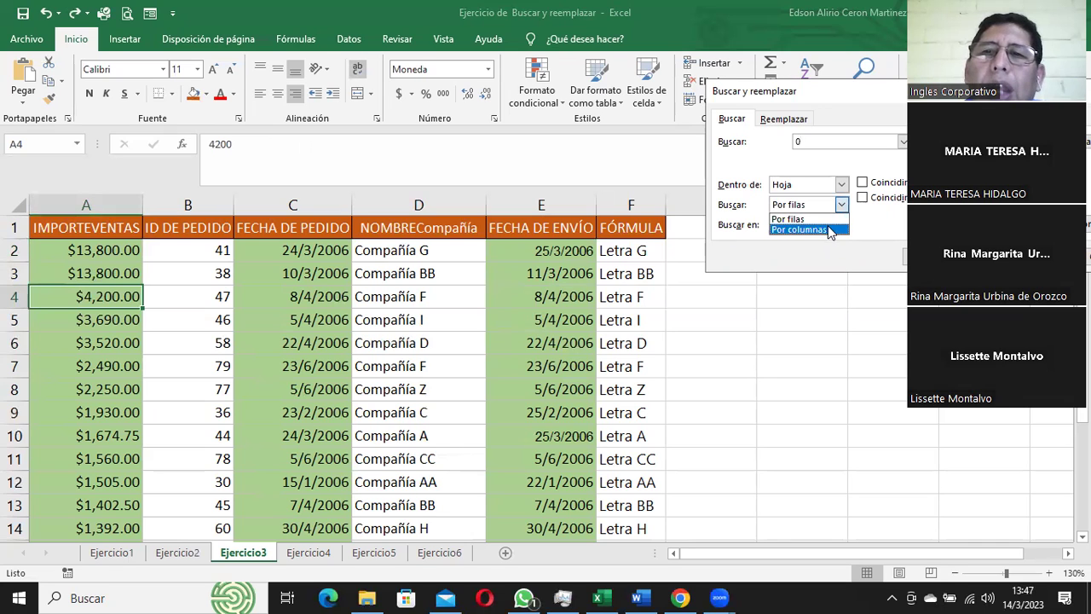
click(801, 228)
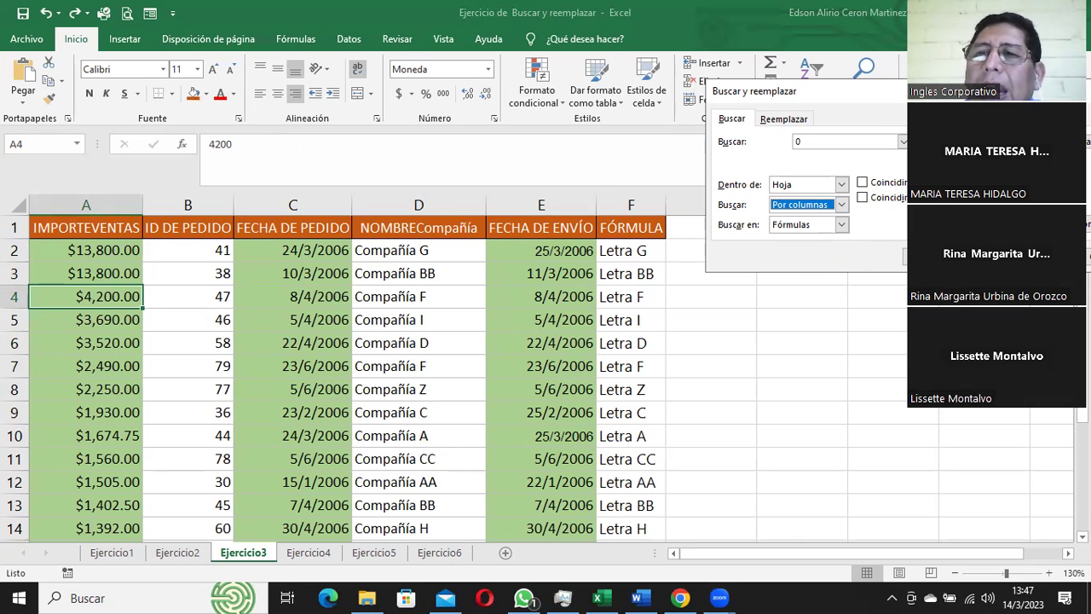
click(905, 256)
click(906, 256)
click(905, 256)
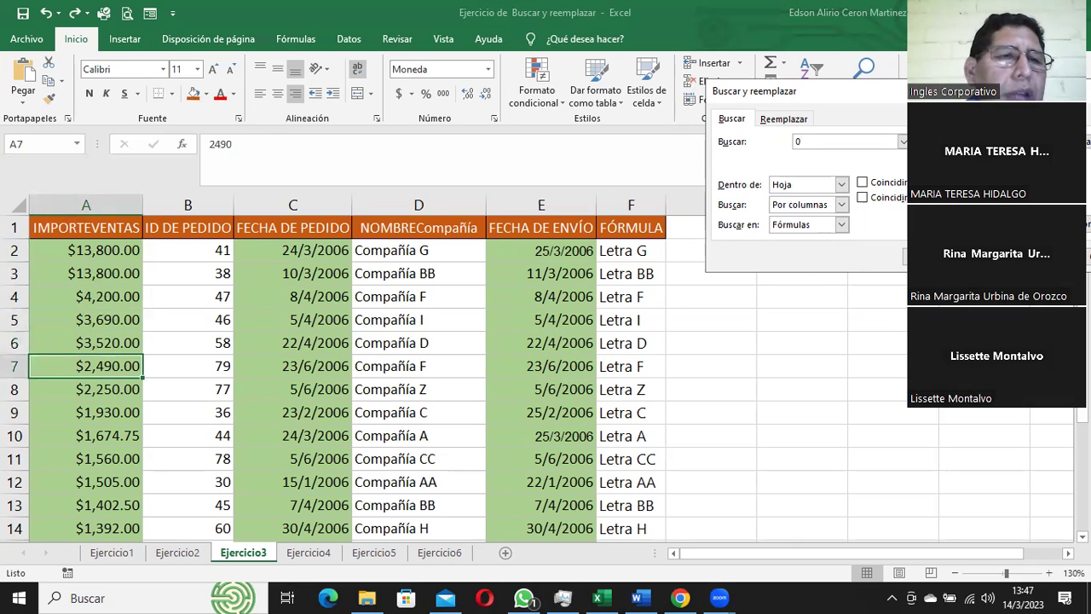
click(905, 256)
click(906, 256)
click(906, 256)
drag(828, 95, 467, 89)
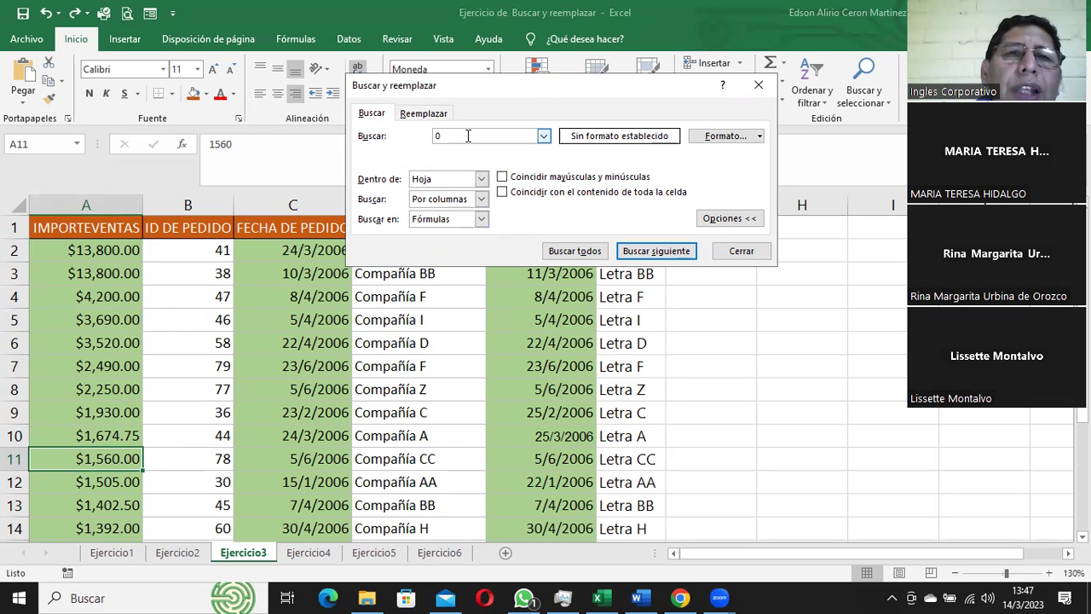
Step: Search formulas for 'letra', dismiss the not-found message and close Find
key(BackSpace)
text(letra)
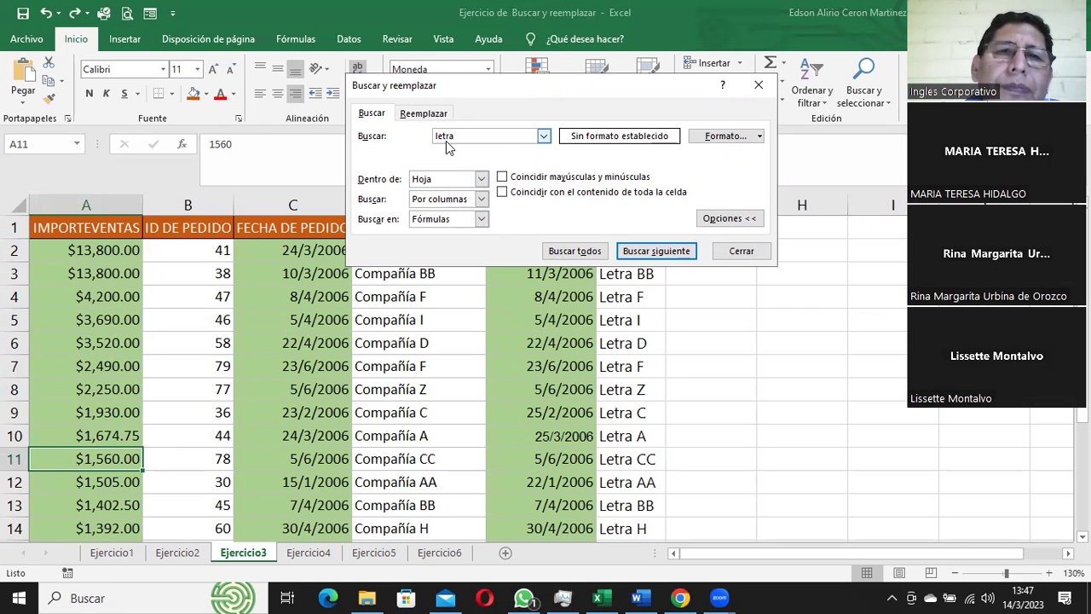
drag(553, 85, 454, 110)
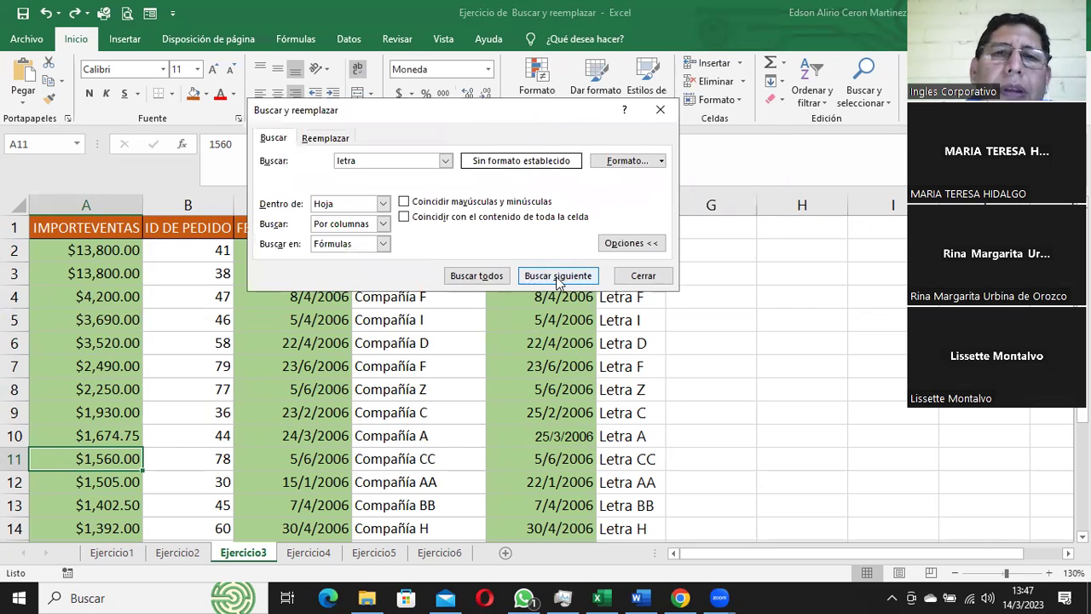
click(539, 275)
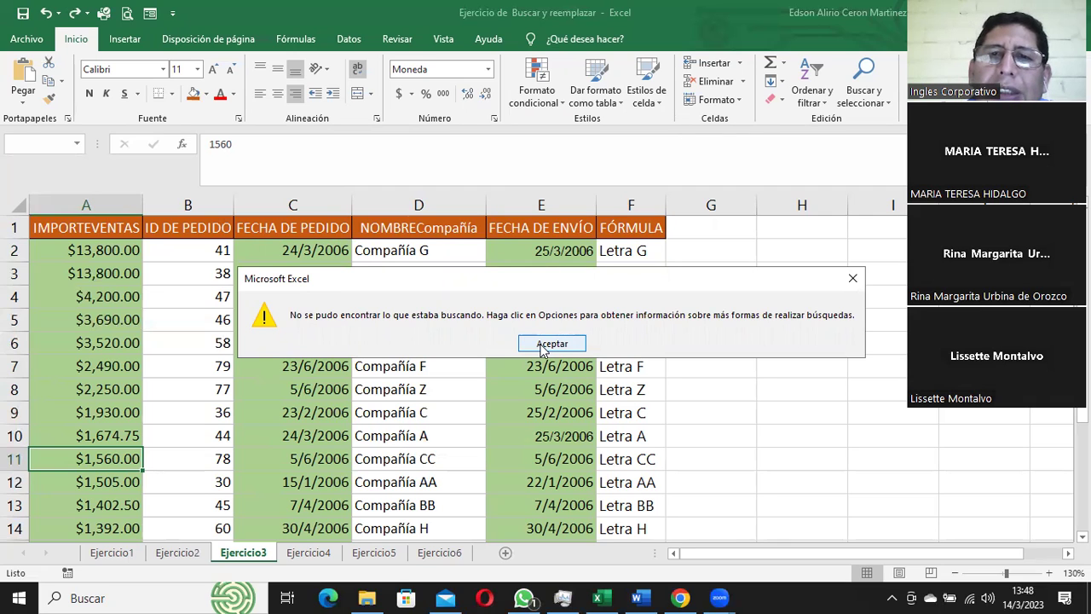
click(545, 344)
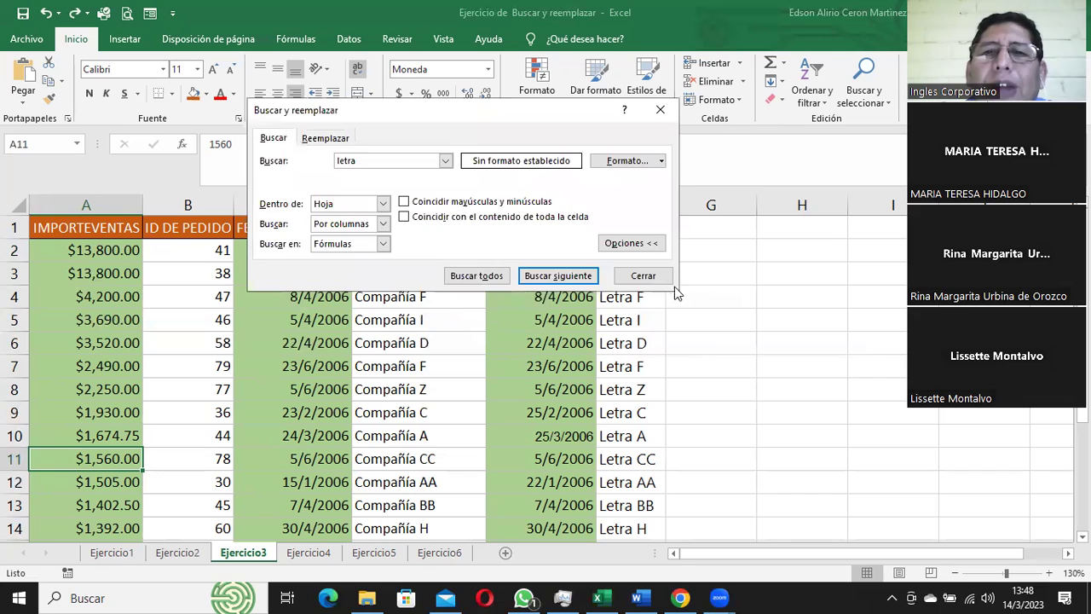
key(Escape)
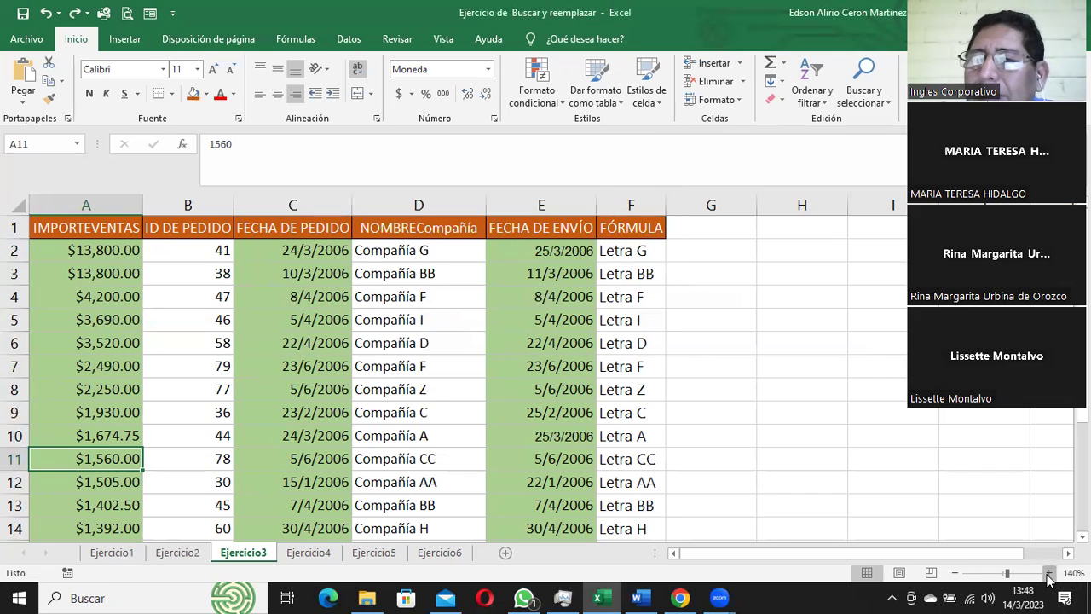
Step: Zoom the sheet in, search again for 'letra', and close Find after no match
click(1049, 573)
click(1048, 573)
click(1048, 573)
click(1049, 573)
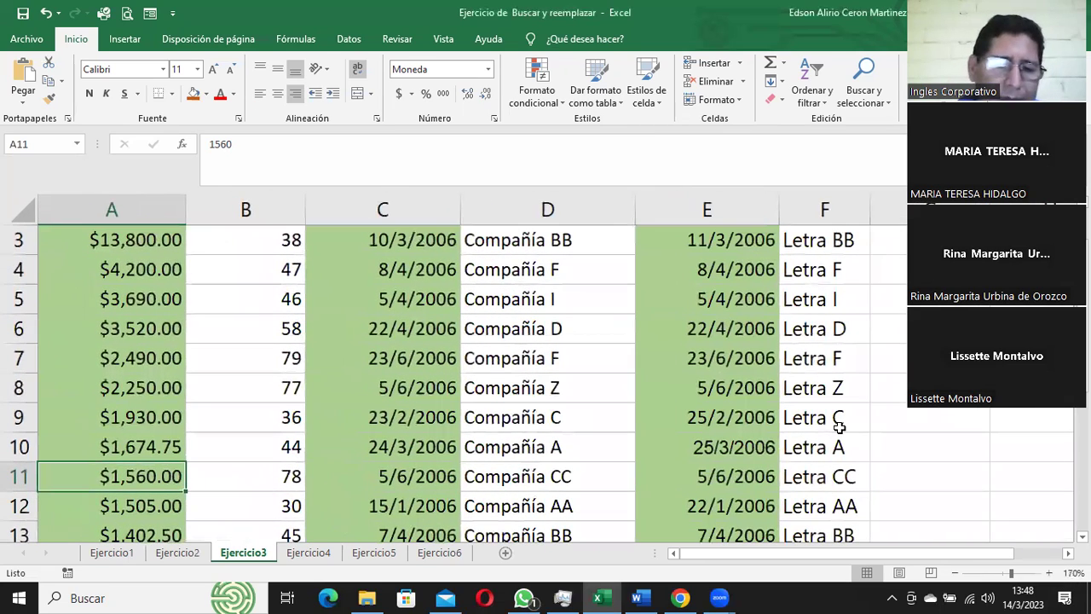
key(ctrl+b)
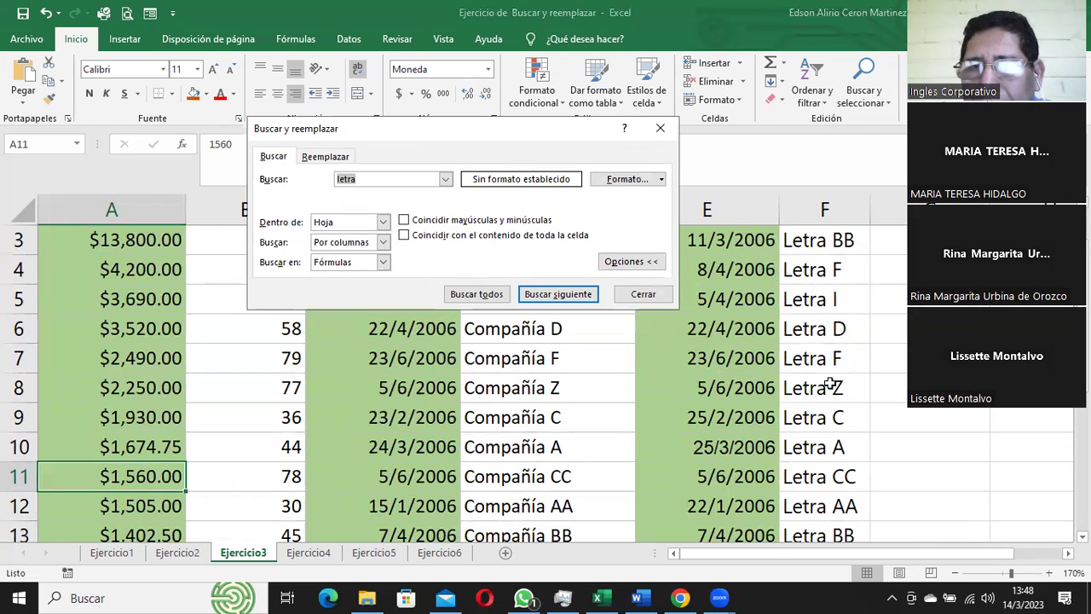
click(561, 295)
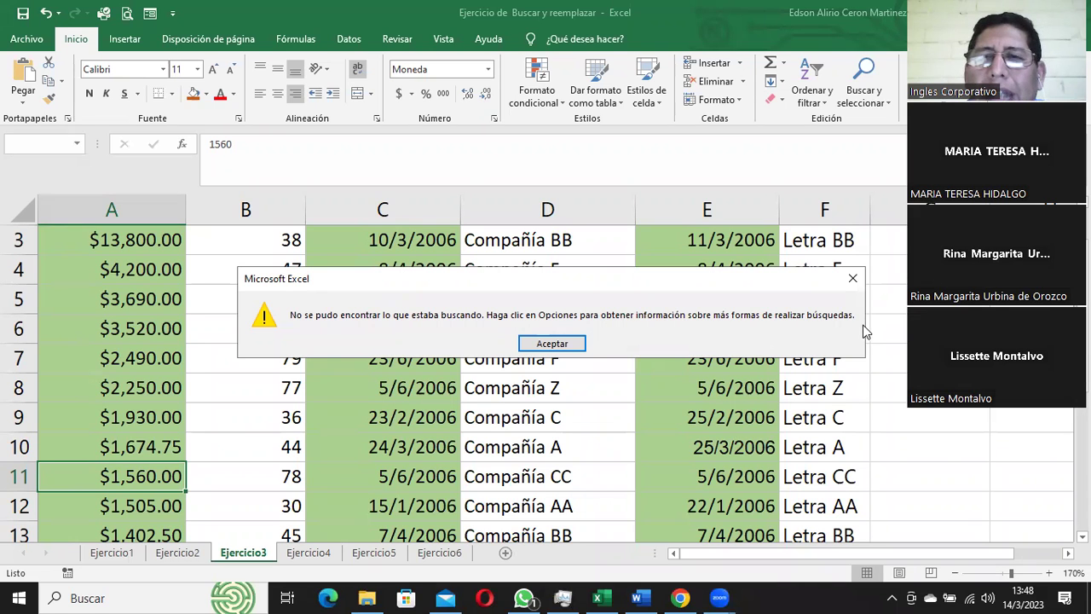
click(562, 343)
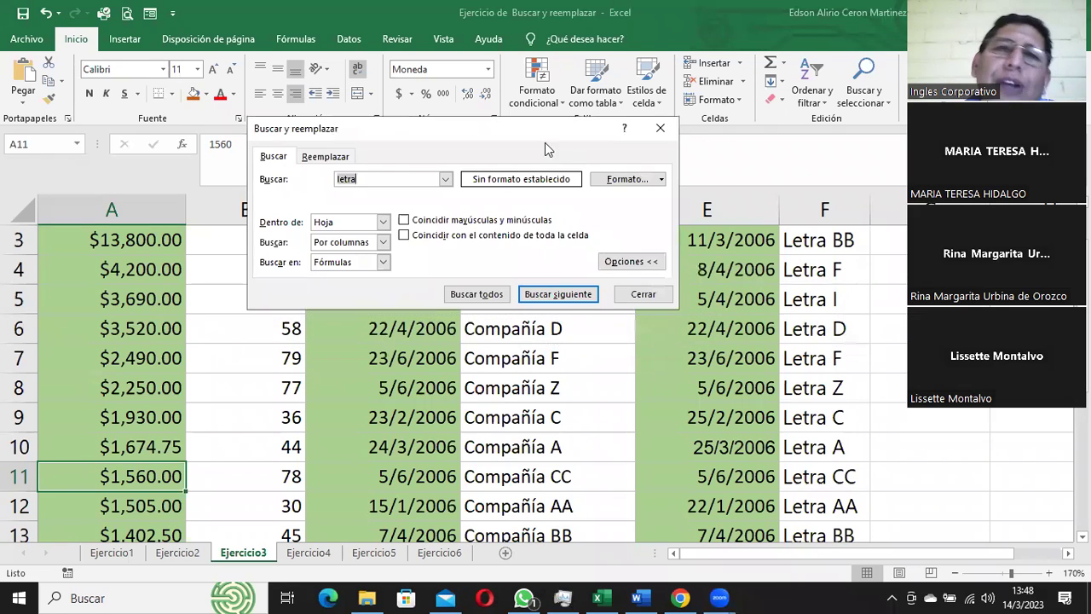
click(641, 293)
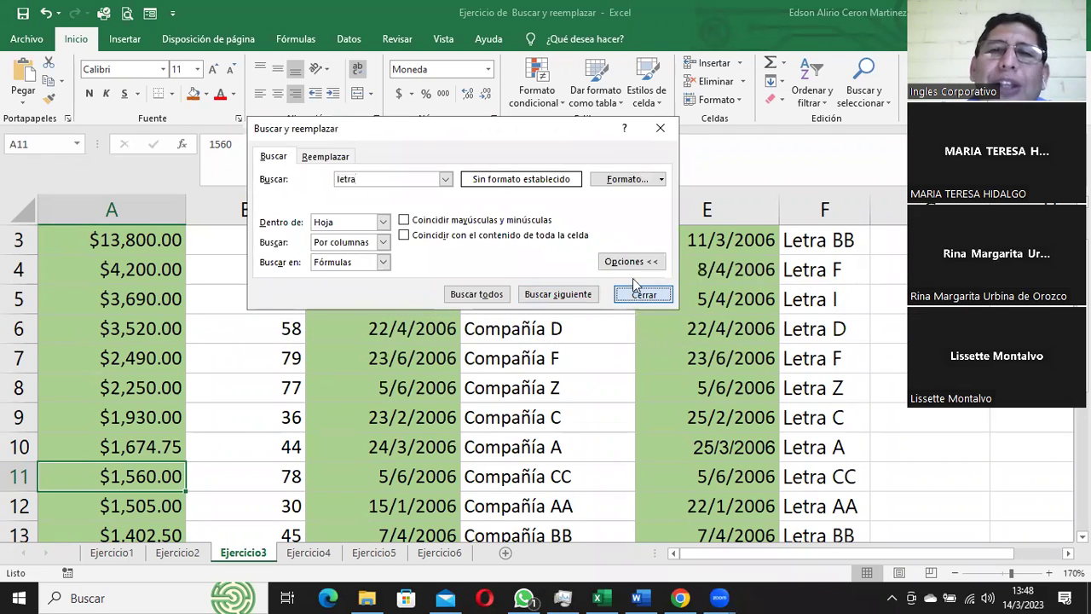
click(562, 81)
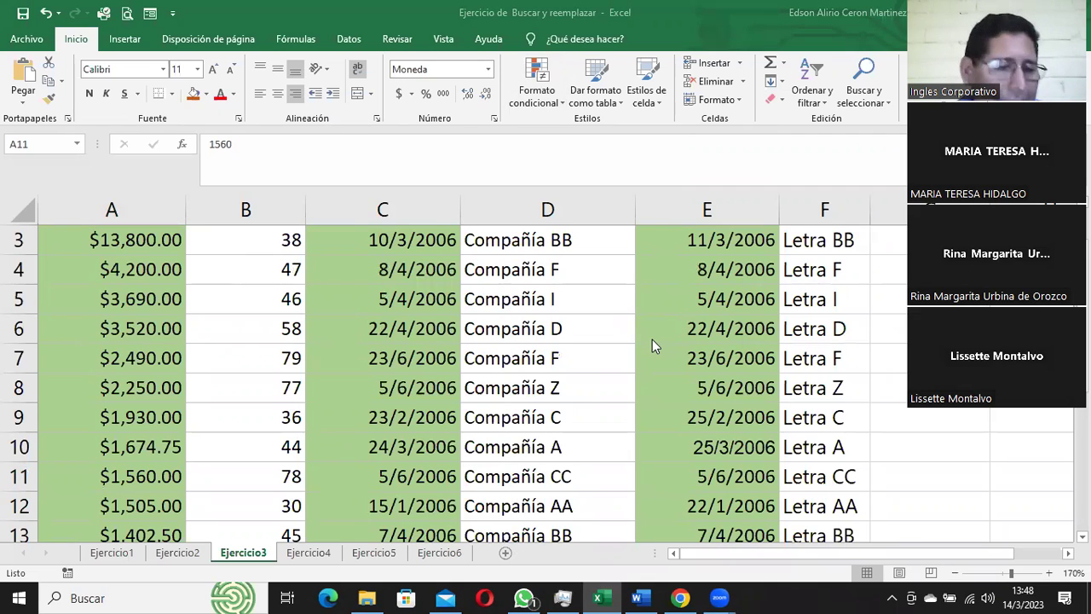
Step: From D5 (Compañía I), search formulas for 'Letra', get no match, and close the window
click(610, 298)
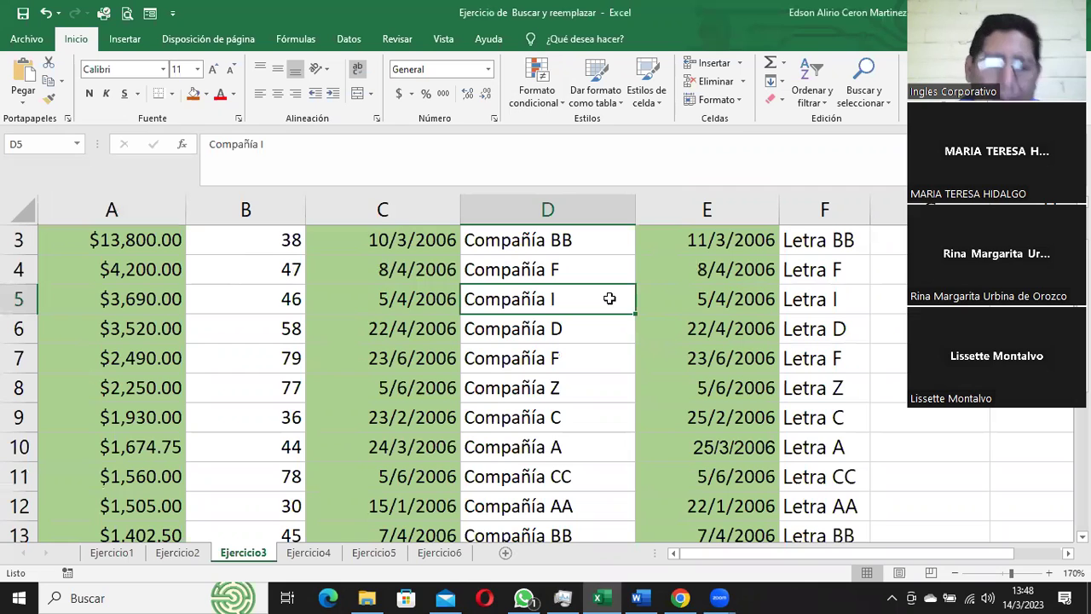
key(ctrl+h)
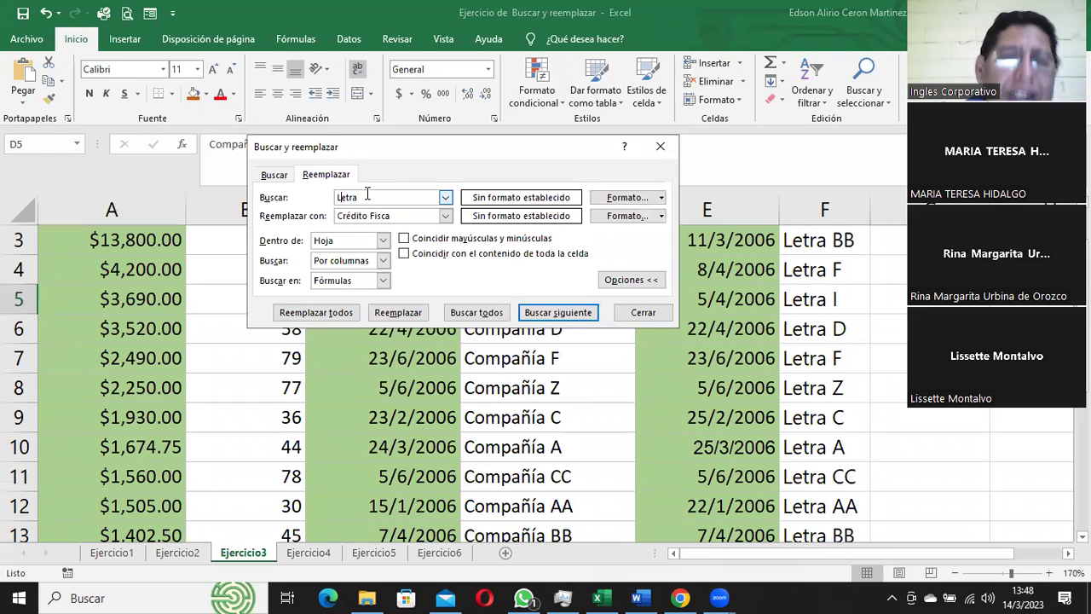
click(543, 312)
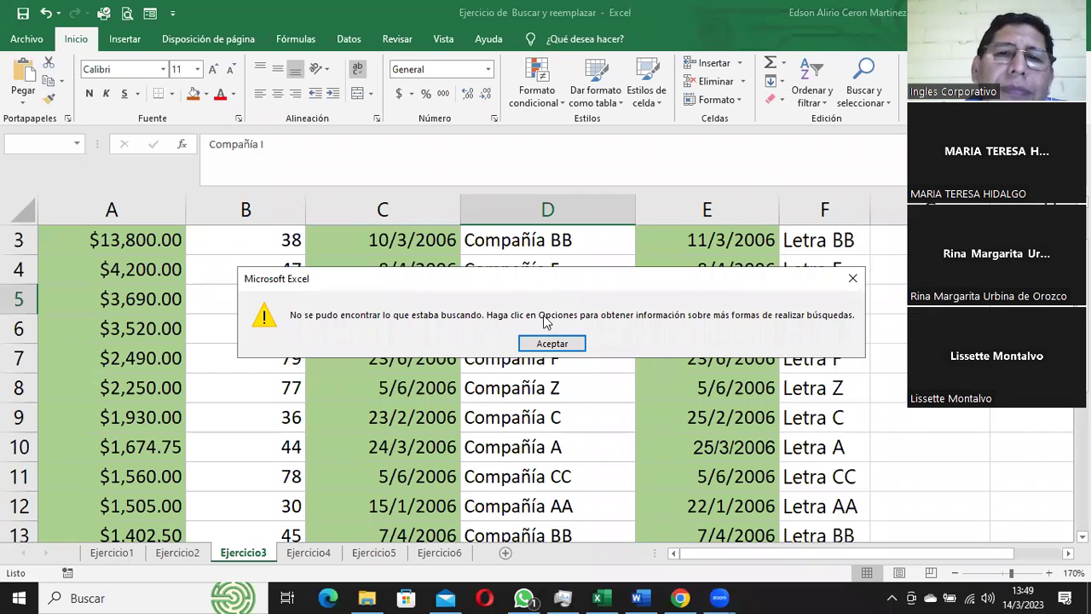
click(560, 346)
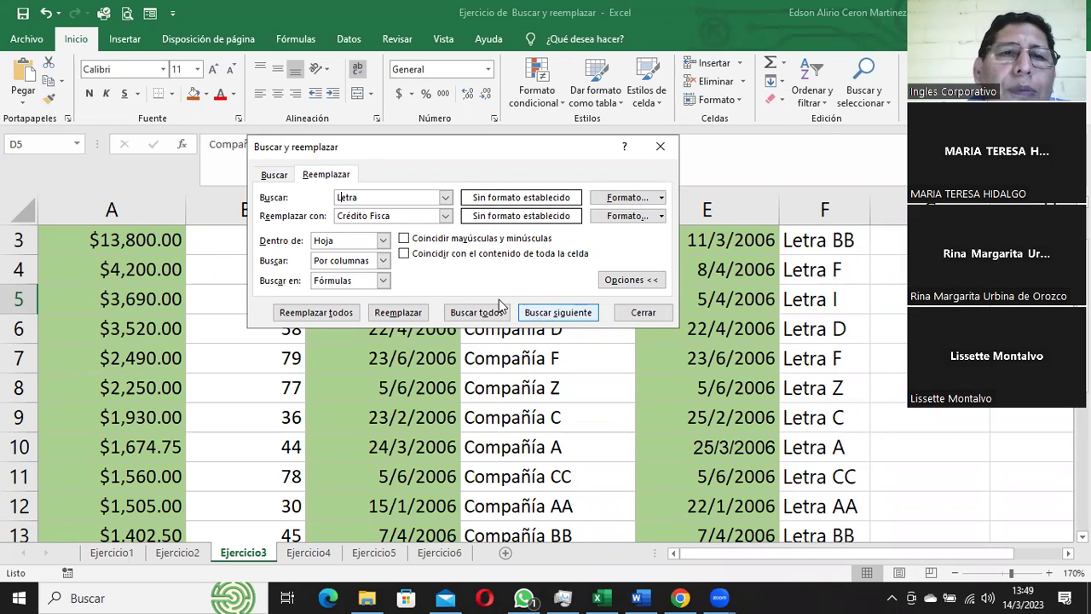
click(383, 281)
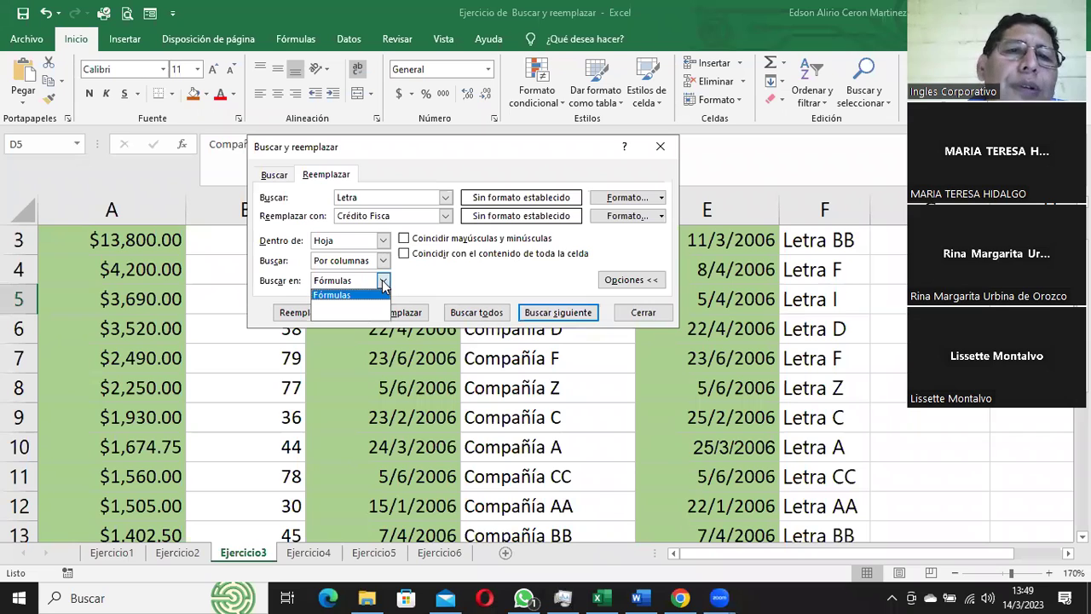
click(376, 294)
click(643, 312)
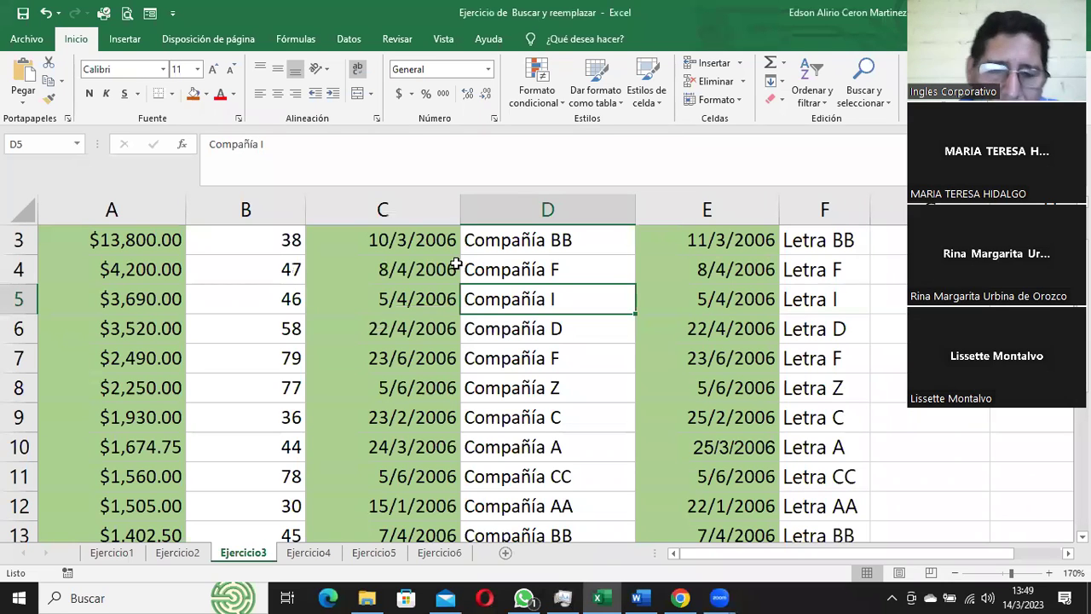
Step: Search values for 'Letra', stepping through the column F matches down to F7
key(ctrl+b)
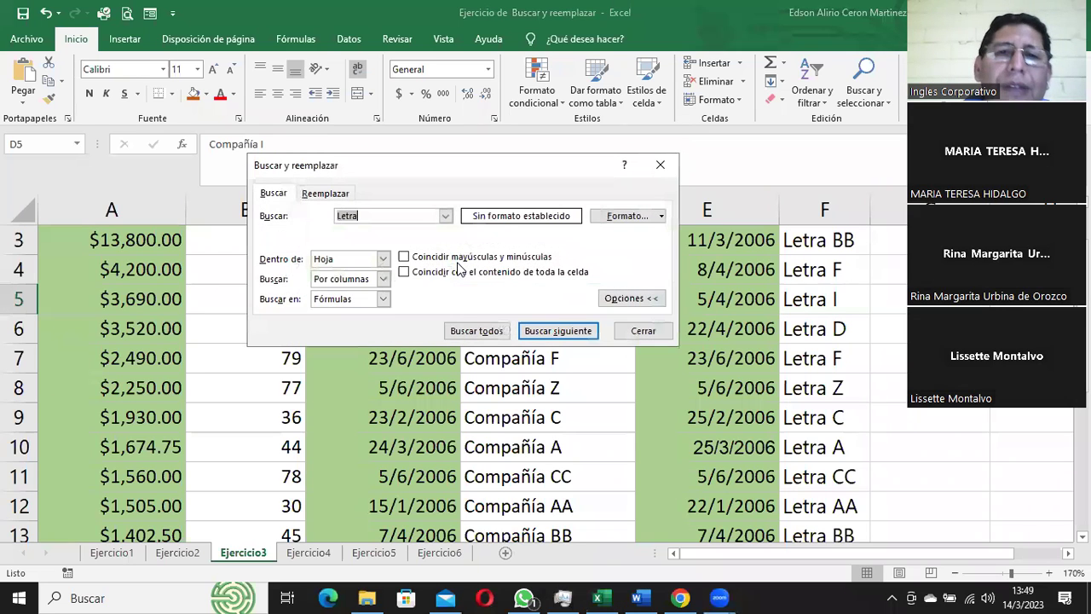
click(383, 299)
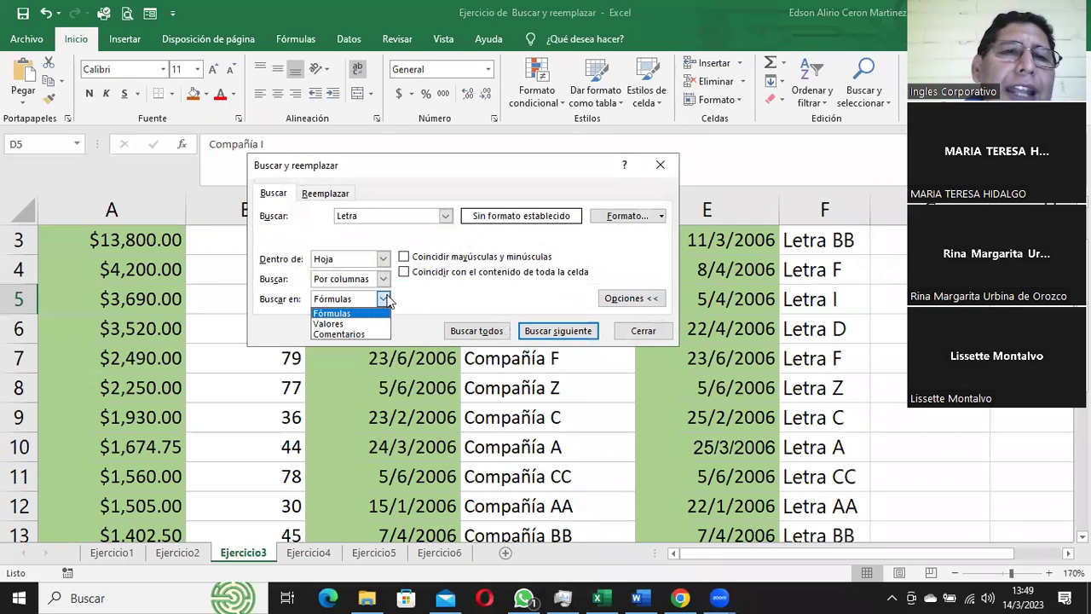
click(342, 325)
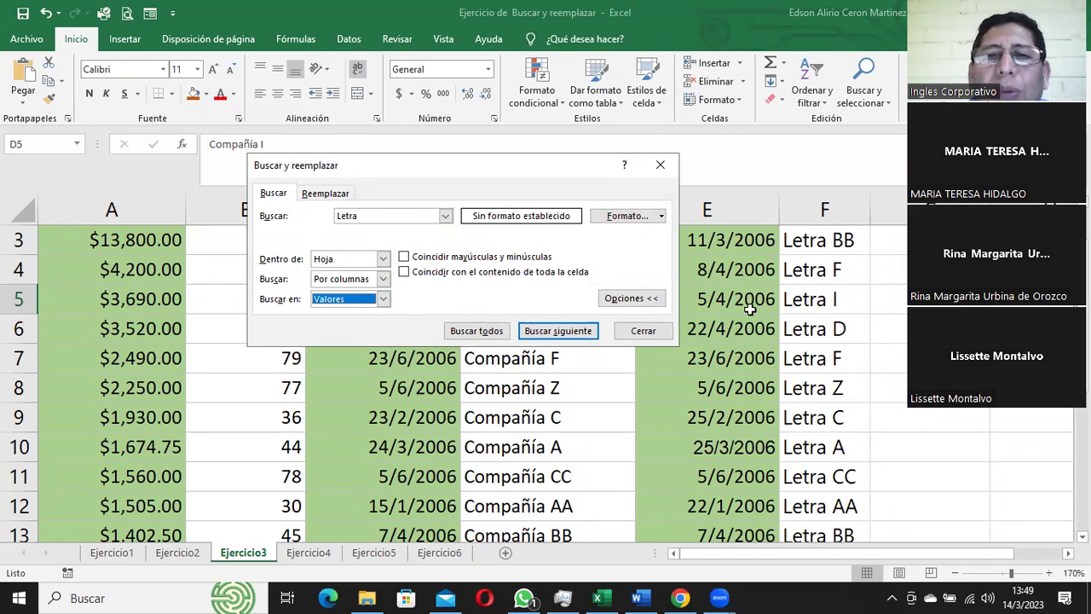
click(570, 332)
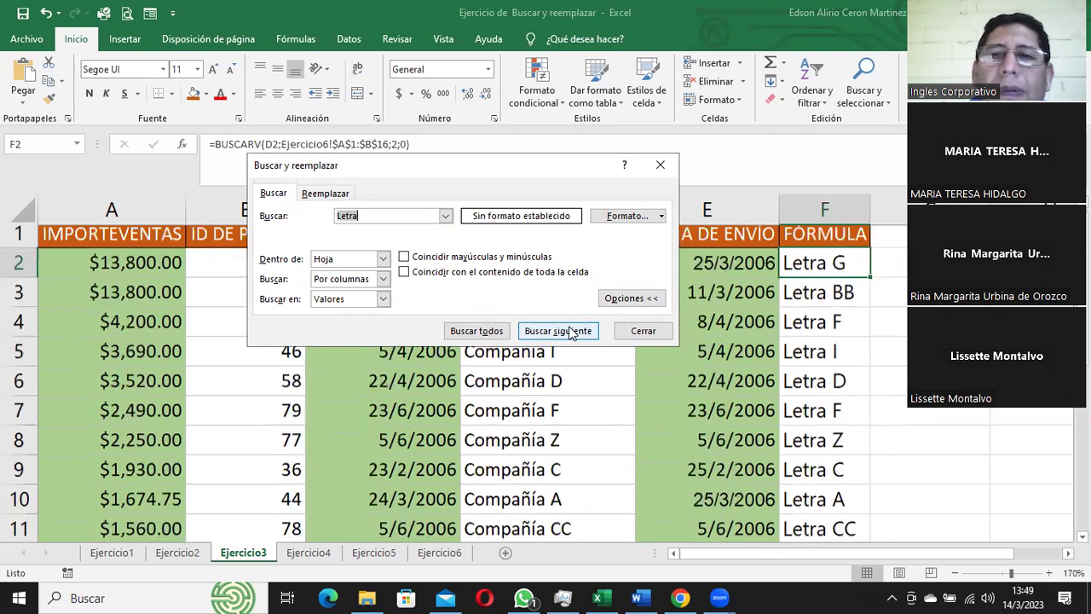
click(570, 333)
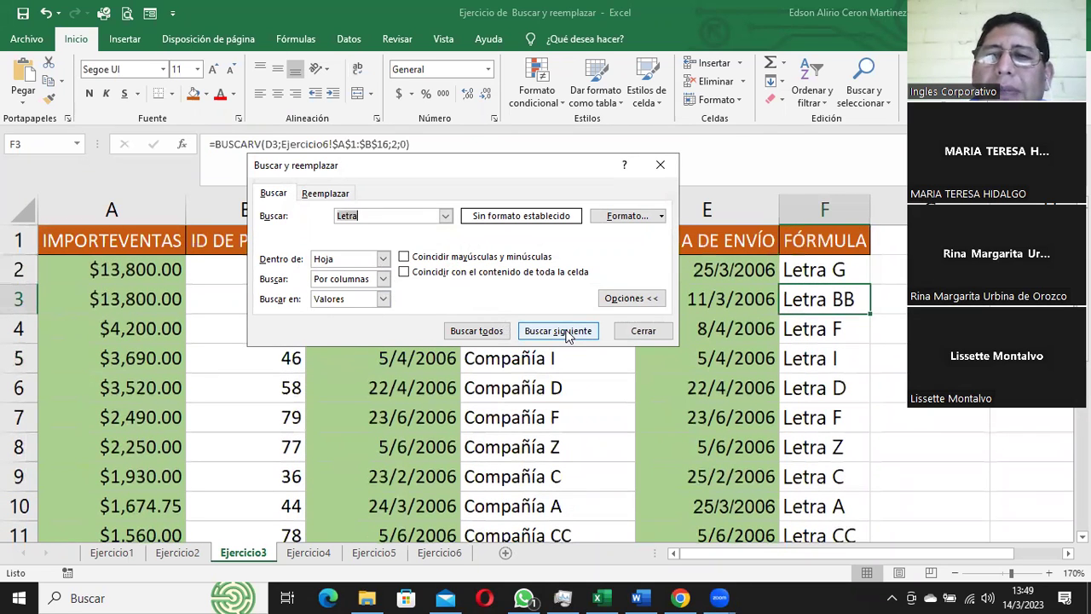
click(569, 332)
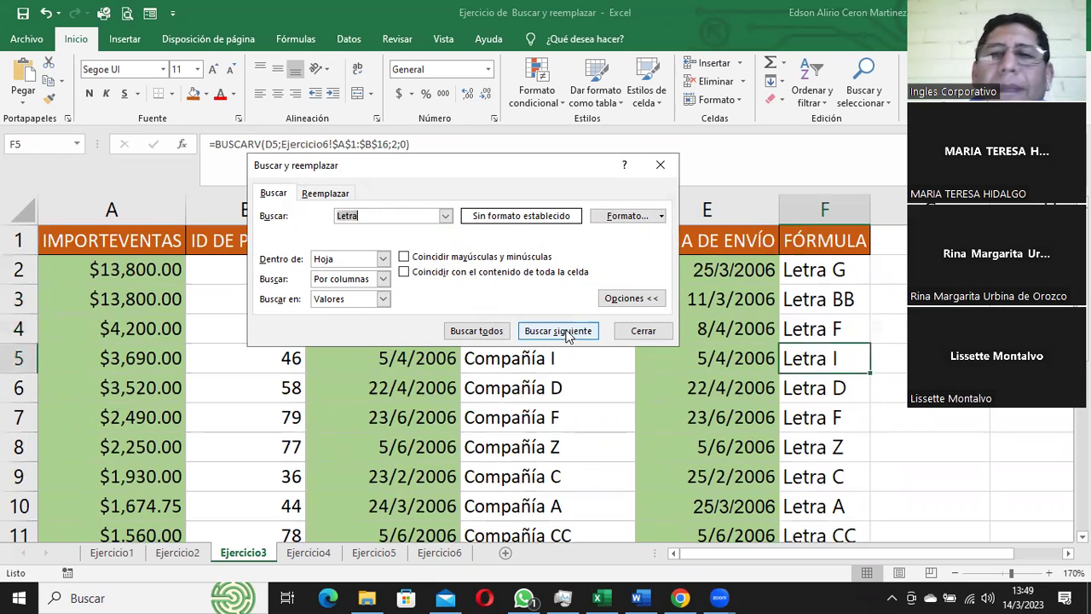
click(567, 334)
click(569, 334)
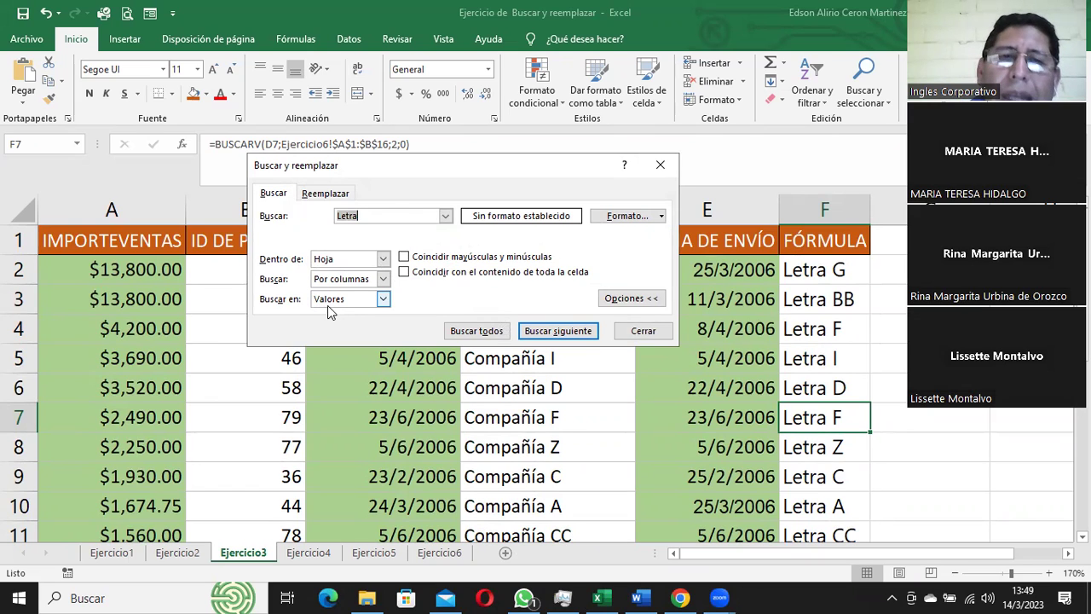
Step: Set the Look in option back to Formulas
click(330, 303)
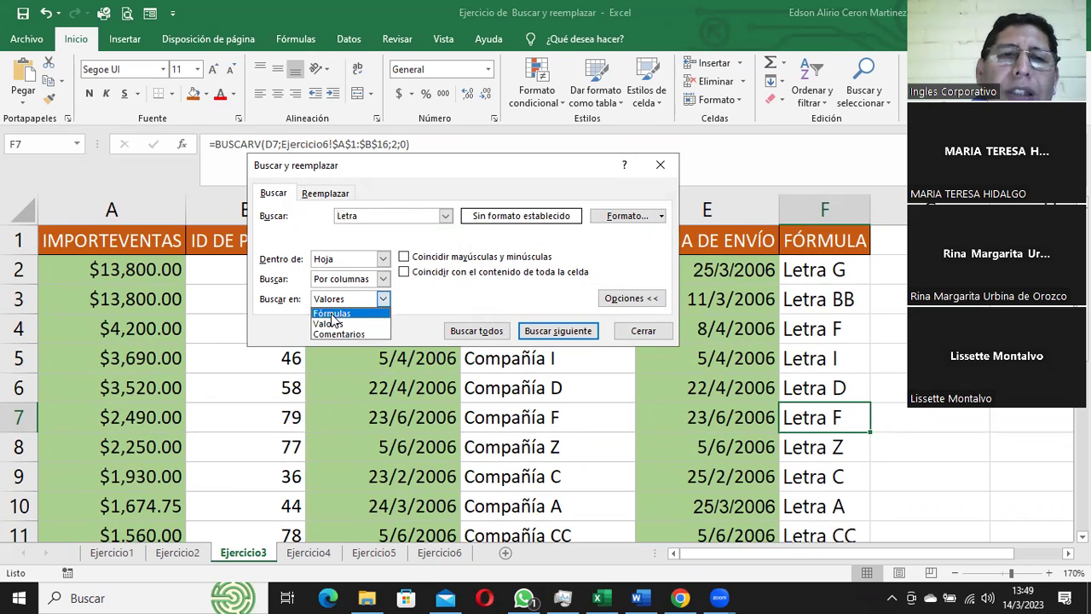
click(332, 314)
click(338, 302)
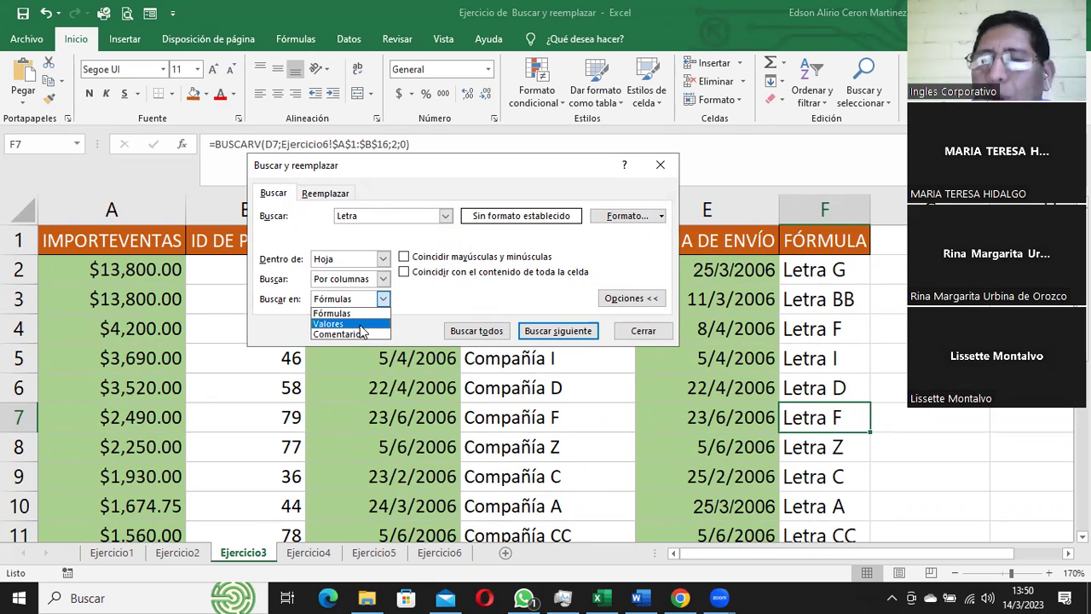
click(327, 193)
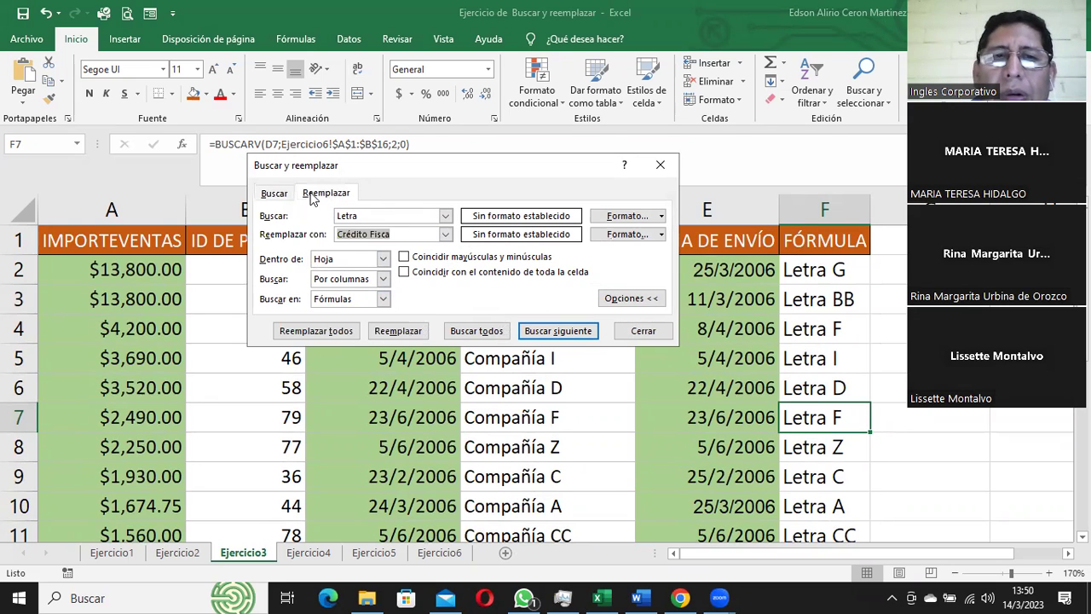
click(382, 259)
click(381, 273)
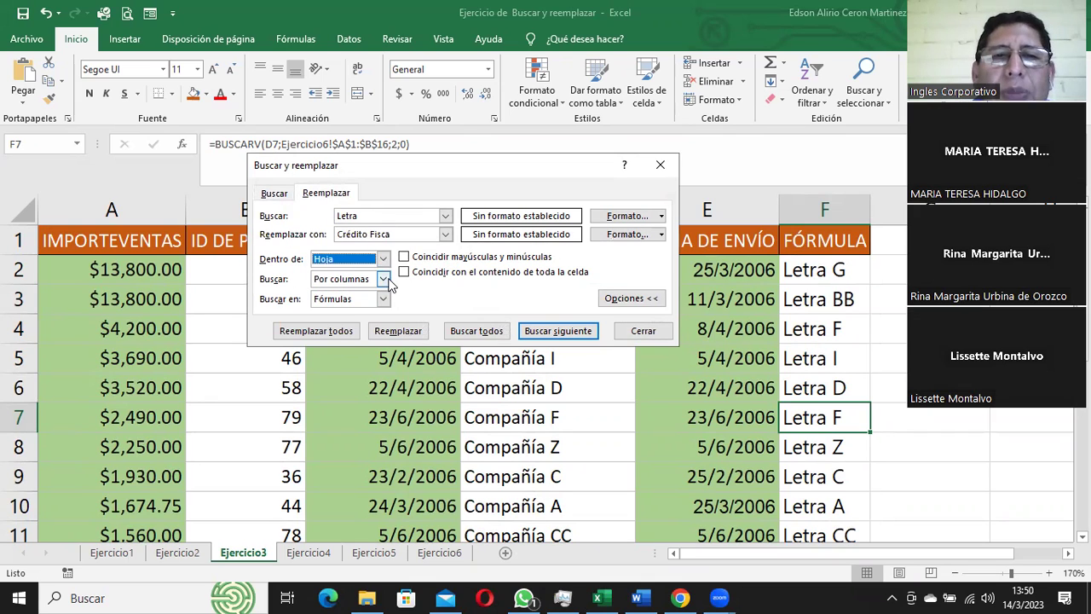
click(347, 259)
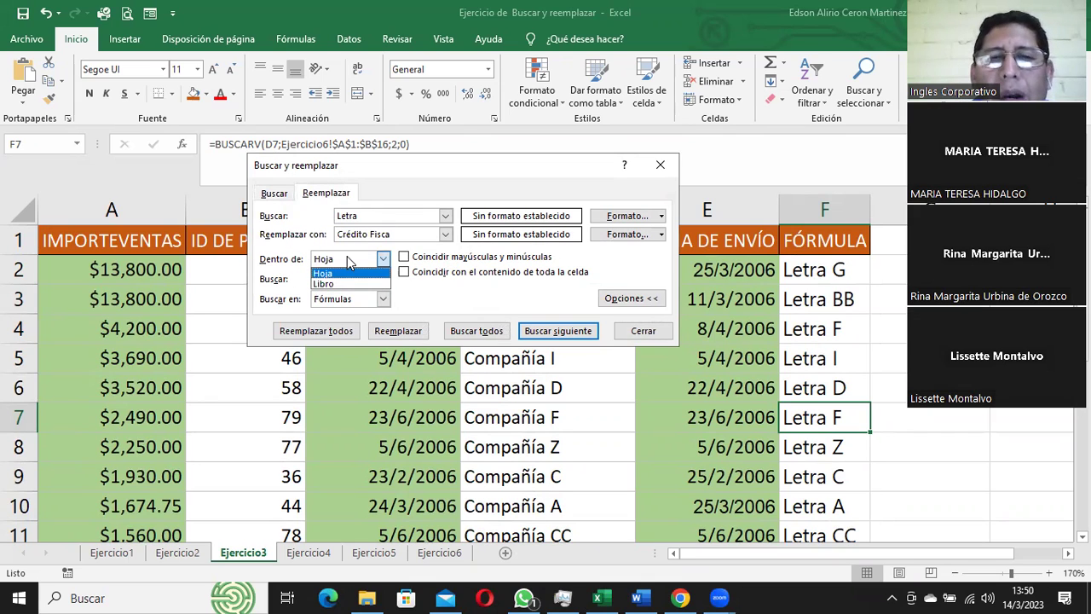
click(347, 259)
click(383, 279)
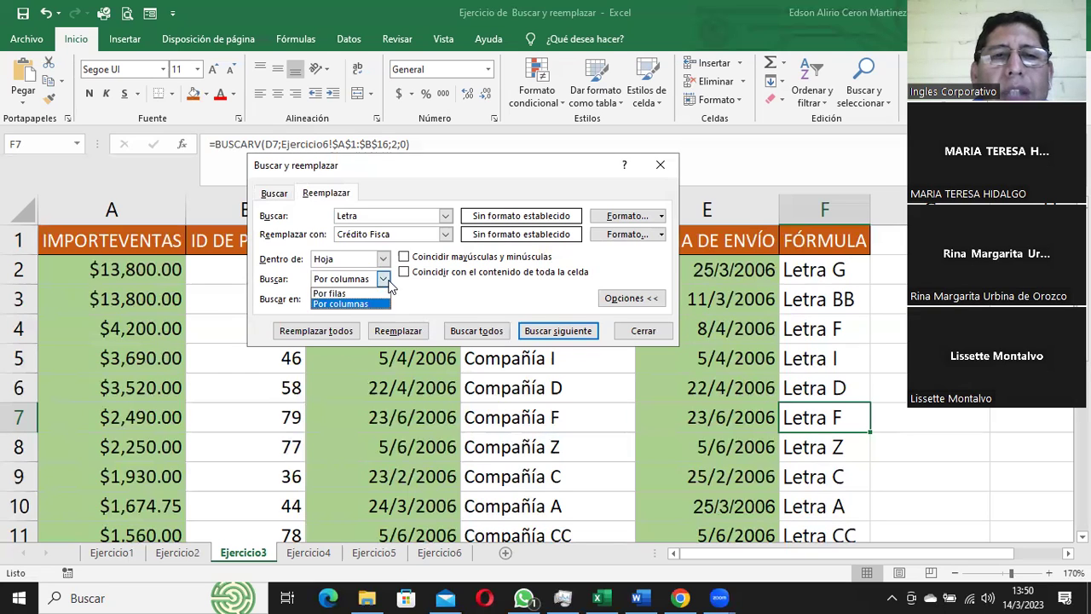
click(387, 281)
click(338, 299)
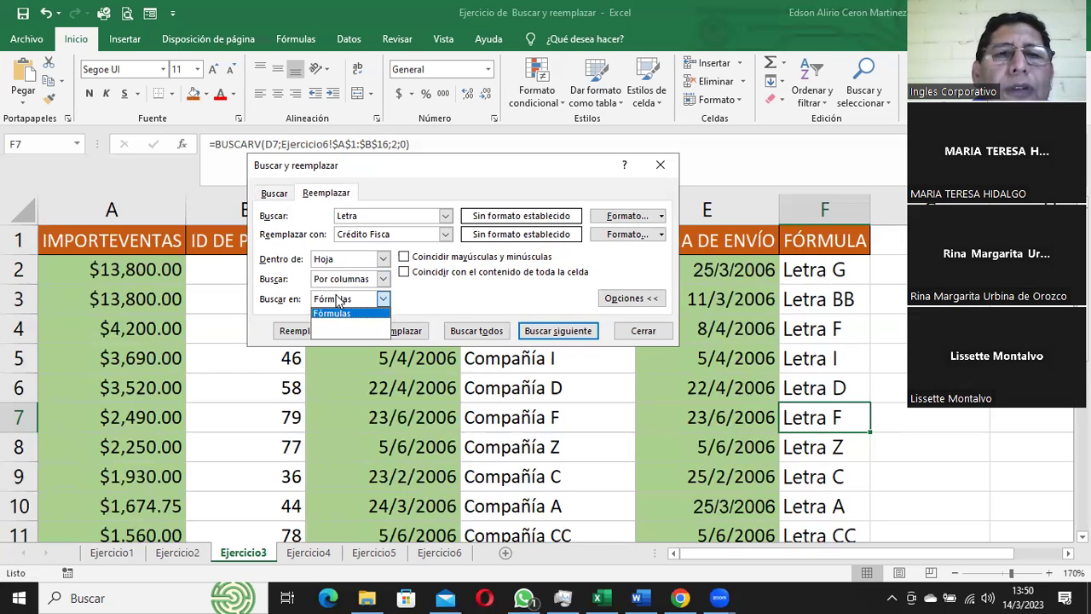
click(339, 299)
click(385, 300)
click(385, 302)
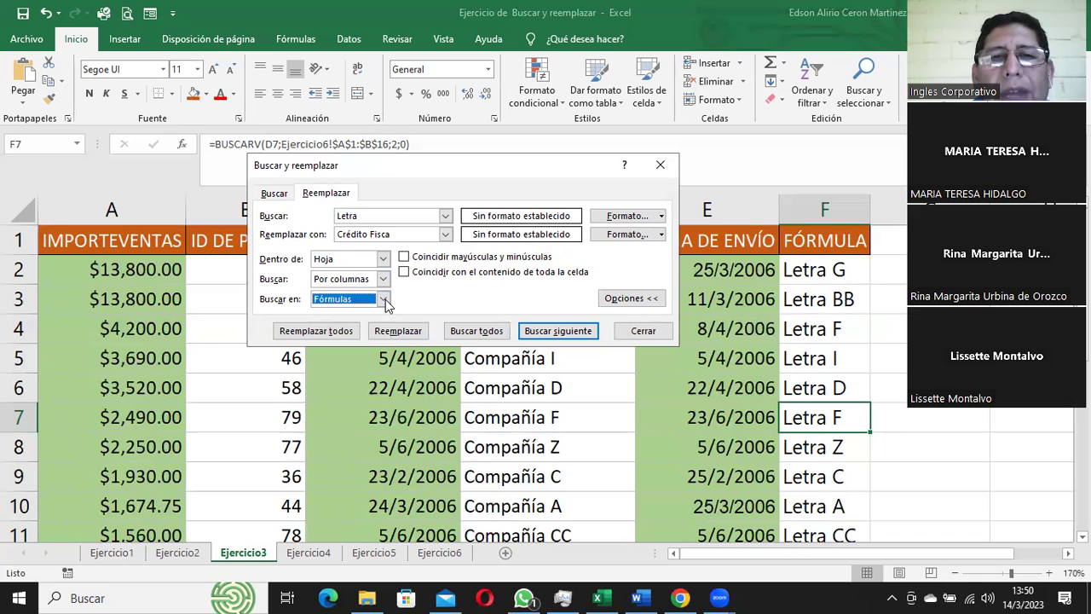
click(276, 194)
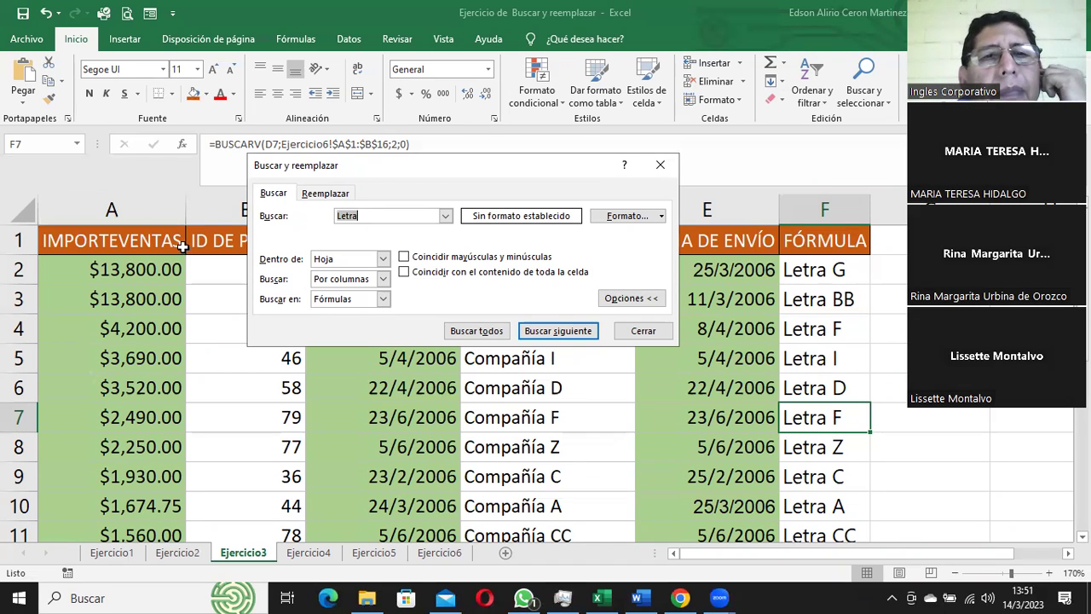
Step: Search formulas for 'Letra' and dismiss the nothing-found message
click(383, 299)
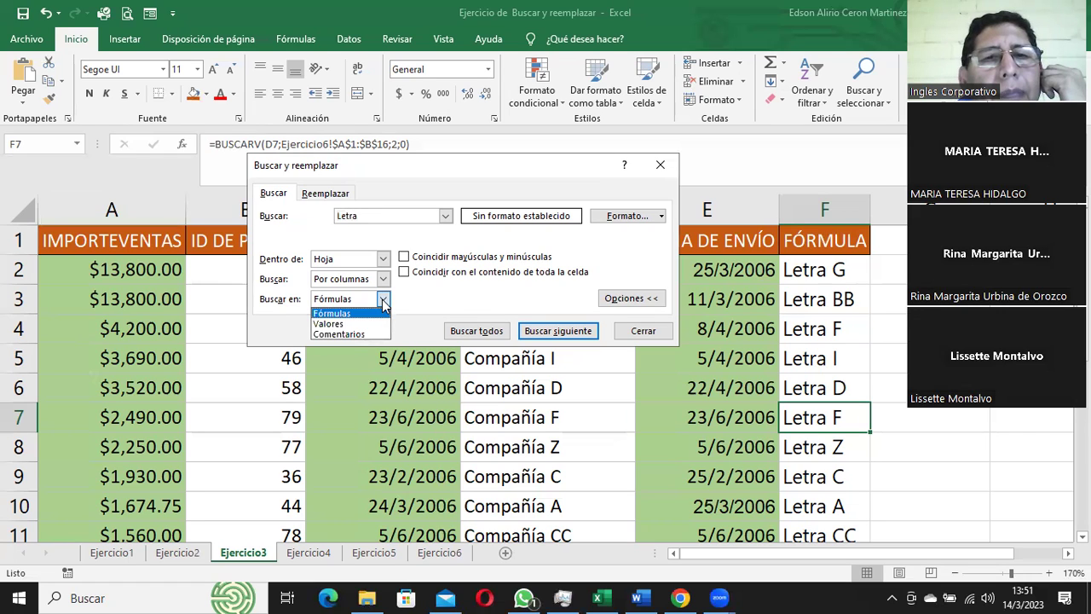
click(383, 300)
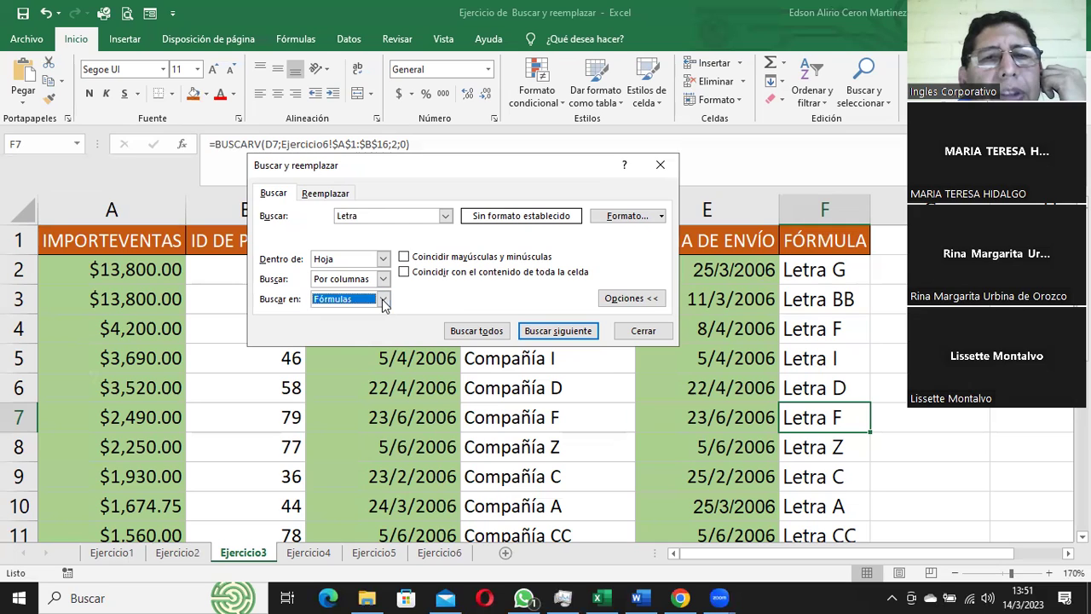
click(385, 300)
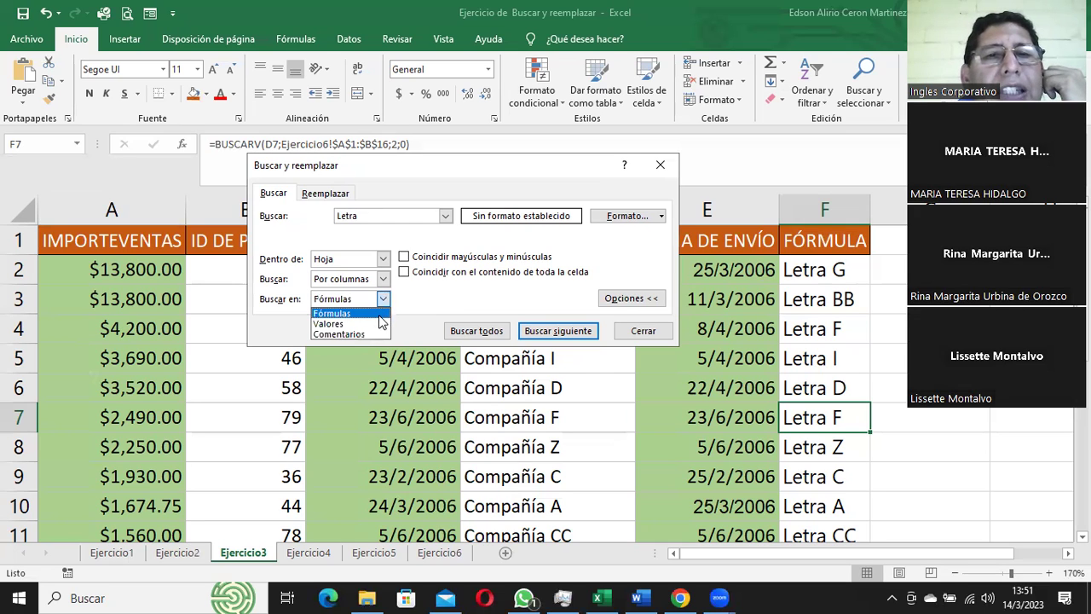
click(365, 314)
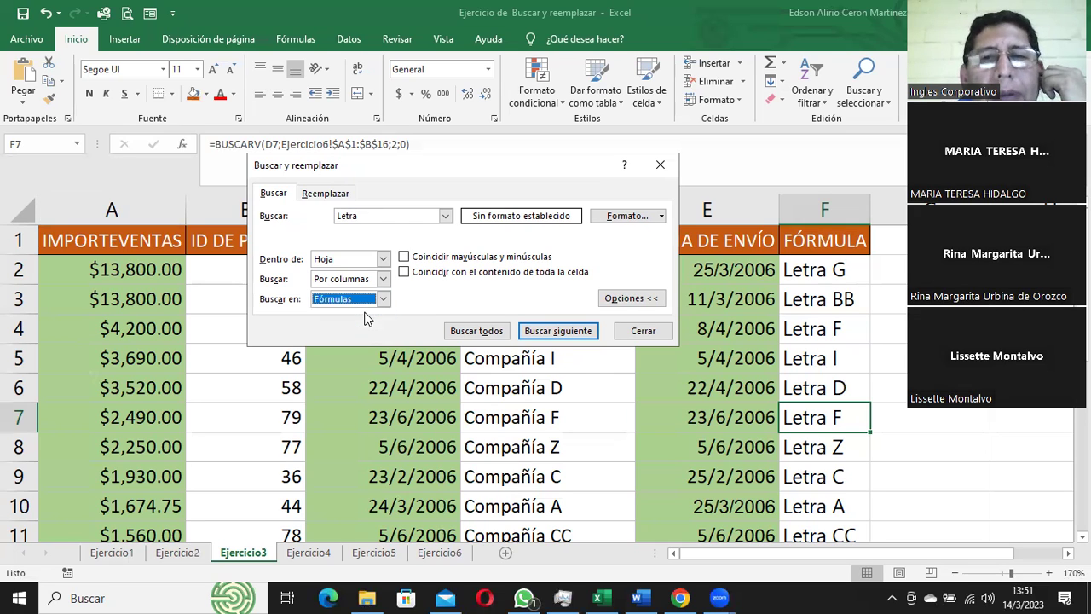
click(559, 331)
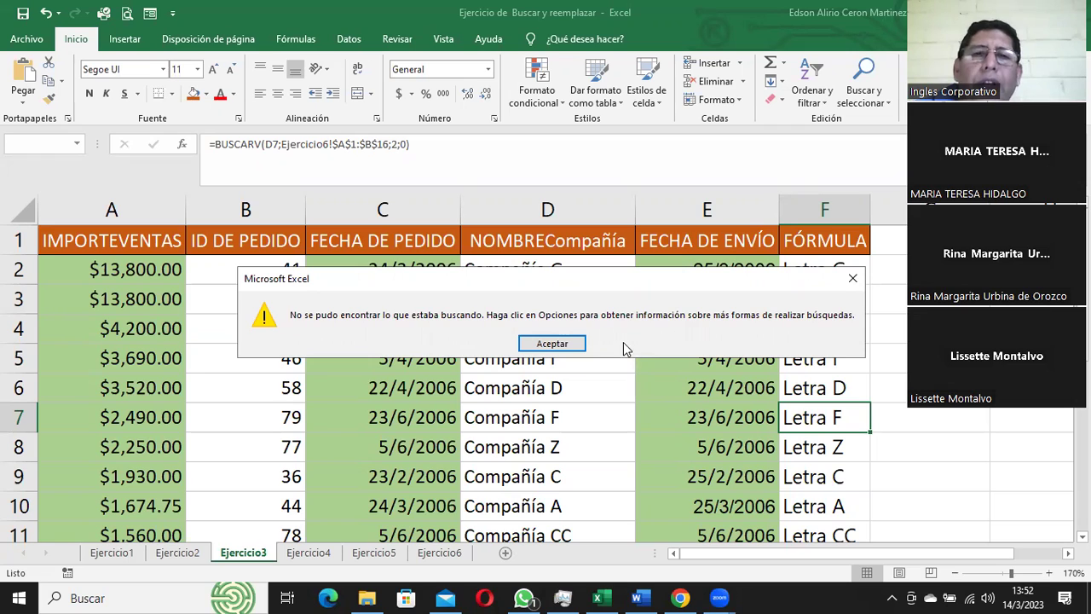
click(573, 345)
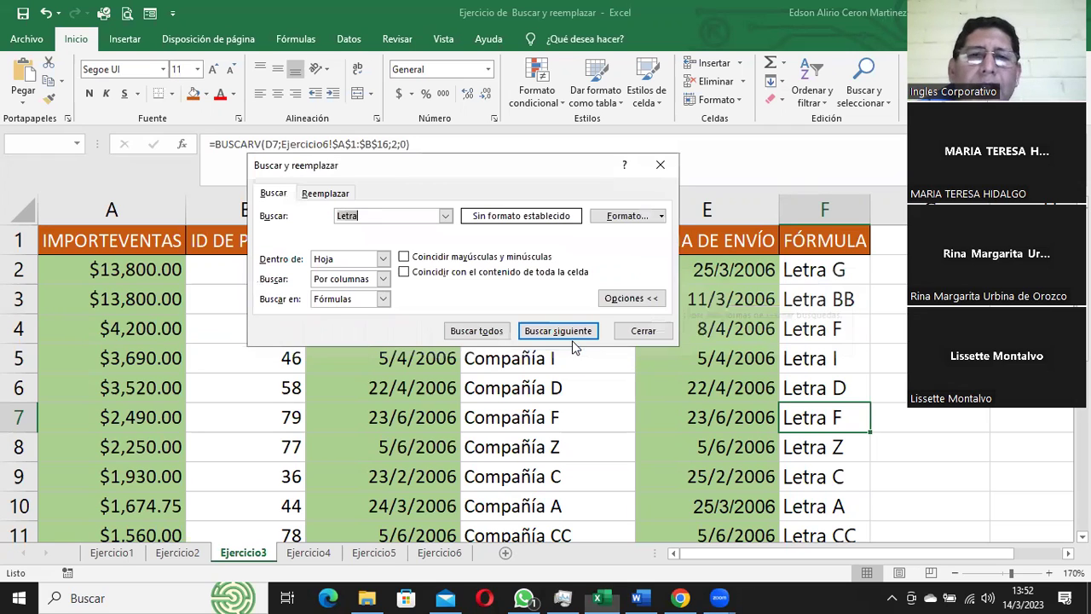
Step: Switch Look in to Values and find the next match, F8 (Letra Z)
click(383, 298)
click(329, 324)
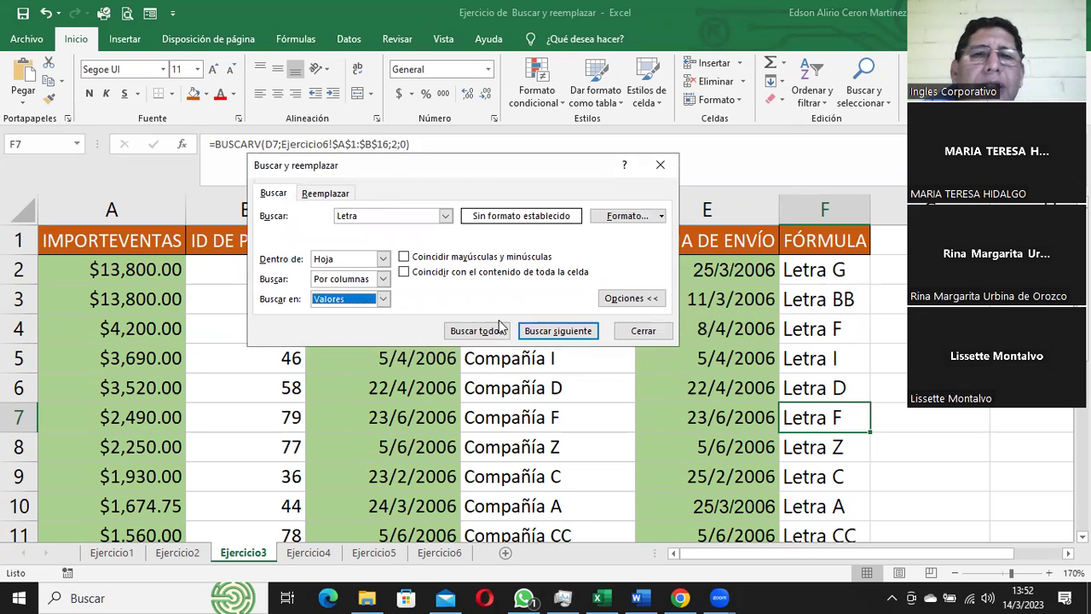
click(558, 331)
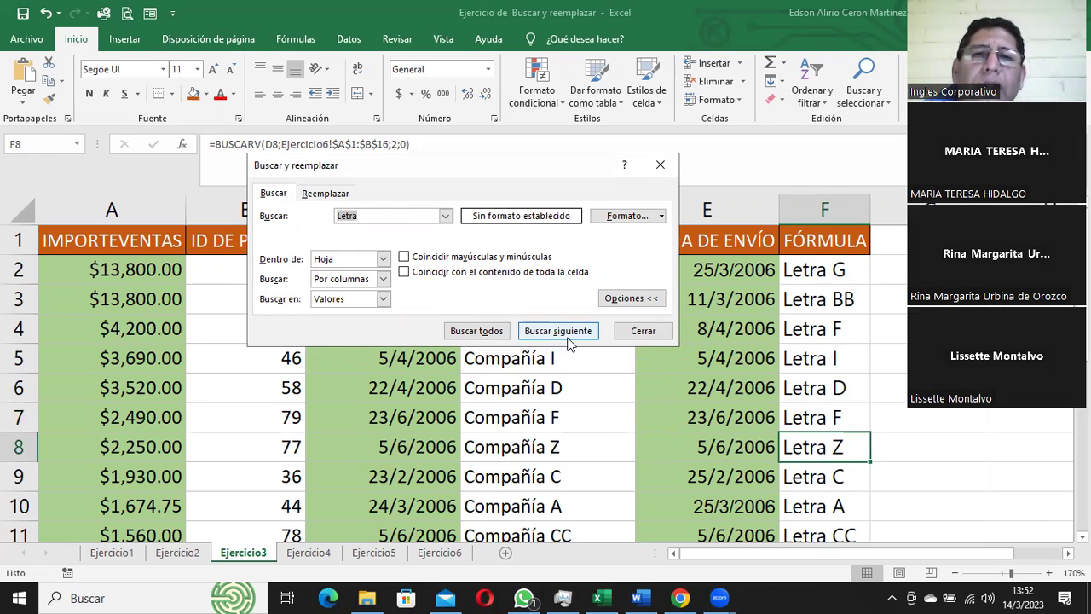
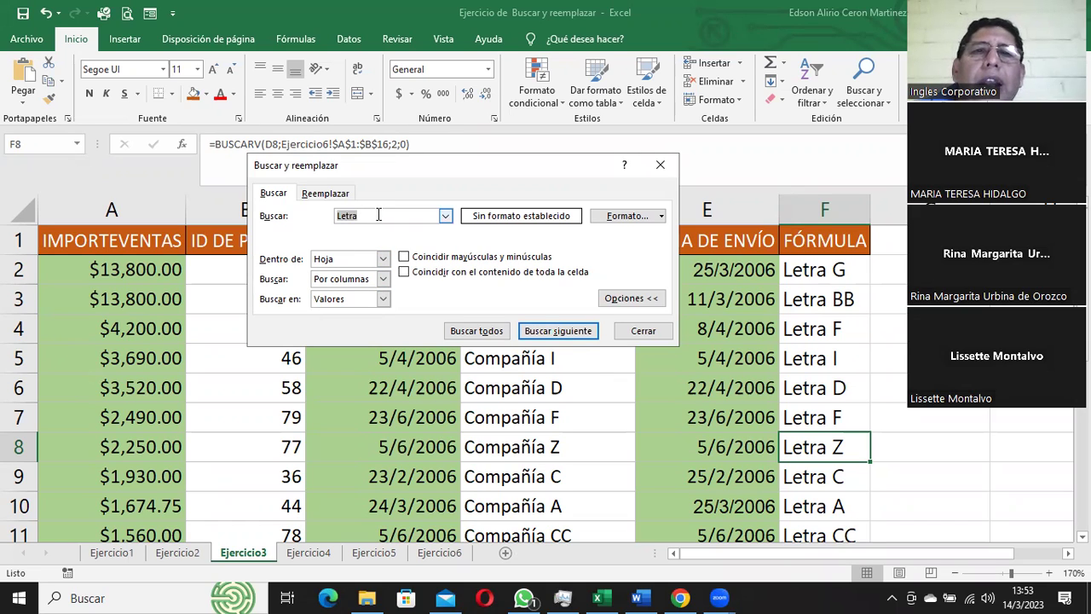
Step: Search for 'compañía' and find its first match, the NOMBRECompañía header in D1
click(377, 215)
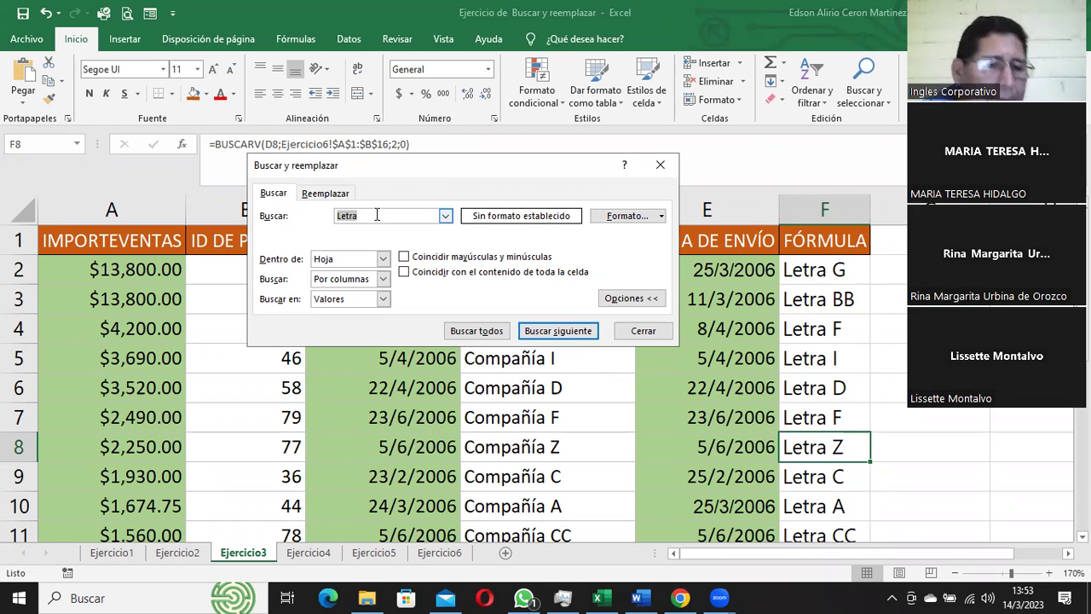
text(compa)
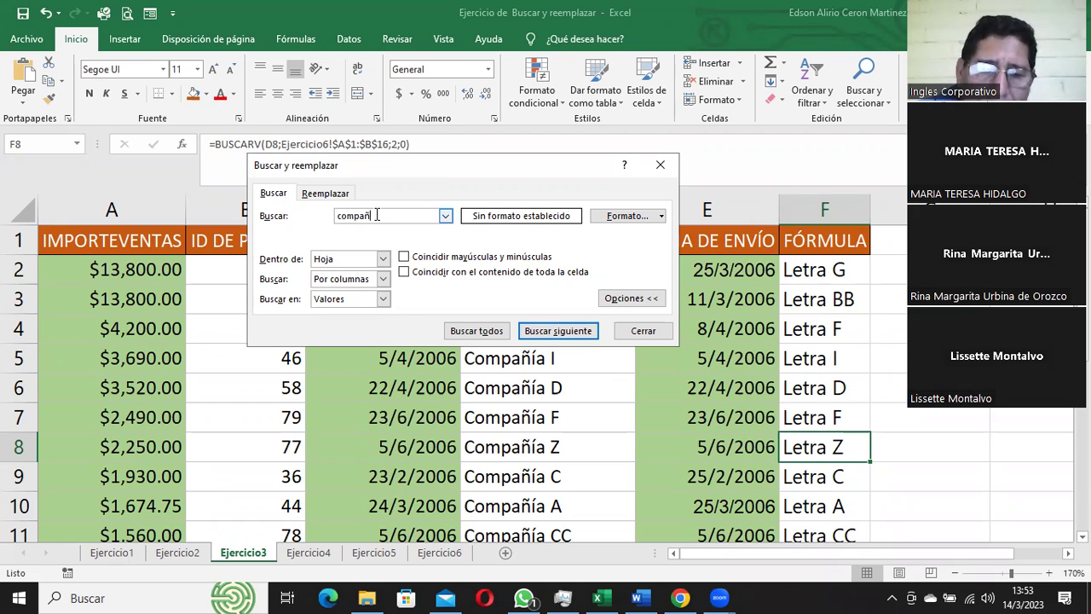
text(ñ)
text(ia)
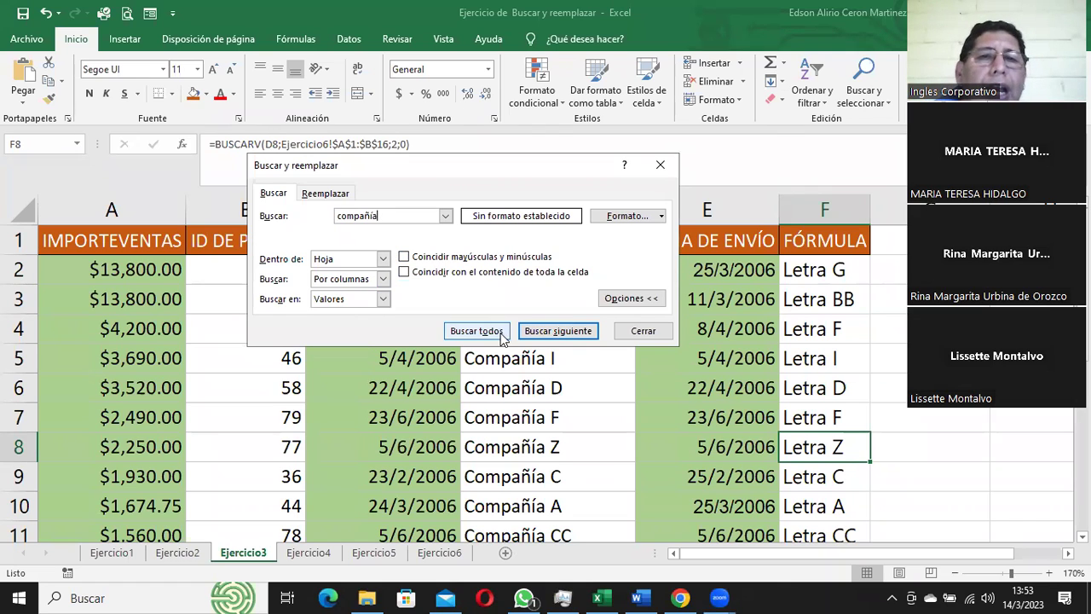
click(563, 332)
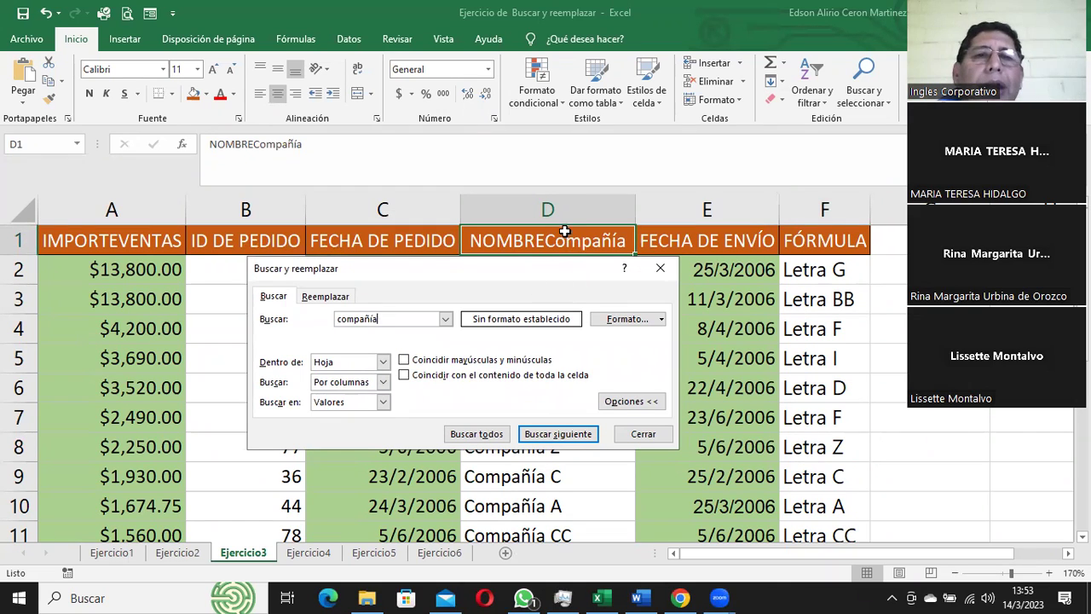
Step: Turn on case-sensitive matching, search again and dismiss the nothing-found message
click(404, 360)
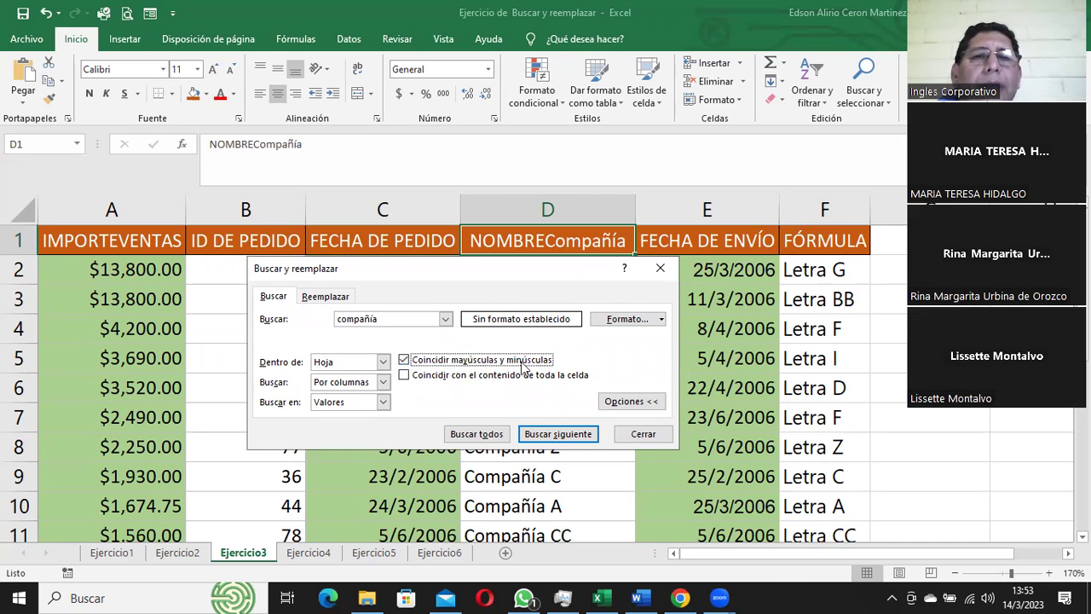
click(556, 435)
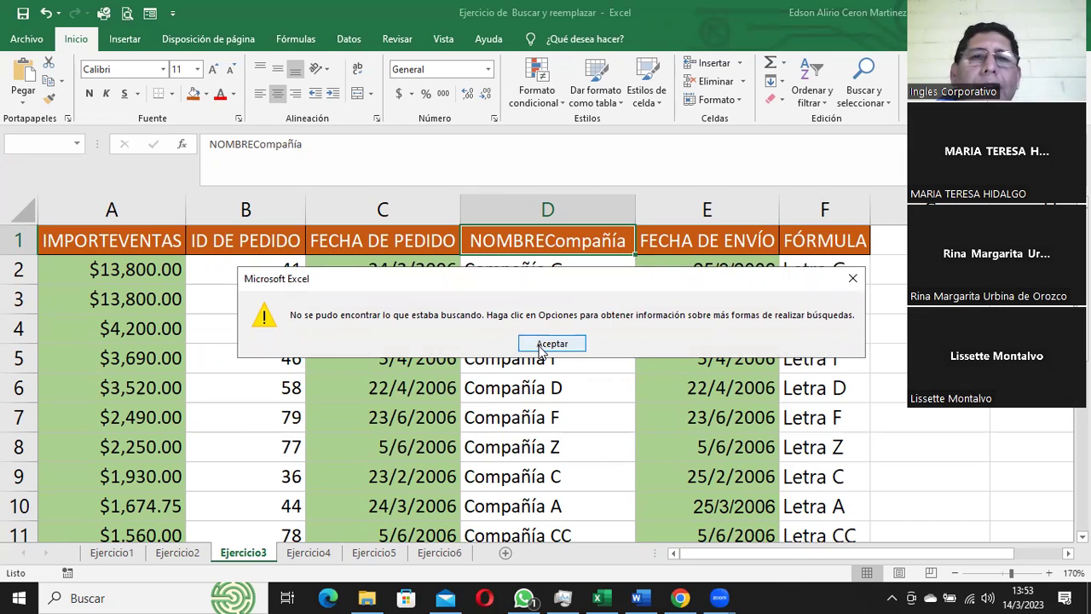
click(540, 345)
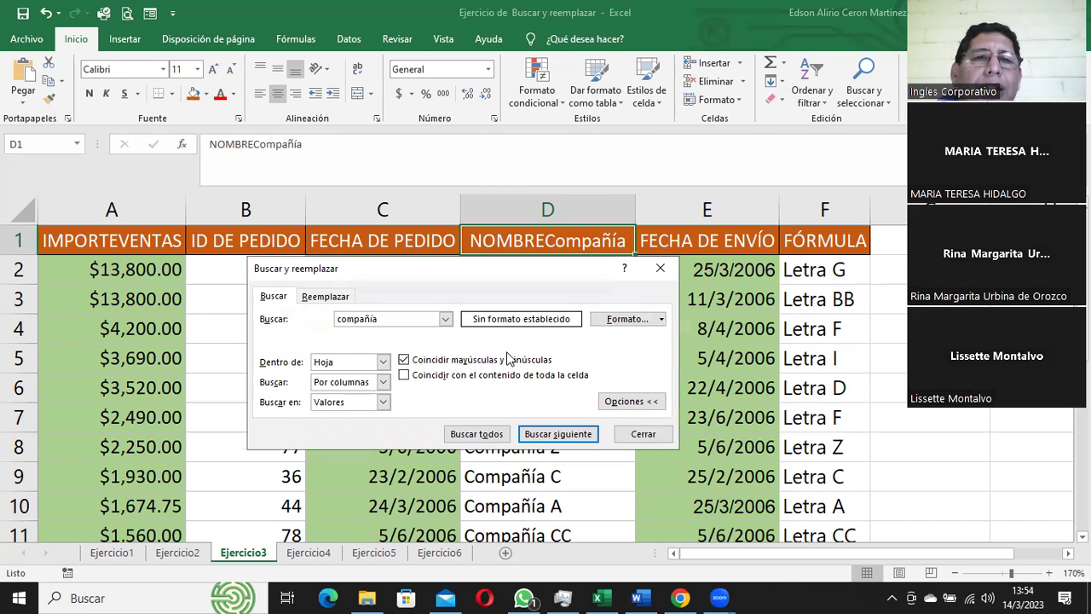
Step: Search for the capitalised 'Compañía', stepping through matches down to Compañía F in D4
click(338, 320)
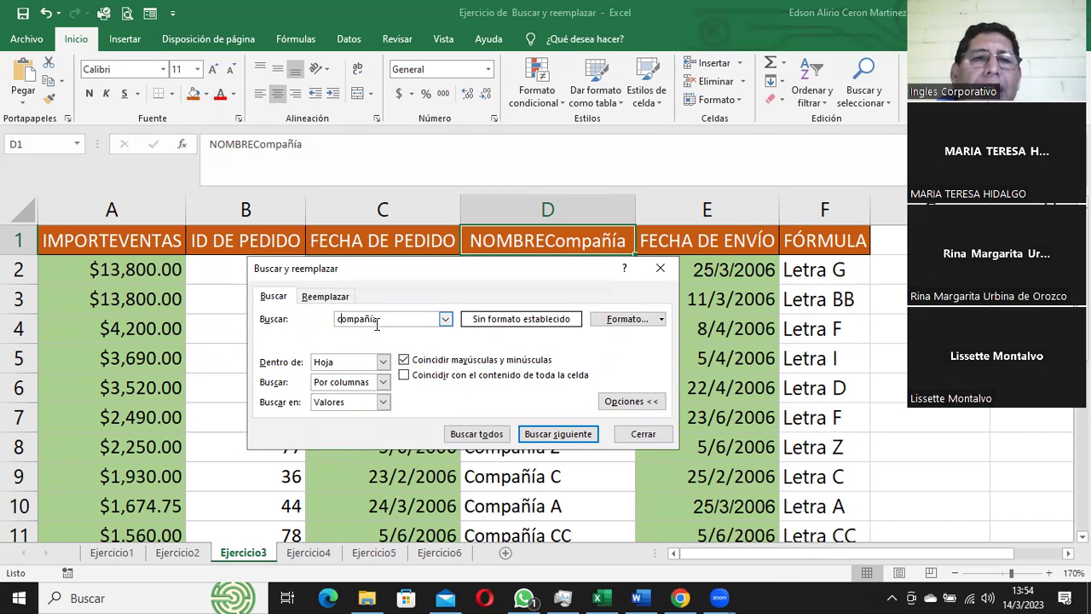
text(Compañía)
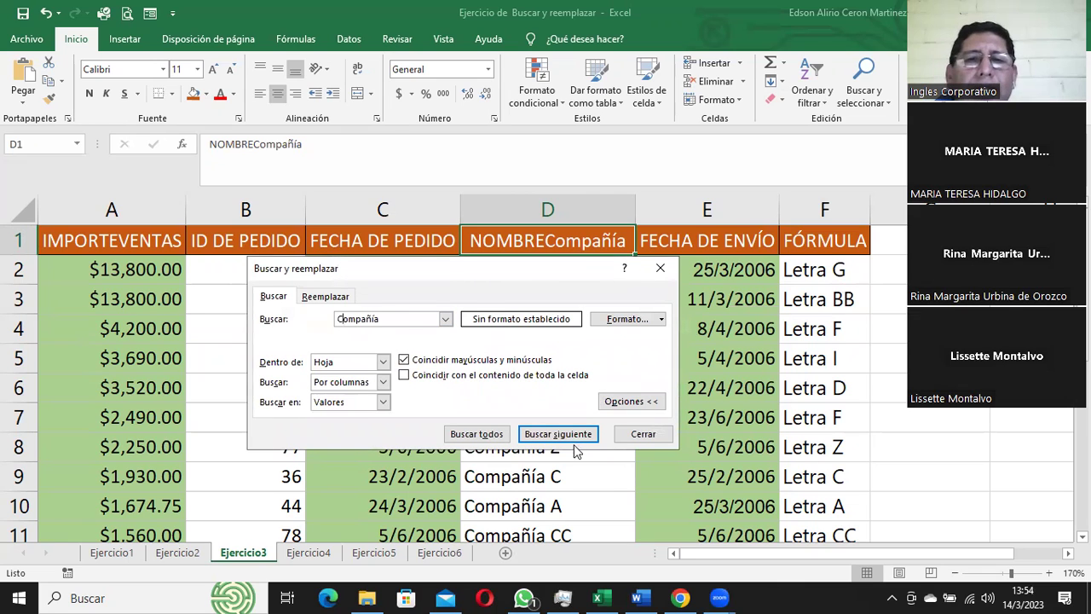
click(577, 436)
click(577, 467)
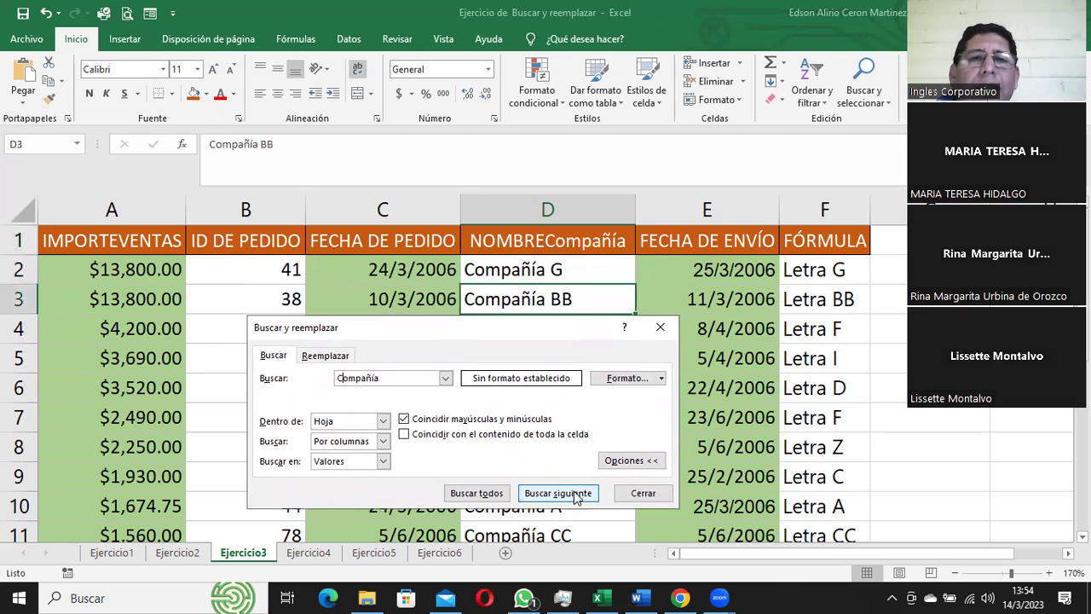
click(577, 494)
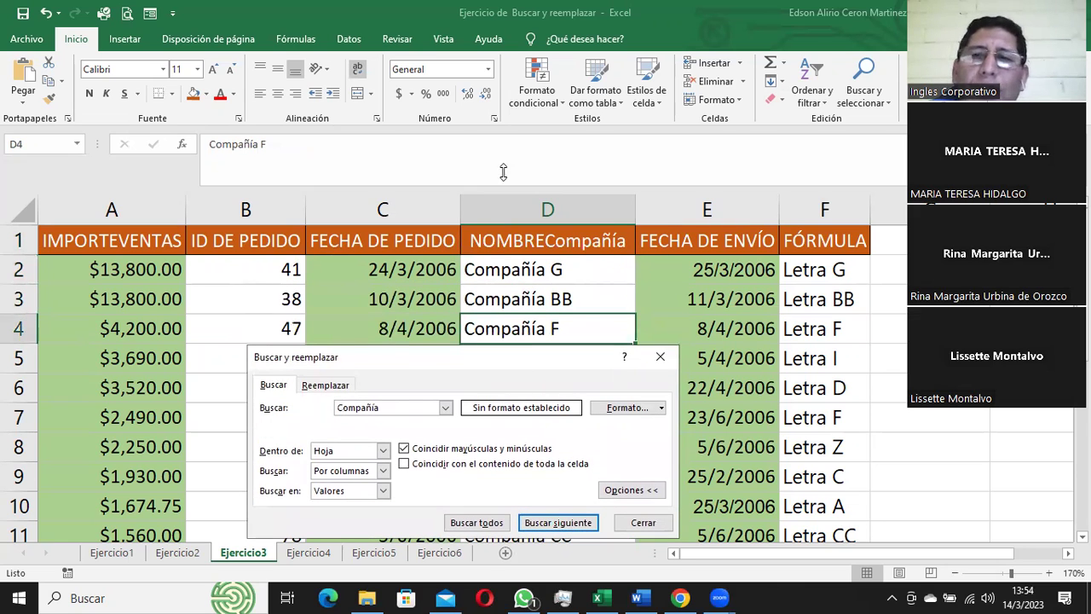
drag(510, 357, 501, 175)
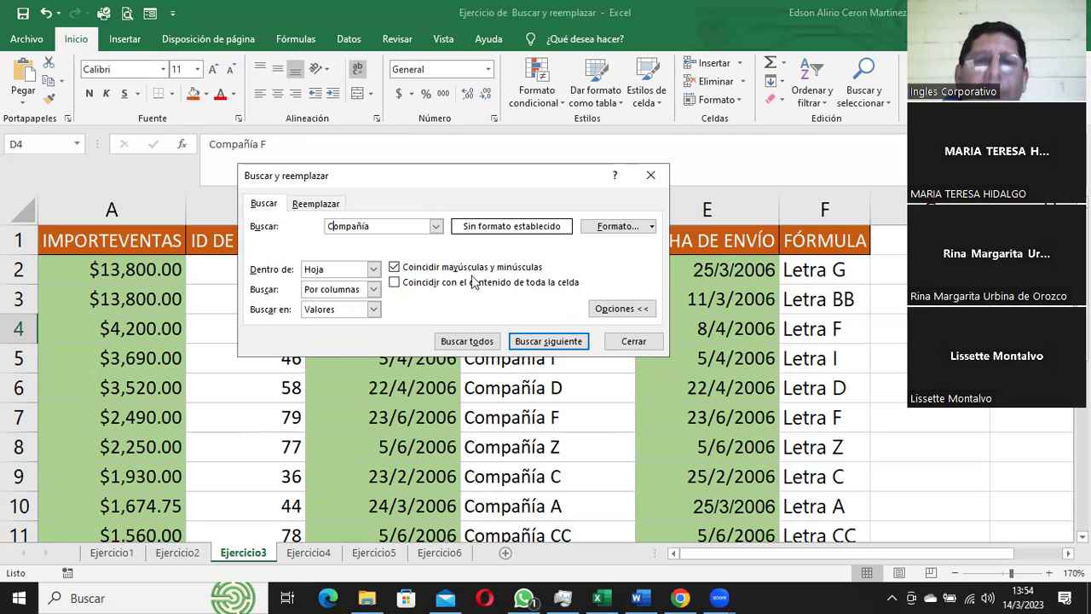
Step: Turn off case matching and clear the 'Compañía' search term
click(394, 268)
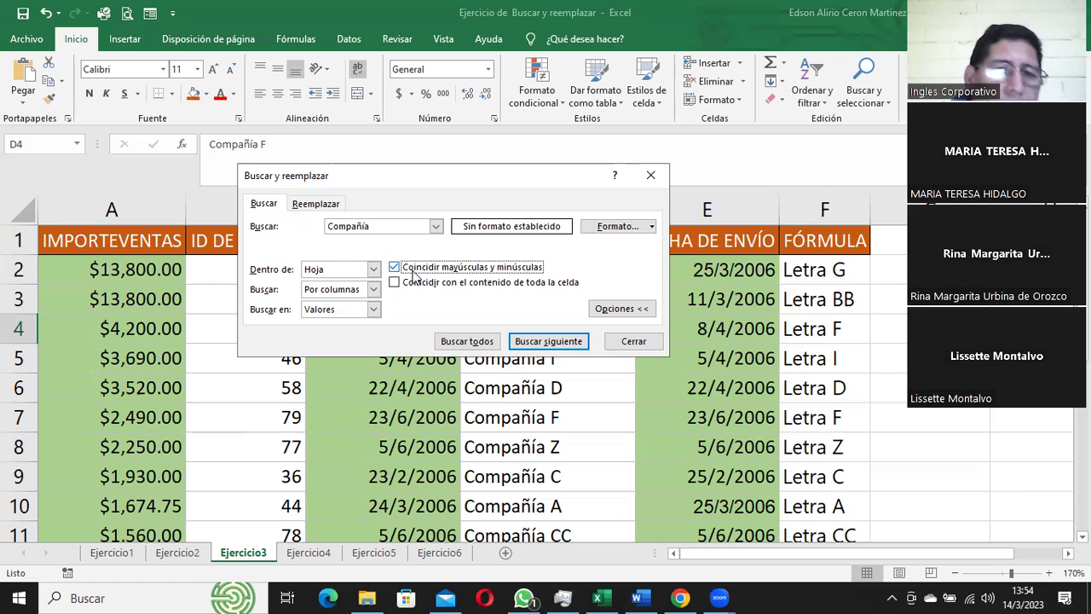
click(462, 269)
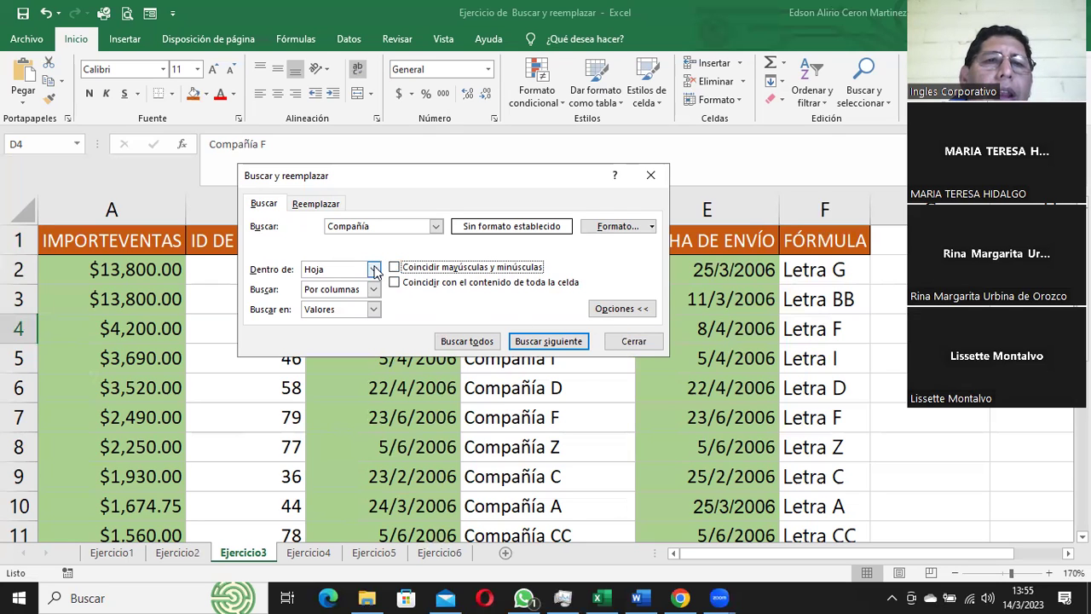
click(623, 308)
click(621, 269)
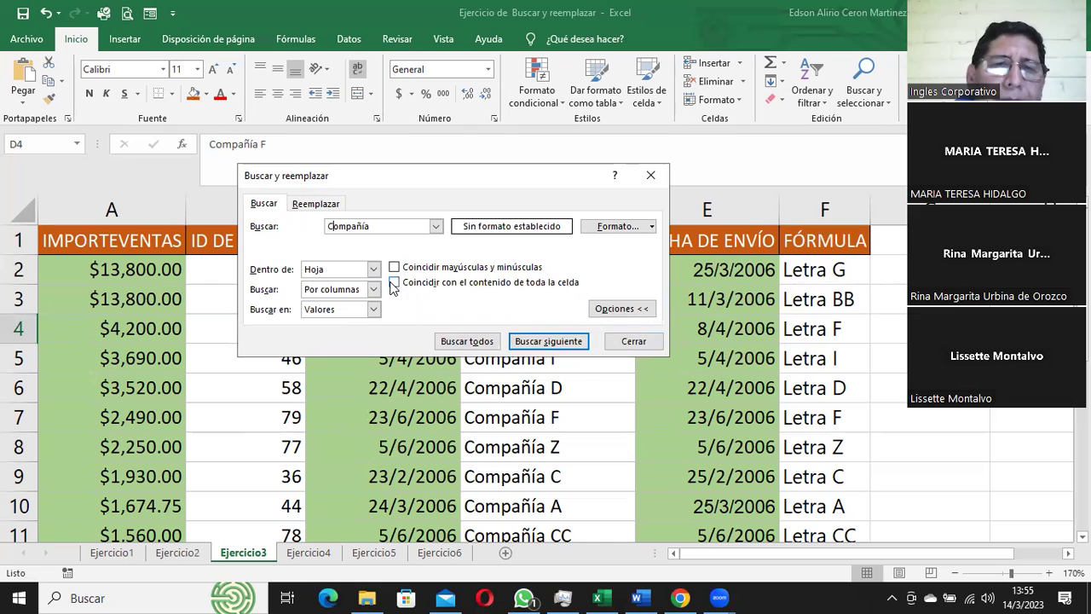
drag(384, 225, 293, 225)
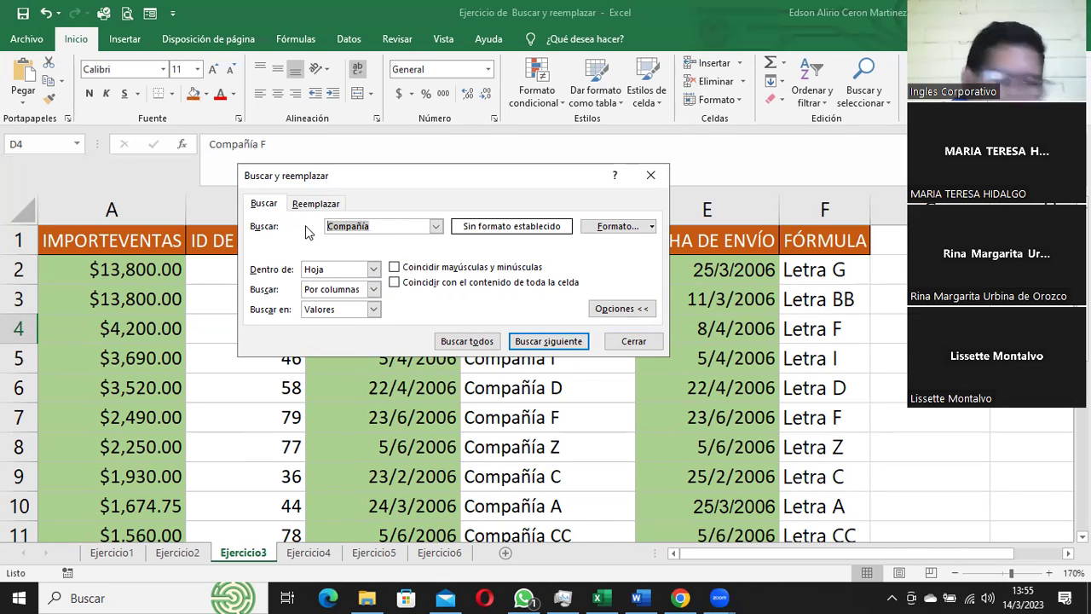
key(BackSpace)
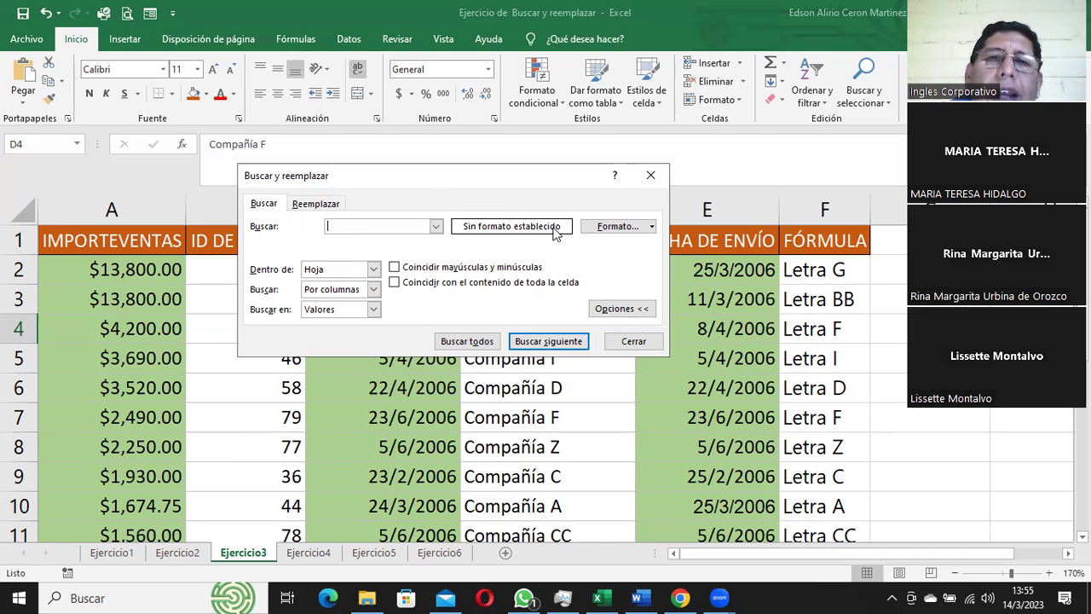
Step: Set the search format to the green fill taken from cell A6
click(630, 226)
click(635, 397)
click(652, 227)
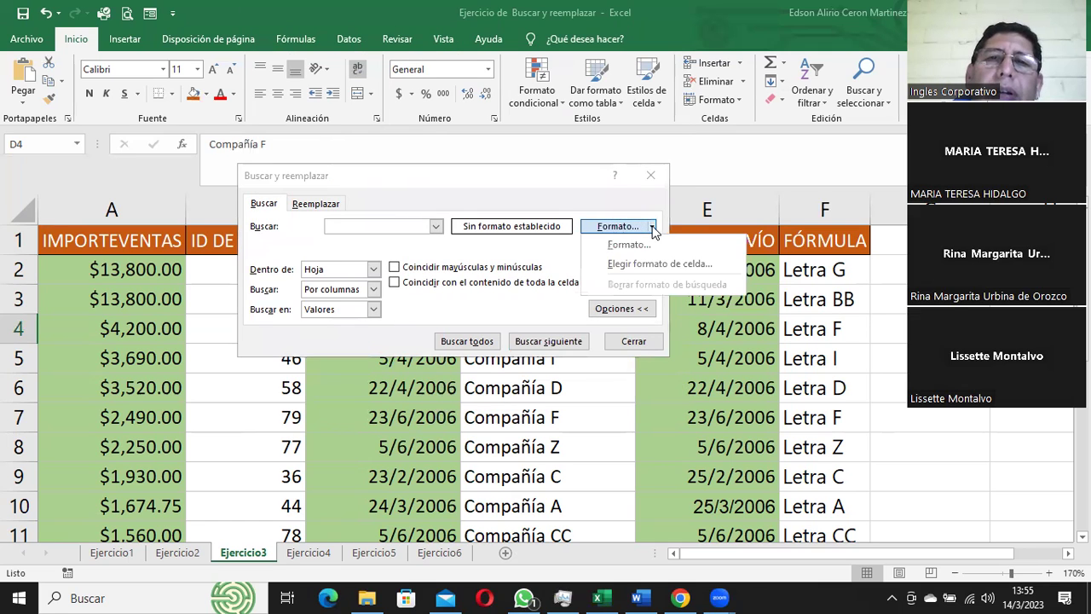
click(666, 264)
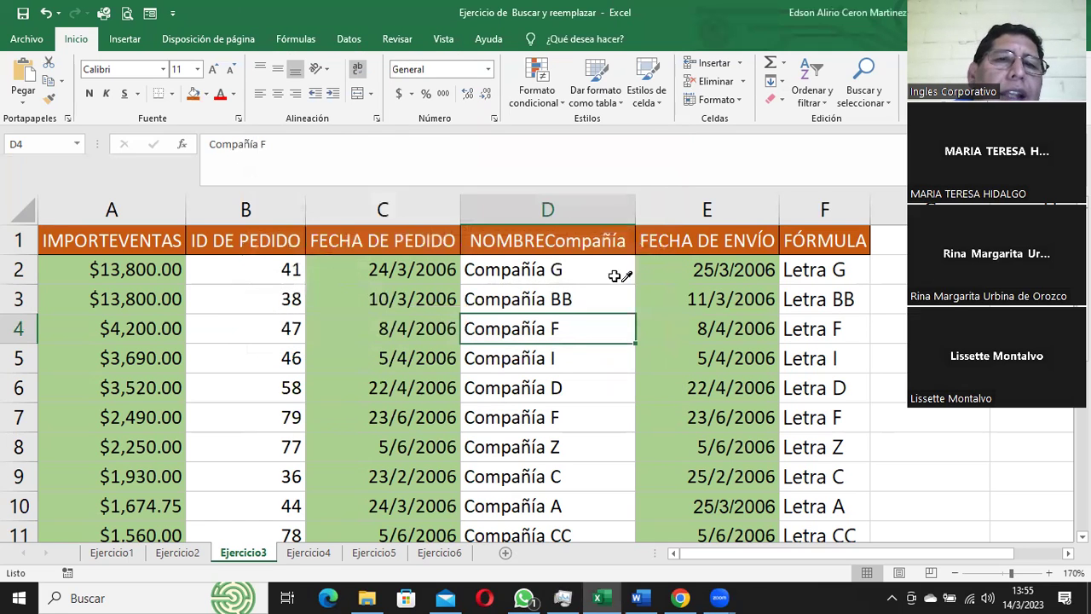
click(101, 388)
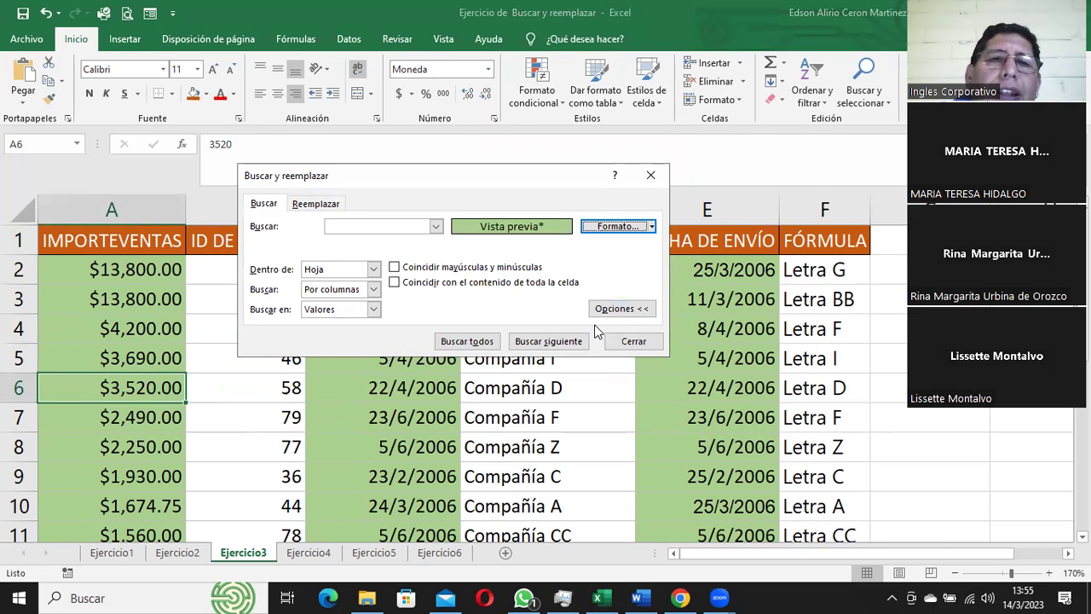
Step: Find green-filled cells searching by rows, reaching $1,930.00 in A9
click(542, 346)
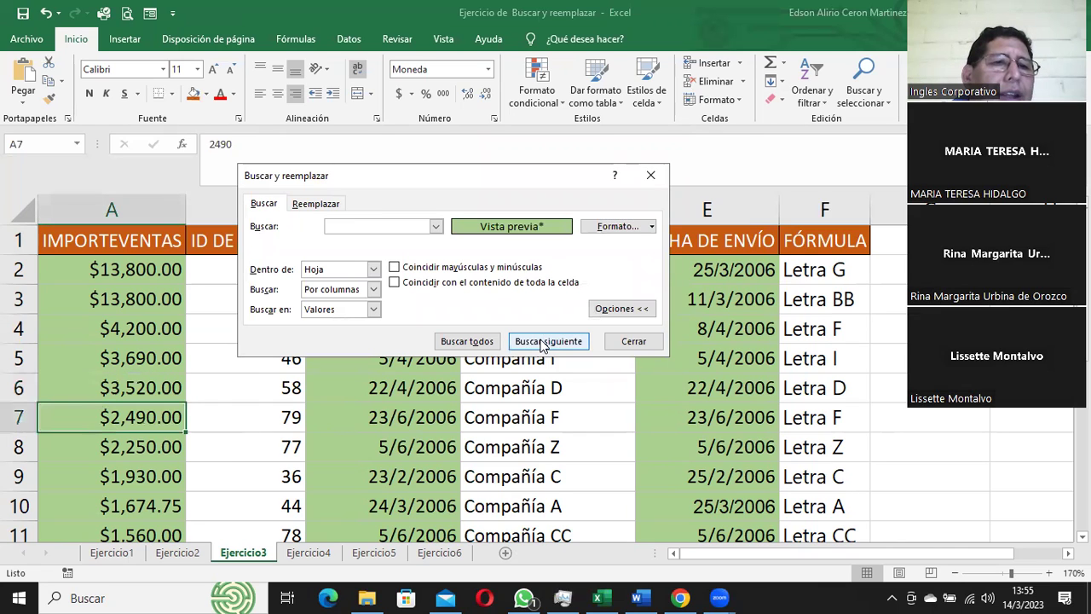
click(543, 345)
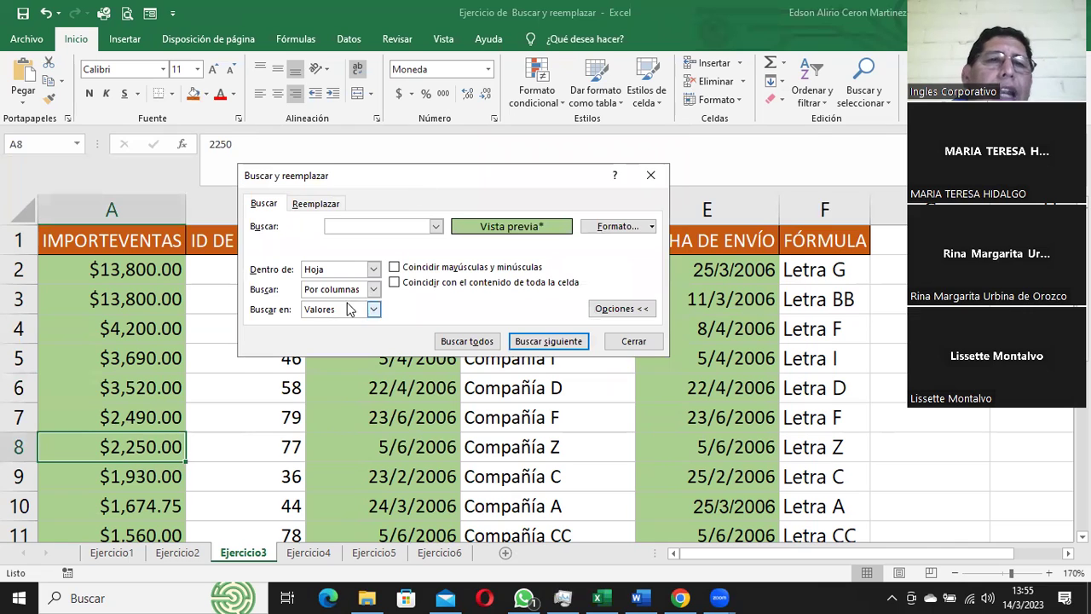
drag(463, 179, 587, 67)
click(497, 178)
click(452, 191)
click(683, 229)
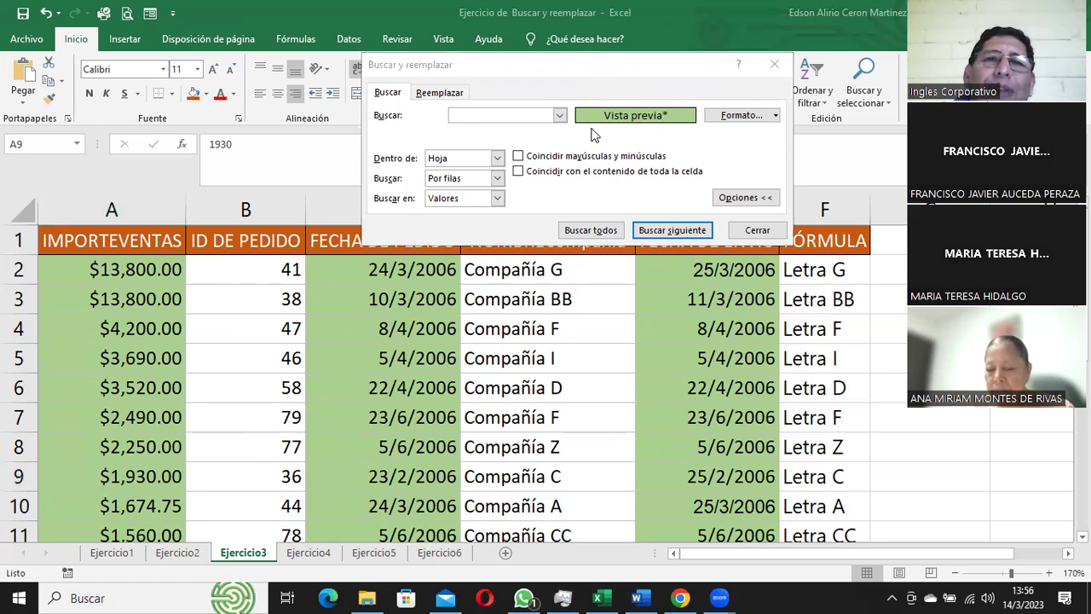
Step: Look in formulas for the green format and list all 20 matches, starting with A2
click(497, 198)
click(452, 209)
click(667, 230)
click(666, 230)
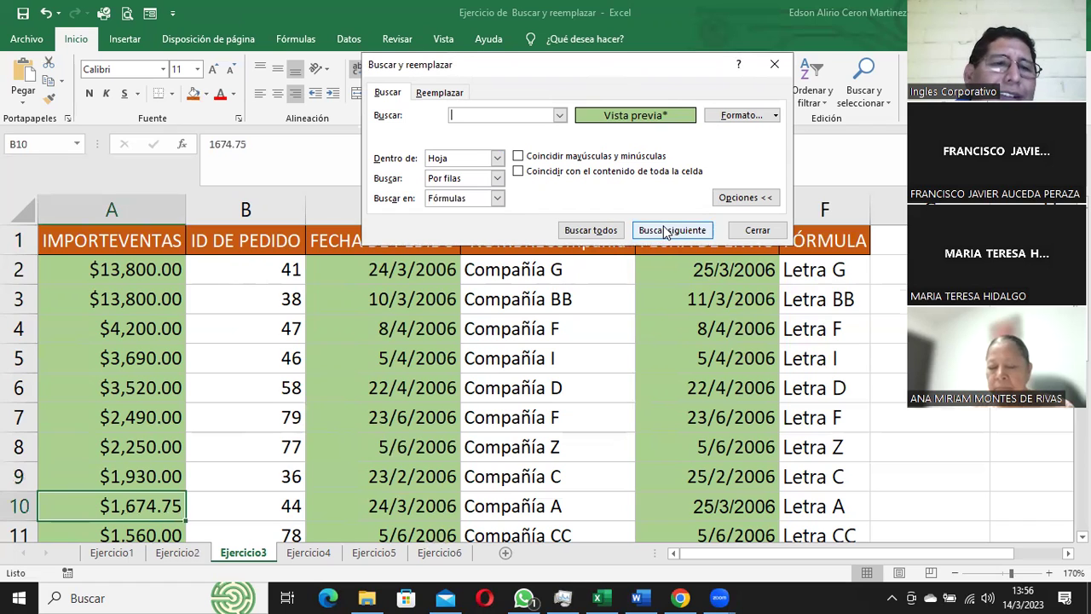
click(666, 231)
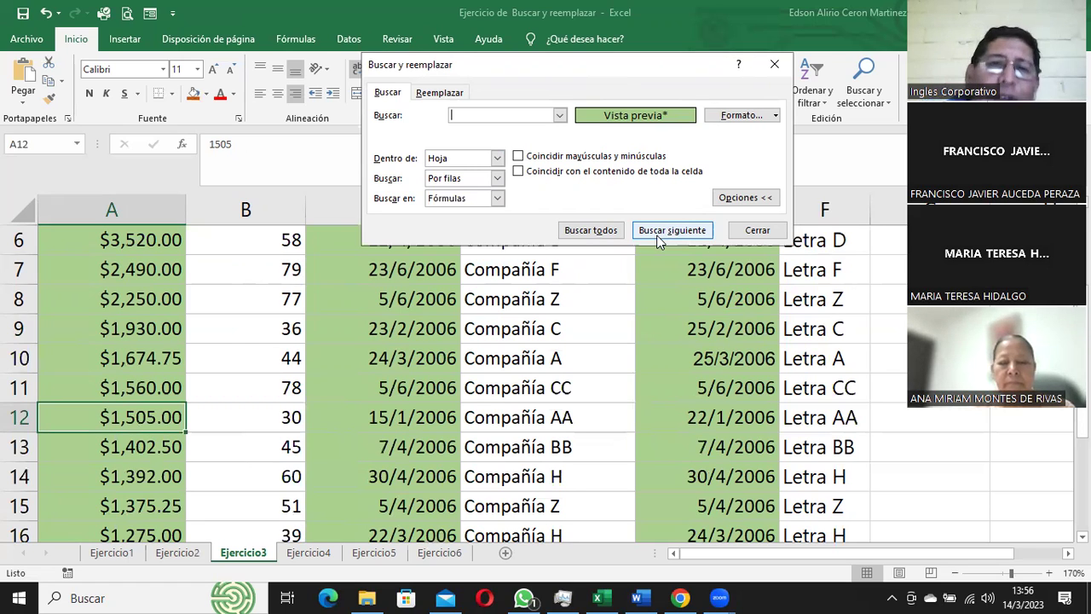
click(603, 236)
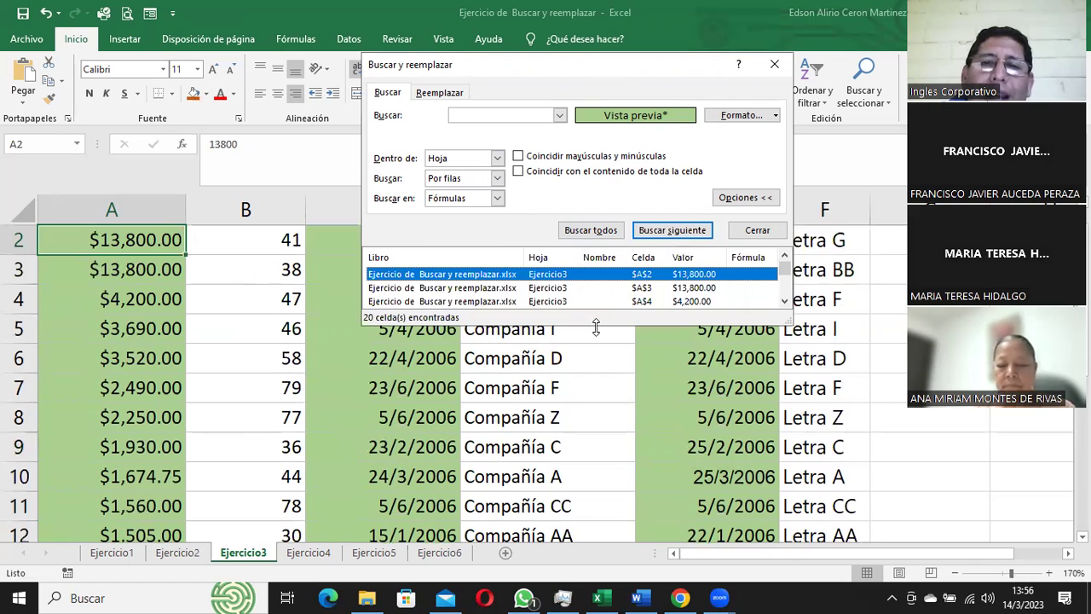
Step: Enlarge the results list to show all 20 matches, then close Find and Replace
drag(596, 328, 601, 563)
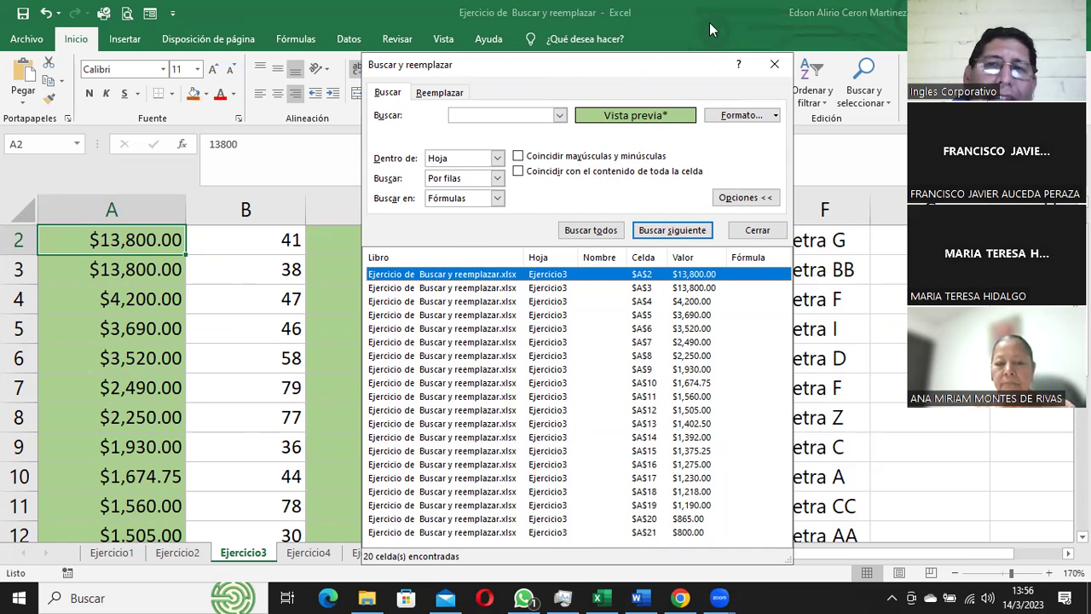
click(773, 63)
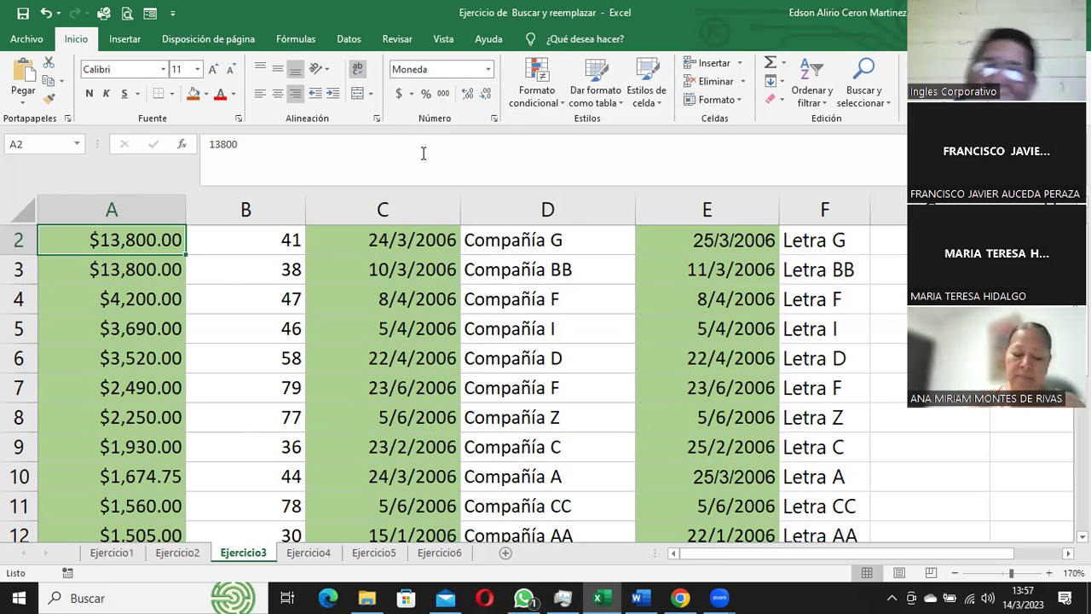
click(563, 231)
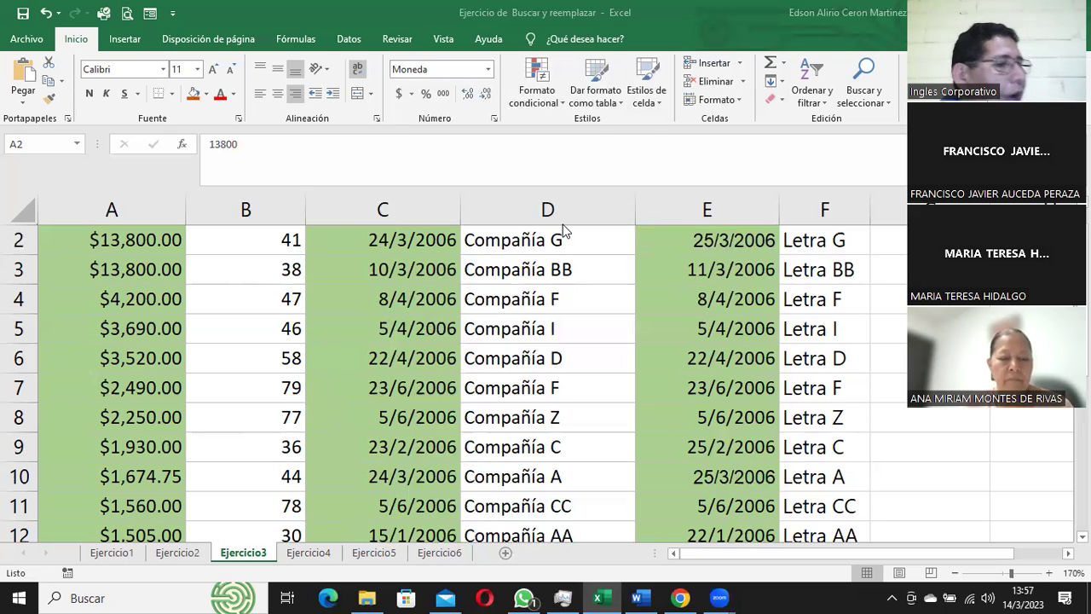
scroll(572, 264, up, 1)
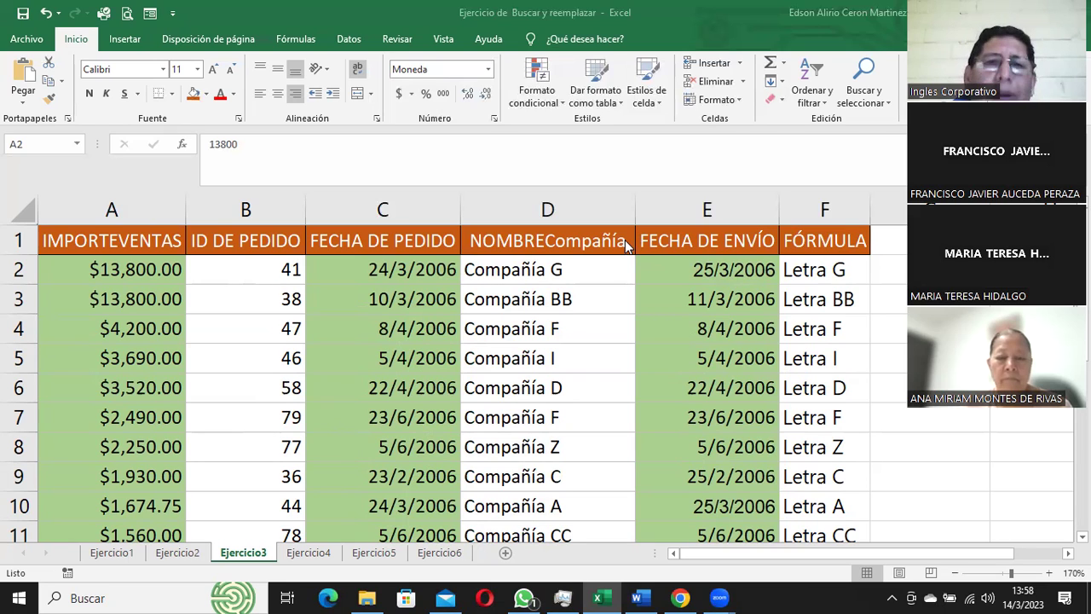
click(554, 304)
Step: In Replace (Ctrl+L), clear the old format and replacement text, then search for A1's orange format
key(ctrl+l)
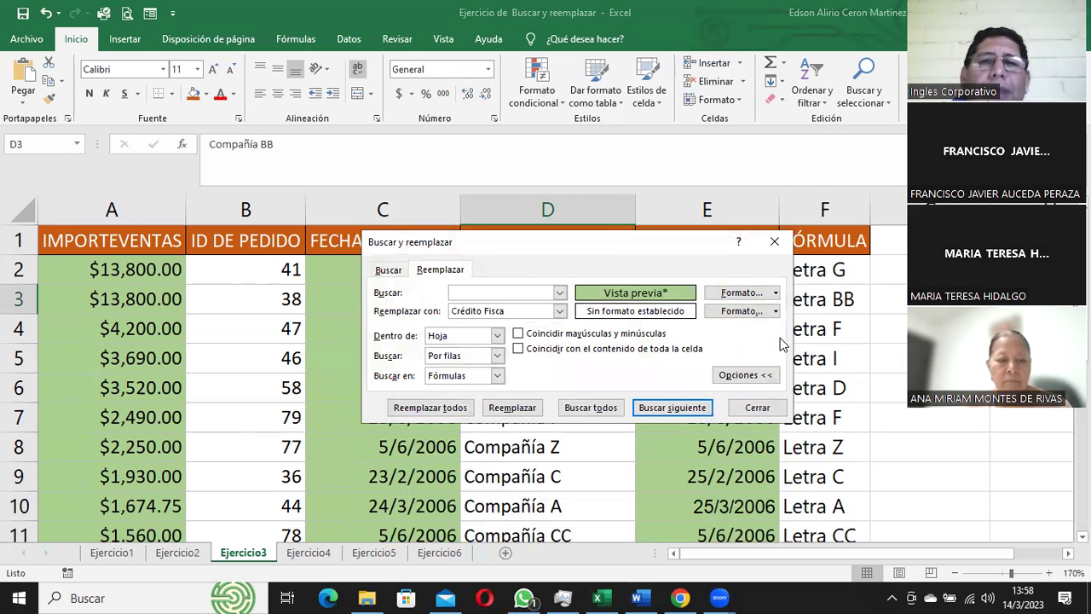
click(779, 293)
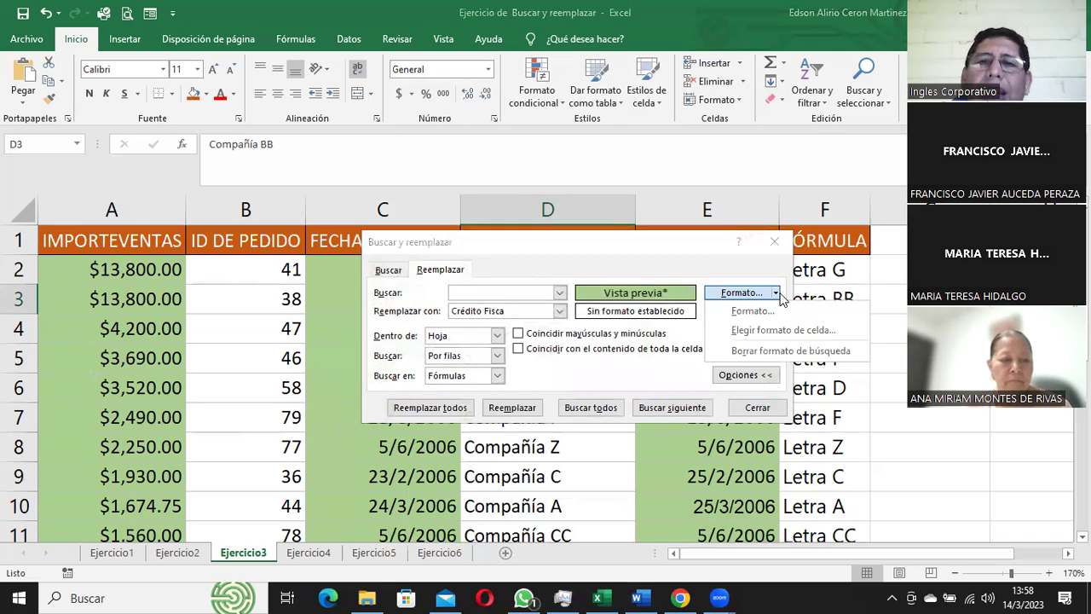
click(769, 350)
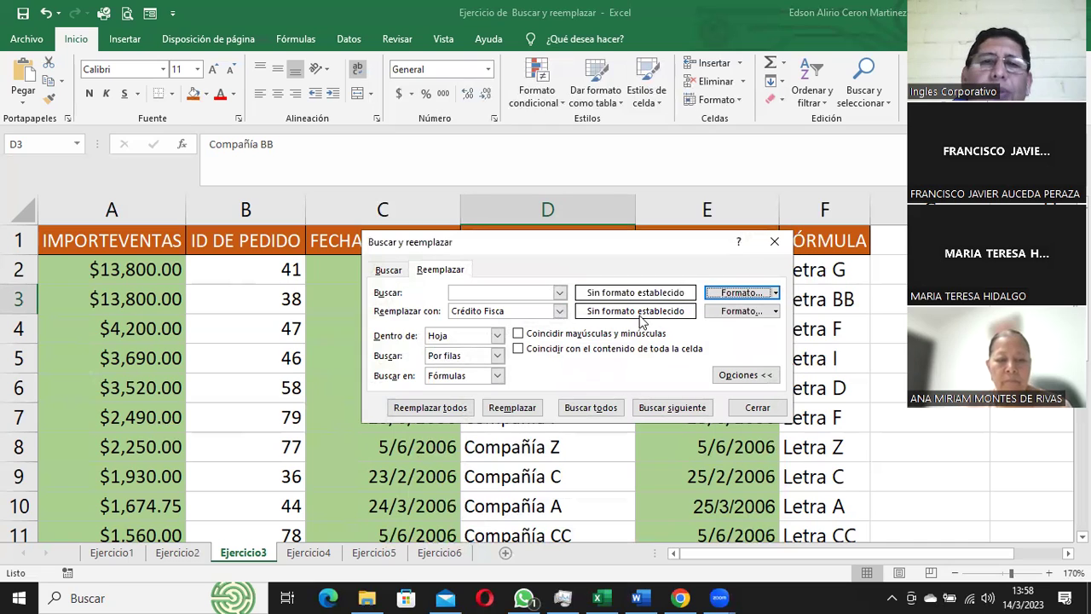
click(534, 311)
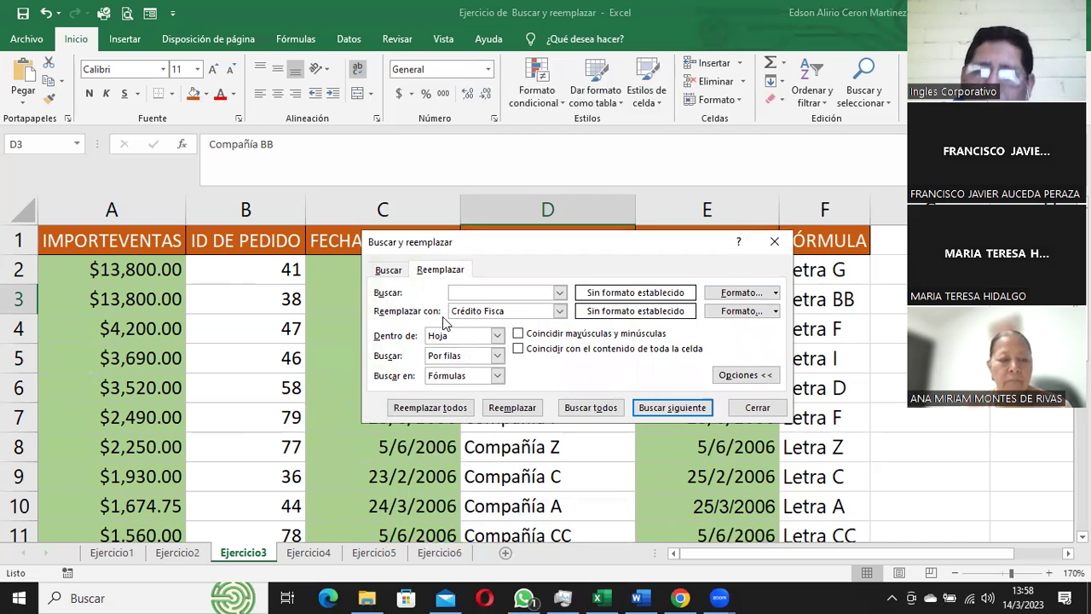
key(BackSpace)
key(BackSpace)
key(BackSpace)
key(BackSpace)
key(BackSpace)
key(BackSpace)
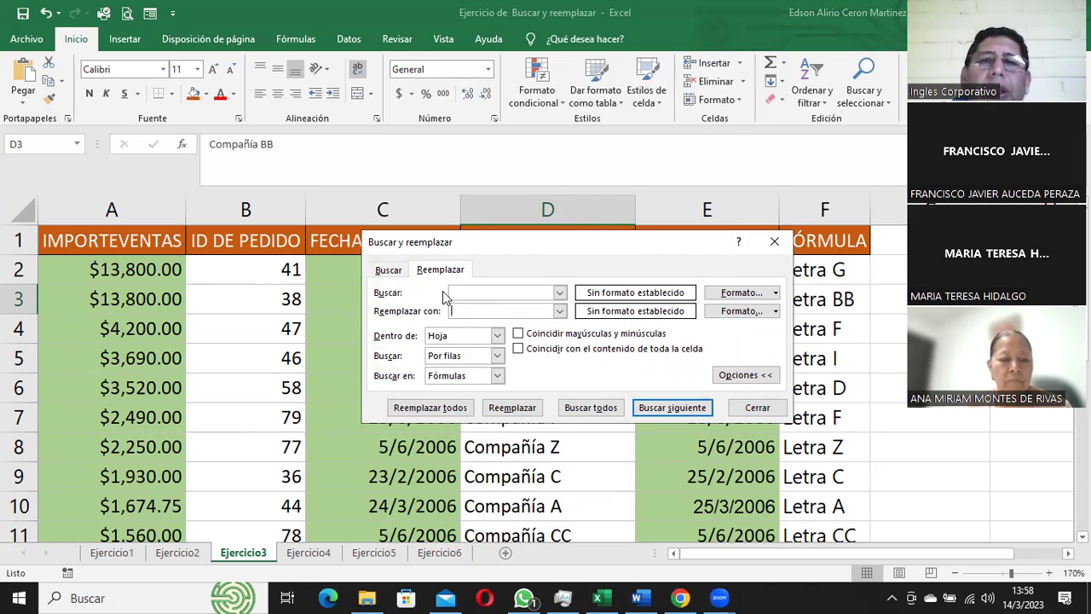
click(775, 292)
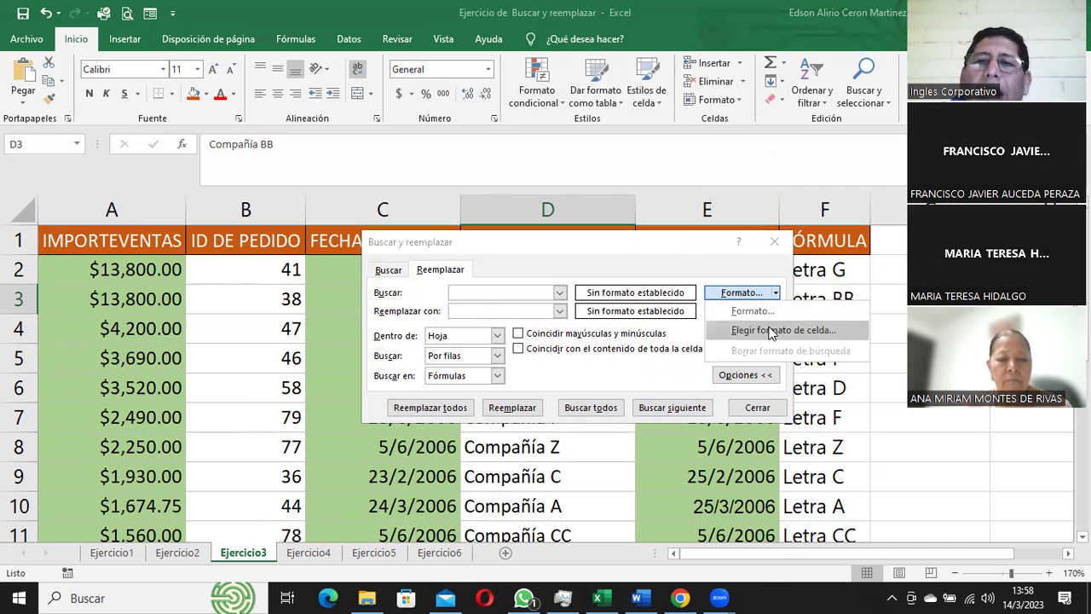
click(772, 329)
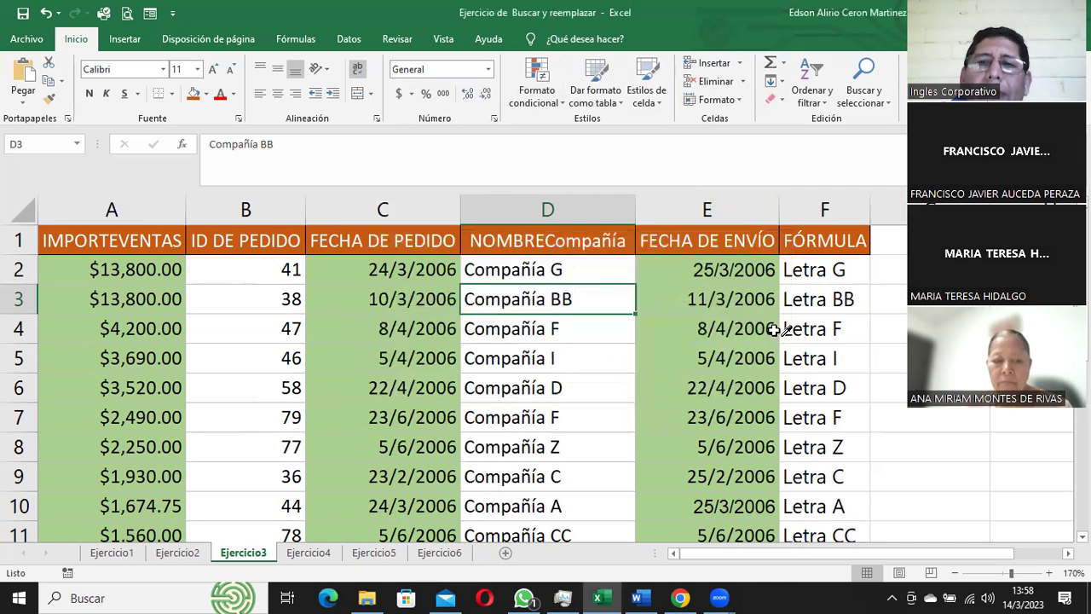
click(149, 242)
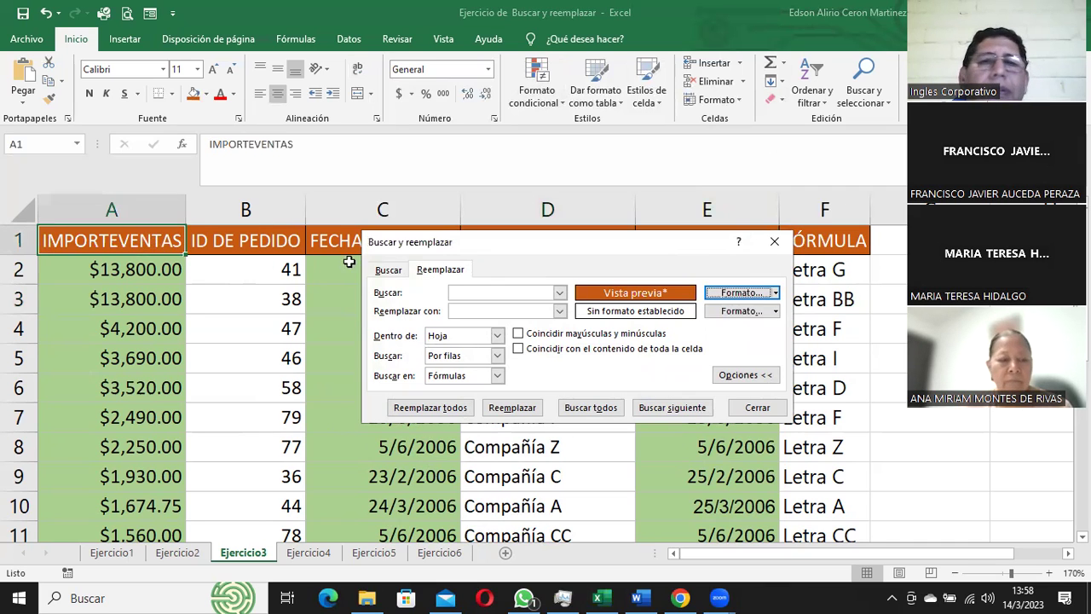
Step: Take the replacement format from header cell E1
click(775, 311)
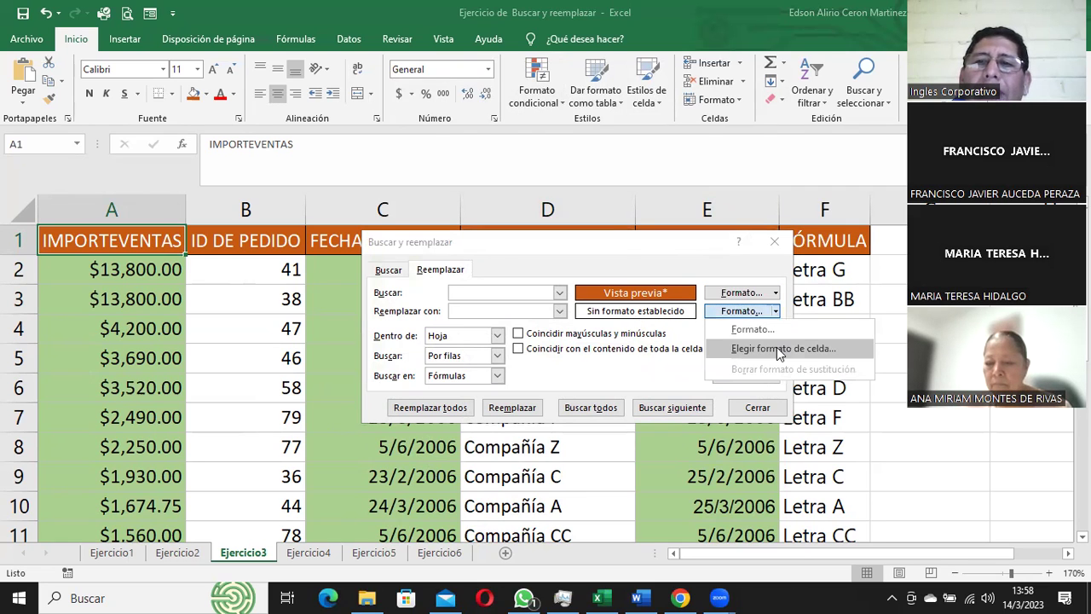
click(777, 349)
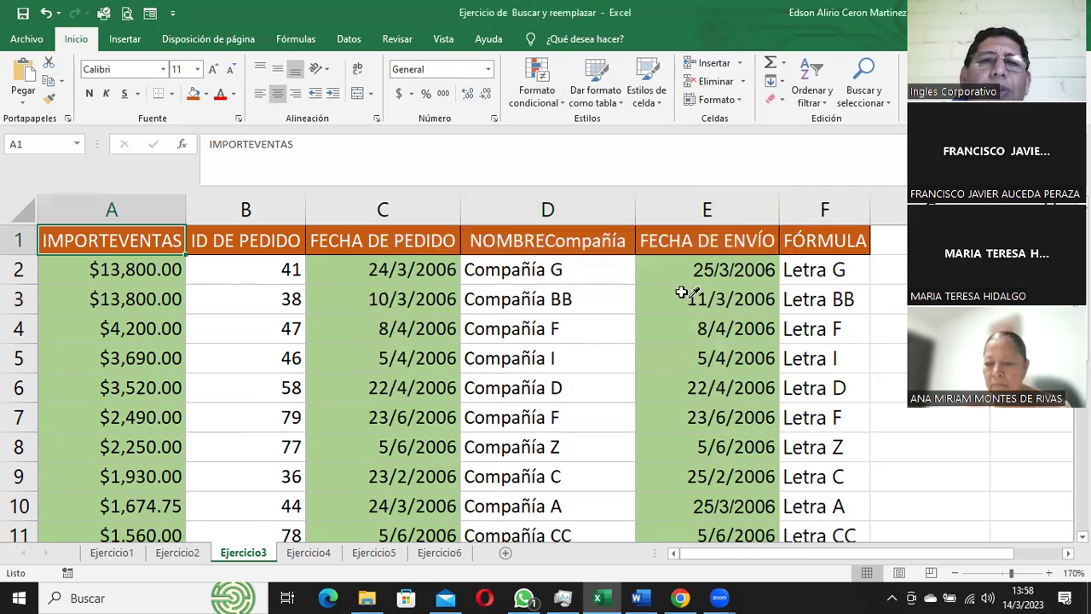
click(710, 249)
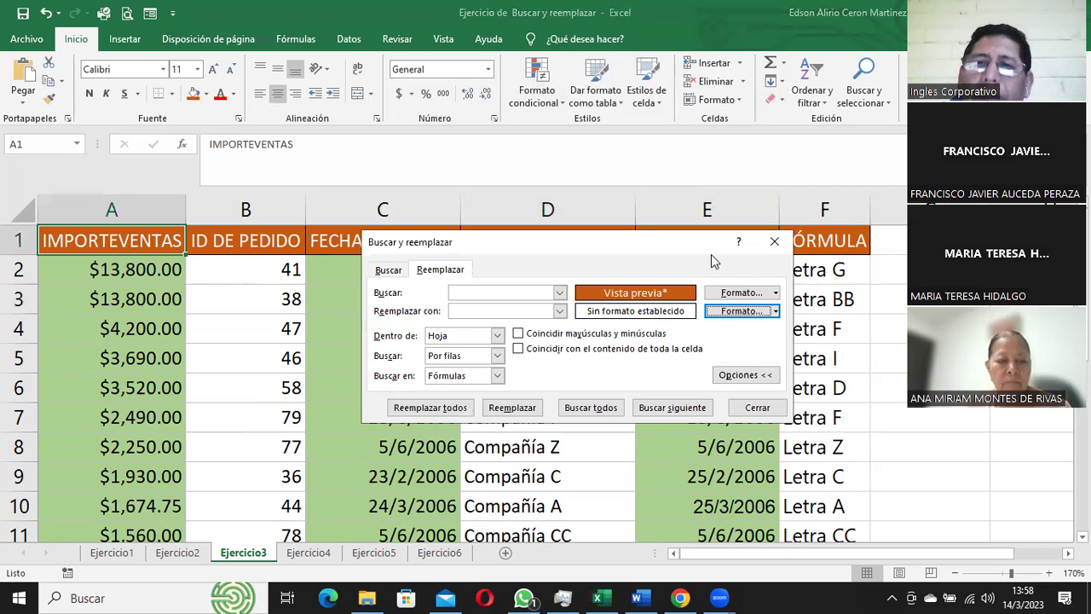
click(775, 311)
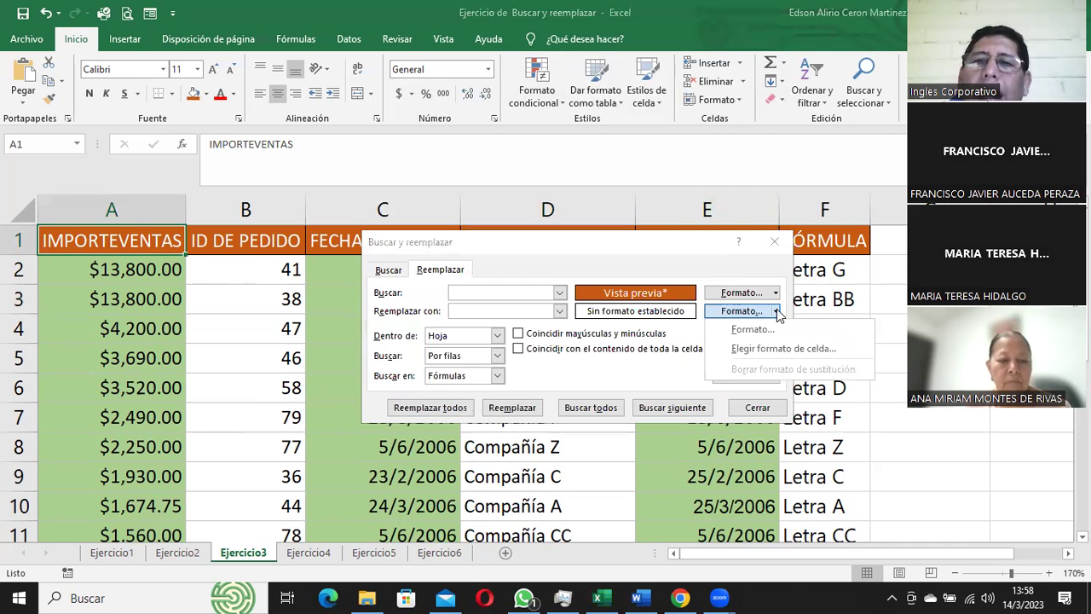
Step: Set the replacement format to a light yellow background fill
click(753, 329)
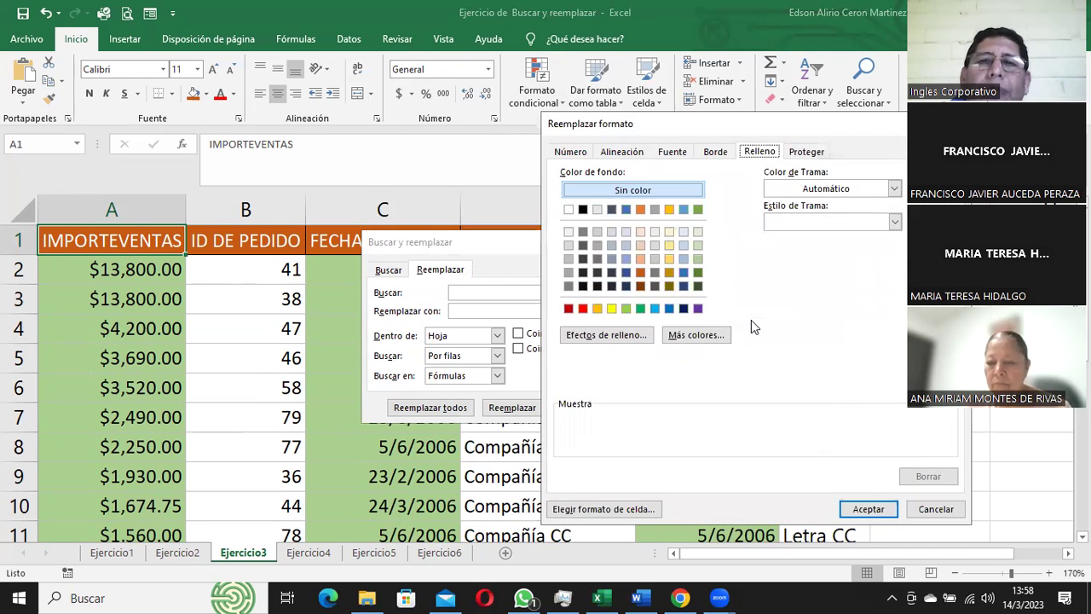
click(668, 245)
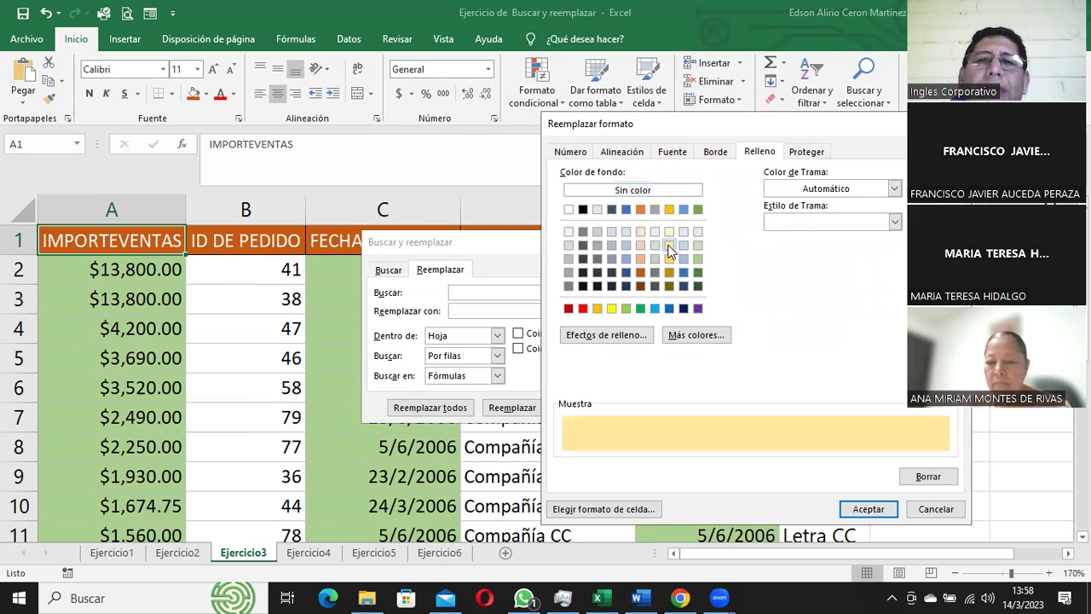
click(869, 509)
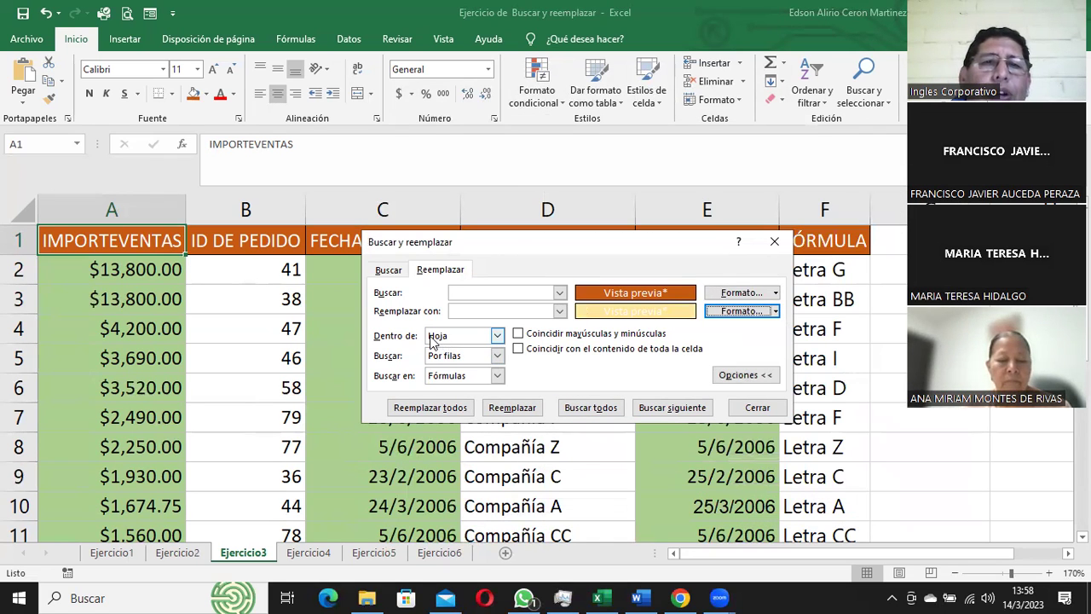
Step: Search within the whole workbook (Libro) and replace all, giving 18 replacements
click(497, 337)
click(443, 364)
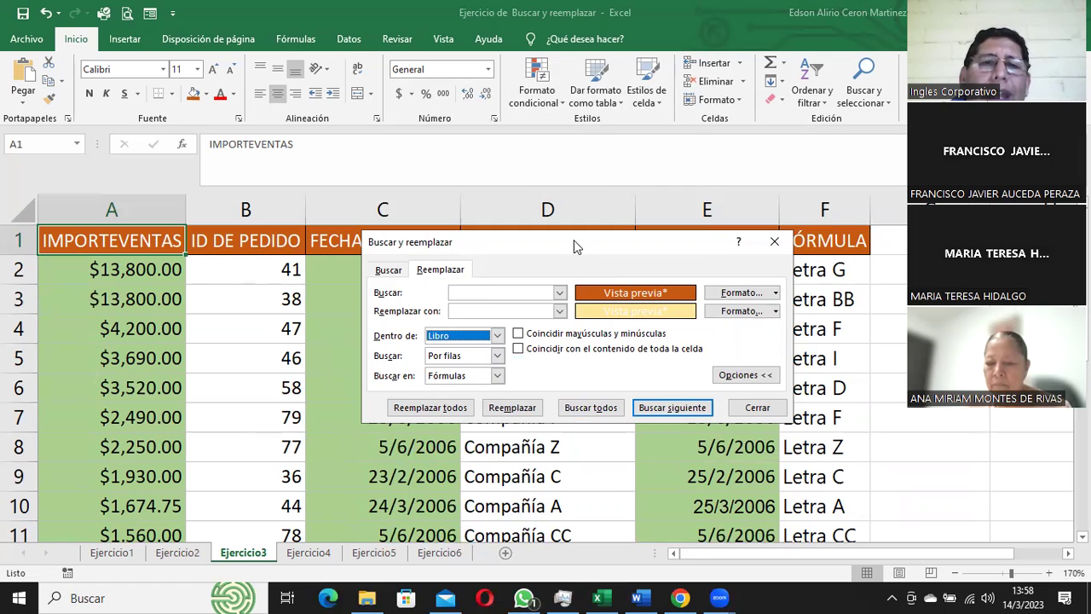
drag(573, 240, 615, 109)
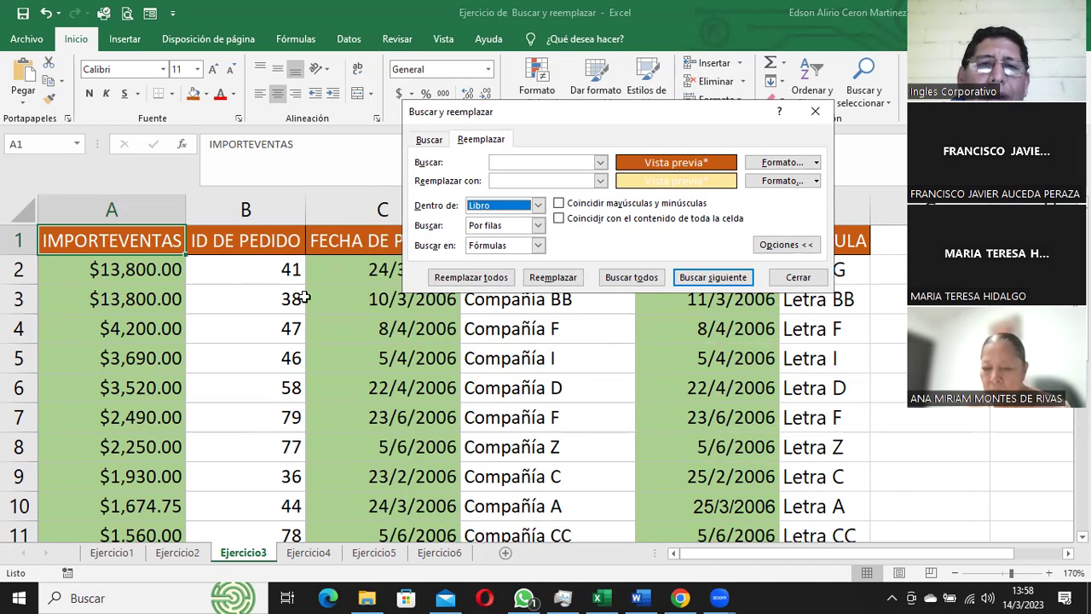
click(470, 278)
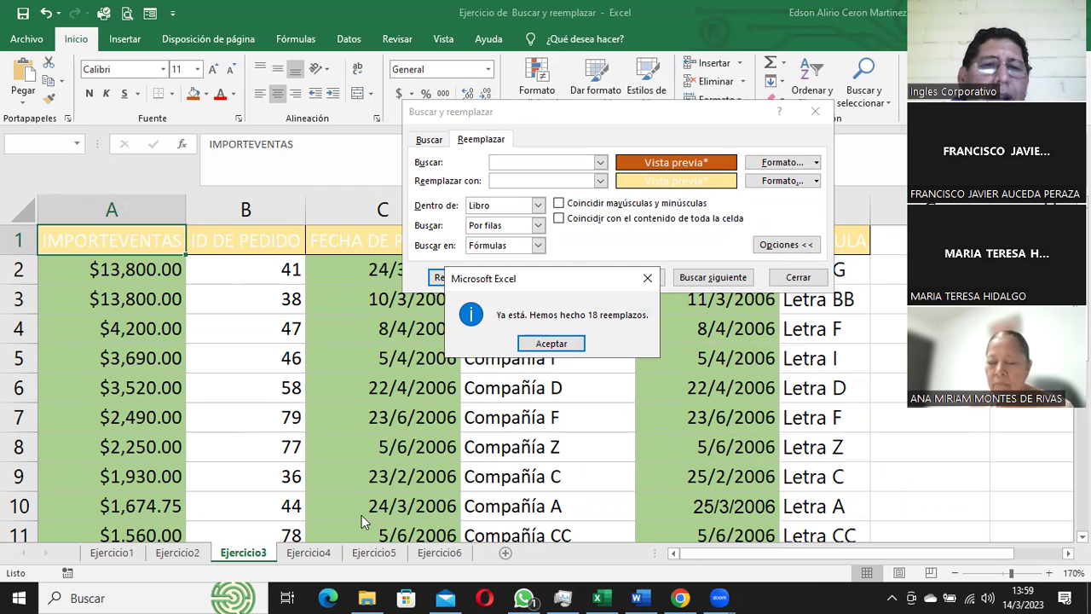
Step: Dismiss the replacement count and check the light yellow headers on Ejercicio4, 5 and 6
click(551, 345)
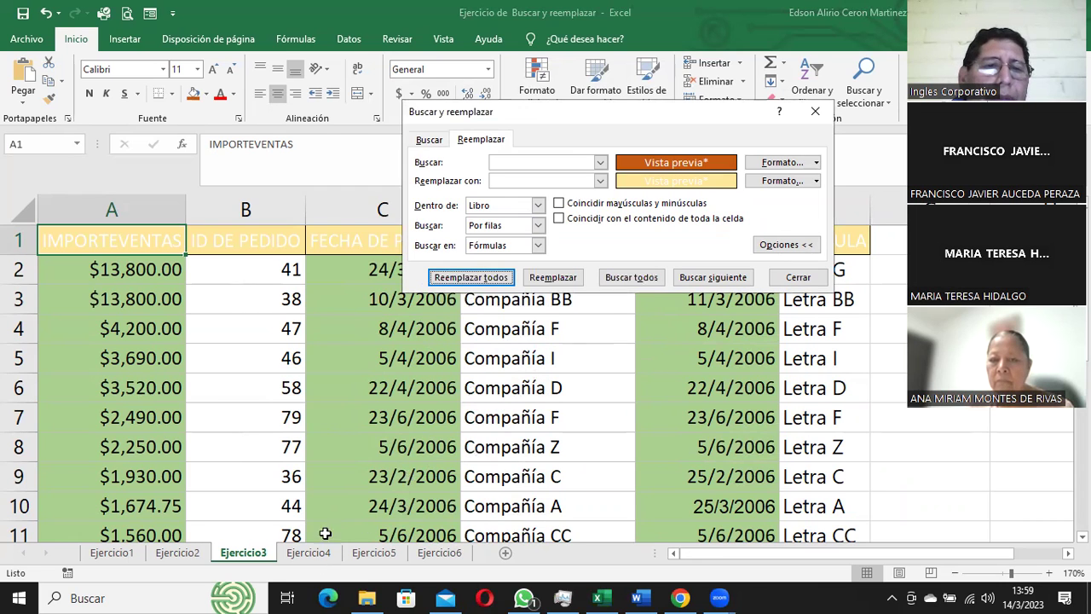
click(311, 554)
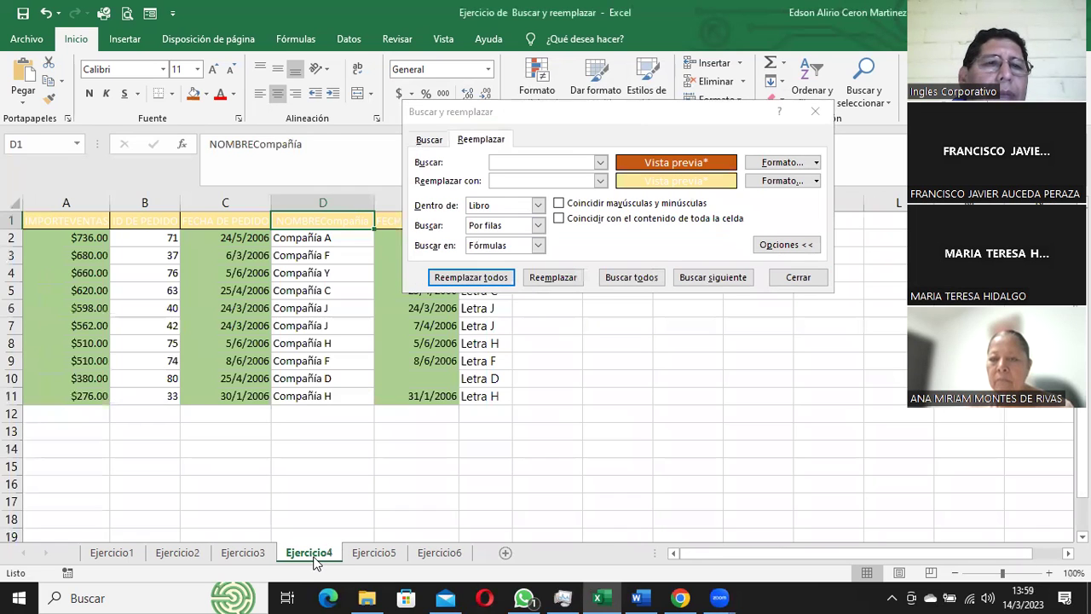
click(376, 554)
click(437, 555)
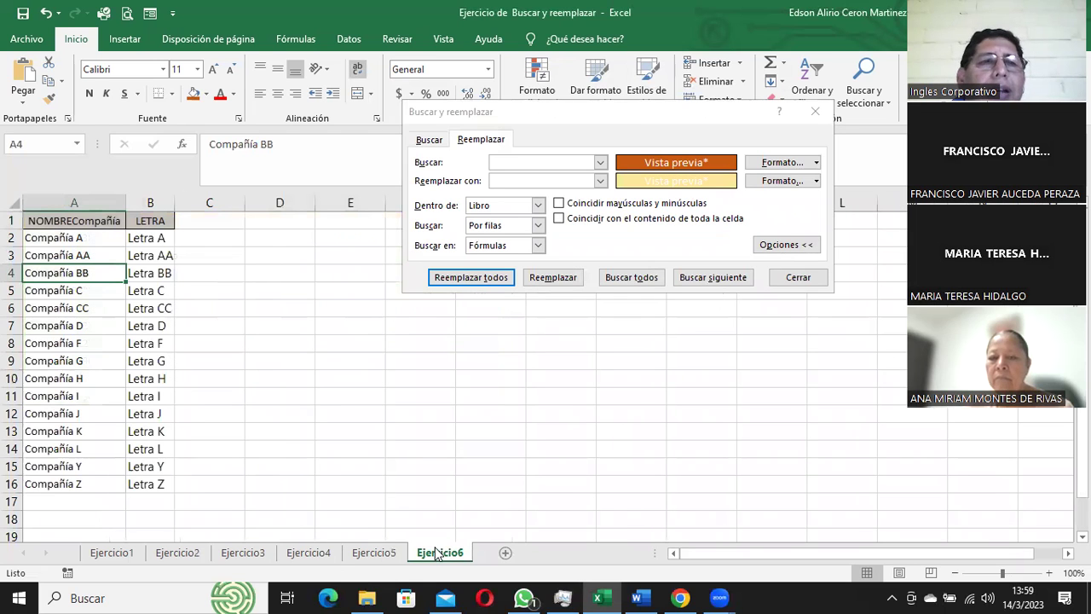
click(375, 554)
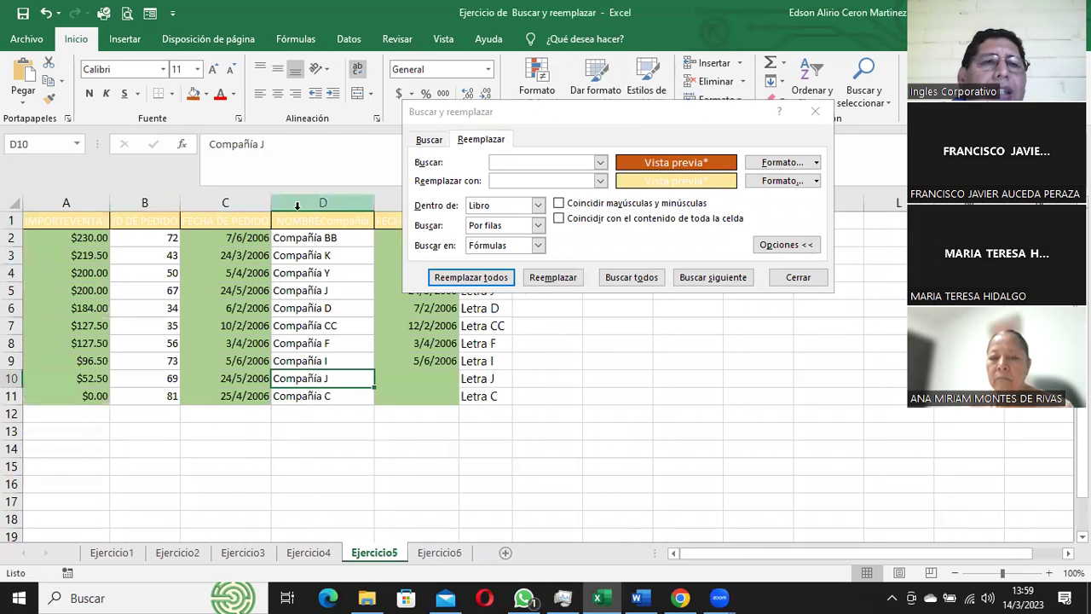
drag(558, 116, 728, 117)
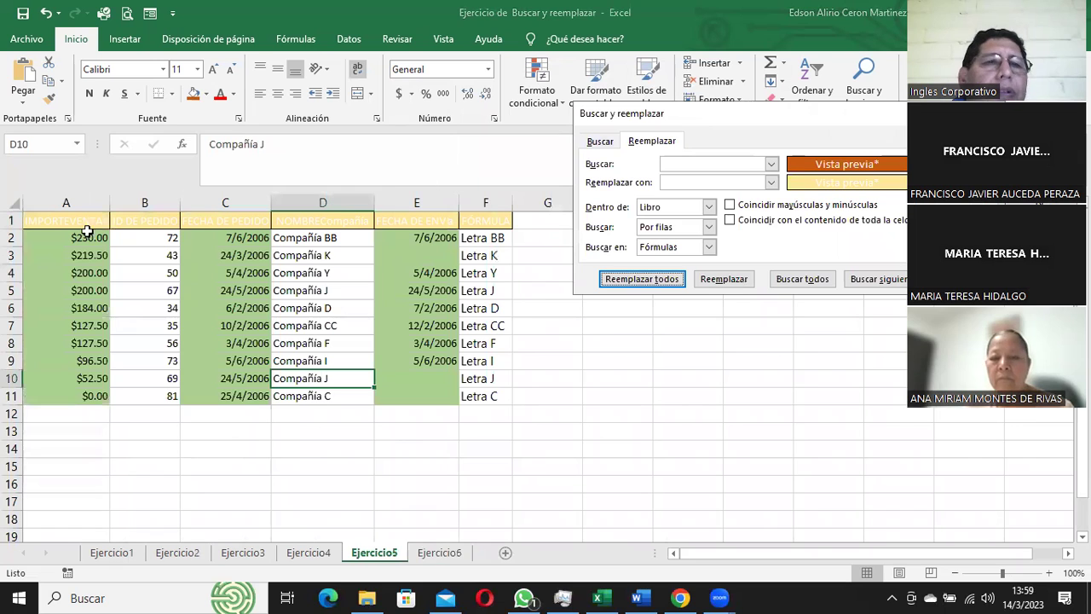
click(309, 552)
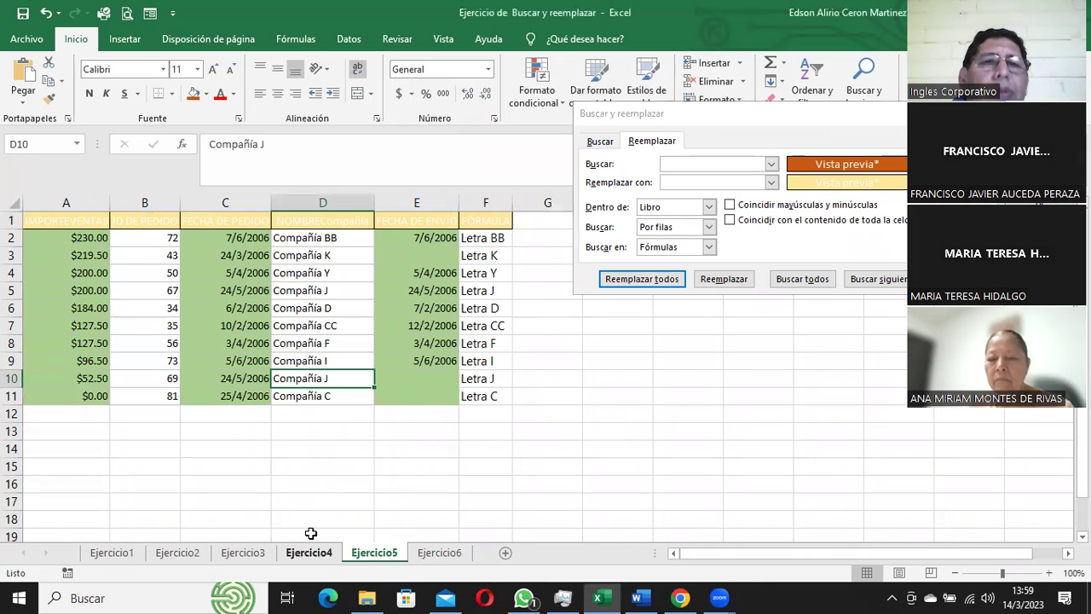
click(308, 552)
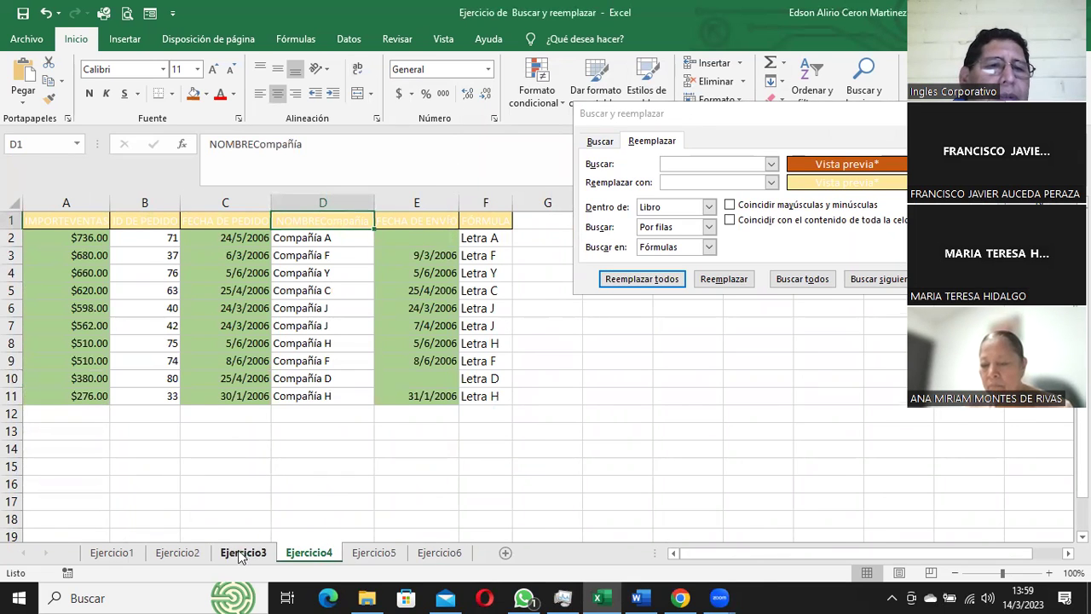
click(241, 554)
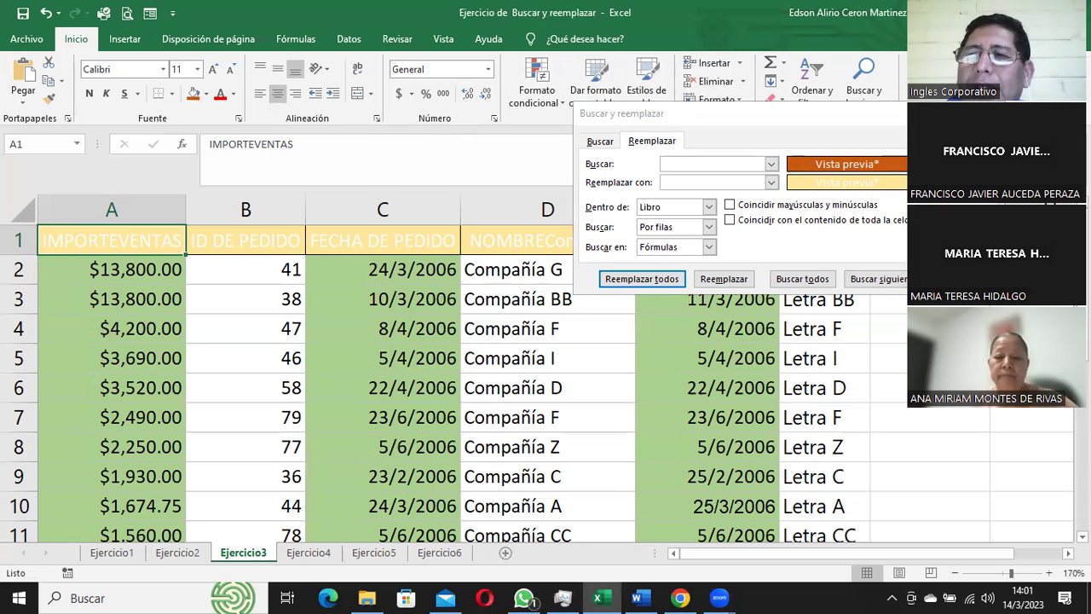
Step: Close Find and Replace with Esc, leaving Ejercicio3's light yellow headers visible
key(Escape)
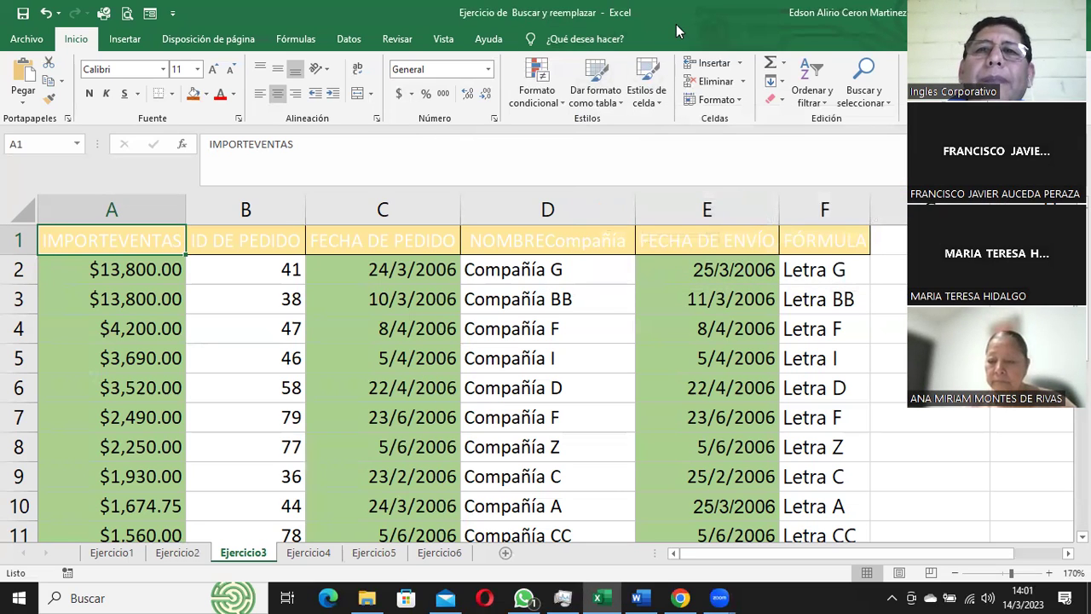